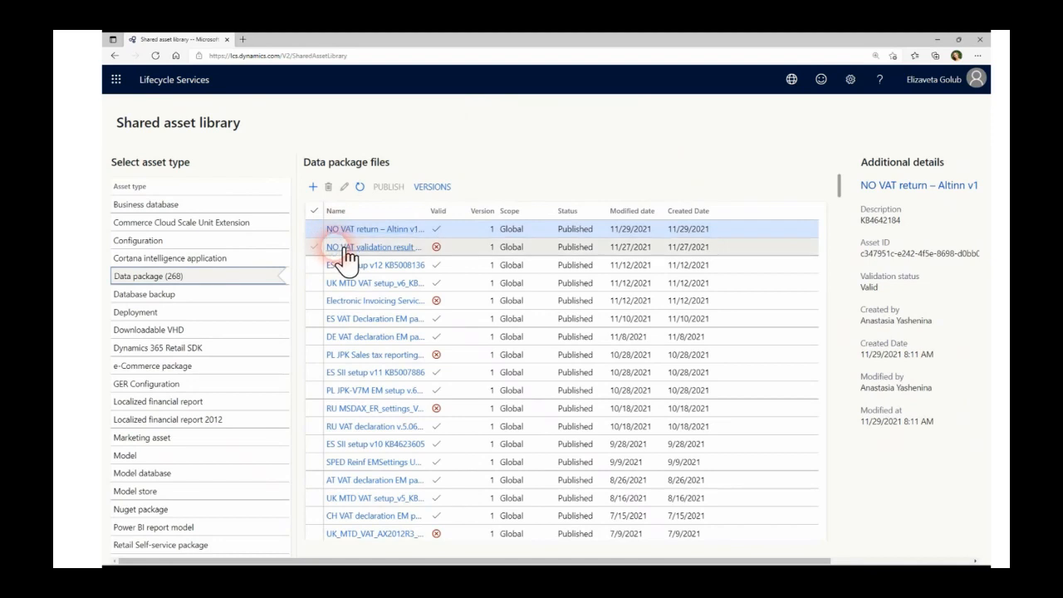
# Download the NO VAT return – Altinn v1 KB4642184 and NO VAT validation result converter data packages from the Shared asset library
pyautogui.moveTo(440, 221); pyautogui.dragTo(485, 224)
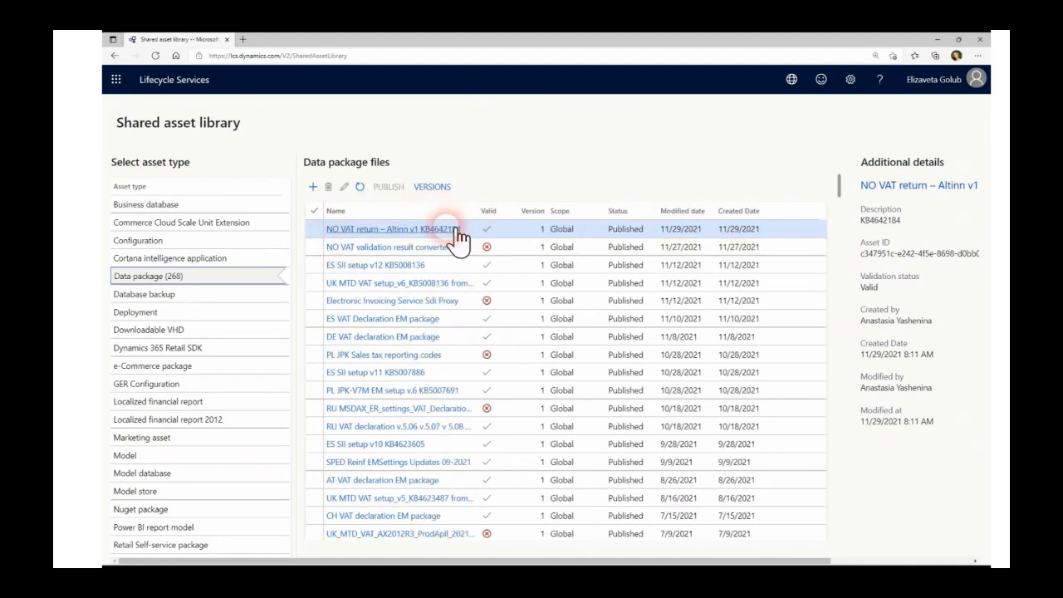
pyautogui.click(446, 229)
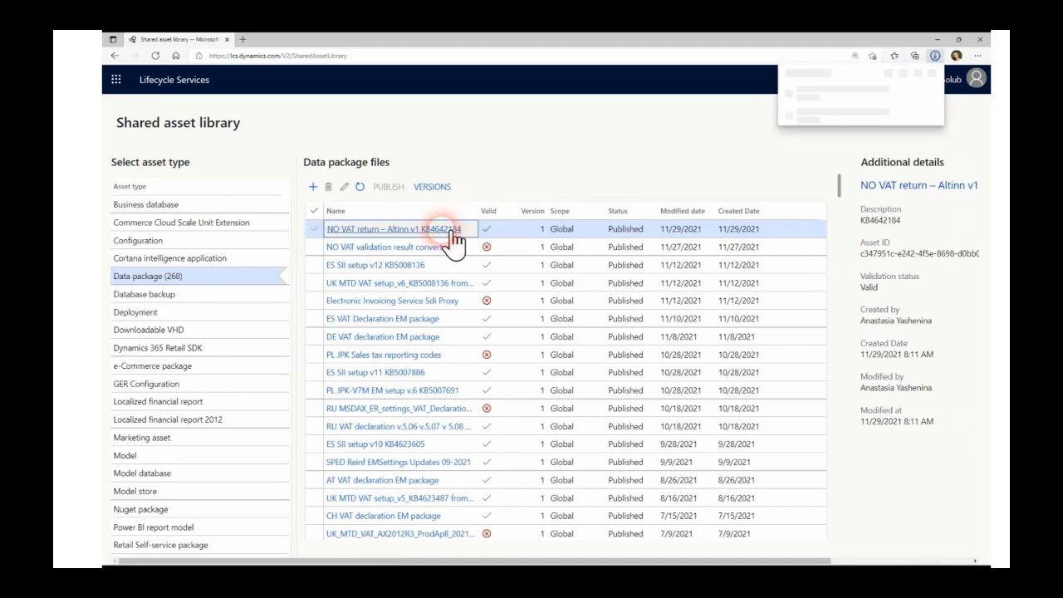
pyautogui.click(445, 248)
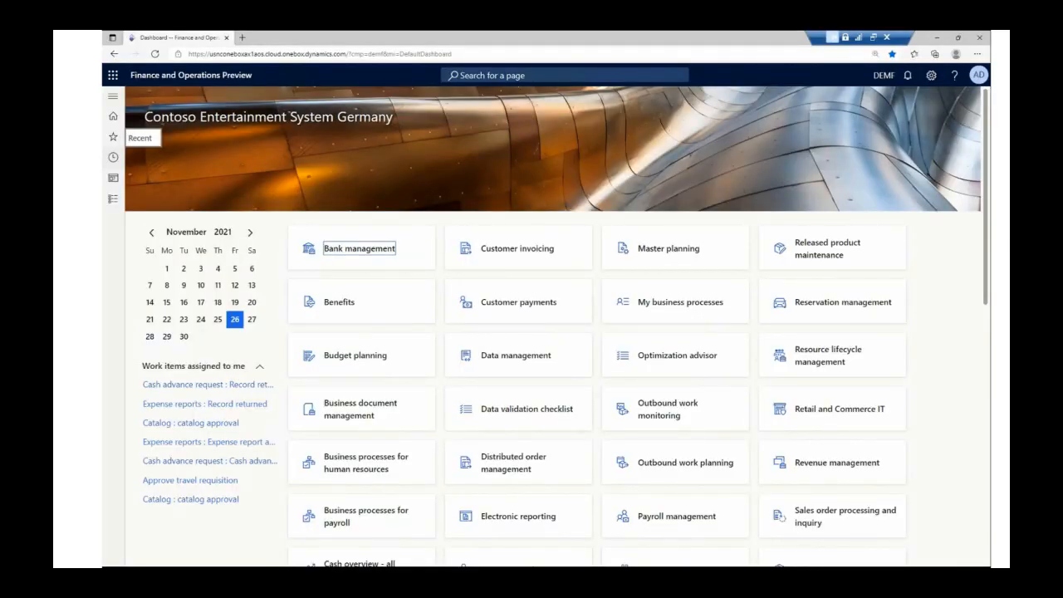
# Switch to Finance and Operations Preview and open the Electronic reporting workspace
pyautogui.click(117, 97)
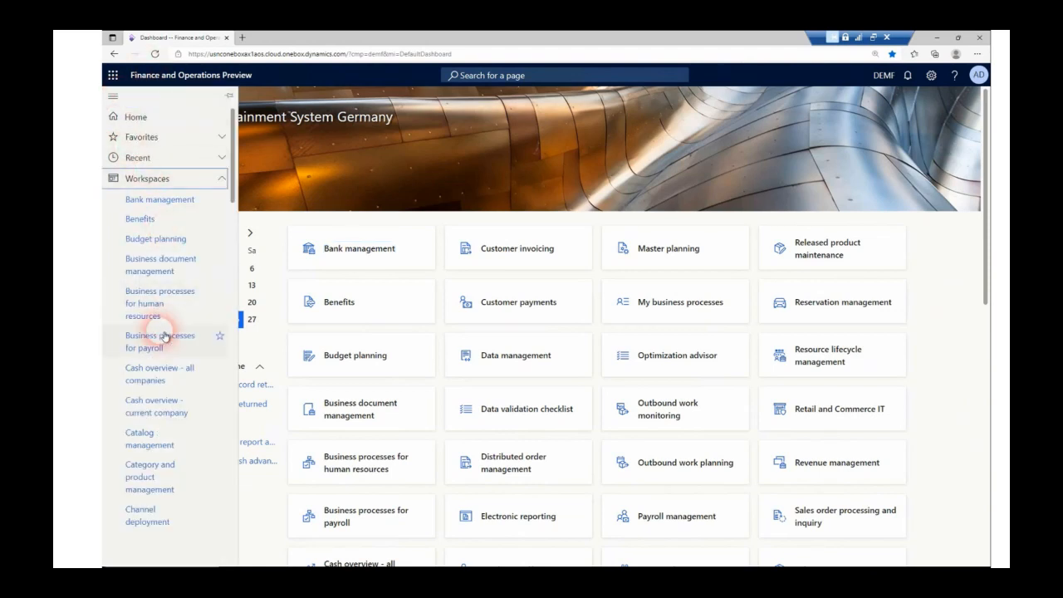
pyautogui.scroll(-1, 156, 425)
pyautogui.scroll(-5, 161, 427)
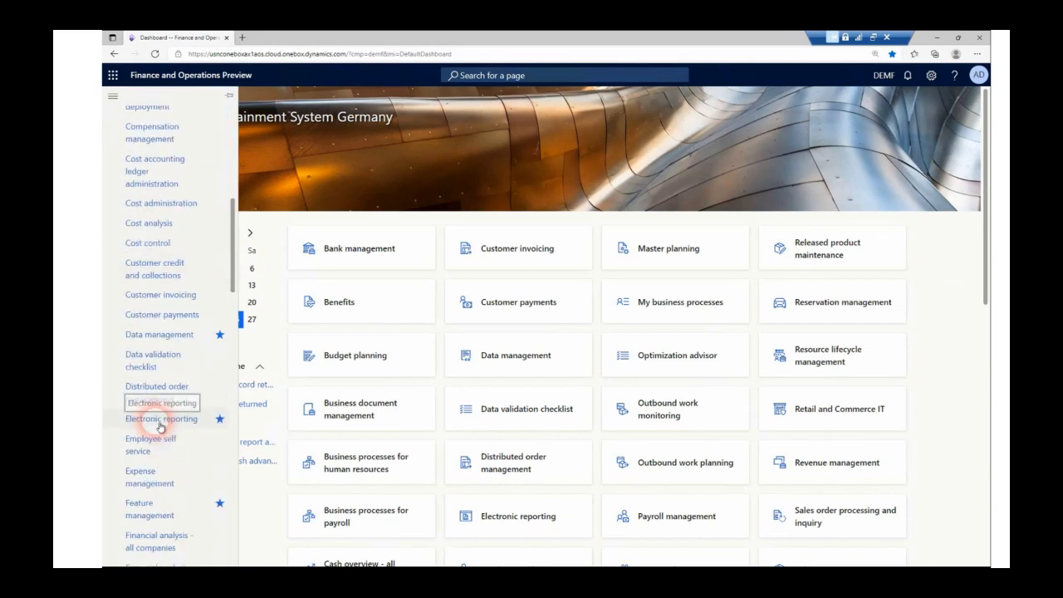
pyautogui.click(160, 427)
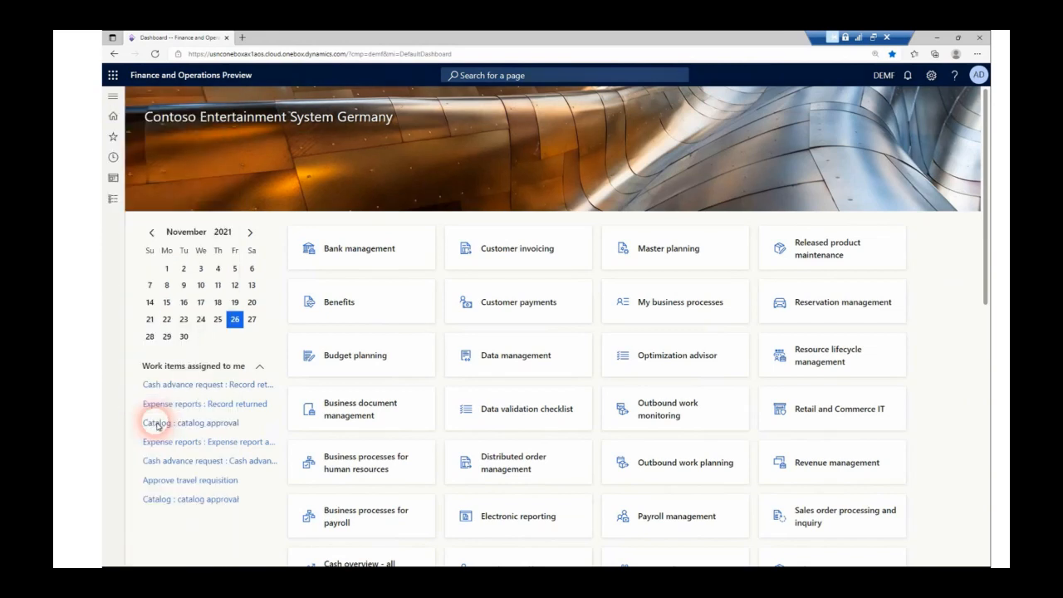
# Show Microsoft's configuration repositories and open the Global repository
pyautogui.click(345, 228)
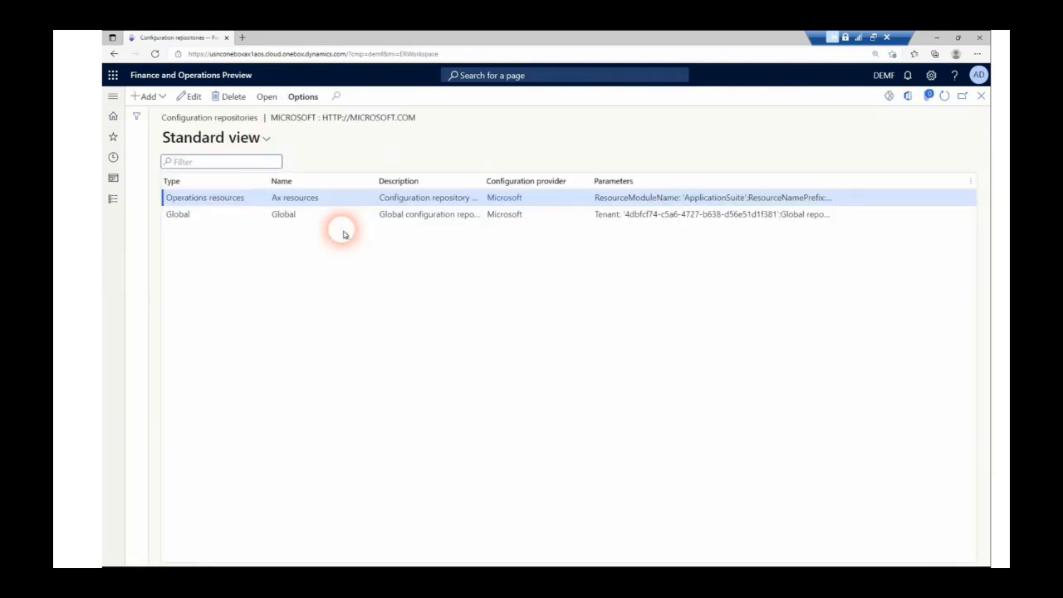
pyautogui.click(329, 211)
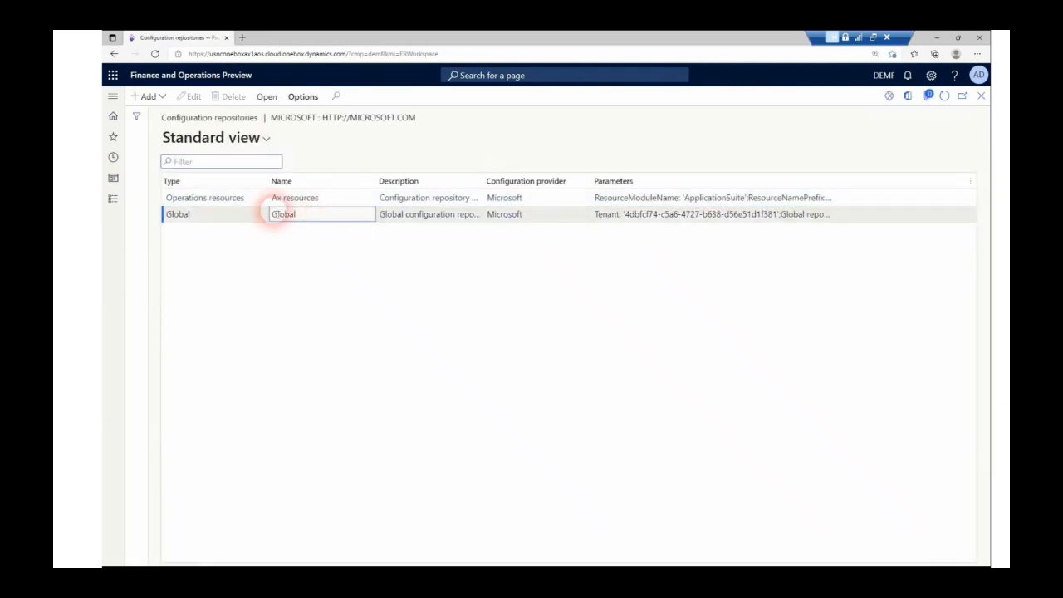
pyautogui.click(266, 97)
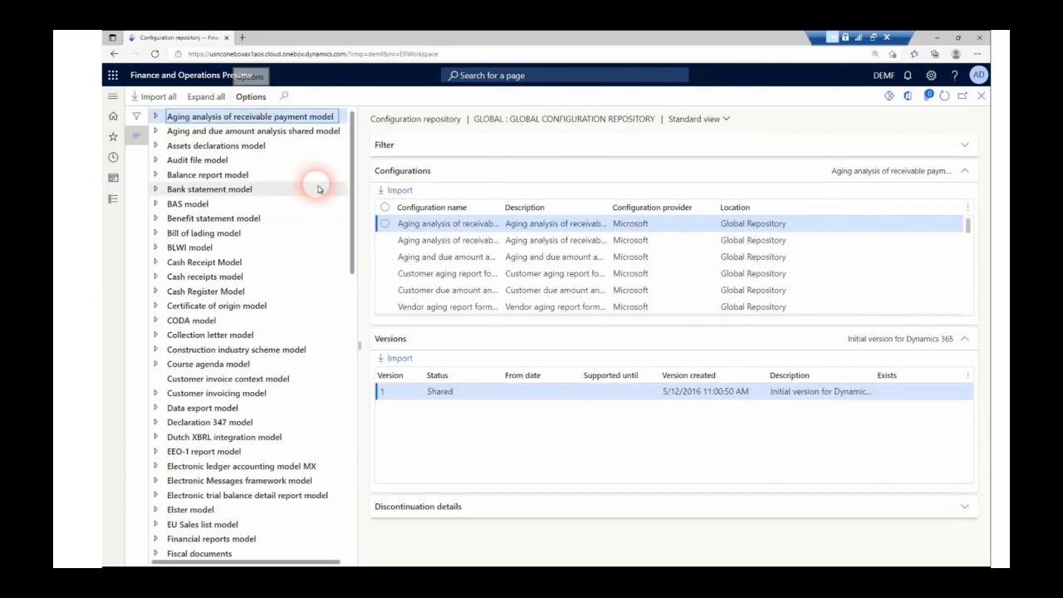
# Import version 112.54.39 of VAT Declaration Excel (NO), found beneath VAT Declaration XML (NO) in the Tax declaration model, including its parent configurations
pyautogui.moveTo(349, 202); pyautogui.dragTo(337, 546)
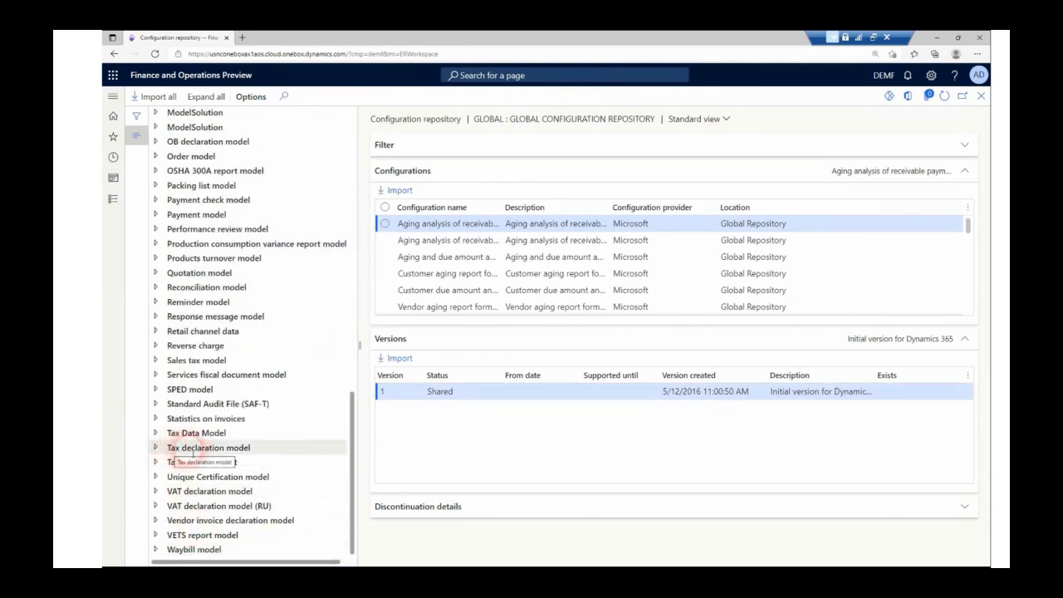
pyautogui.click(156, 448)
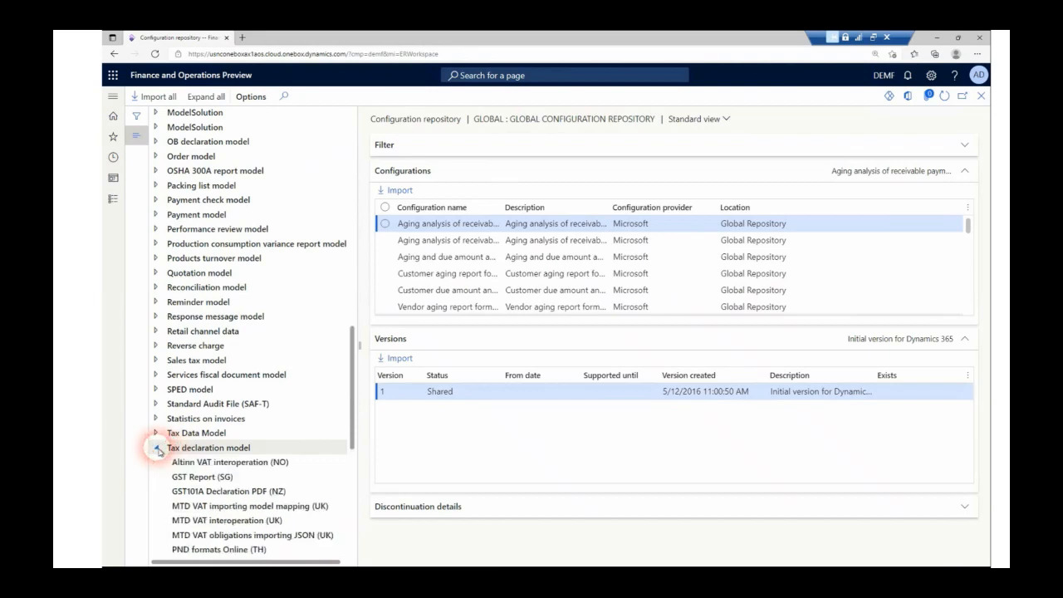
pyautogui.scroll(-3, 158, 451)
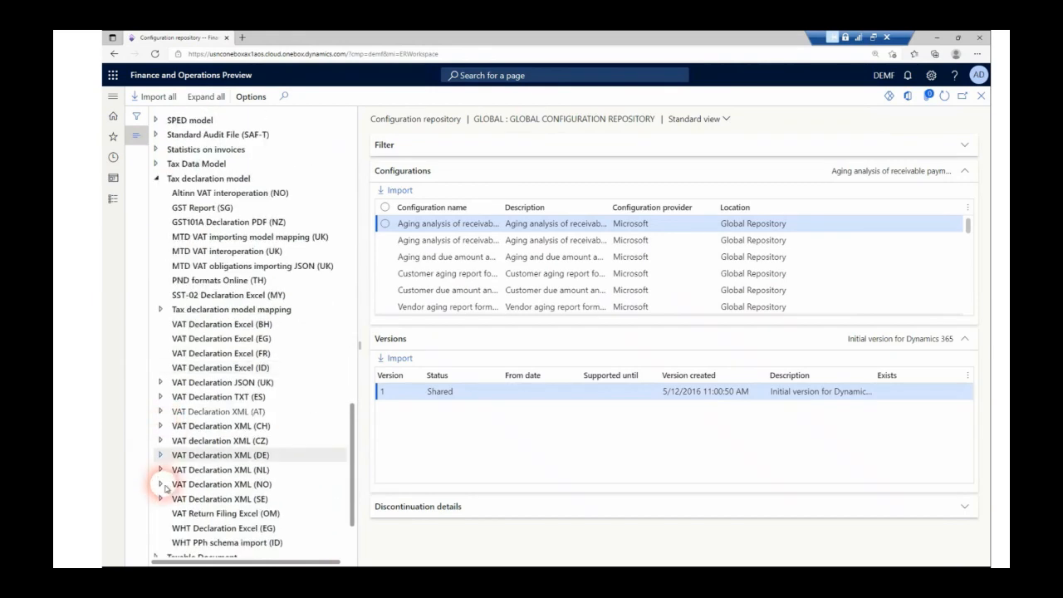
pyautogui.click(161, 485)
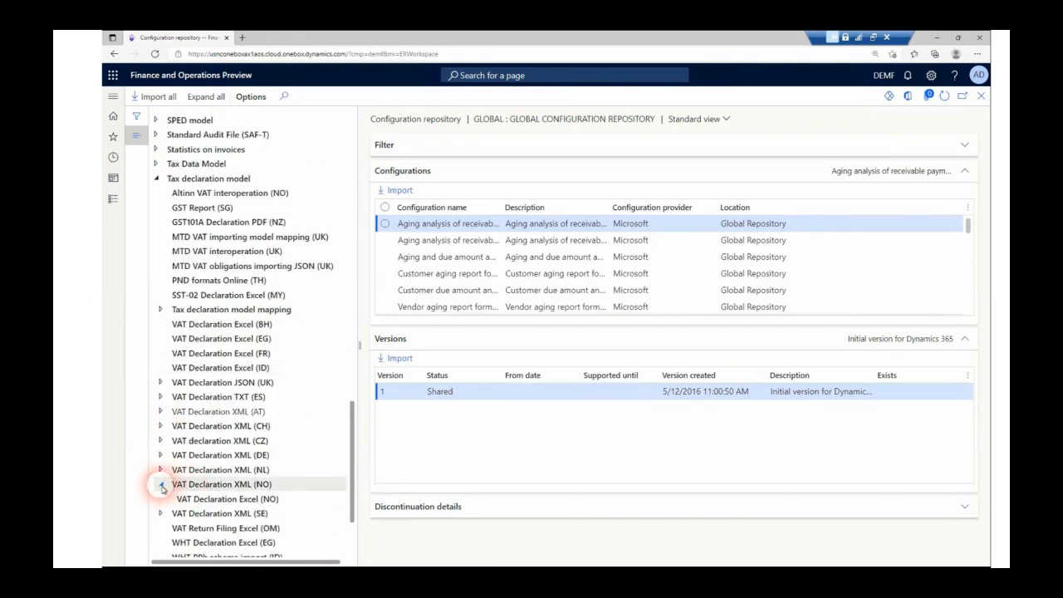
pyautogui.click(201, 498)
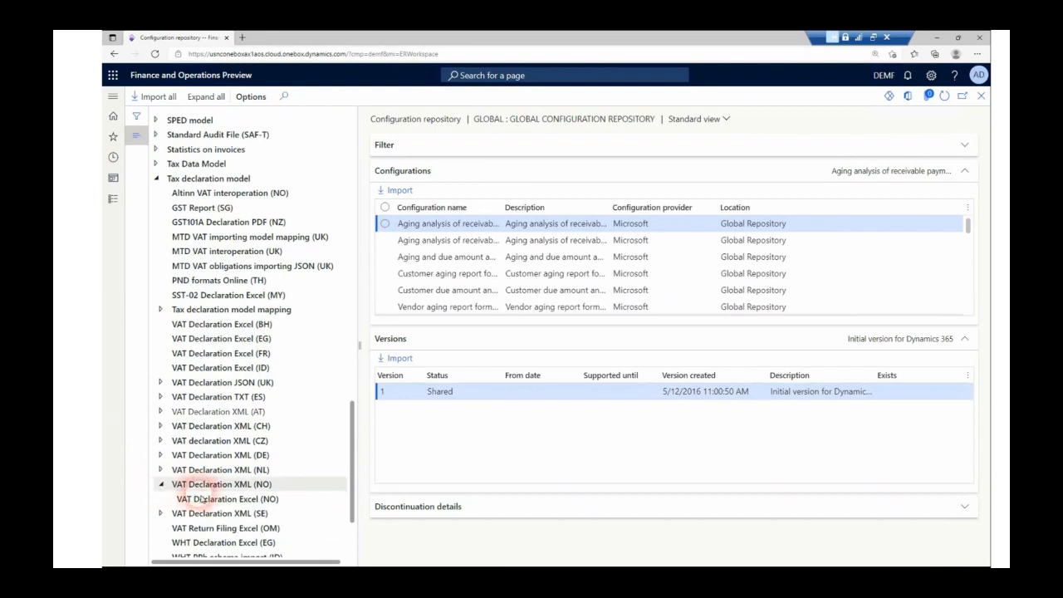
pyautogui.click(200, 499)
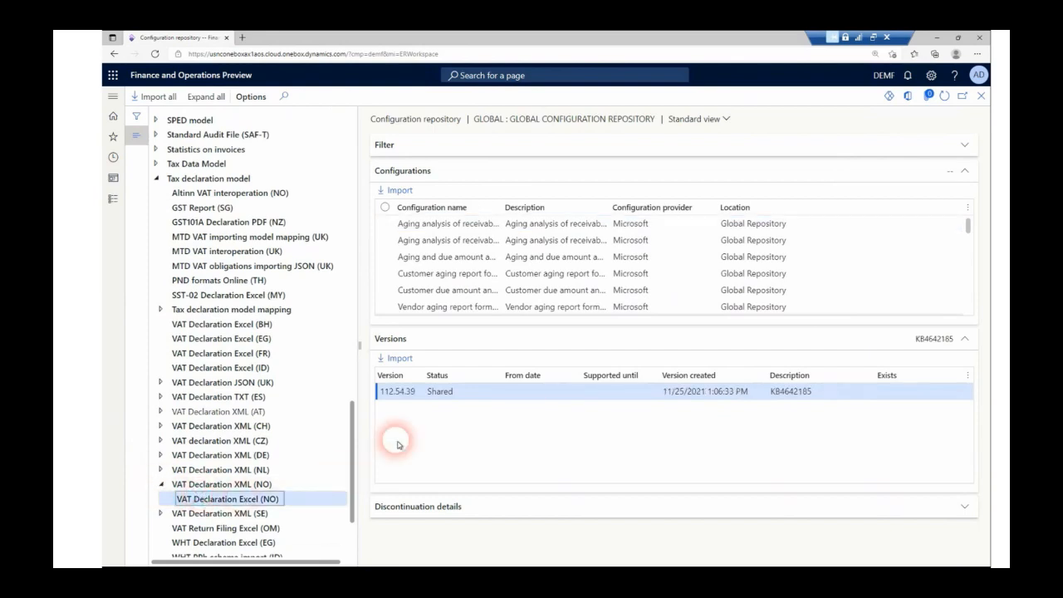
pyautogui.click(399, 363)
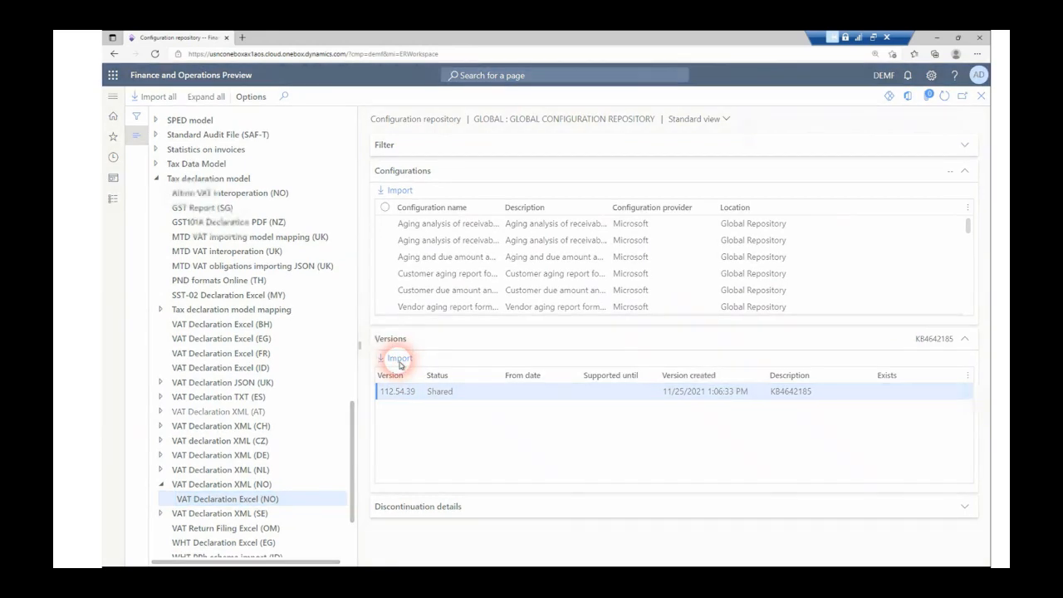
pyautogui.click(665, 325)
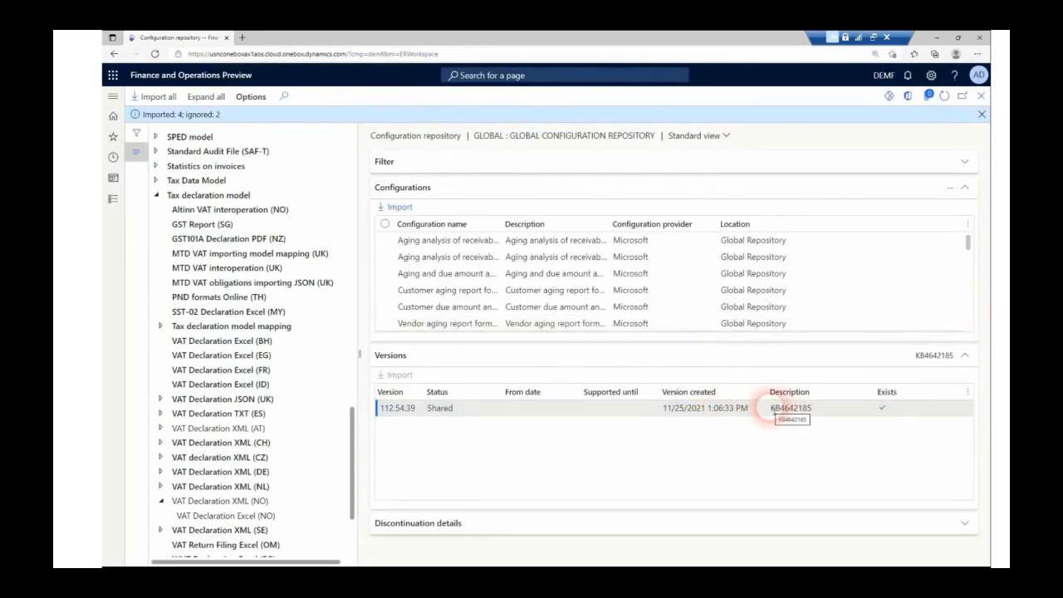
# Check the version descriptions and import status of VAT Declaration Excel (NO), VAT Declaration XML (NO), Tax declaration model mapping and Tax declaration model
pyautogui.click(774, 409)
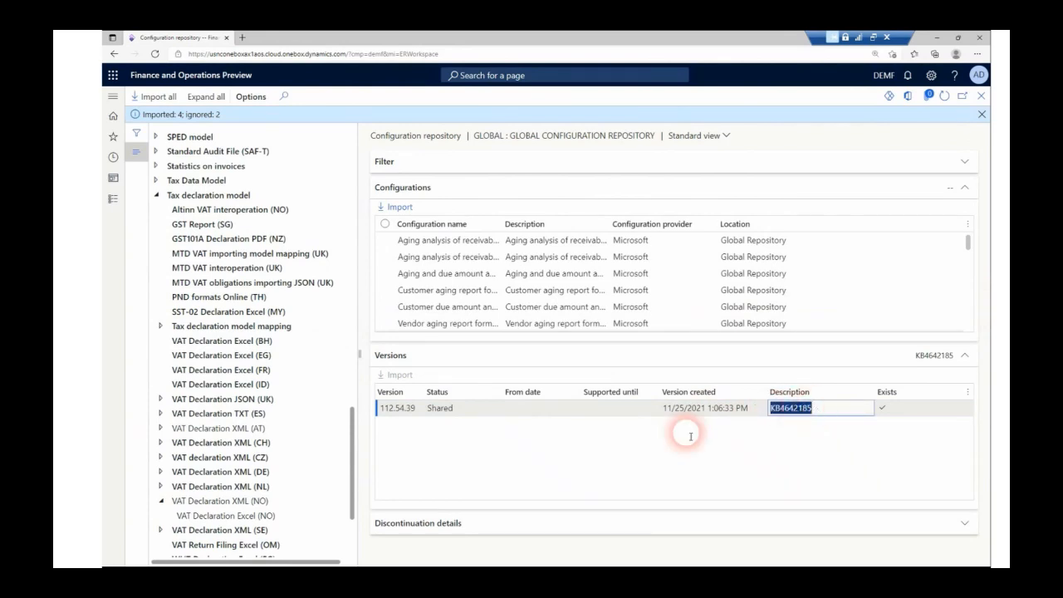
pyautogui.scroll(-3, 249, 415)
pyautogui.click(200, 374)
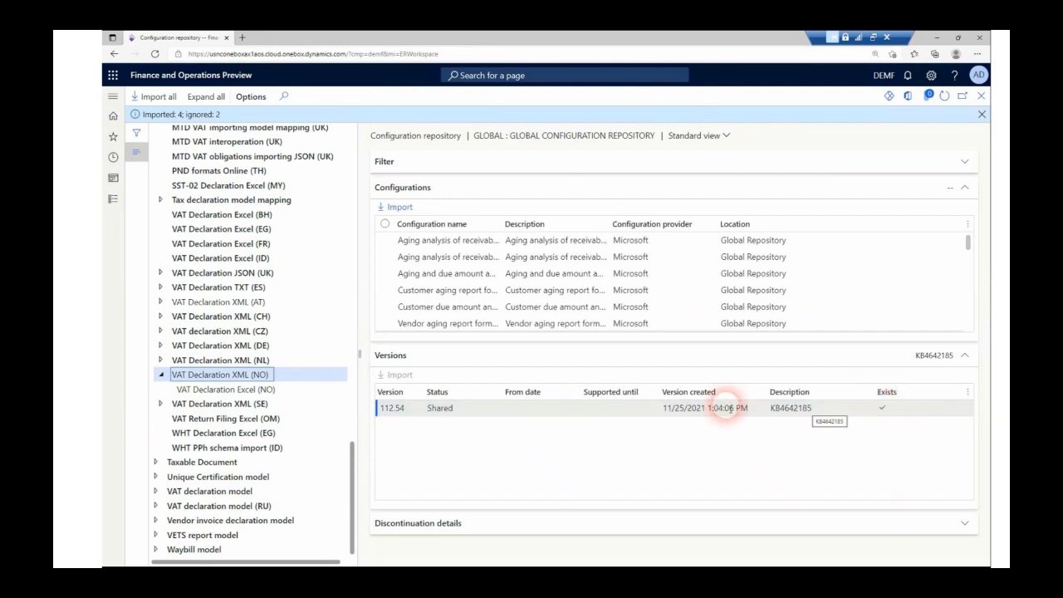
pyautogui.click(236, 200)
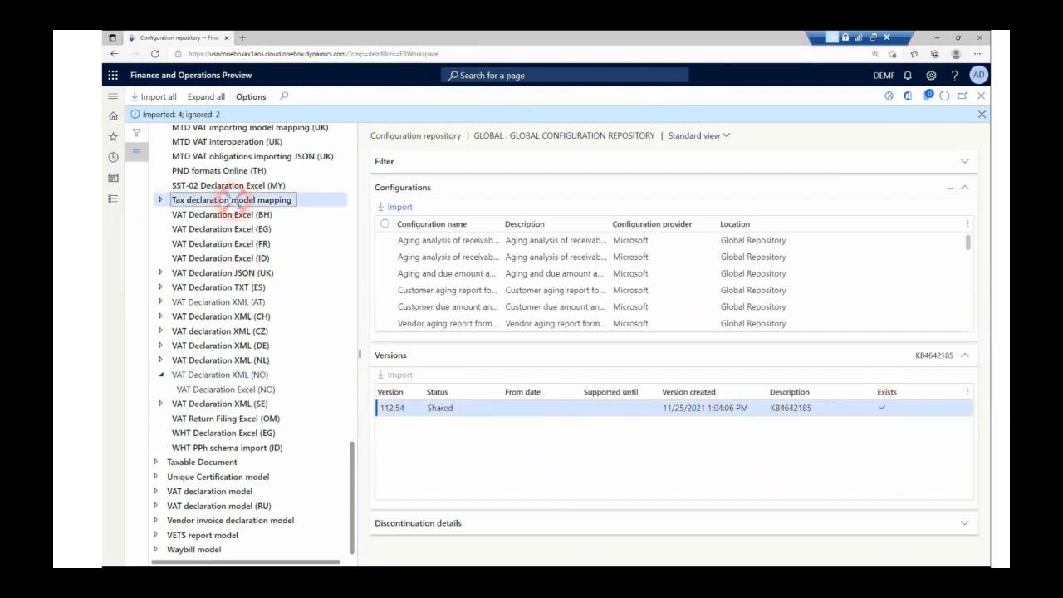
pyautogui.click(882, 410)
pyautogui.scroll(3, 295, 338)
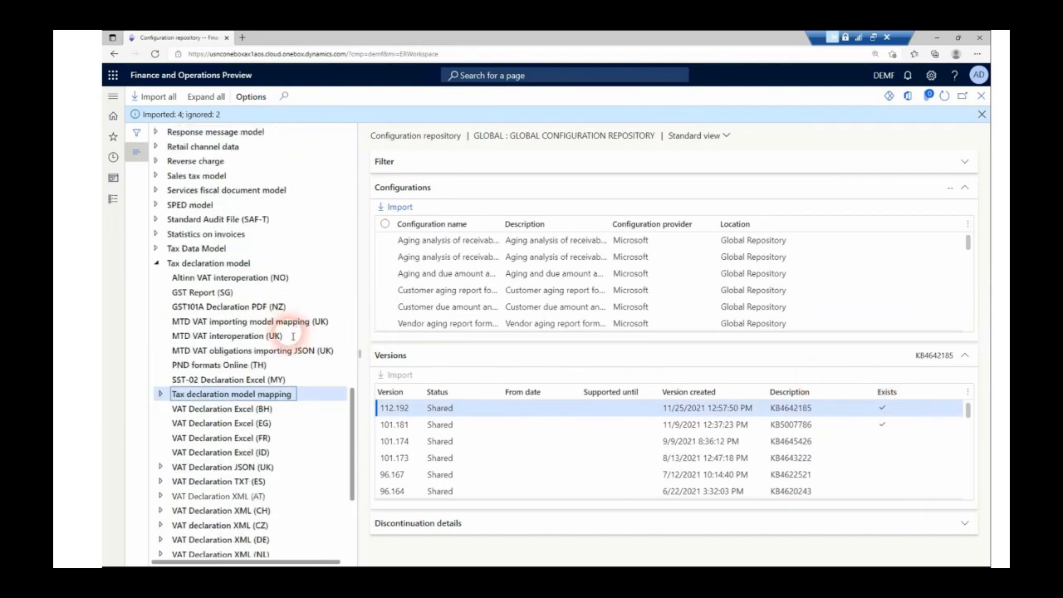
pyautogui.click(220, 262)
# Import version 112.7 of the Altinn VAT interoperation (NO) configuration under the Tax declaration model, with its parent and related configurations
pyautogui.scroll(-2, 251, 196)
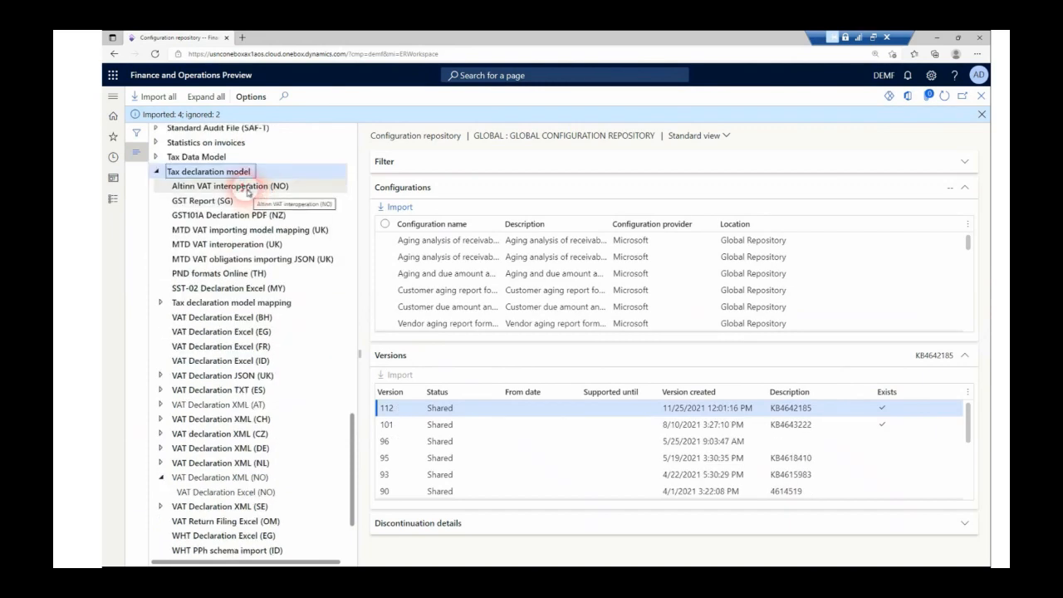
pyautogui.click(250, 189)
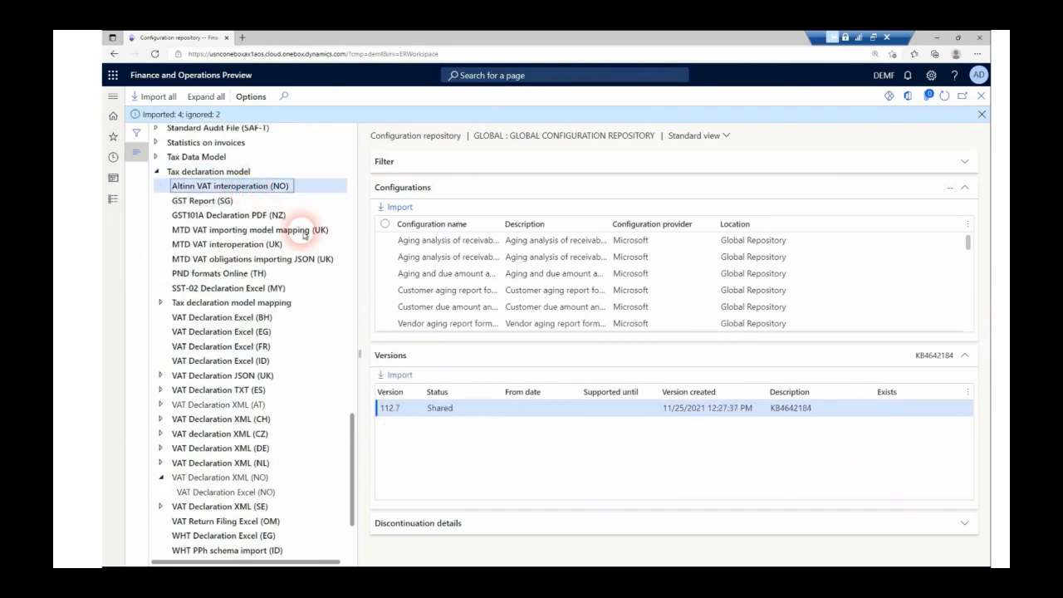
pyautogui.click(399, 376)
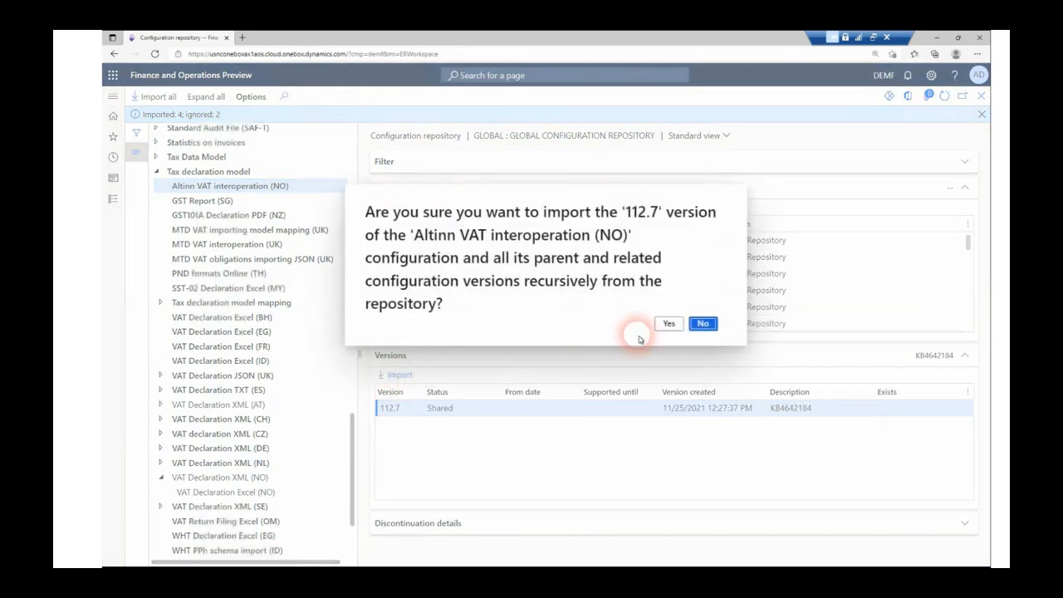
pyautogui.click(660, 324)
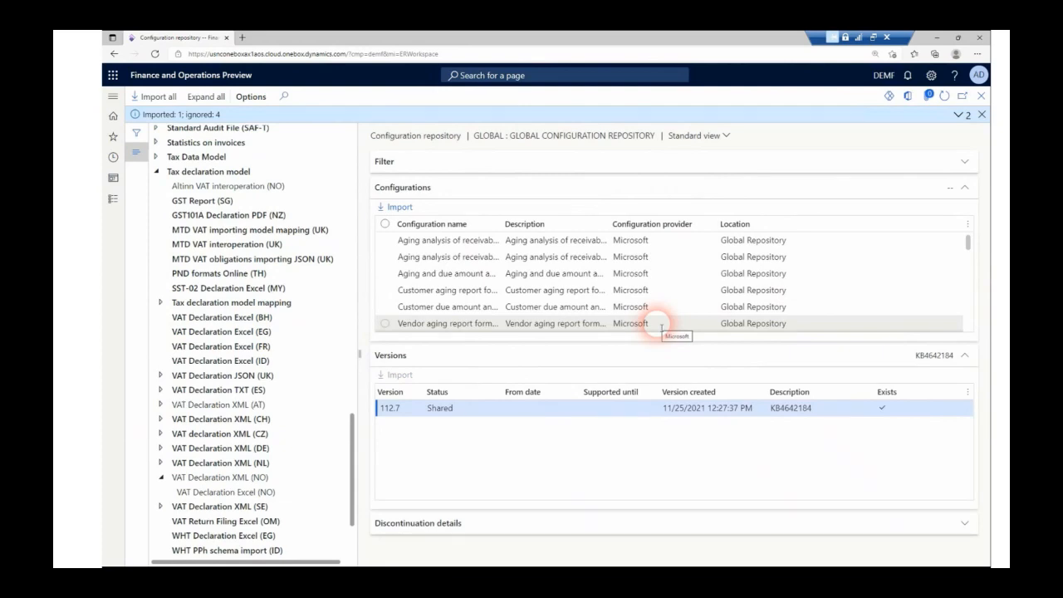
# Collapse the Tax declaration model and import version 47.5 of Altinn VAT authorization format (NO) from the Electronic Messages framework model
pyautogui.click(157, 171)
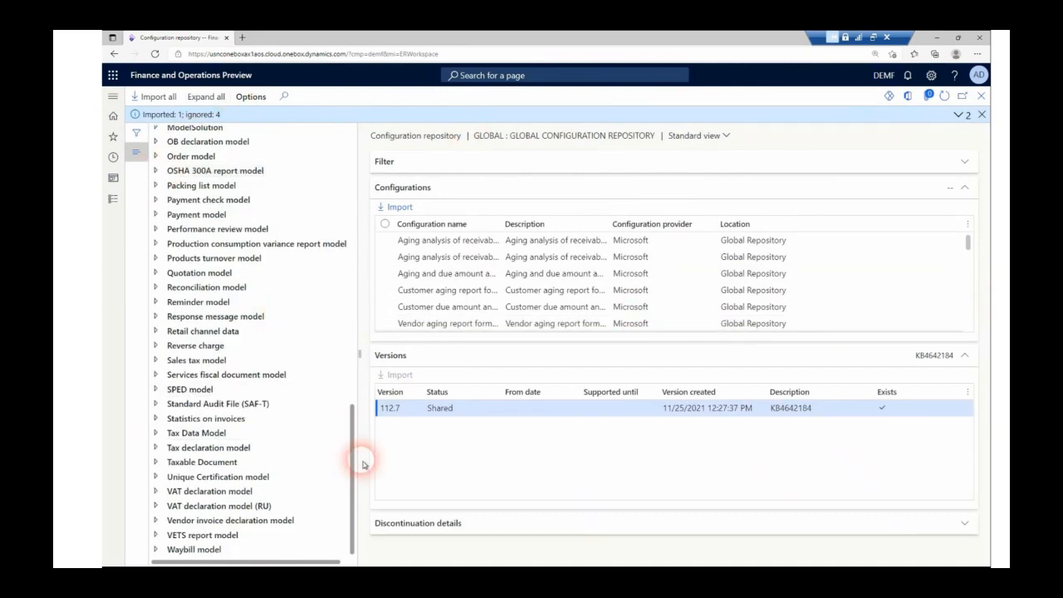
pyautogui.moveTo(348, 457); pyautogui.dragTo(338, 294)
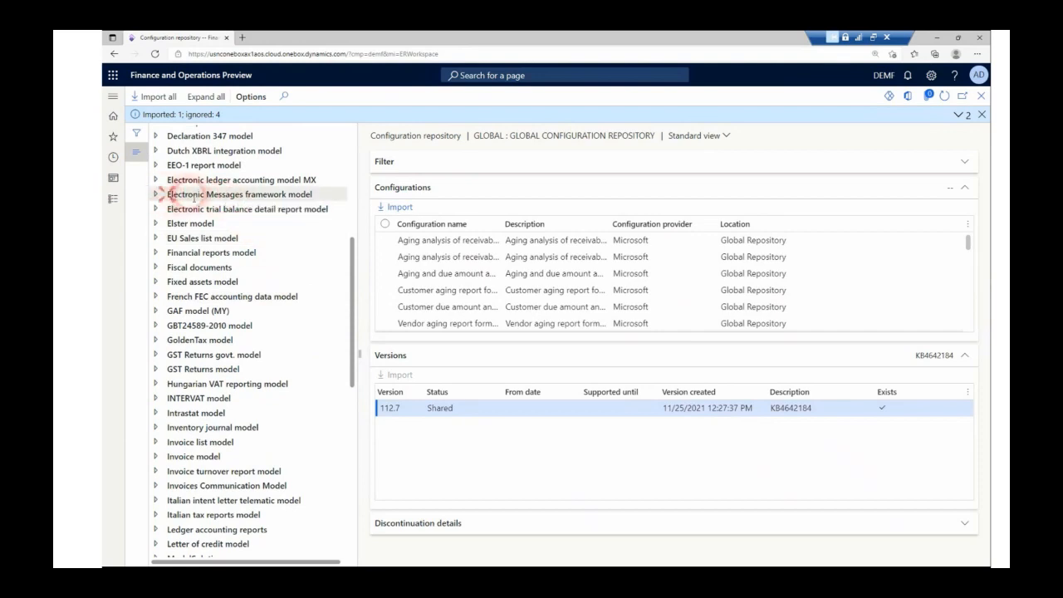
pyautogui.moveTo(166, 196); pyautogui.dragTo(322, 200)
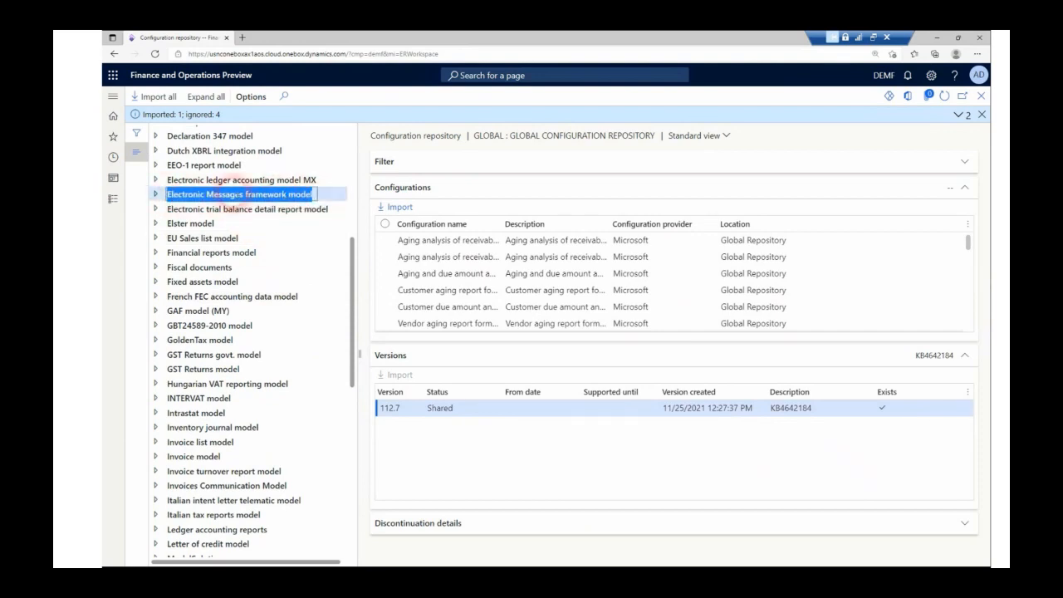
pyautogui.click(156, 198)
pyautogui.click(156, 197)
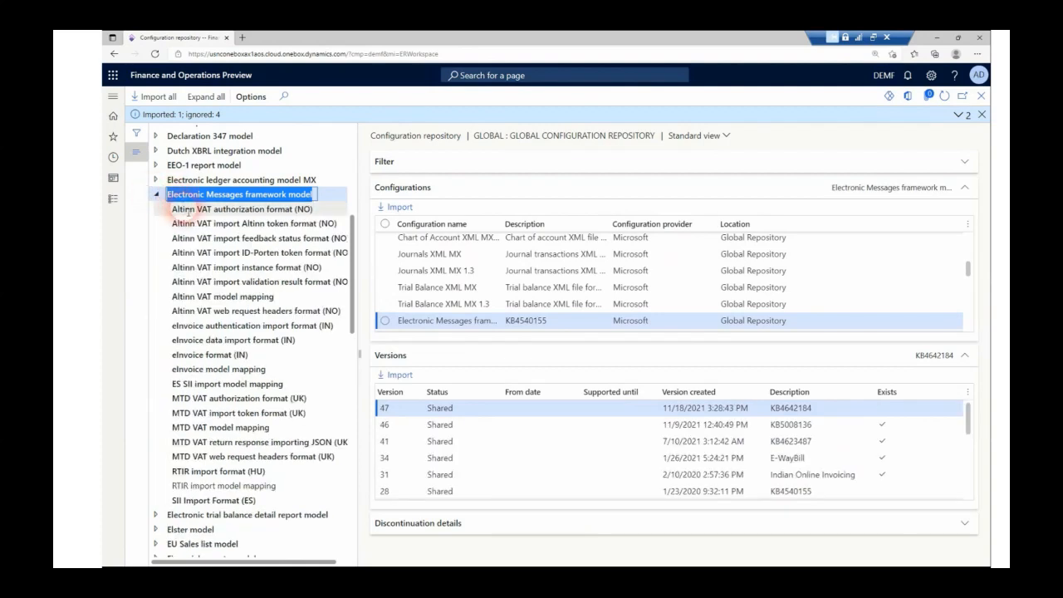
pyautogui.click(182, 209)
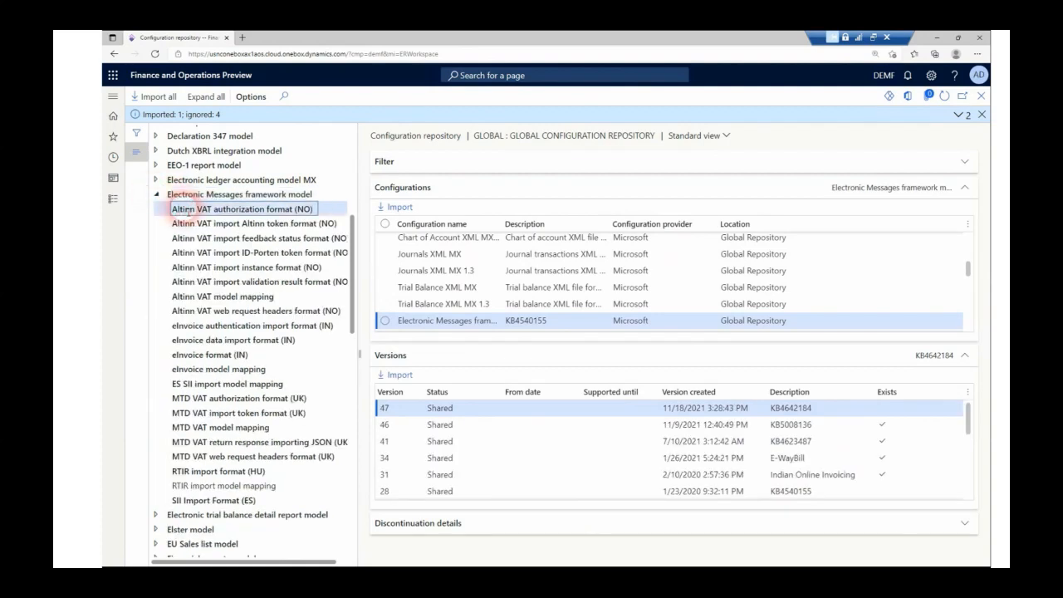
pyautogui.click(396, 377)
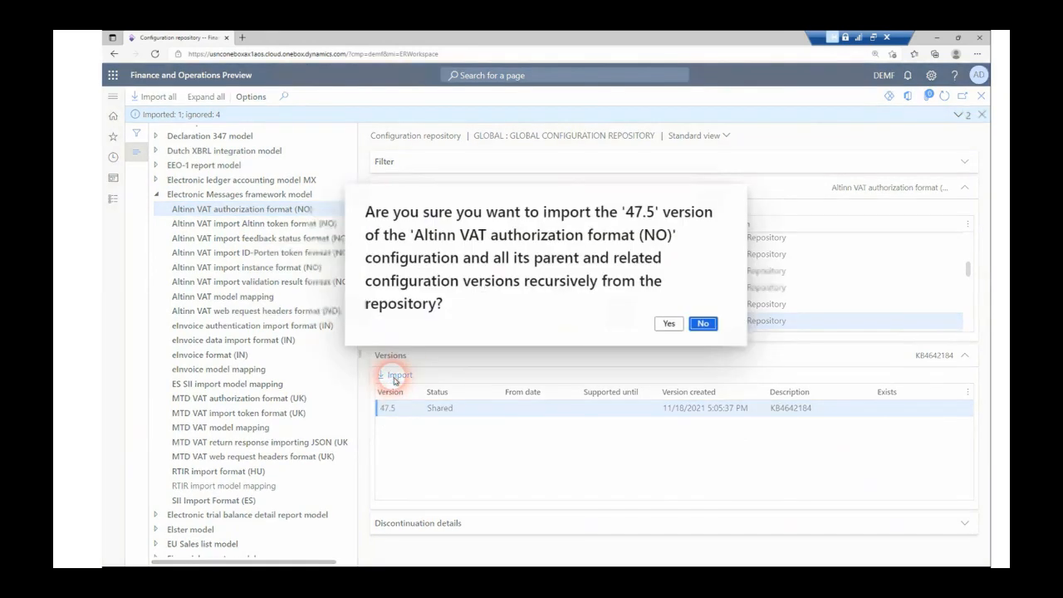
pyautogui.click(668, 325)
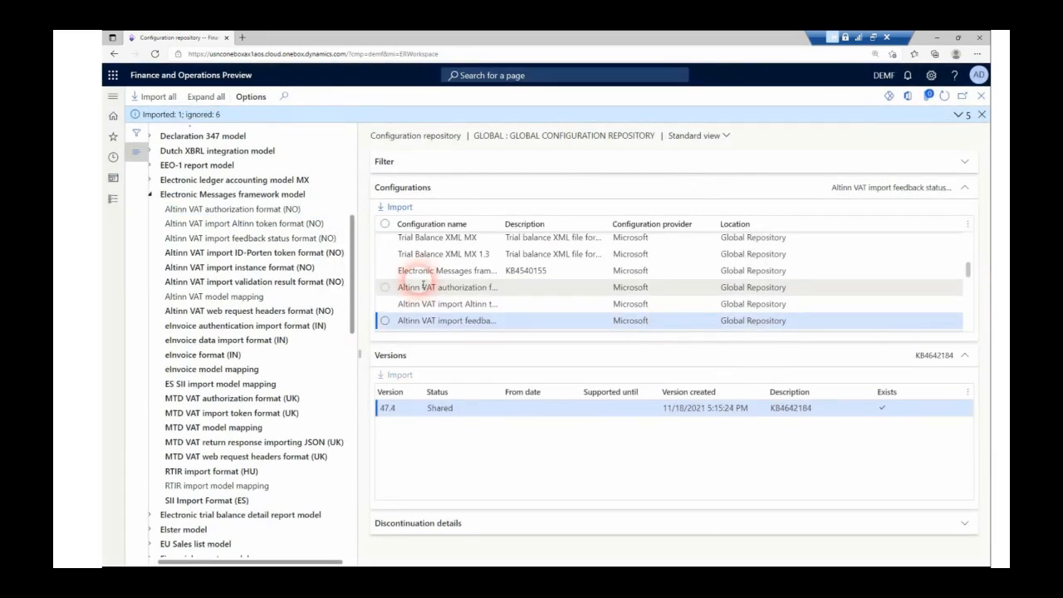
# Import the latest Altinn VAT ID-Porten token, instance, validation result and web request headers formats plus Altinn VAT model mapping, including parent and related configurations
pyautogui.scroll(-1, 404, 273)
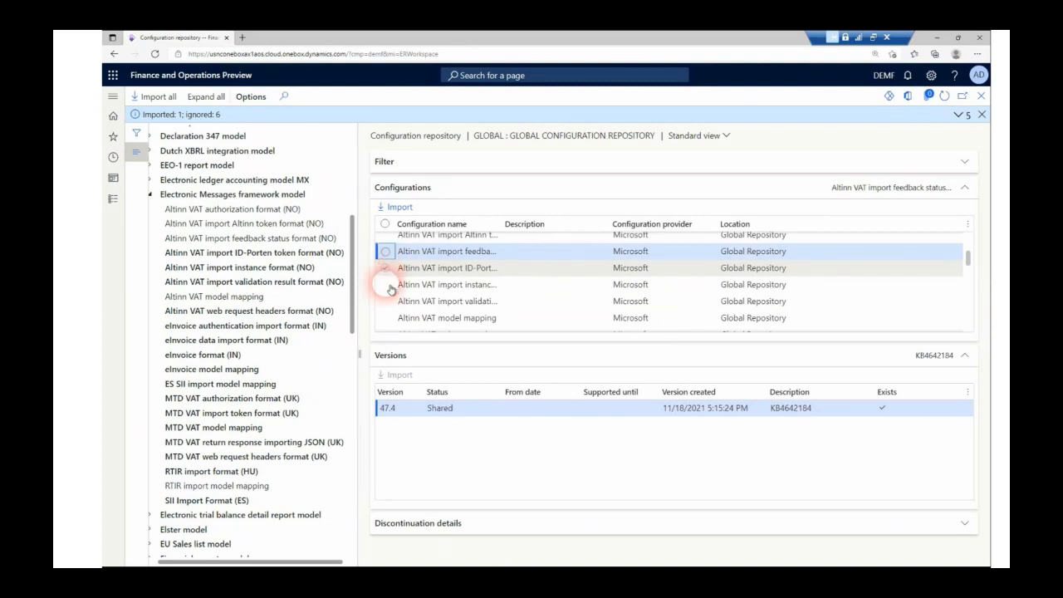
pyautogui.click(385, 268)
pyautogui.click(386, 284)
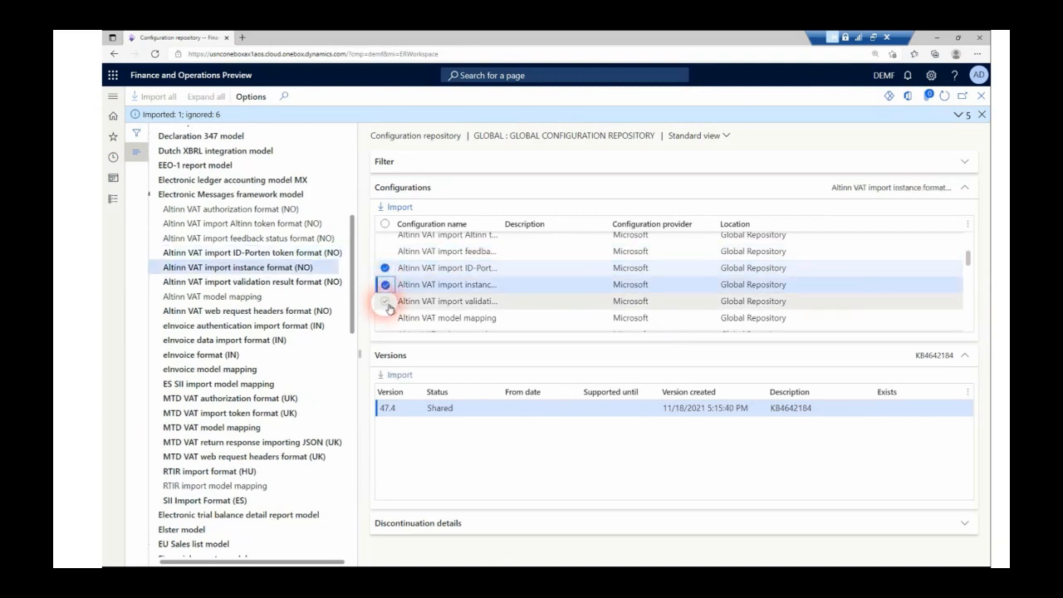
pyautogui.click(387, 302)
pyautogui.click(387, 319)
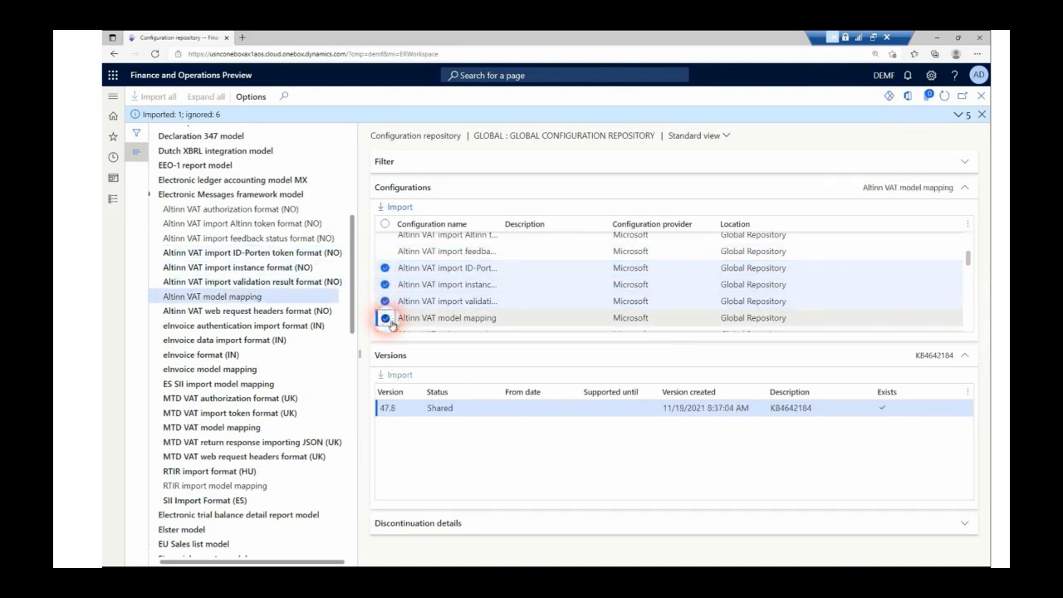
pyautogui.click(428, 317)
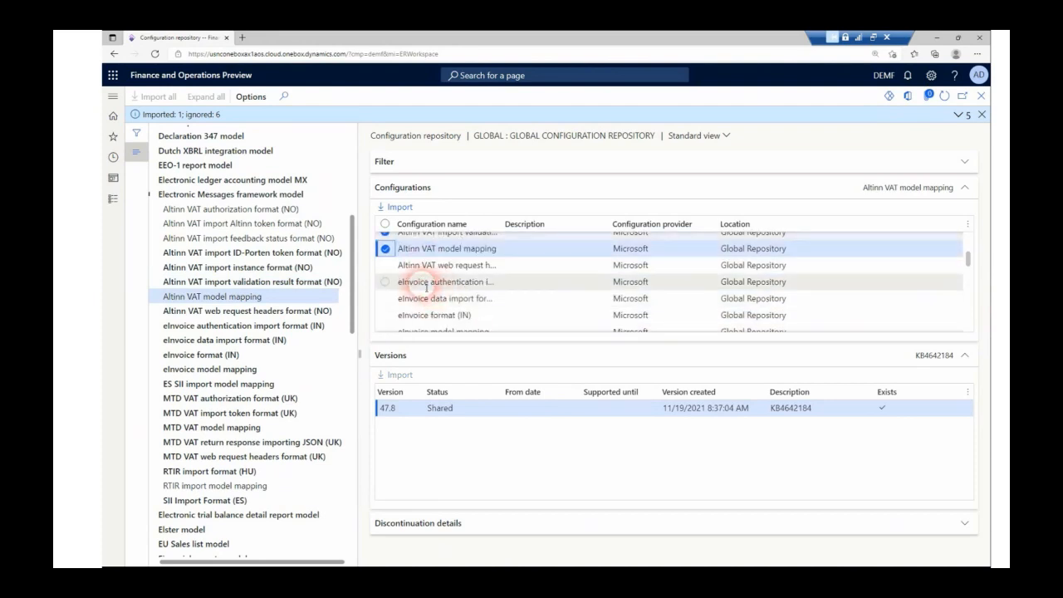
pyautogui.click(386, 266)
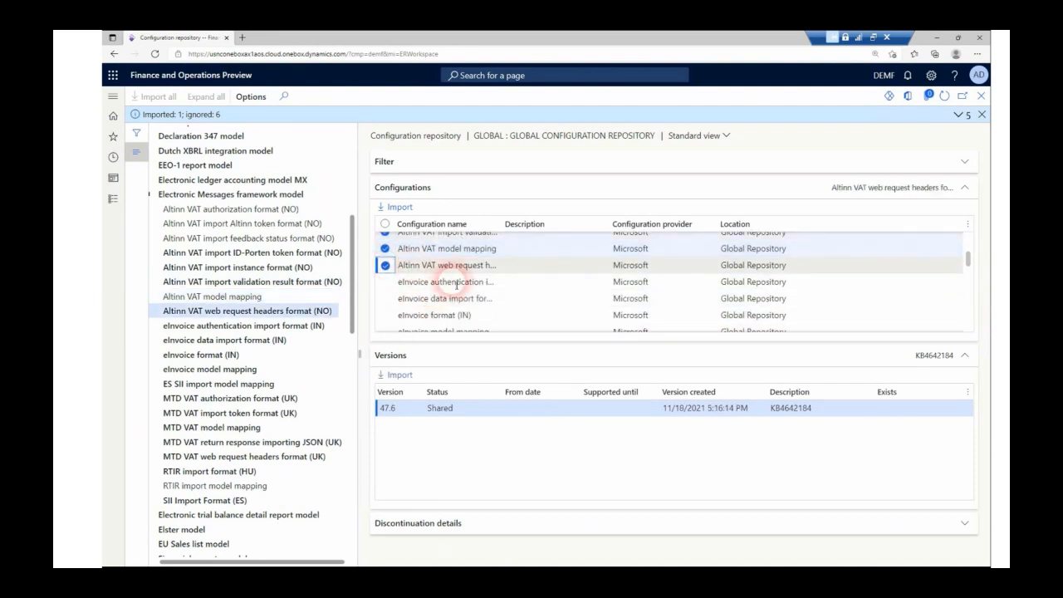
pyautogui.scroll(-1, 453, 280)
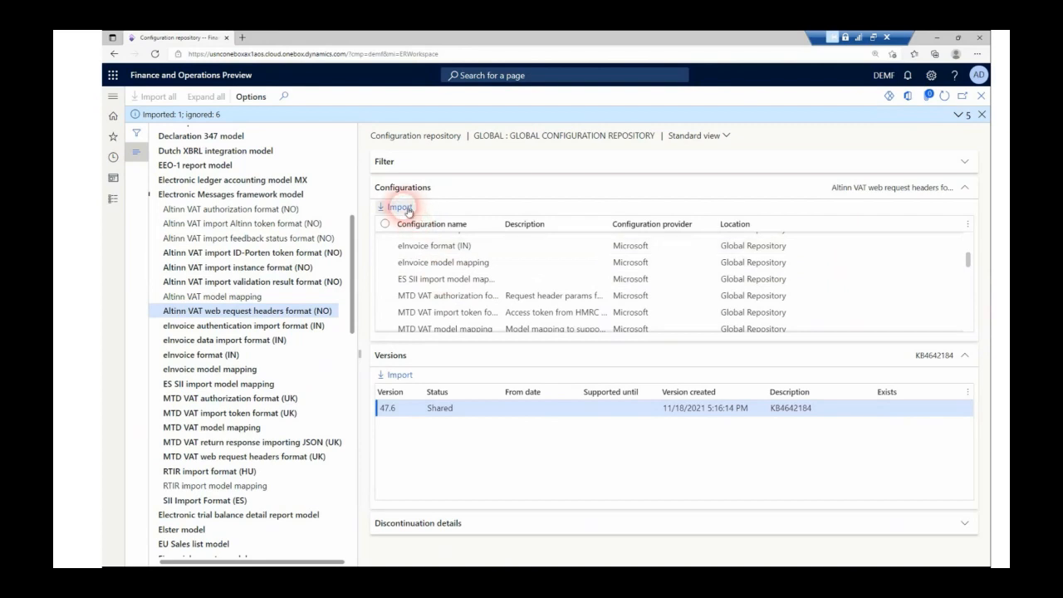
pyautogui.click(396, 207)
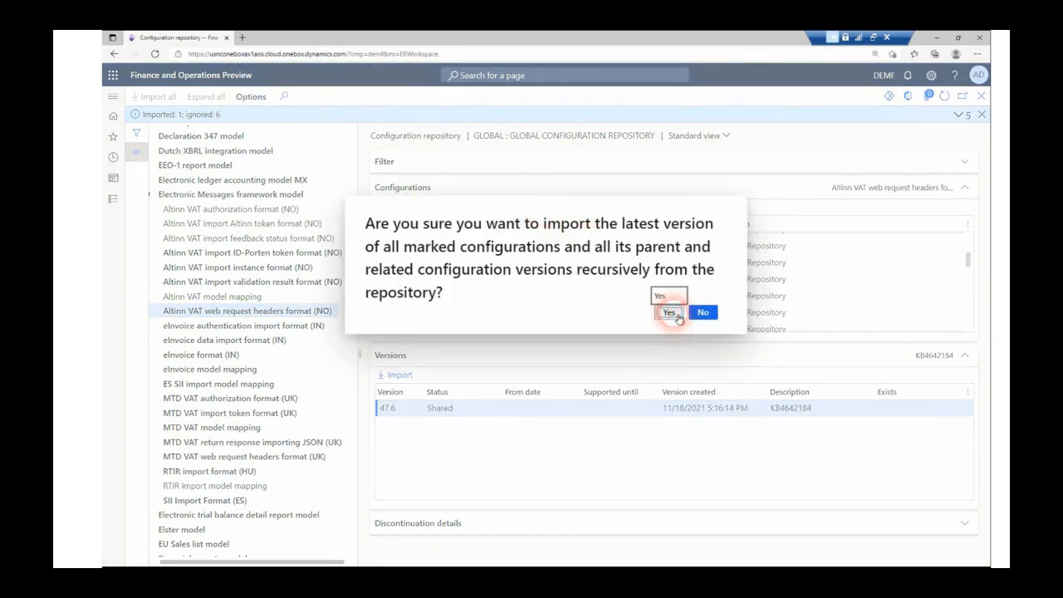
pyautogui.click(670, 312)
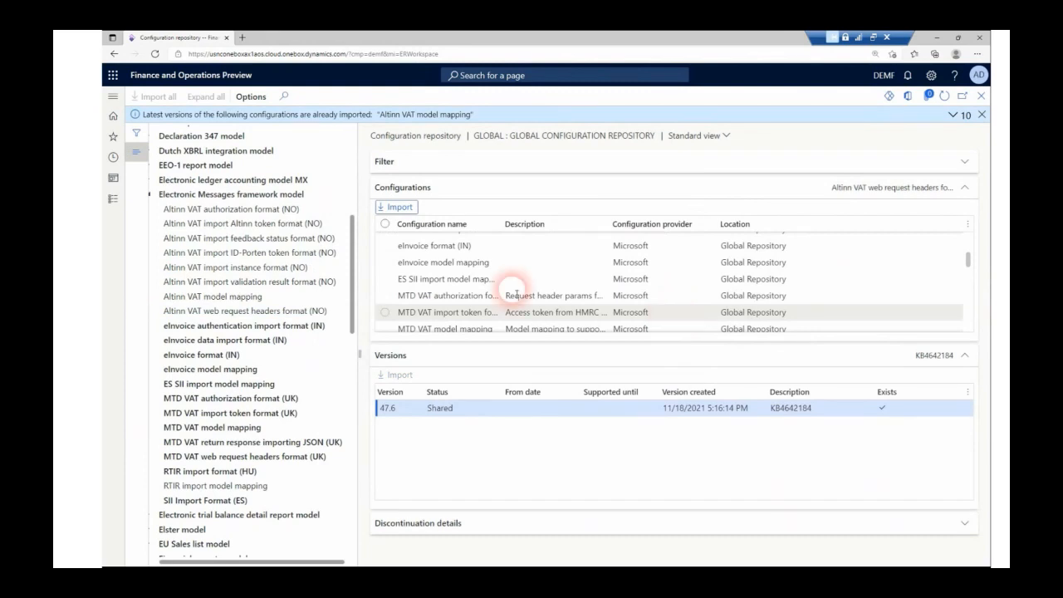
# Check the versions of Altinn VAT model mapping and the Electronic Messages framework model, and return to the Localization configurations workspace
pyautogui.click(284, 301)
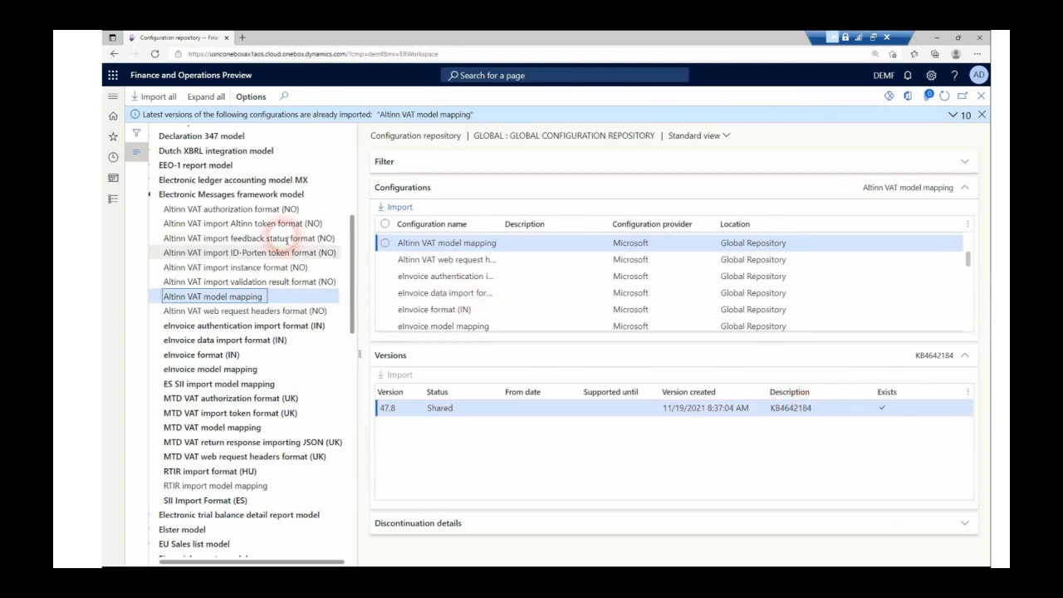
pyautogui.click(273, 198)
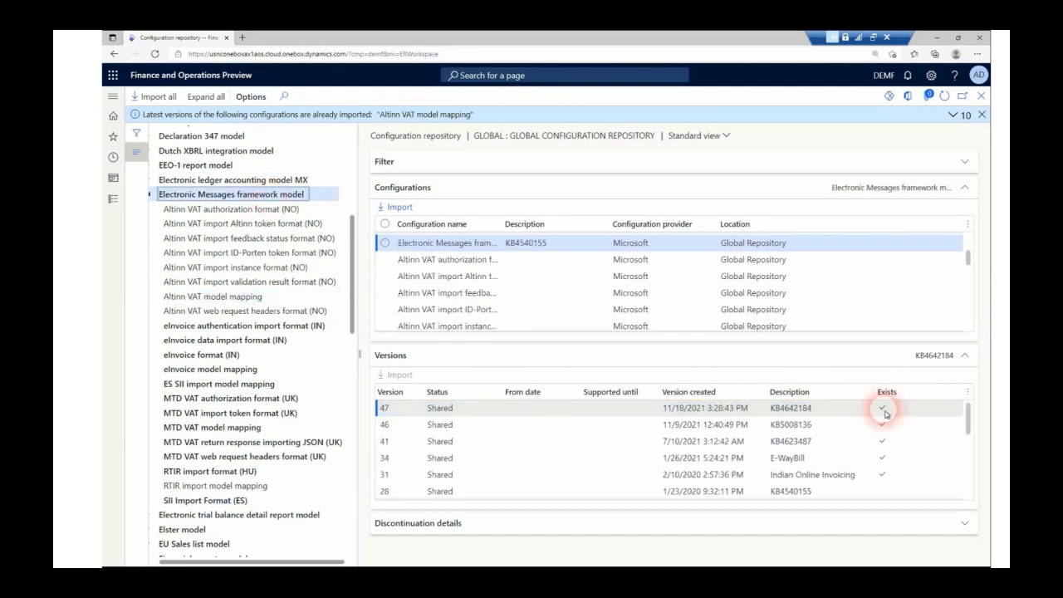
pyautogui.click(980, 96)
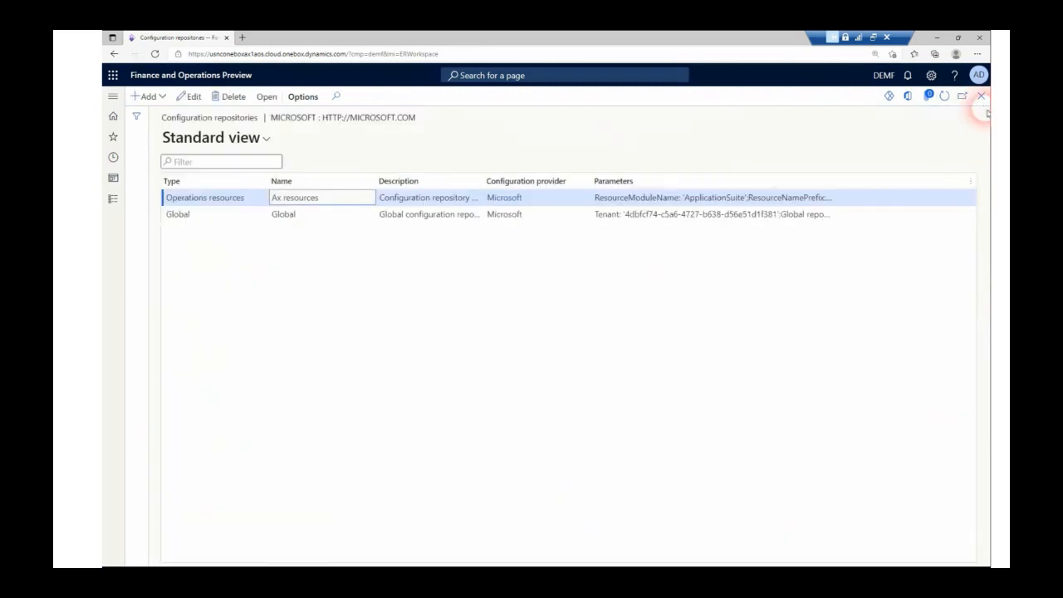
pyautogui.click(981, 95)
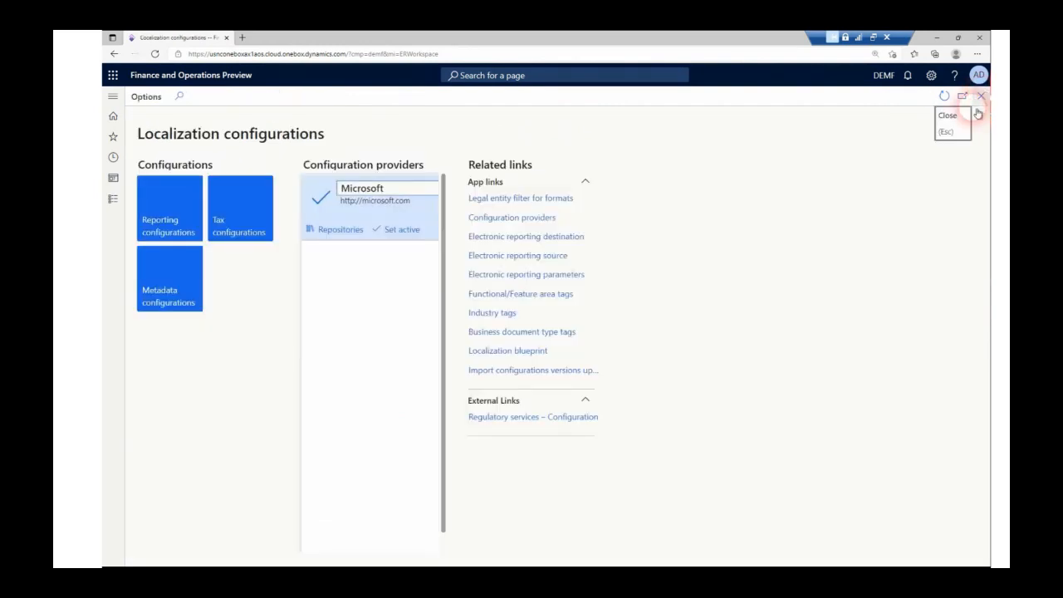
# Open the reporting configurations and expand the Electronic Messages framework model, the Tax declaration model and VAT Declaration XML (NO)
pyautogui.click(191, 217)
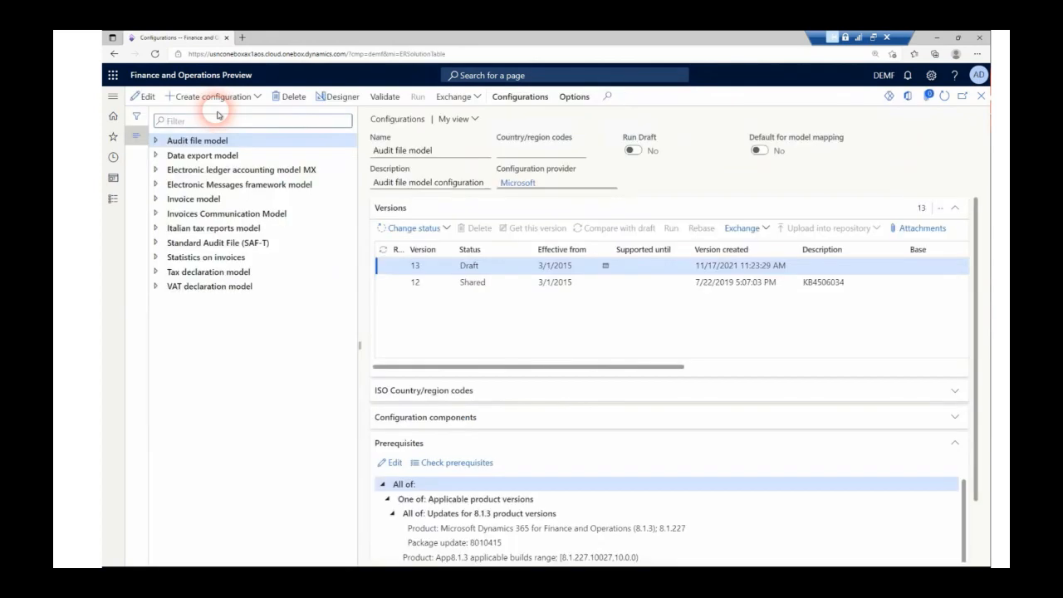
pyautogui.click(156, 185)
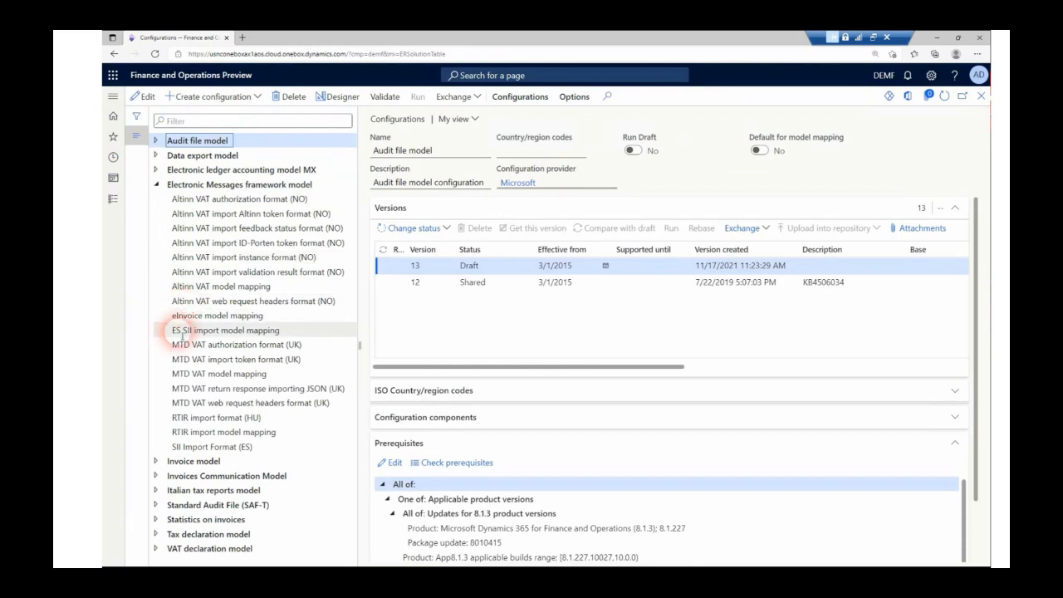
pyautogui.click(156, 534)
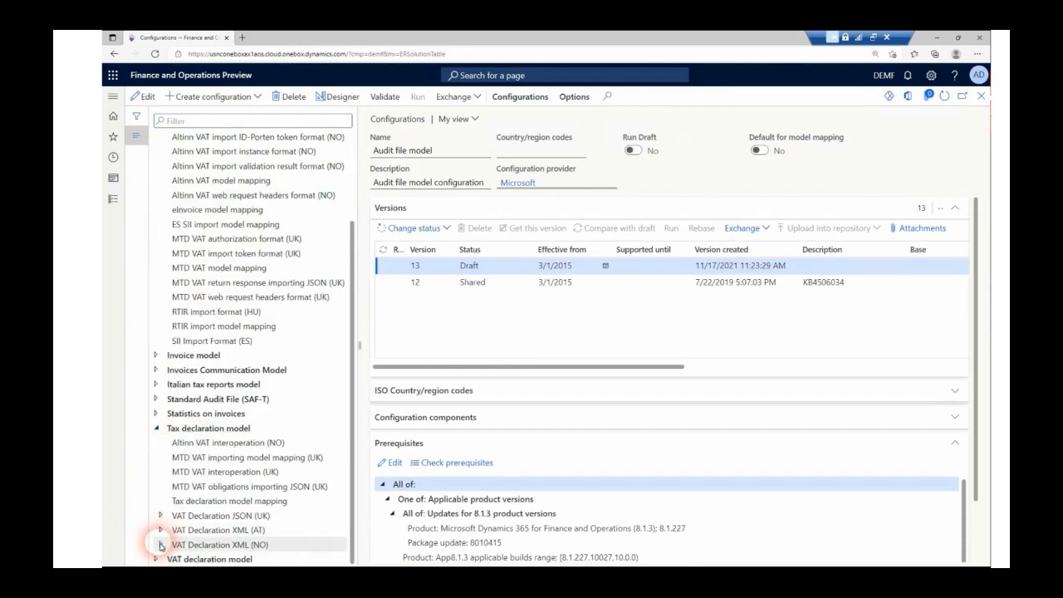
pyautogui.click(159, 544)
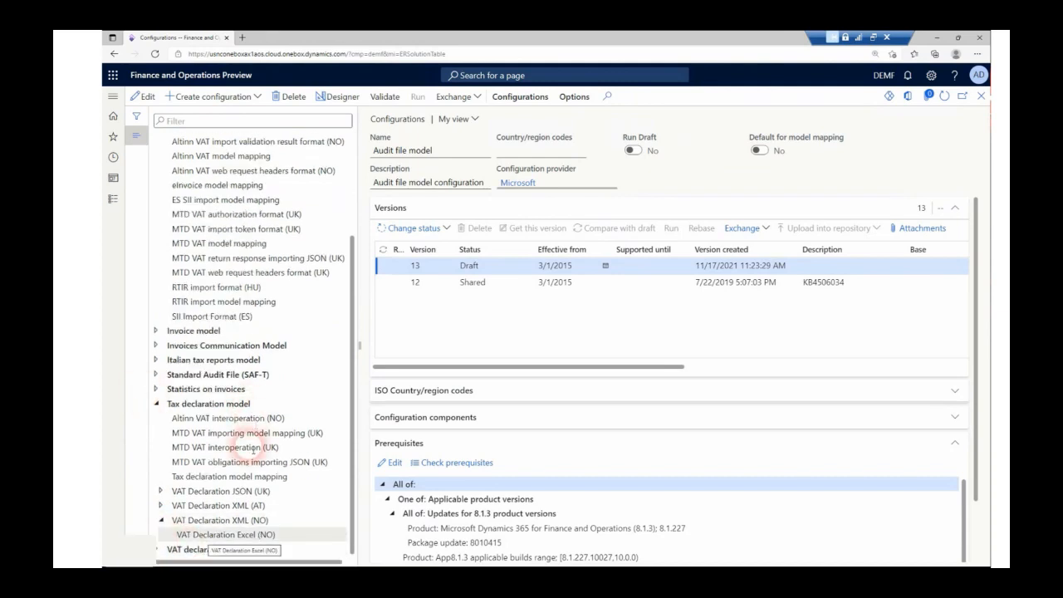
# Check the default setting of Tax declaration model mapping and make Altinn VAT model mapping the default for model mapping
pyautogui.click(242, 477)
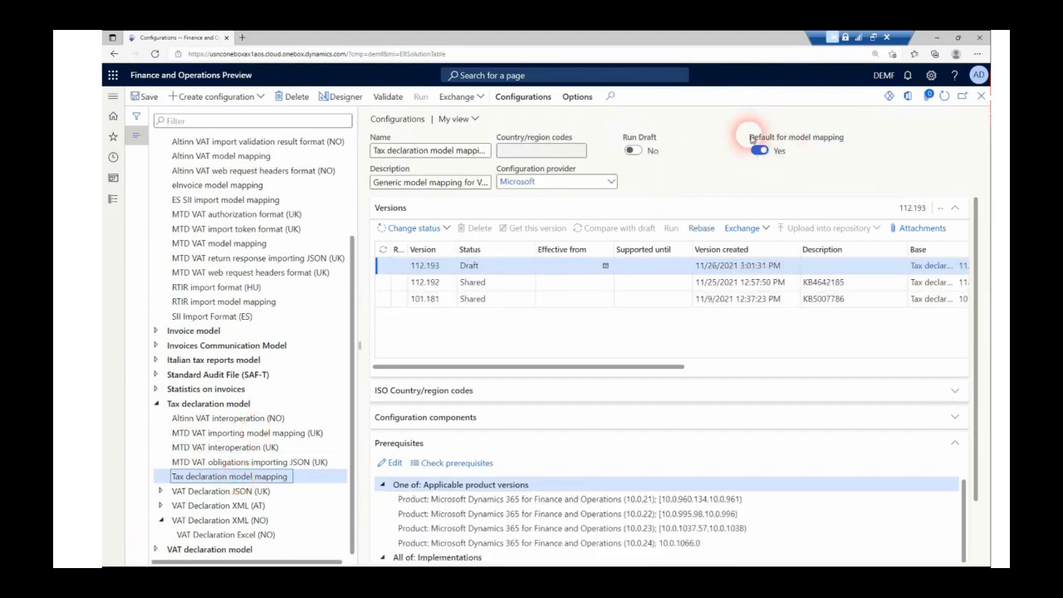
pyautogui.scroll(3, 314, 257)
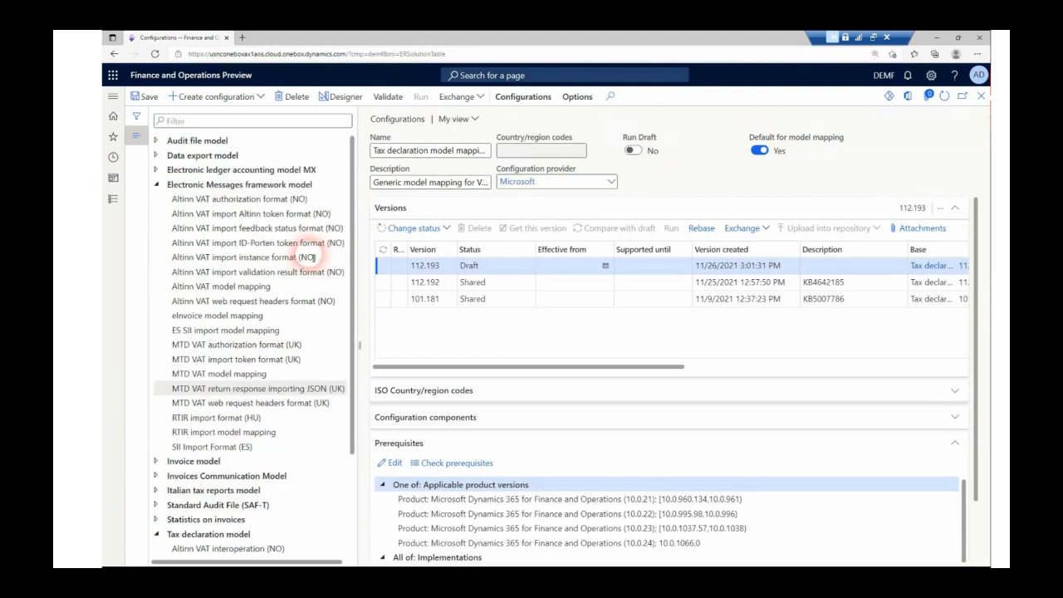
pyautogui.click(247, 284)
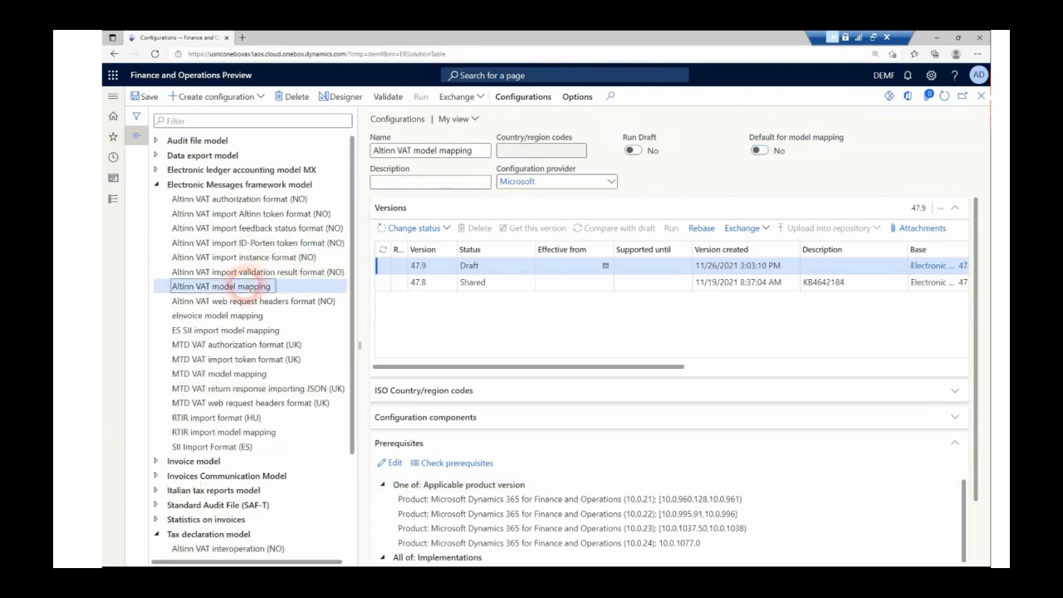
pyautogui.click(761, 151)
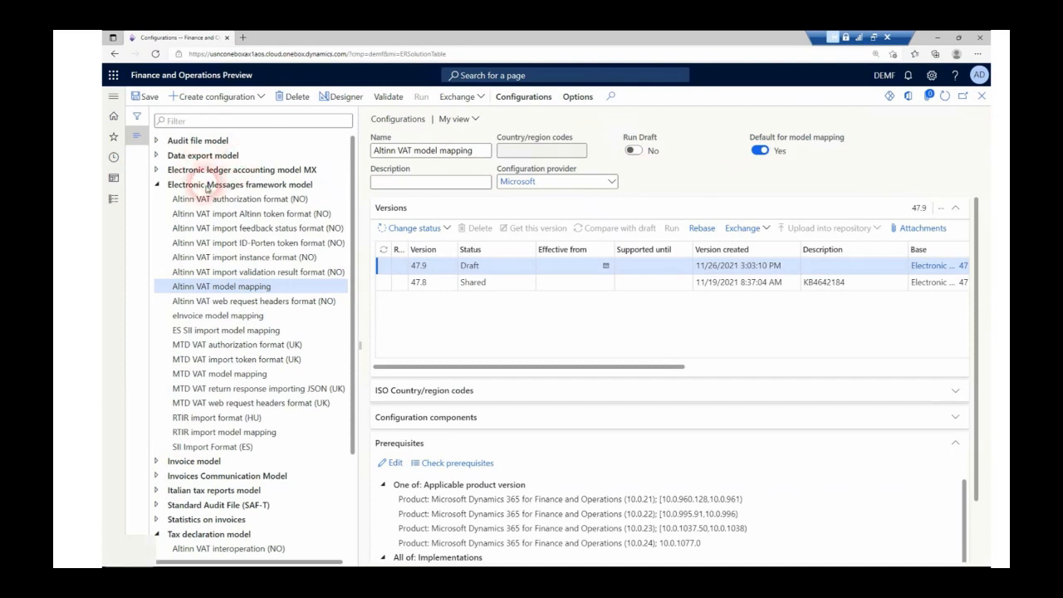
# Open the application specific parameters of VAT Declaration XML (NO) and select version 112.54
pyautogui.click(162, 186)
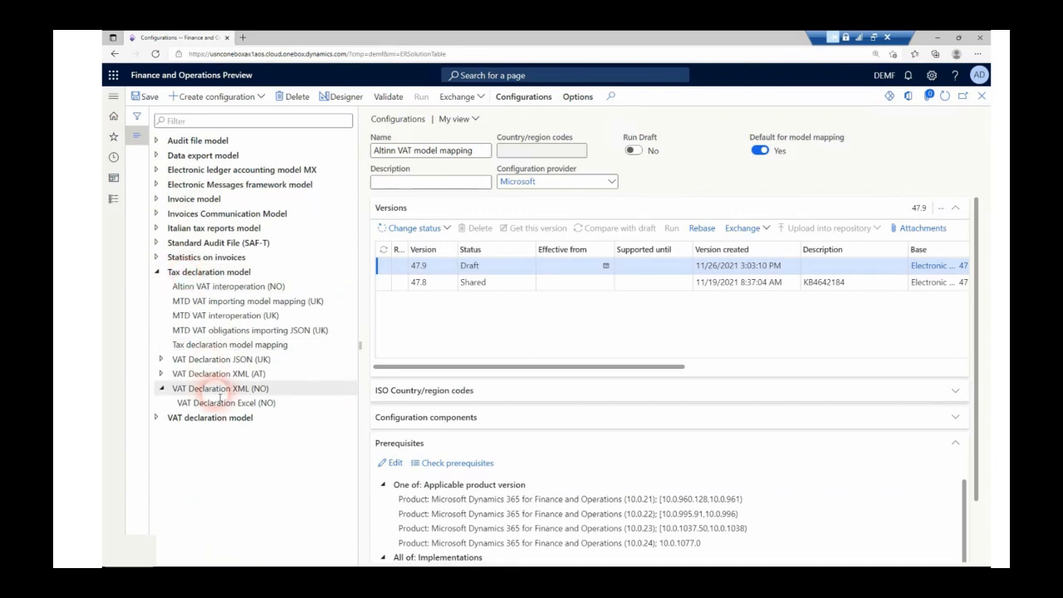
pyautogui.click(218, 392)
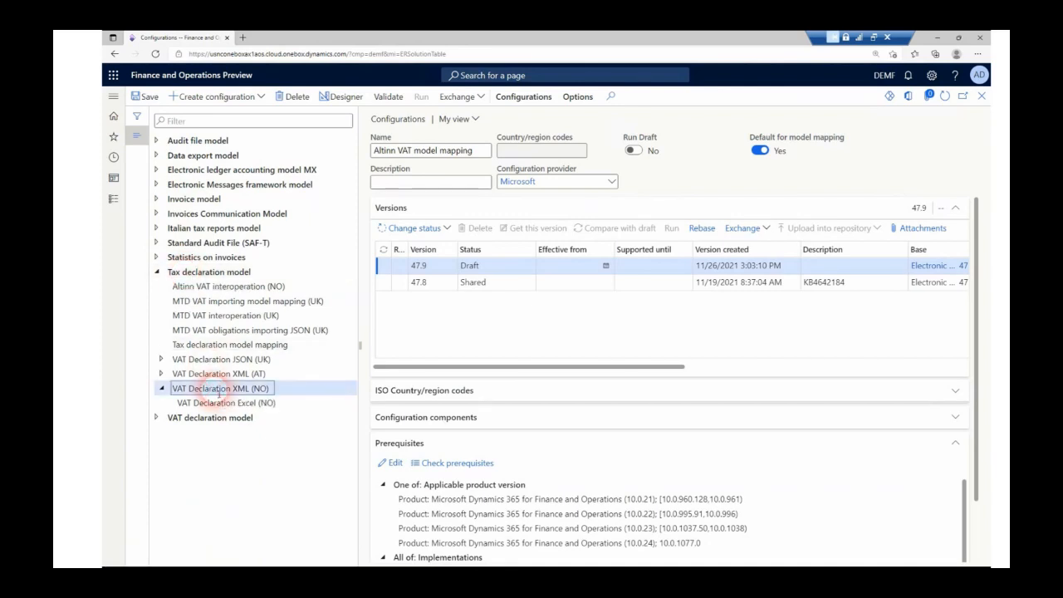
pyautogui.click(517, 99)
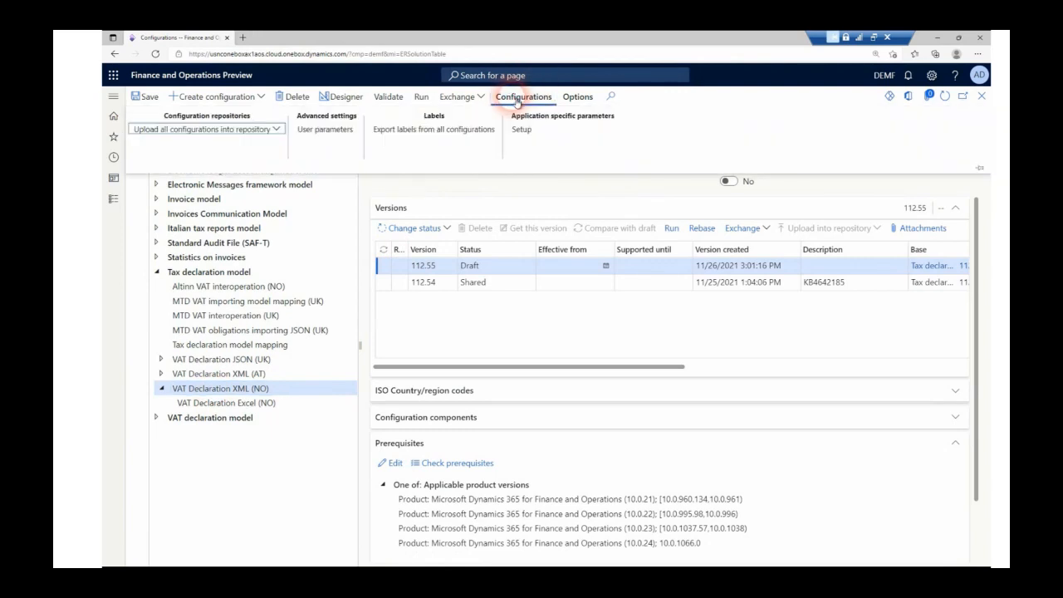
pyautogui.click(519, 129)
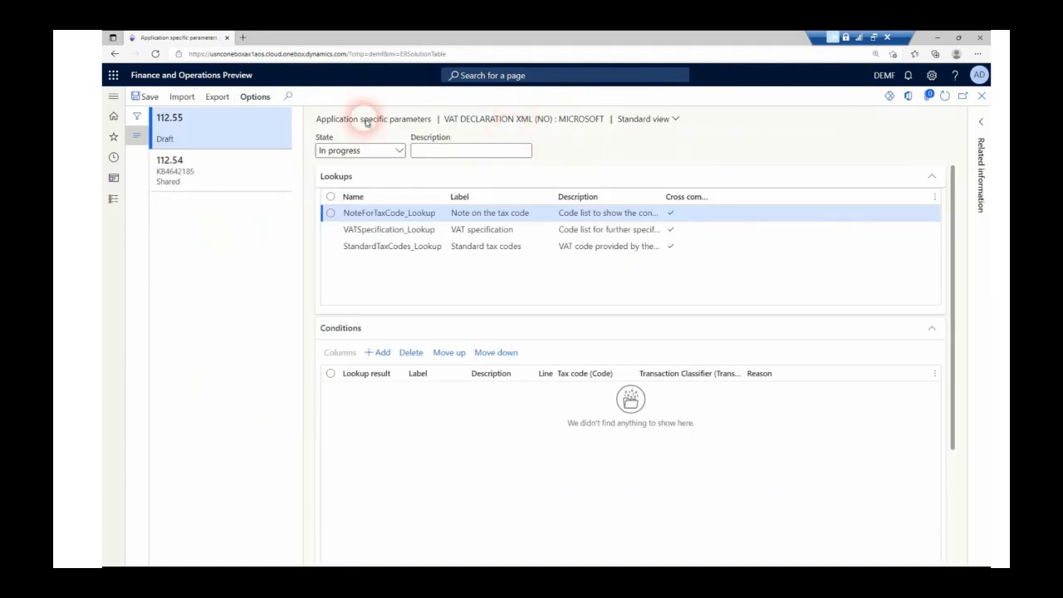
pyautogui.click(177, 156)
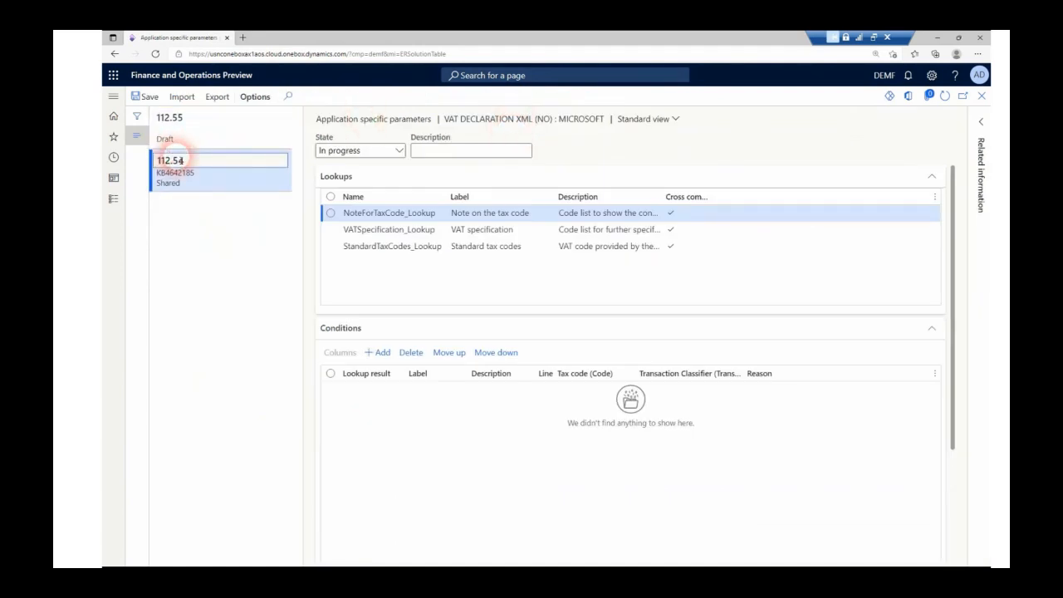
# Add a condition to NoteForTaxCode_Lookup with the lookup result kreditnota (credit note)
pyautogui.click(367, 213)
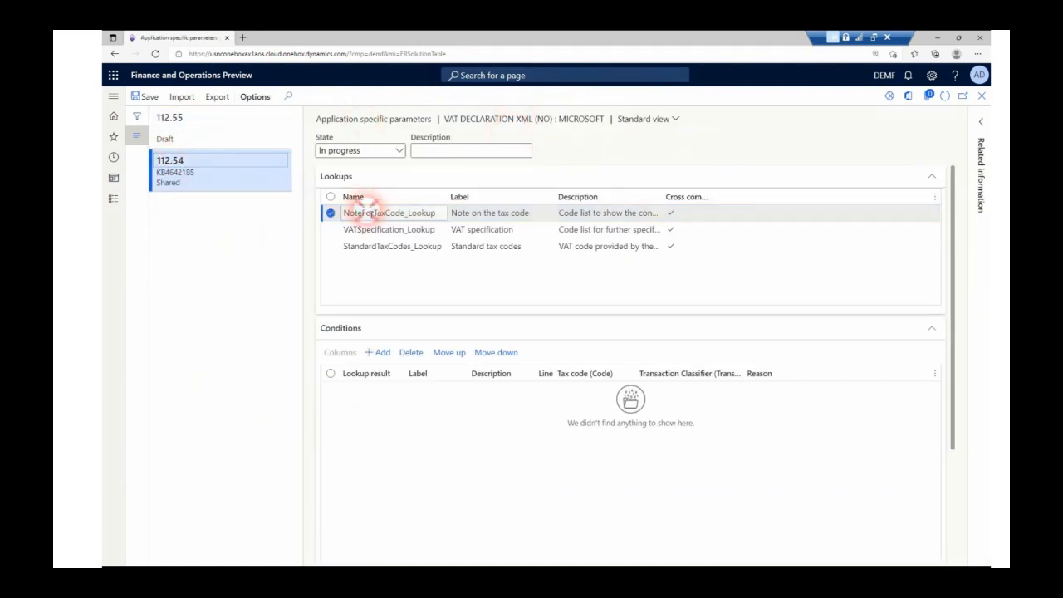
pyautogui.click(383, 352)
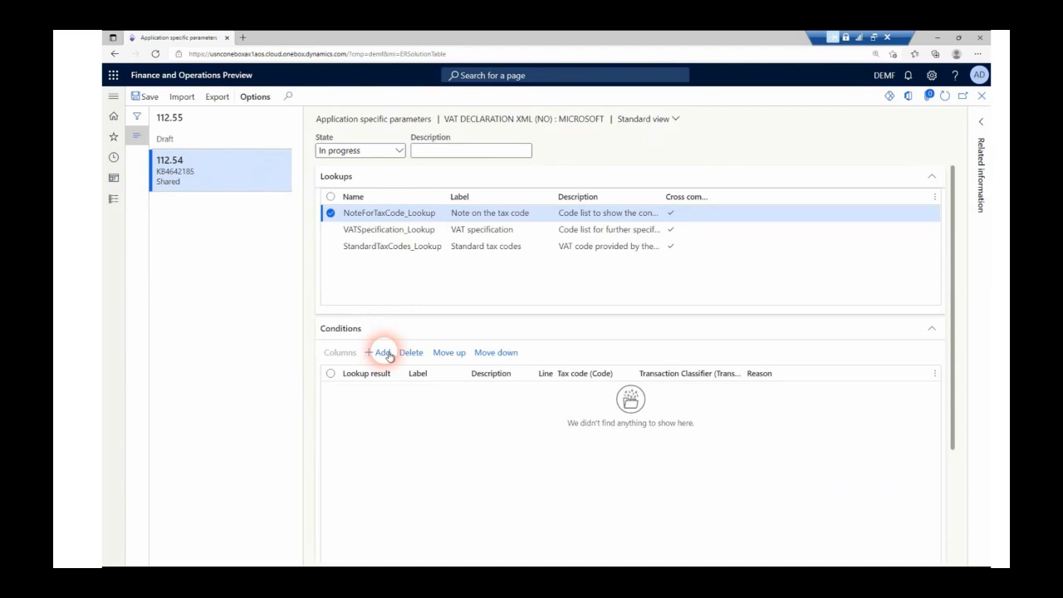
pyautogui.click(384, 353)
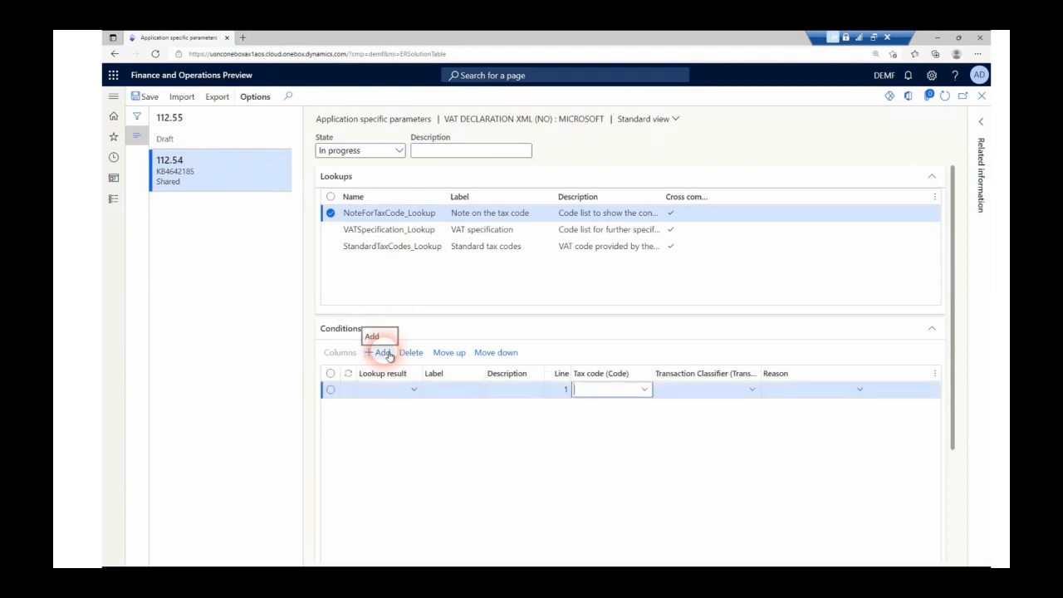
pyautogui.click(414, 391)
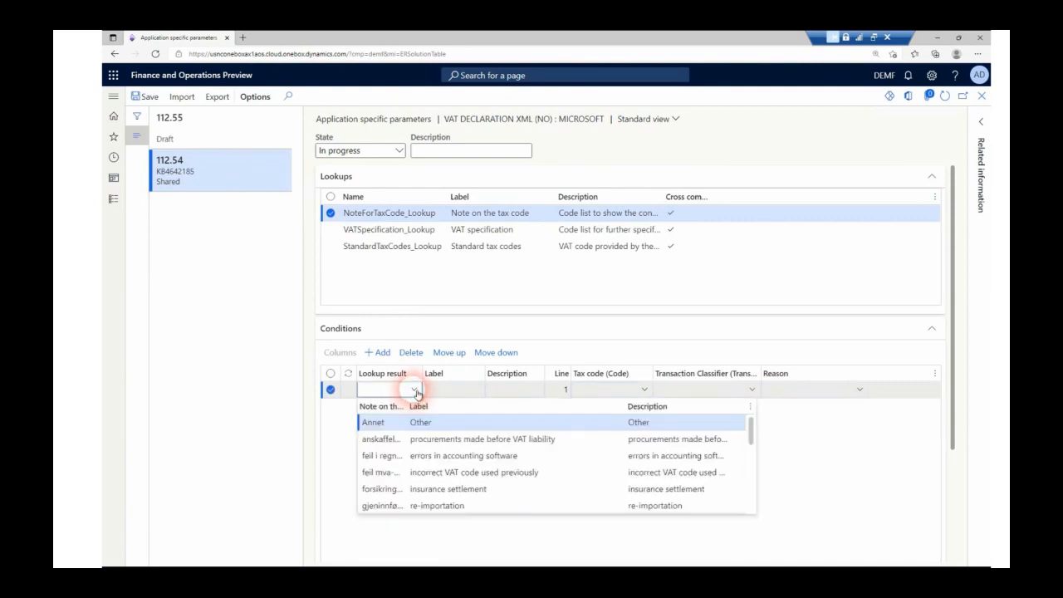
pyautogui.scroll(-3, 415, 461)
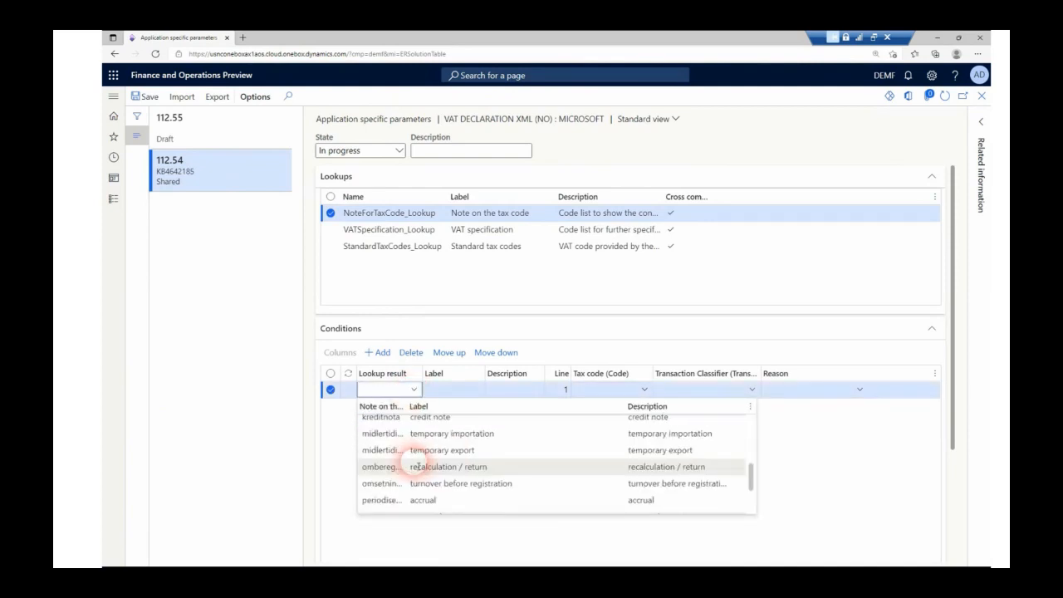
pyautogui.scroll(3, 418, 467)
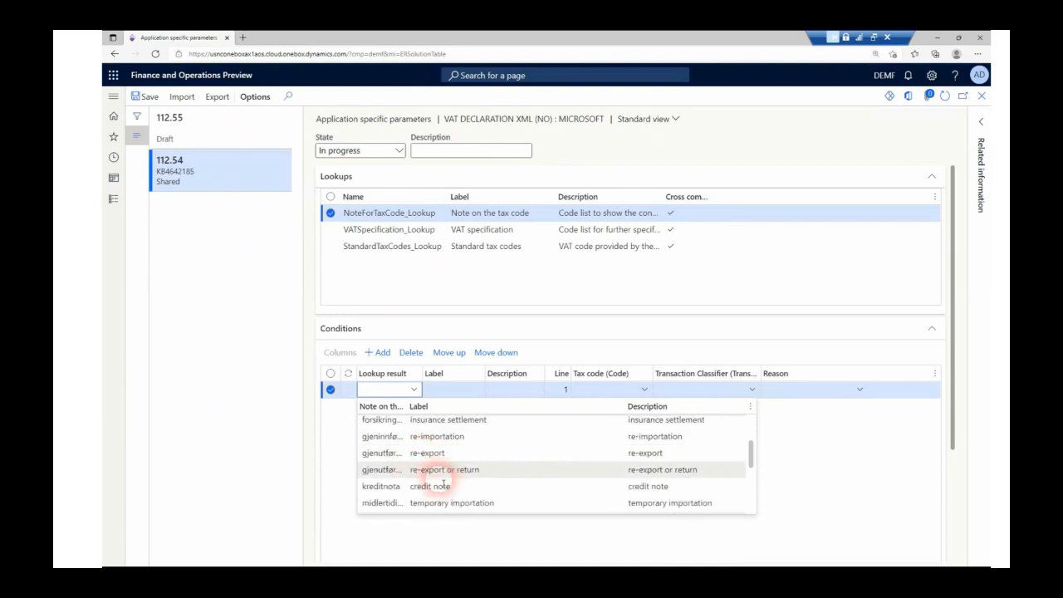
pyautogui.click(438, 487)
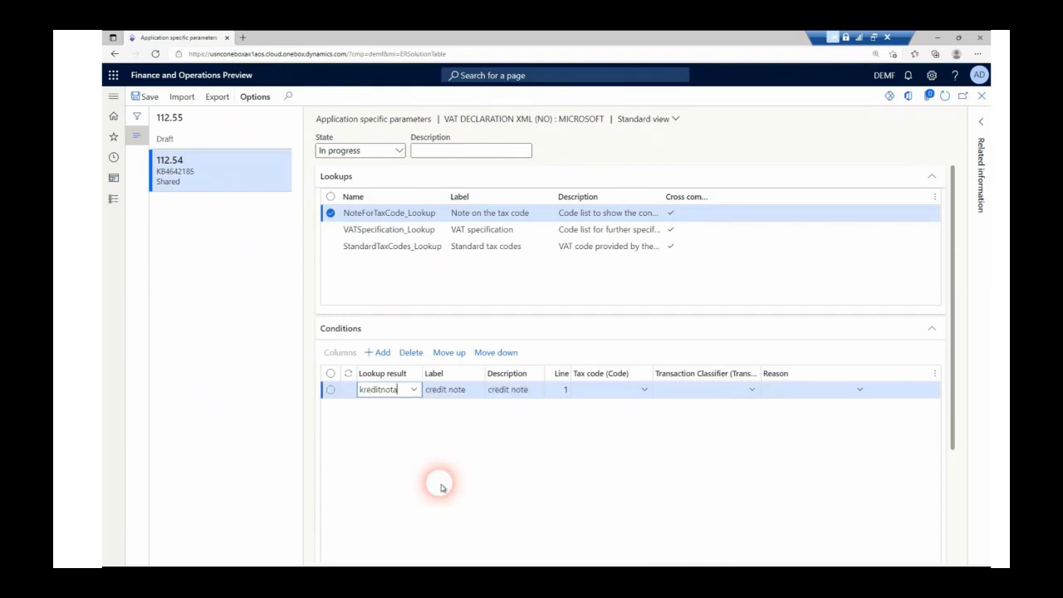
# Set the kreditnota condition to tax code *Not blank*, transaction classifier PurchaseCreditNote and reason *Not blank*
pyautogui.click(651, 392)
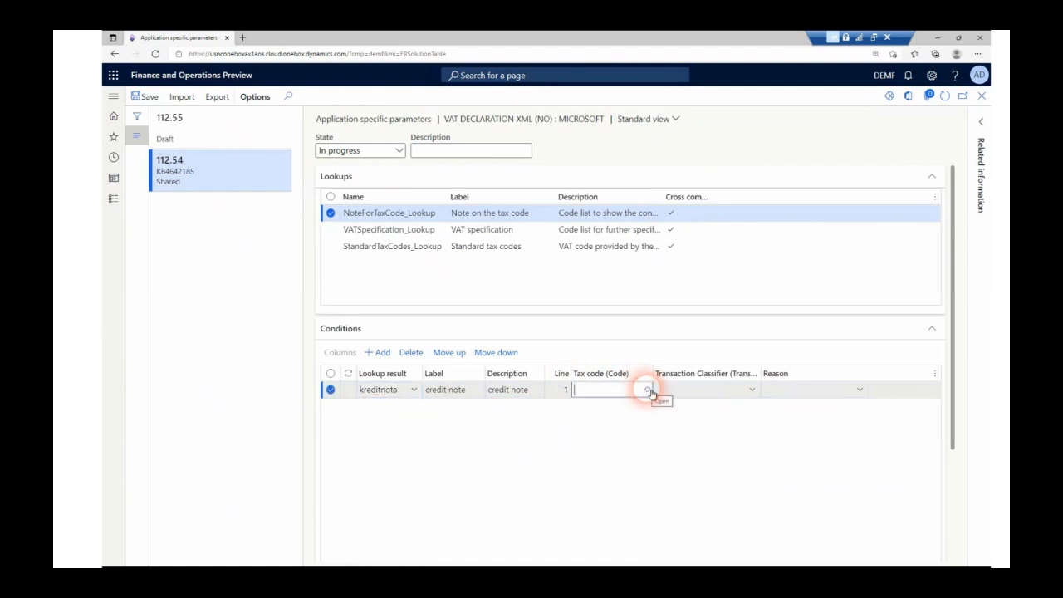
pyautogui.click(651, 391)
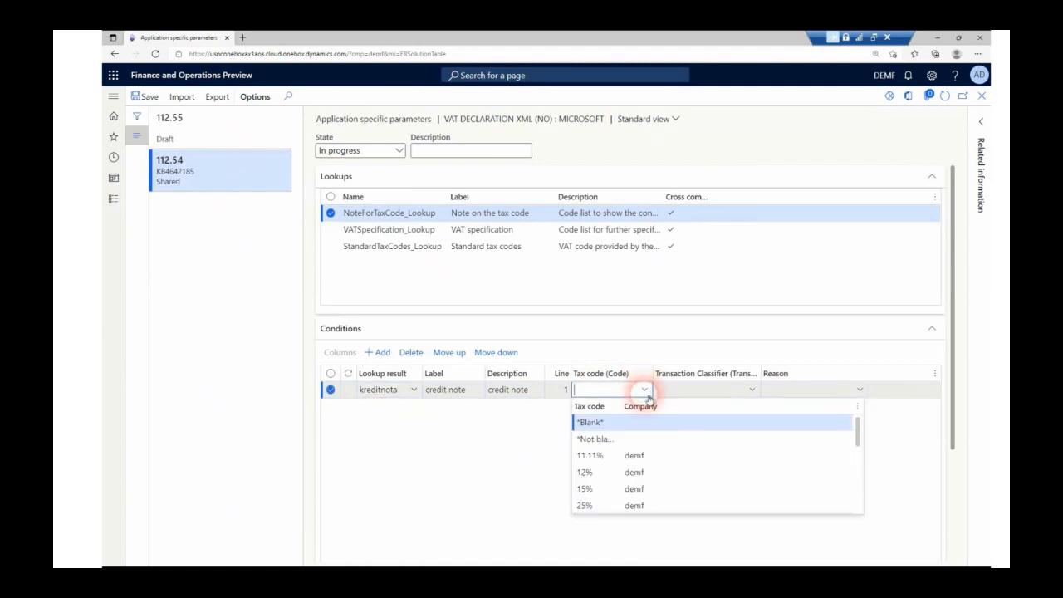
pyautogui.click(591, 438)
pyautogui.click(758, 392)
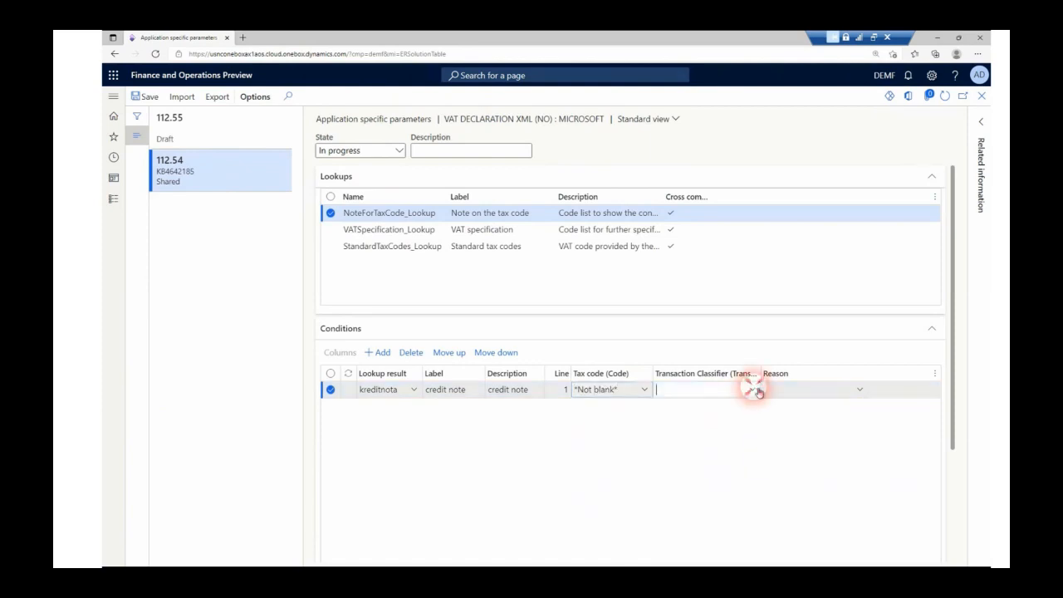
pyautogui.click(754, 391)
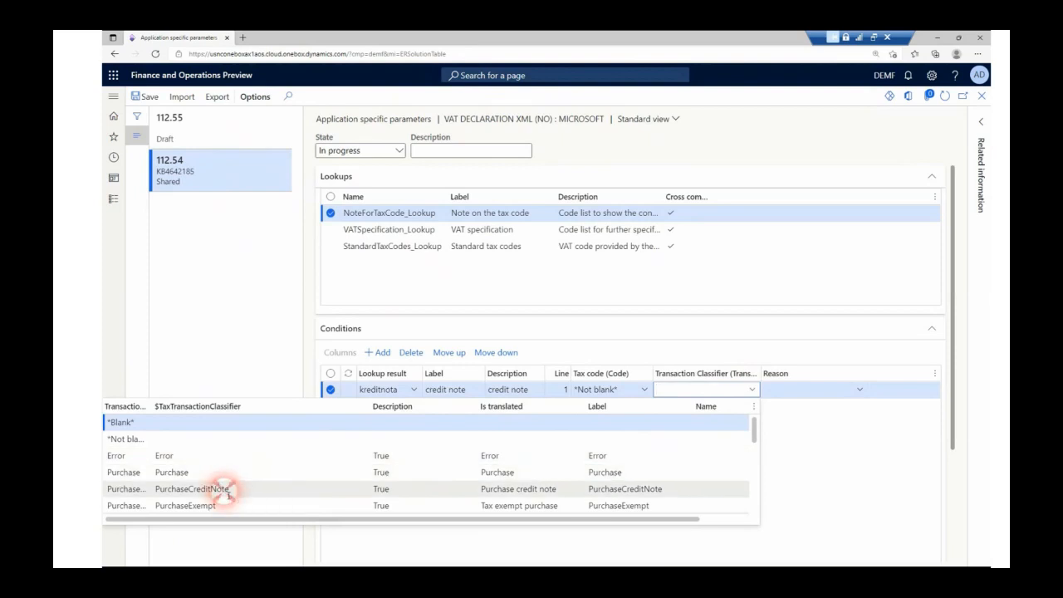
pyautogui.click(227, 492)
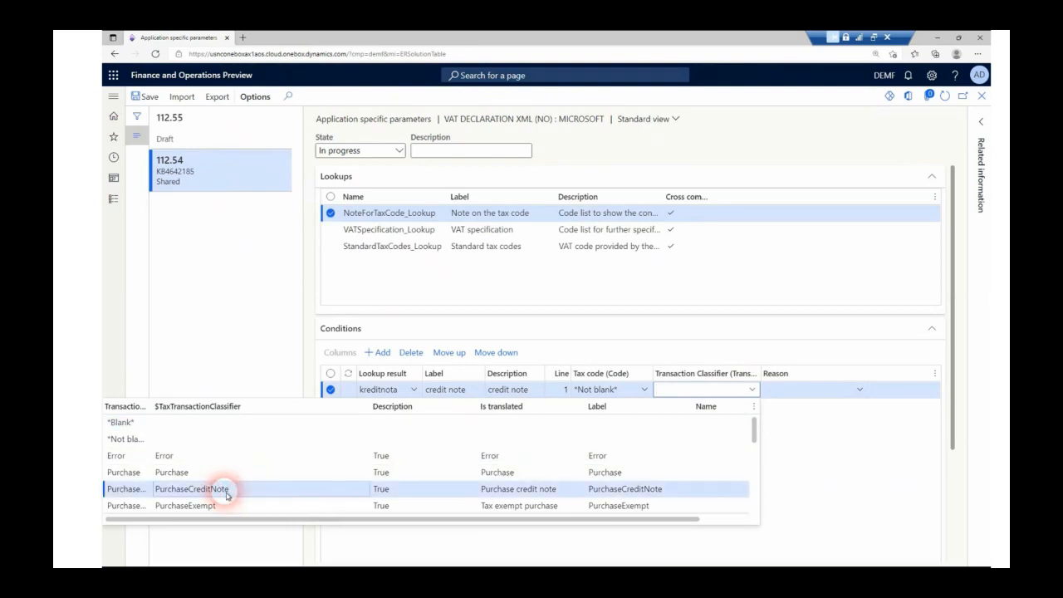
pyautogui.click(795, 388)
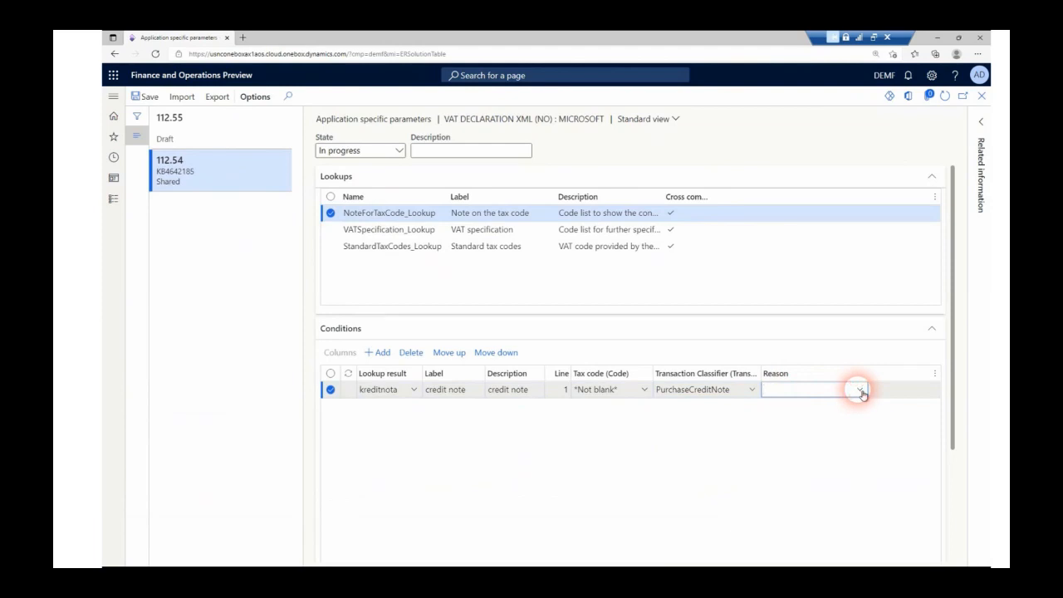
pyautogui.click(863, 391)
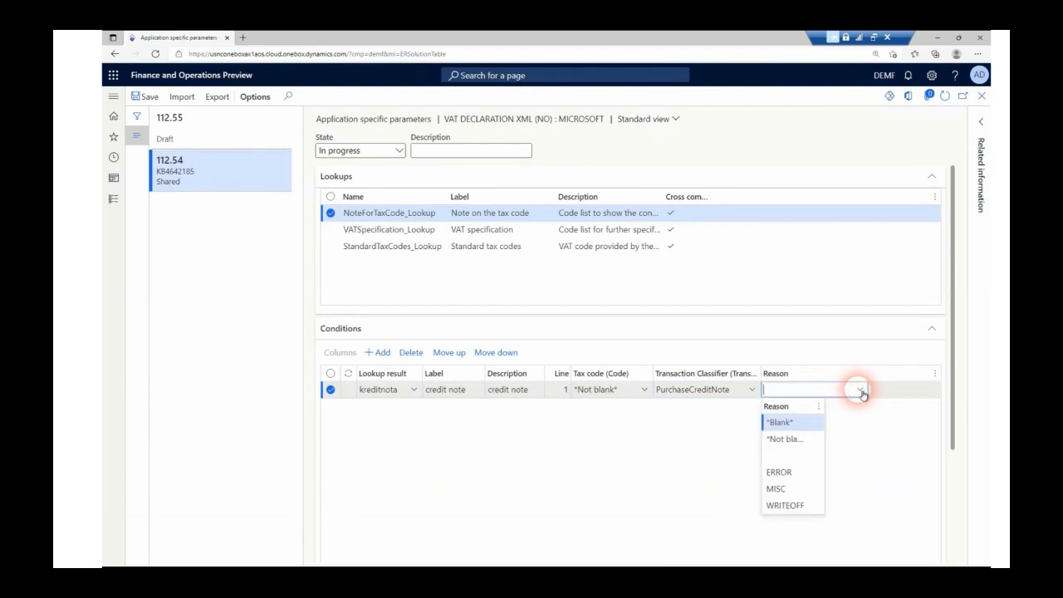
pyautogui.click(781, 442)
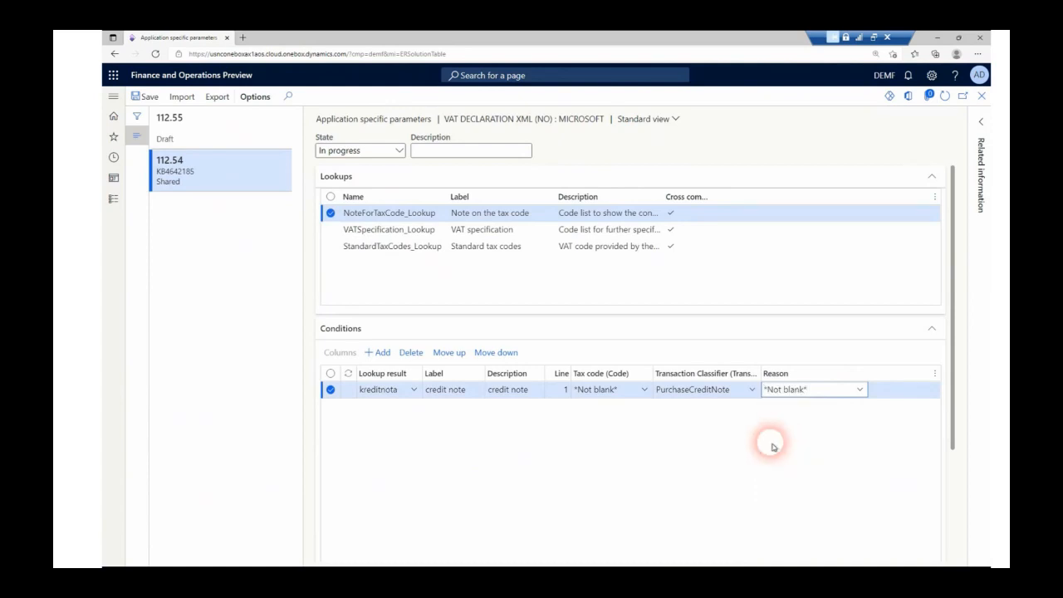
# Add a NoteForTaxCode_Lookup condition for errors in accounting software, with tax code *Not blank*, transaction classifier *Not blank* and reason ERROR
pyautogui.click(379, 353)
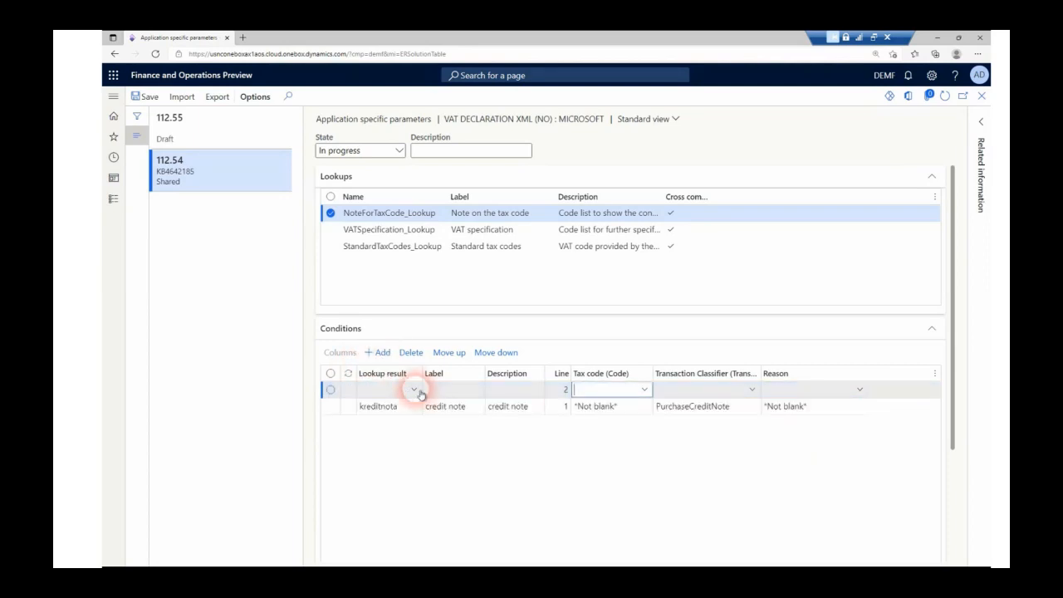
pyautogui.click(414, 390)
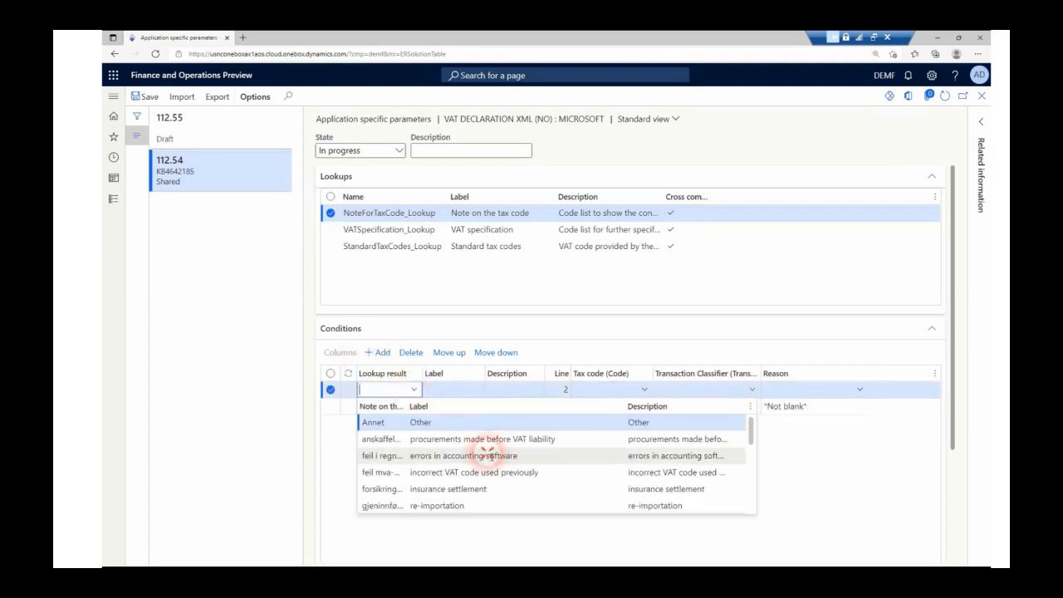
pyautogui.click(490, 455)
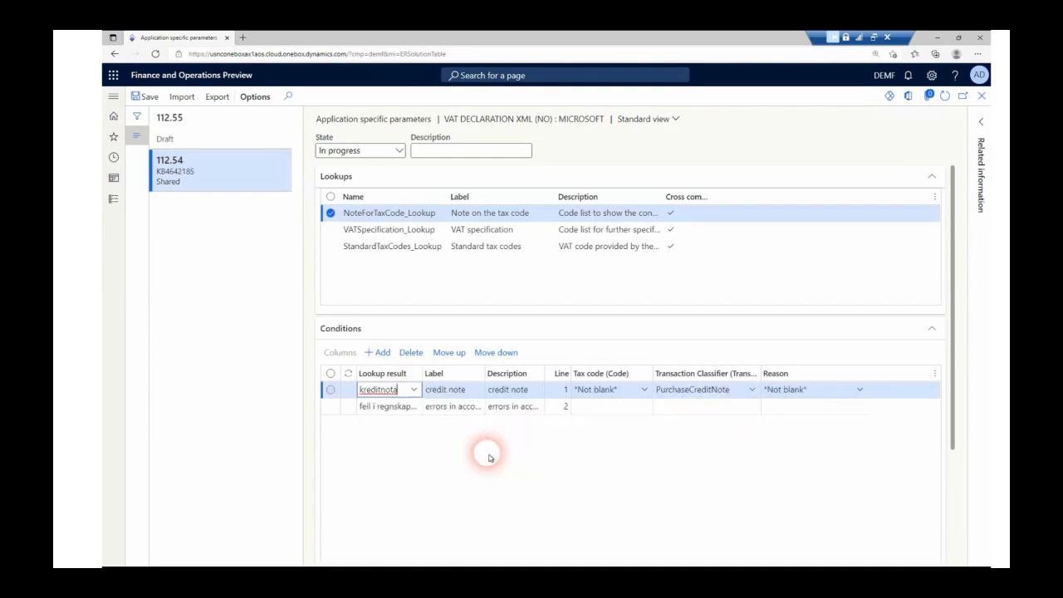
pyautogui.click(596, 409)
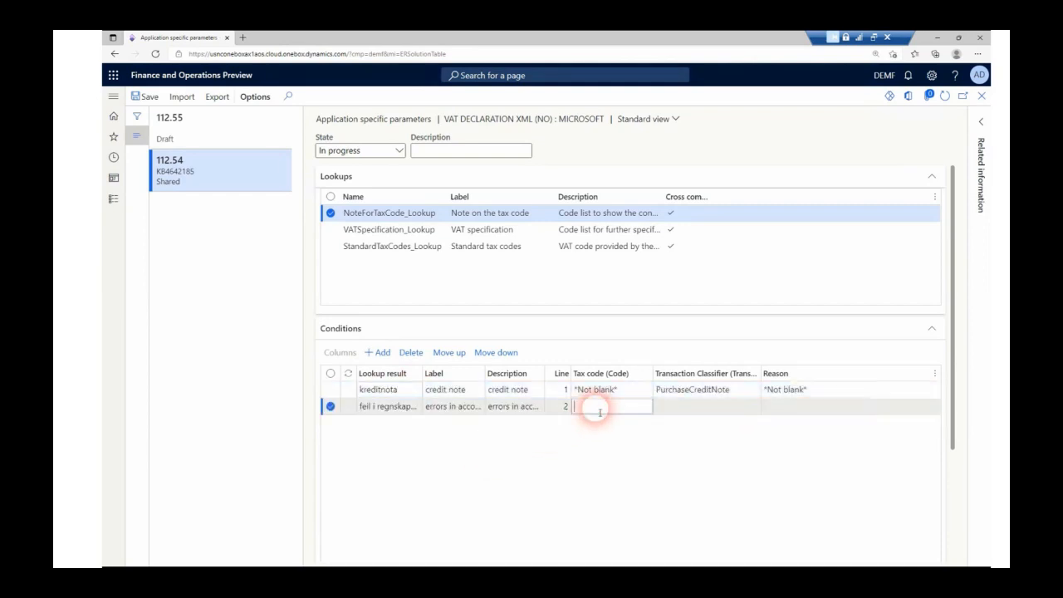
pyautogui.click(644, 406)
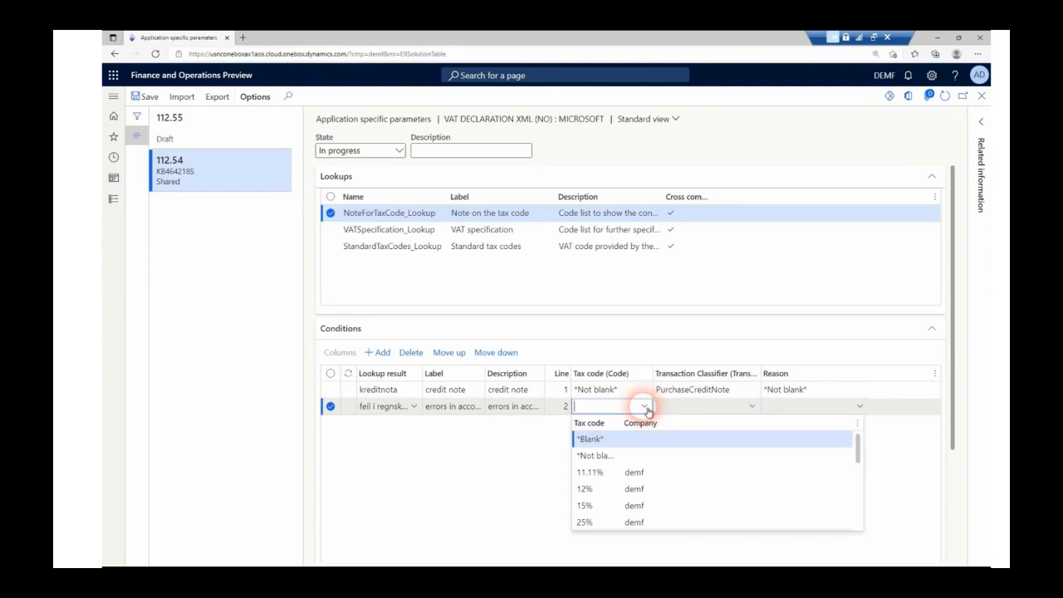
pyautogui.click(586, 455)
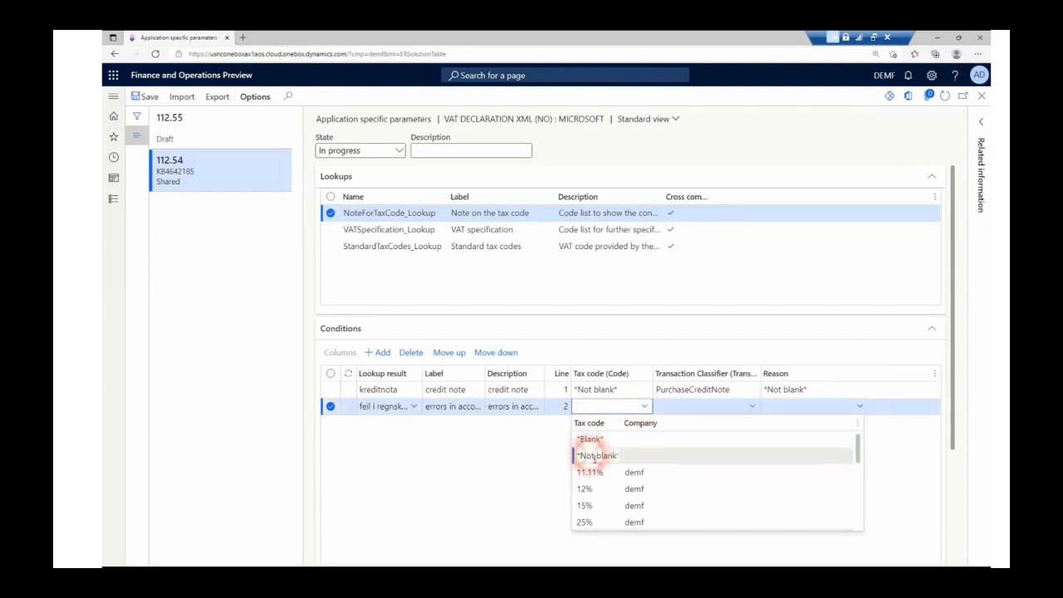
pyautogui.click(752, 407)
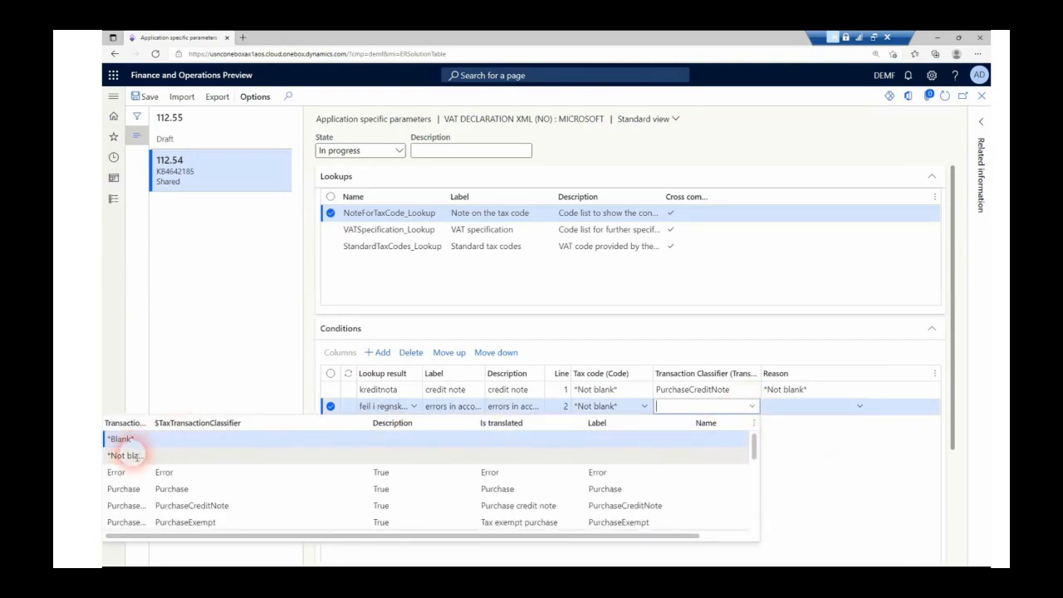
pyautogui.click(133, 455)
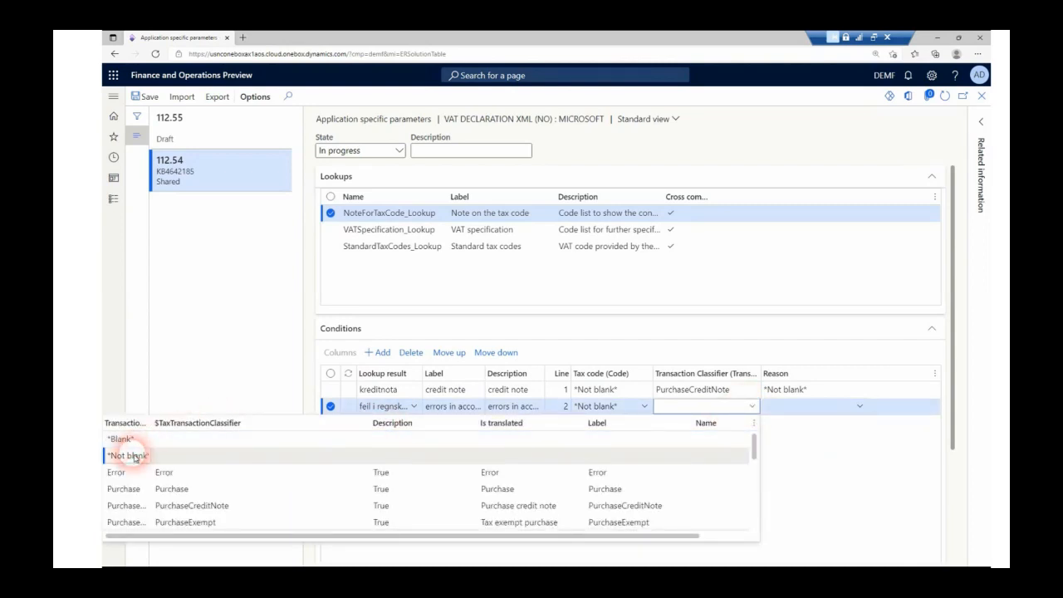
pyautogui.click(855, 410)
pyautogui.click(862, 408)
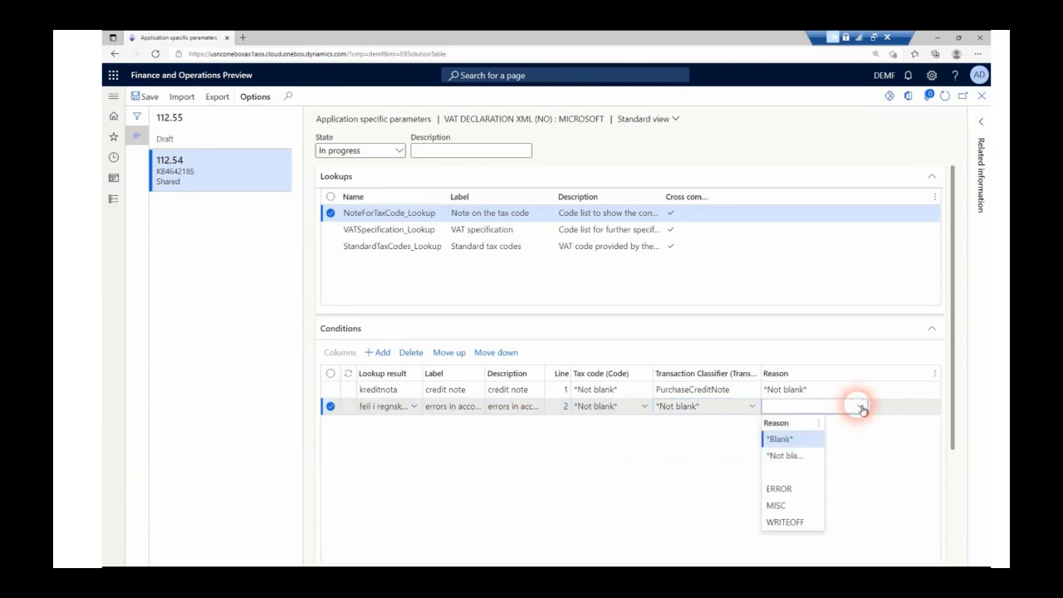
pyautogui.click(780, 489)
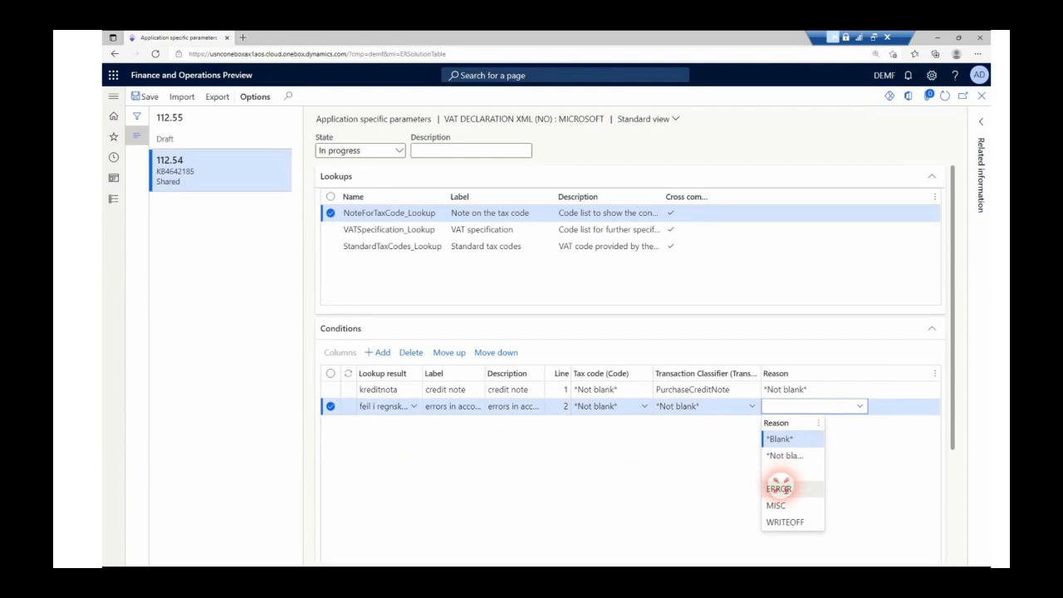
# Add a condition with lookup result Annet (Other) and *Not blank* for tax code, transaction classifier and reason
pyautogui.click(380, 353)
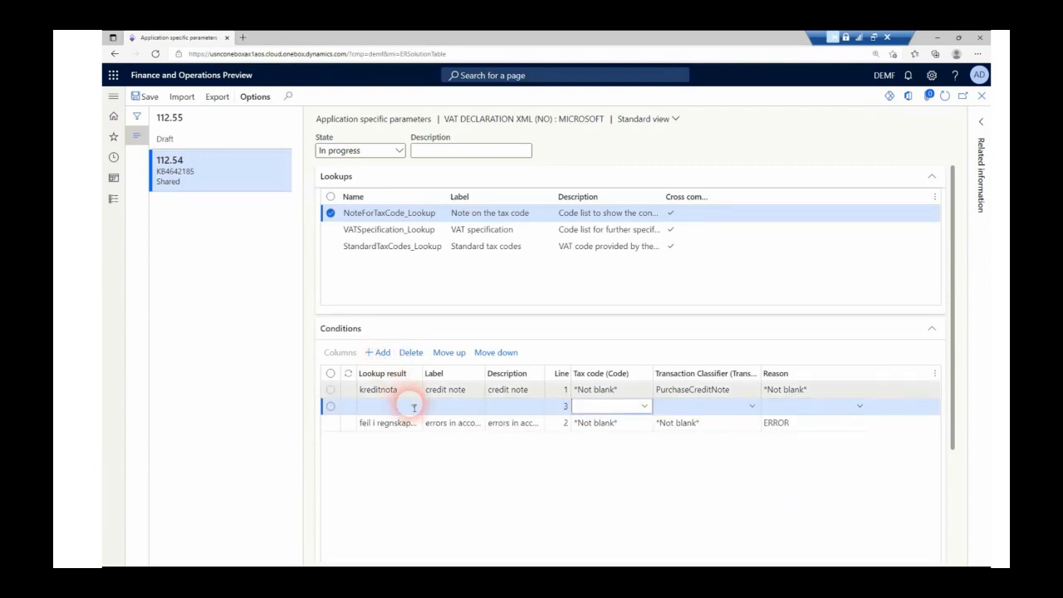
pyautogui.click(412, 407)
pyautogui.click(414, 407)
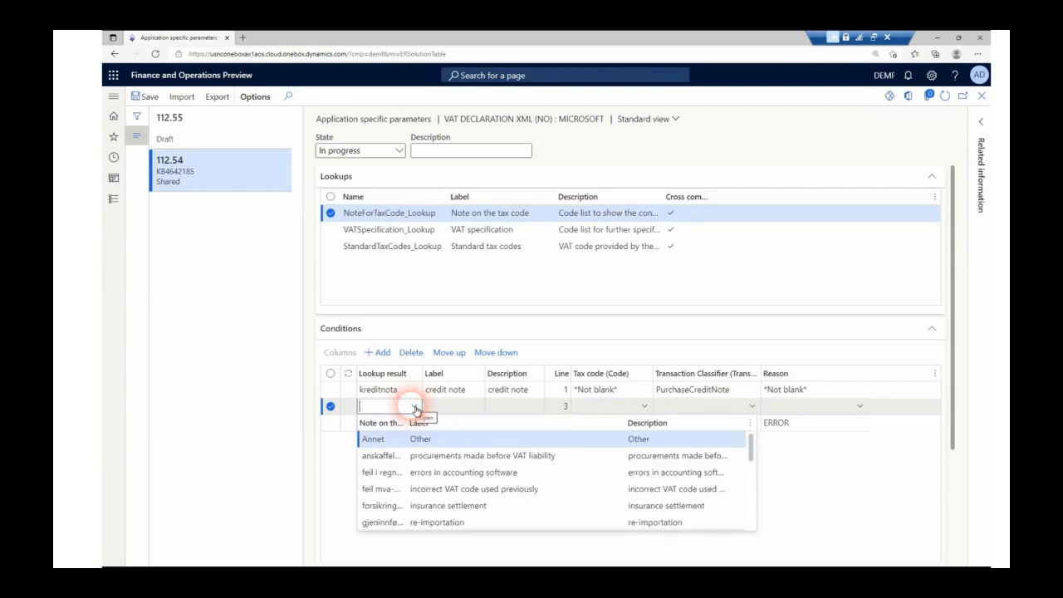
pyautogui.click(420, 442)
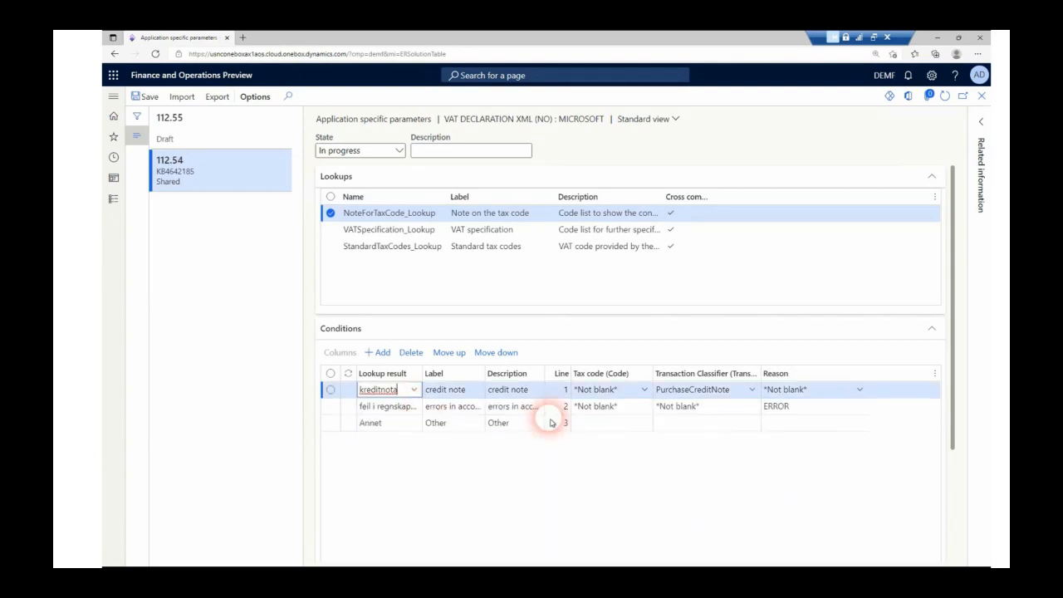
pyautogui.click(738, 423)
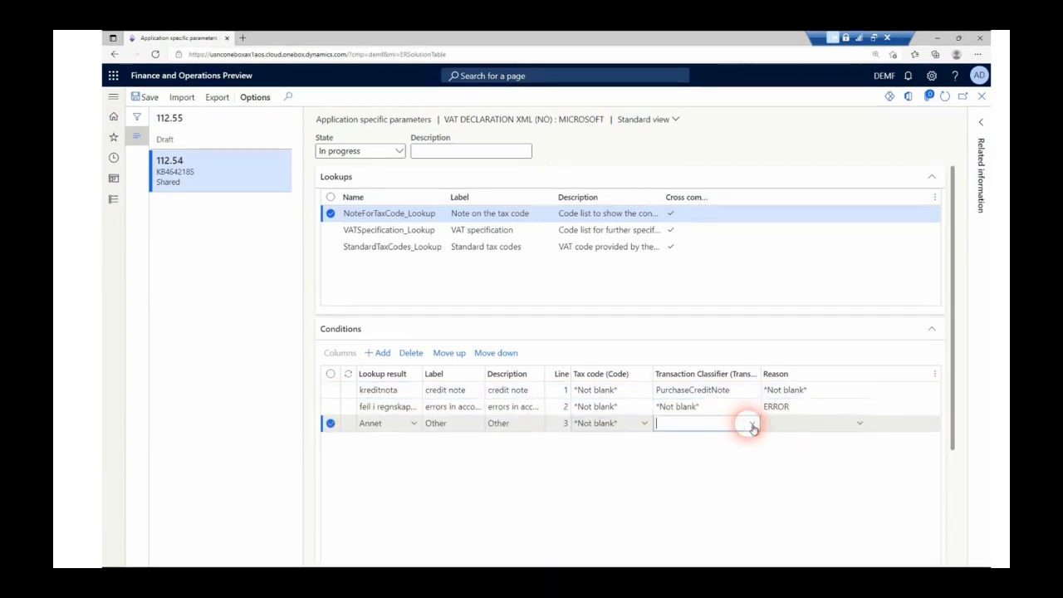
pyautogui.click(752, 423)
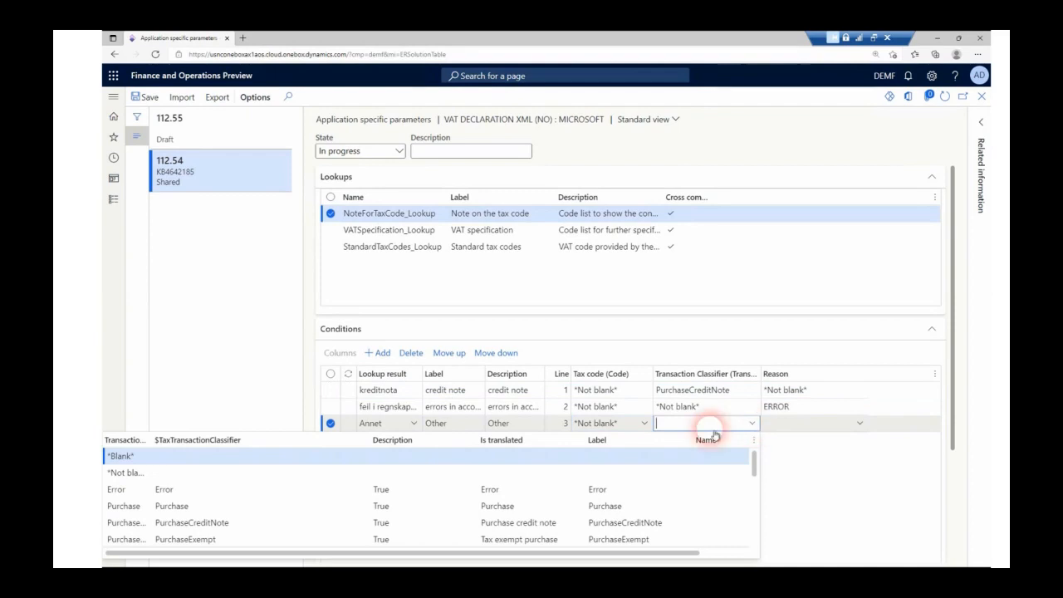
pyautogui.click(179, 473)
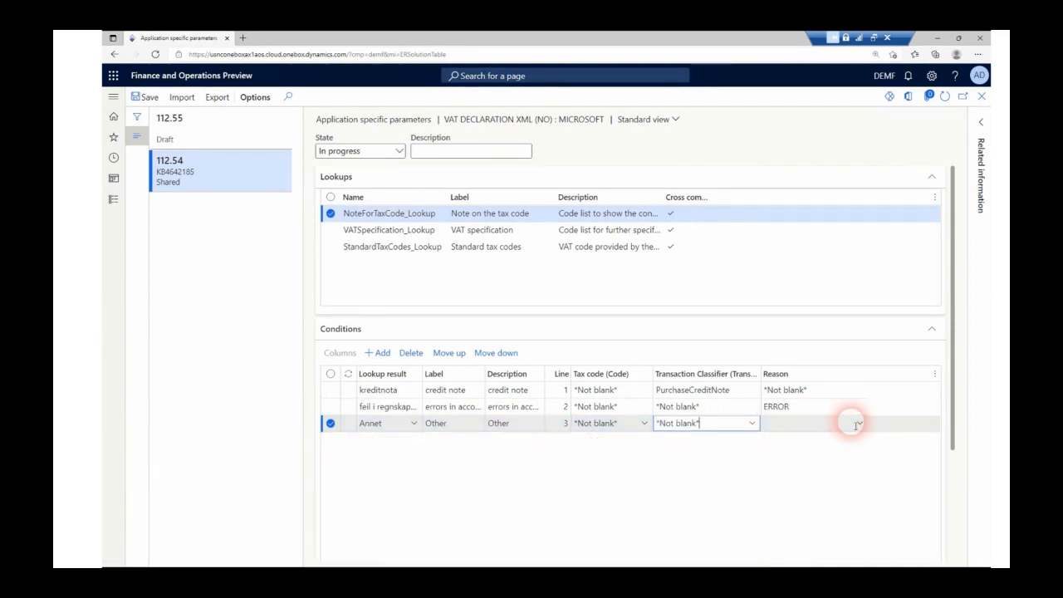
pyautogui.click(860, 424)
pyautogui.click(785, 470)
# Add another Annet (Other) condition with tax code and transaction classifier *Not blank* and reason *Blank*
pyautogui.click(378, 352)
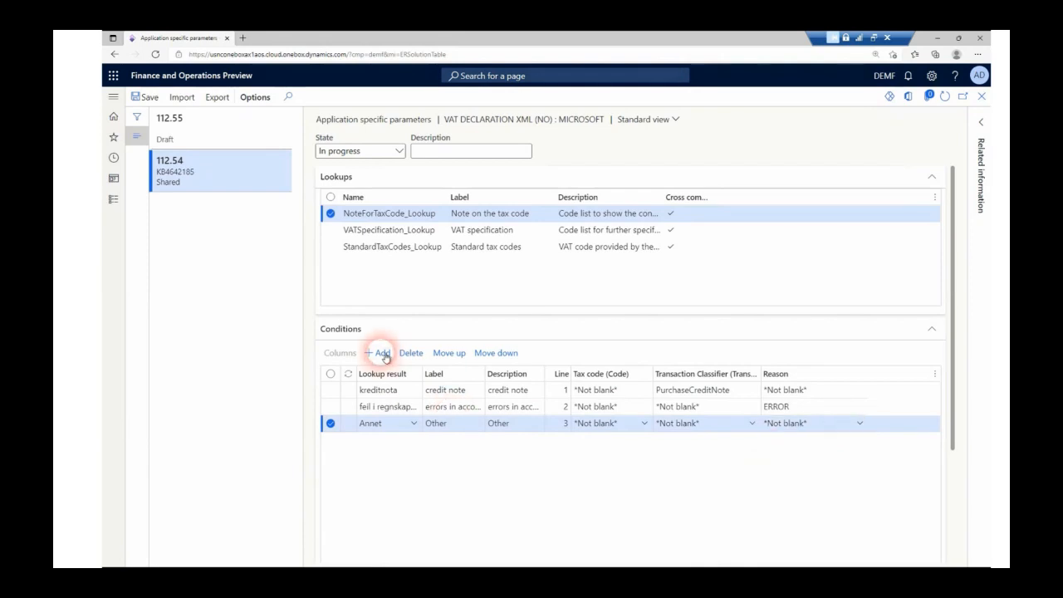
pyautogui.click(414, 423)
pyautogui.click(391, 453)
pyautogui.click(641, 439)
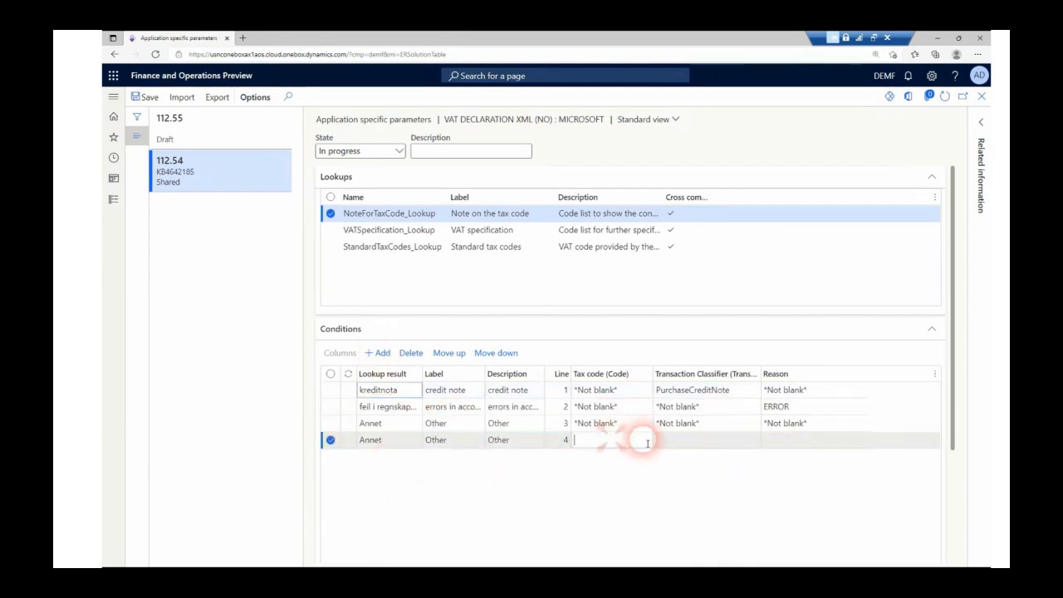
pyautogui.click(644, 439)
pyautogui.click(592, 484)
pyautogui.click(752, 440)
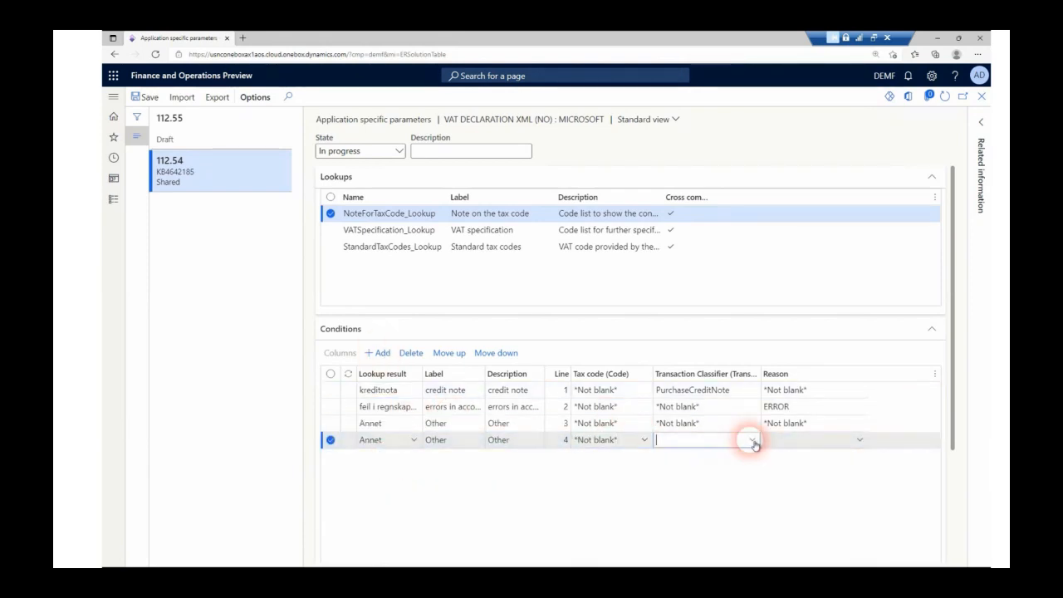
pyautogui.click(190, 343)
pyautogui.click(860, 439)
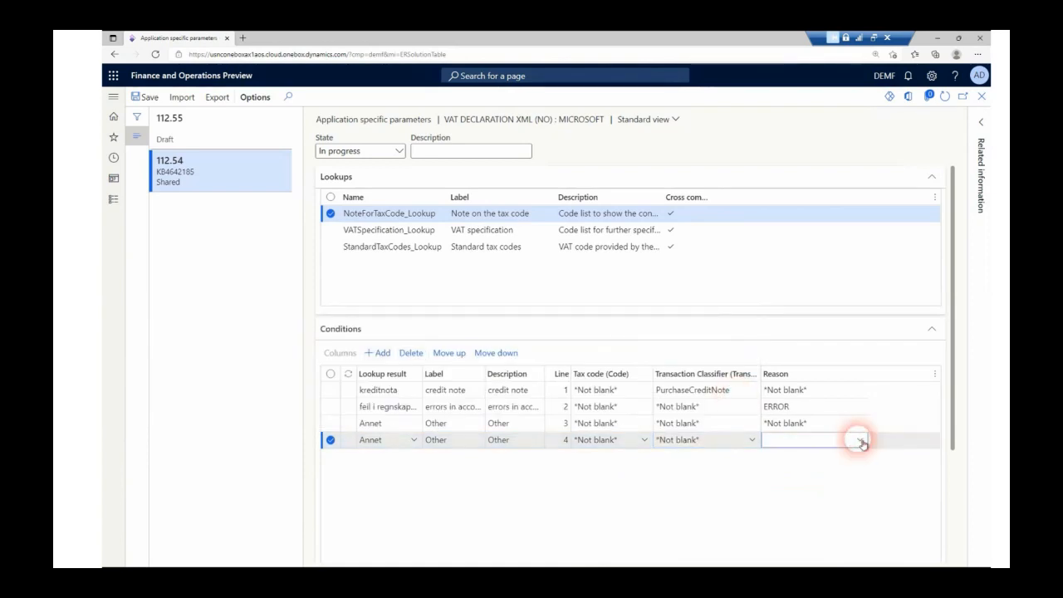
pyautogui.click(800, 472)
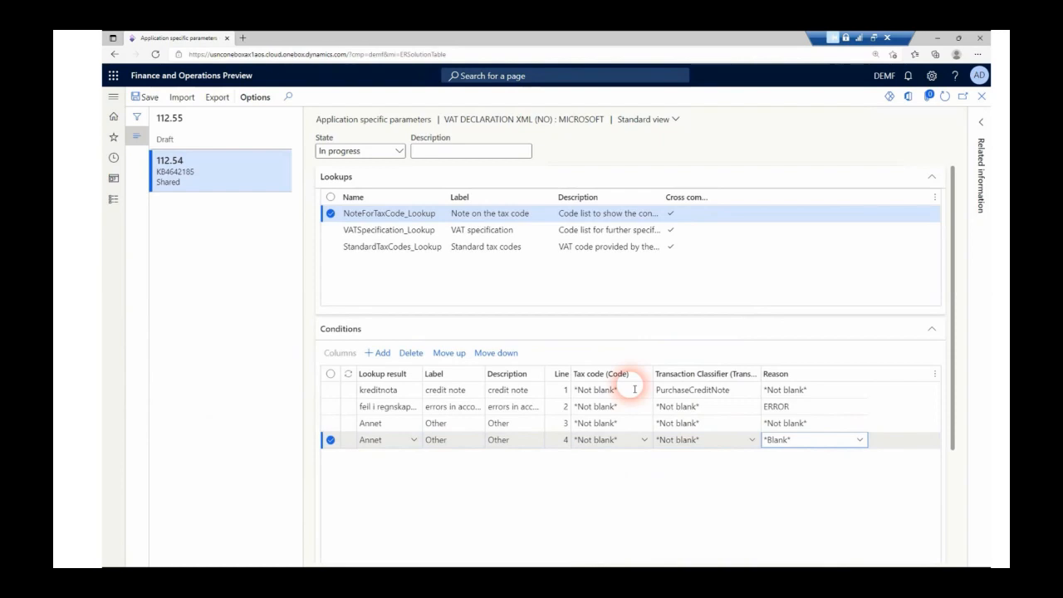
# Select VATSpecification_Lookup and add an empty condition line to it
pyautogui.click(389, 232)
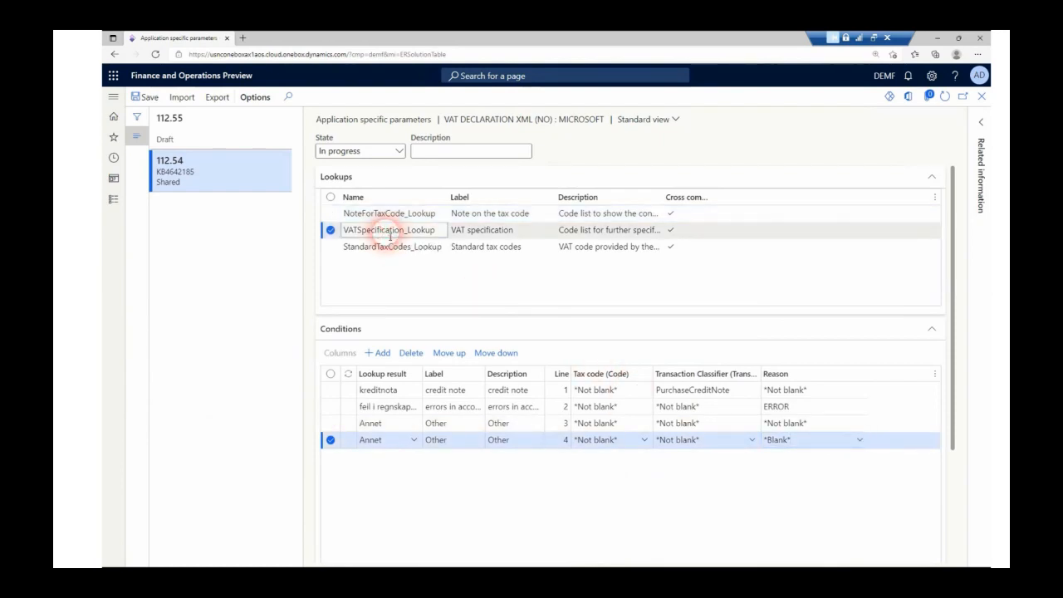
pyautogui.click(384, 353)
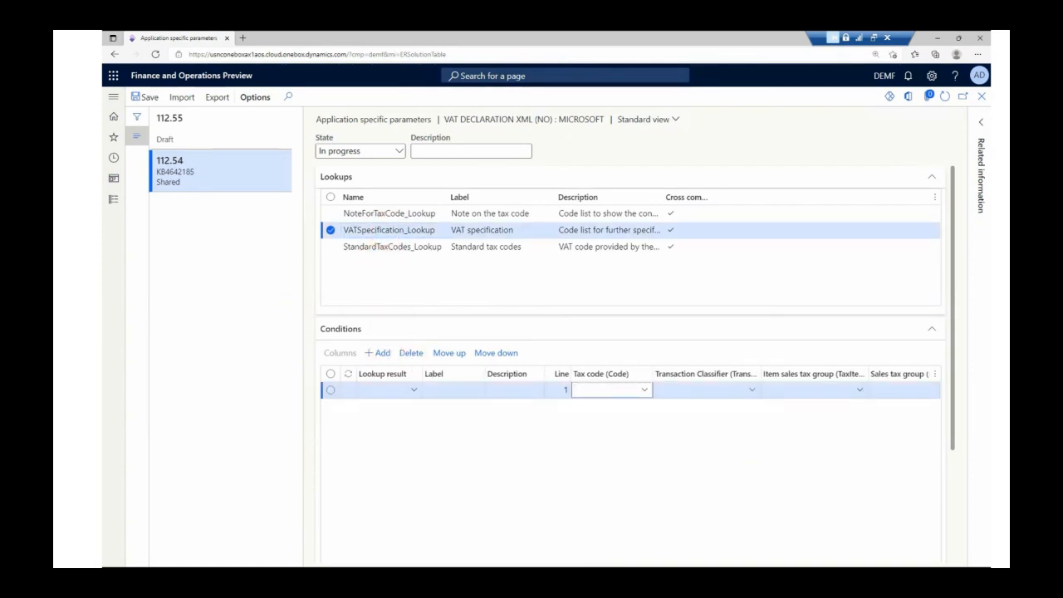
# Consult the Encoding table on the Mva-meldingen website for the specification lines of each VAT code, and return to the application specific parameters
pyautogui.click(244, 40)
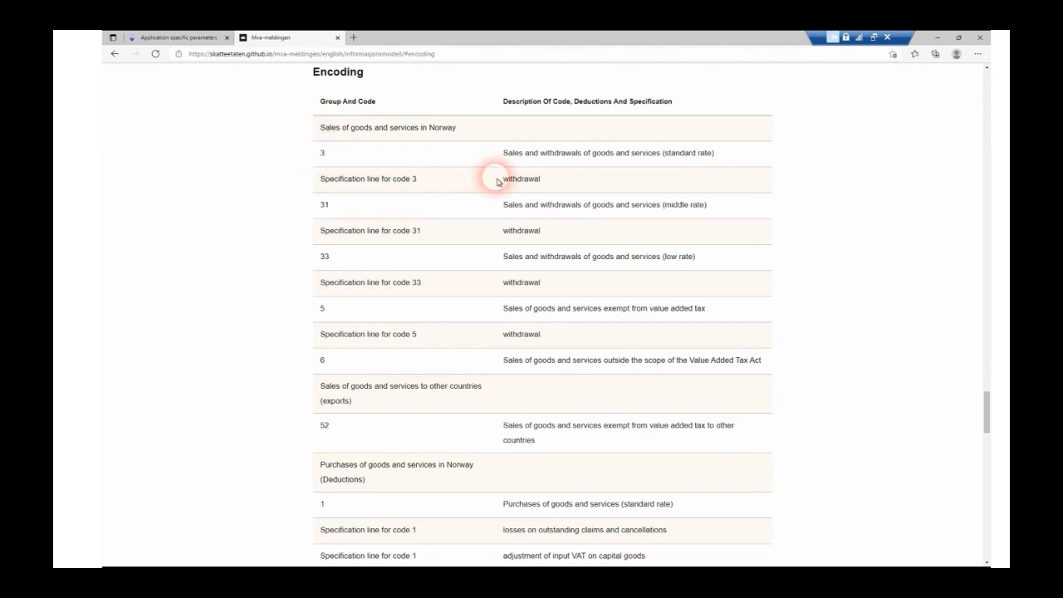
pyautogui.scroll(-3, 478, 345)
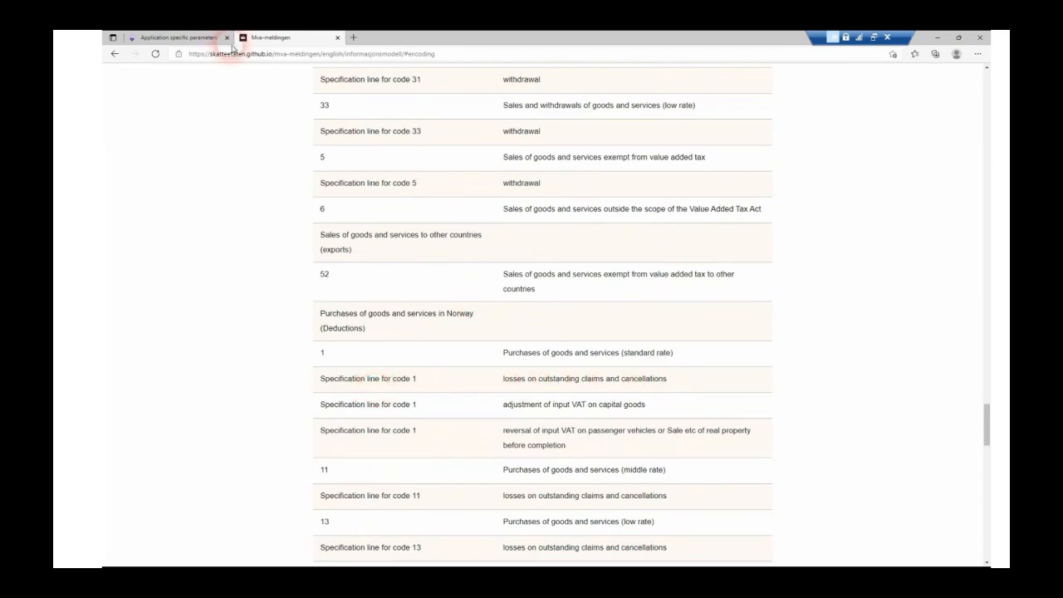
pyautogui.click(202, 39)
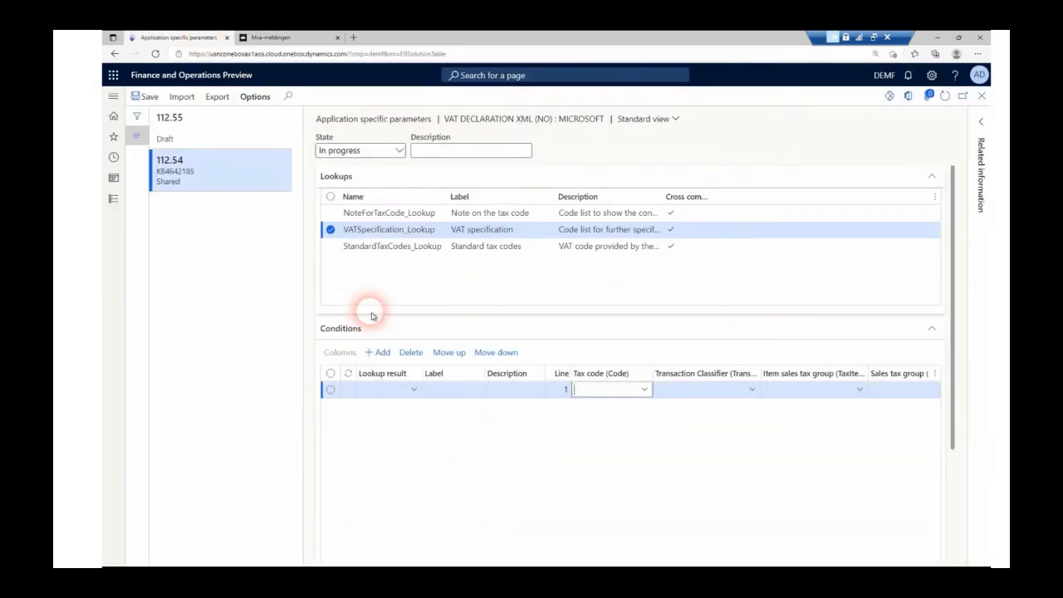
# Set the empty VATSpecification_Lookup condition's lookup result to uttak (Withdrawals) and its tax code to 25%
pyautogui.click(384, 388)
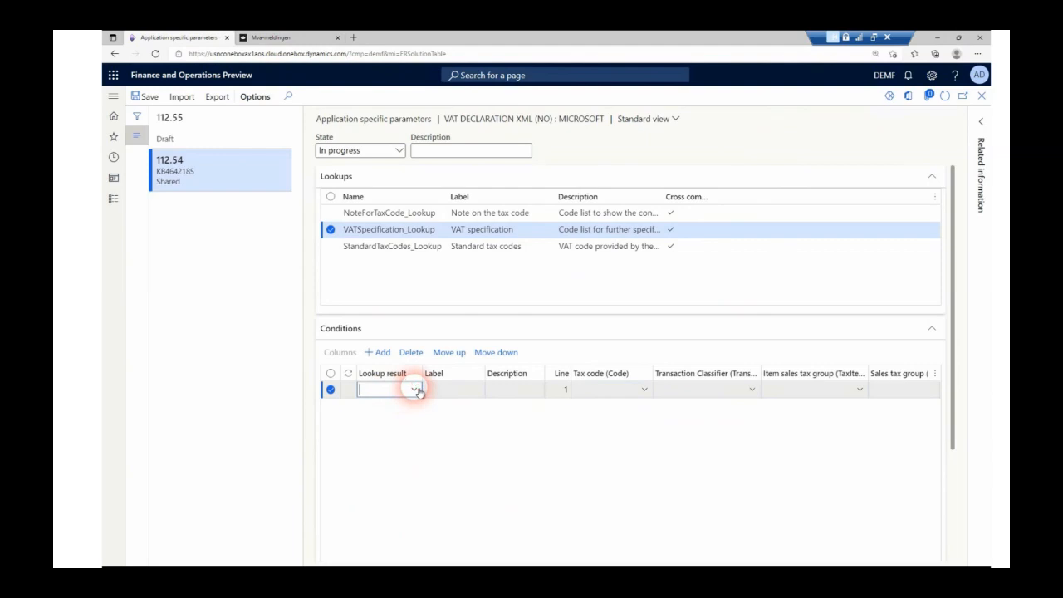
pyautogui.click(415, 390)
pyautogui.scroll(-1, 415, 436)
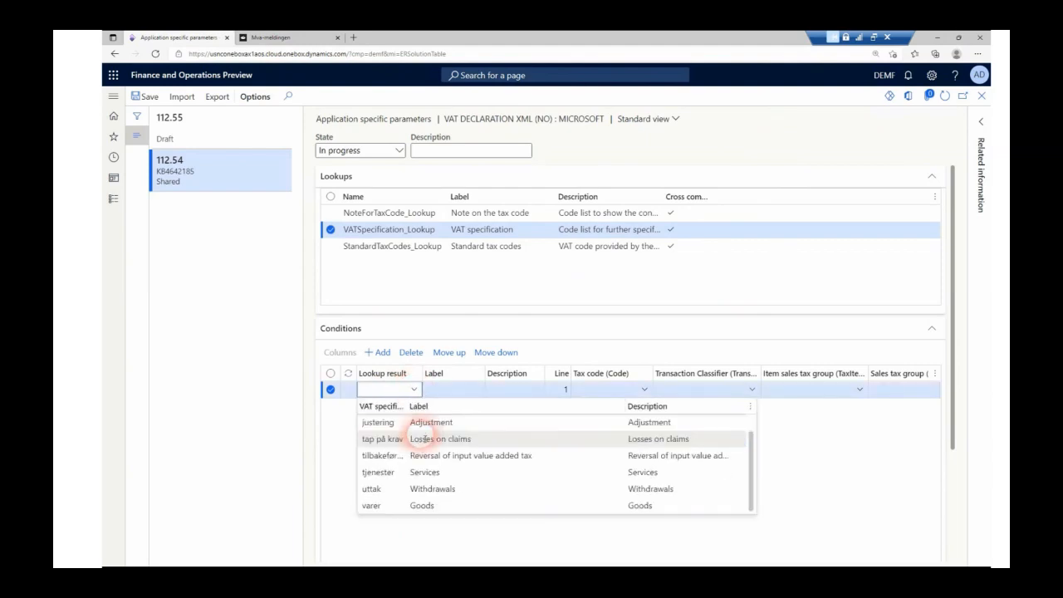
pyautogui.click(451, 490)
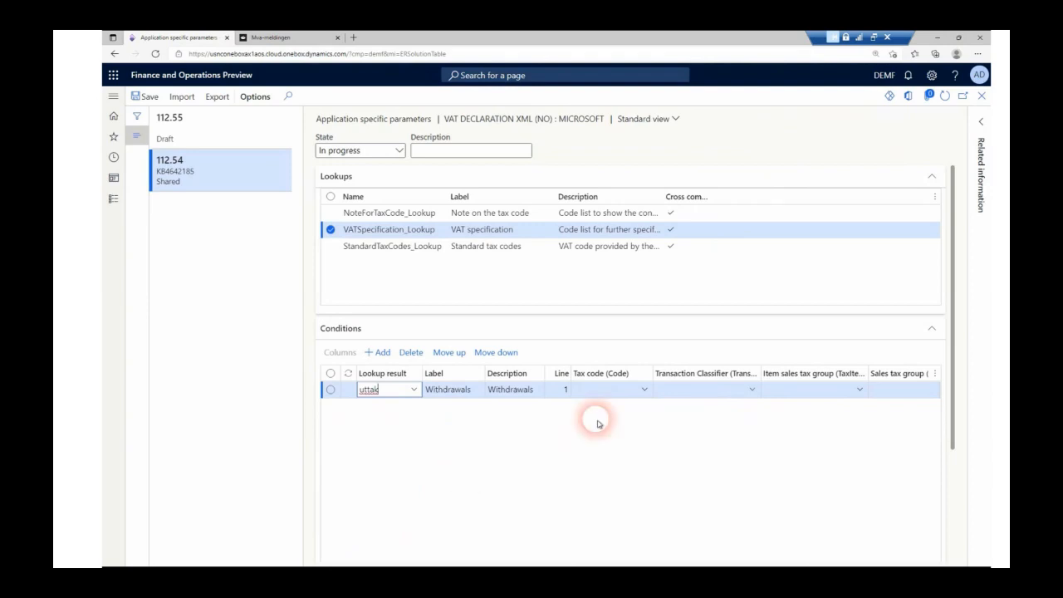
pyautogui.click(645, 390)
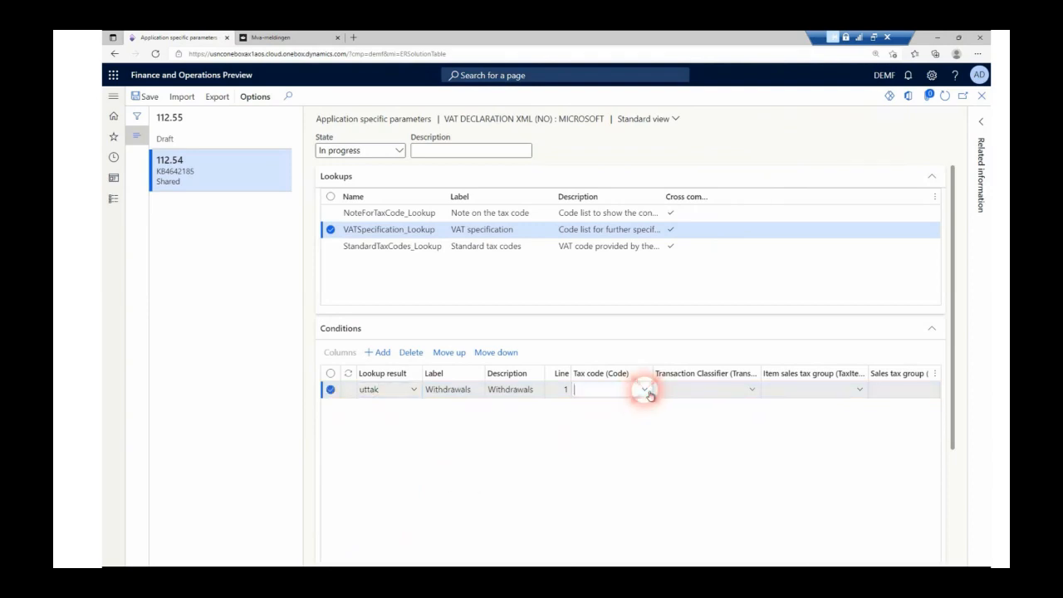
pyautogui.click(634, 504)
# Set the first uttak condition's transaction classifier to Sales, and its item sales tax group and sales tax group to *Not blank*
pyautogui.click(754, 390)
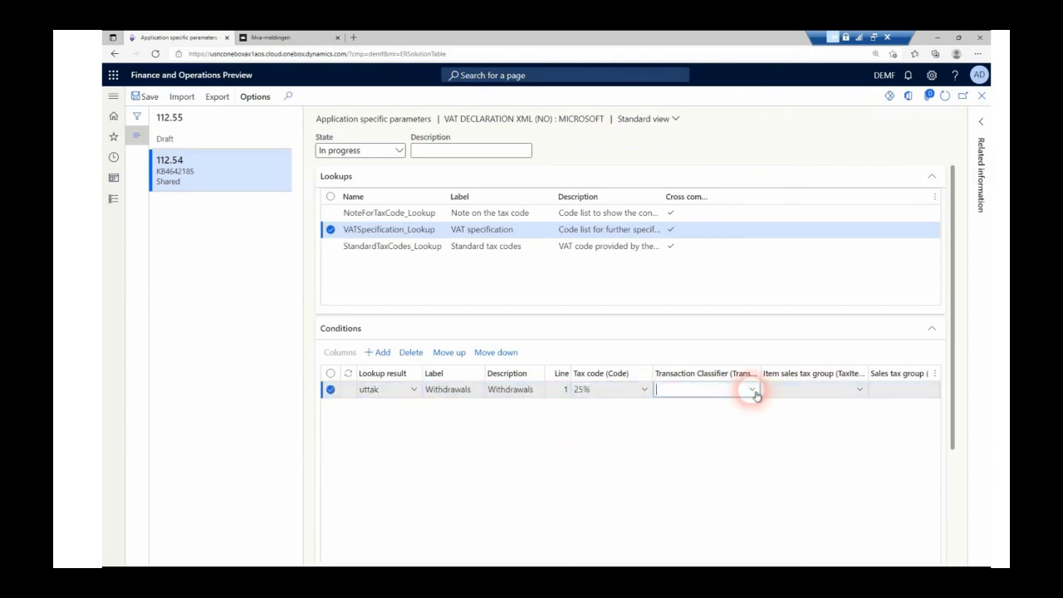
pyautogui.click(754, 391)
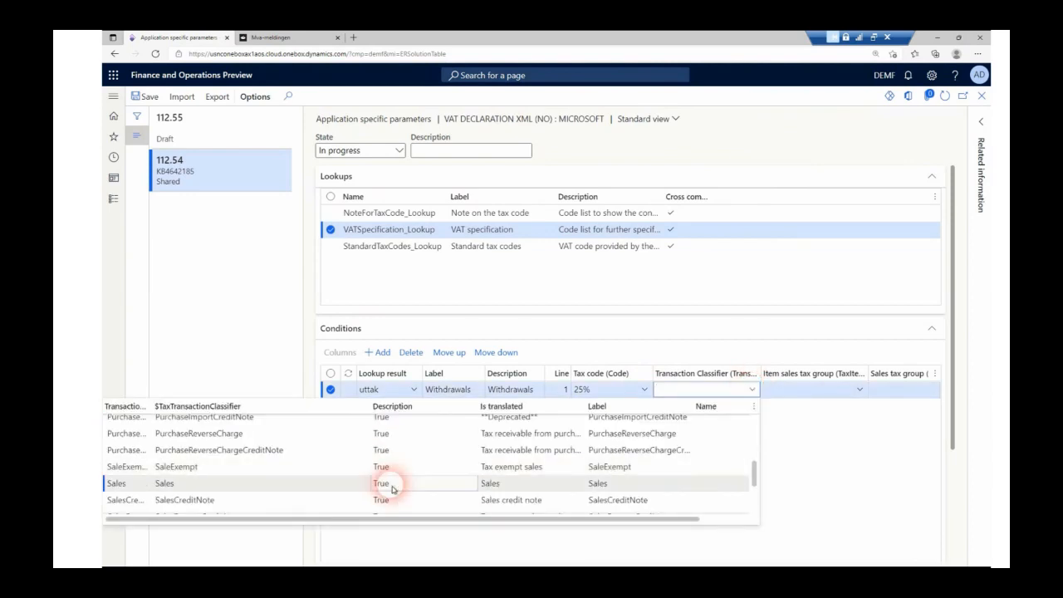
pyautogui.click(389, 481)
pyautogui.click(859, 389)
pyautogui.click(503, 440)
pyautogui.click(913, 388)
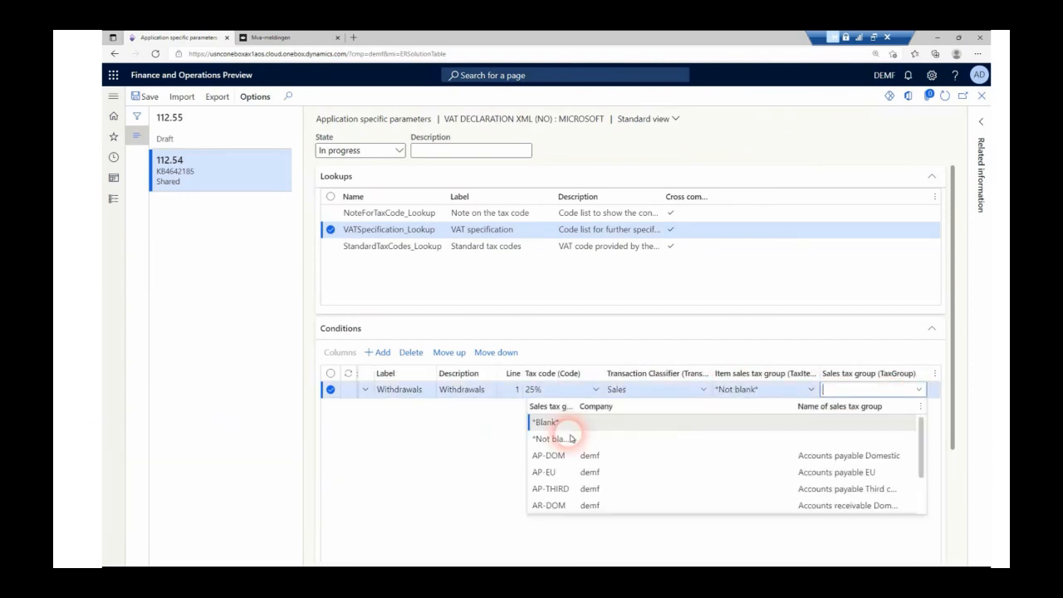
pyautogui.click(632, 436)
# Add a second condition with lookup result uttak (Withdrawals) and tax code 25%
pyautogui.click(378, 352)
pyautogui.click(394, 390)
pyautogui.click(376, 501)
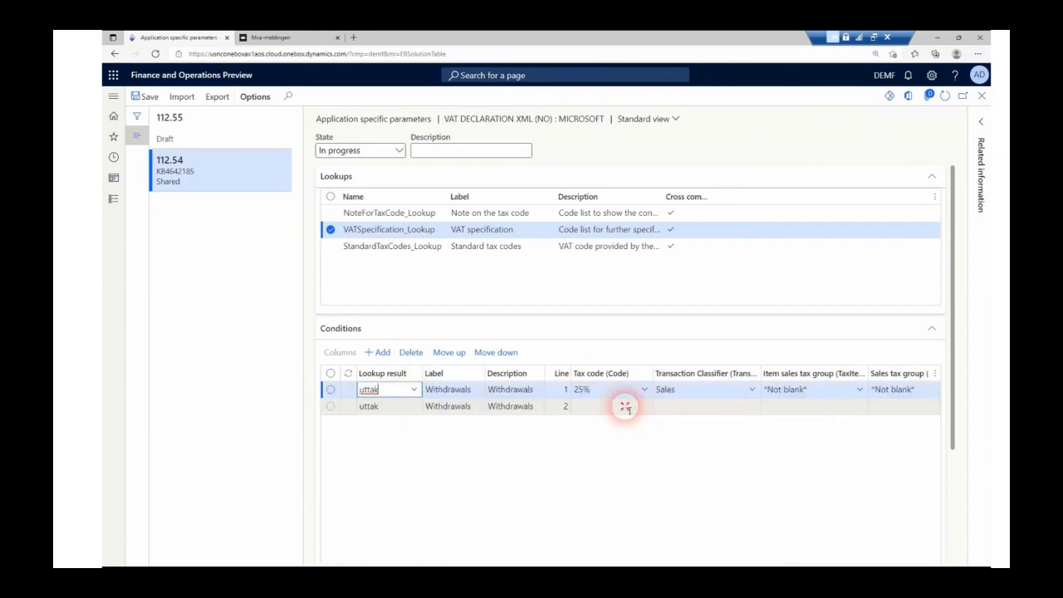
pyautogui.click(624, 406)
pyautogui.click(624, 516)
# Set the second uttak condition's transaction classifier to SalesCreditNote, and its item sales tax group and sales tax group to *Not blank*
pyautogui.click(753, 406)
pyautogui.scroll(-5, 444, 496)
pyautogui.scroll(1, 249, 439)
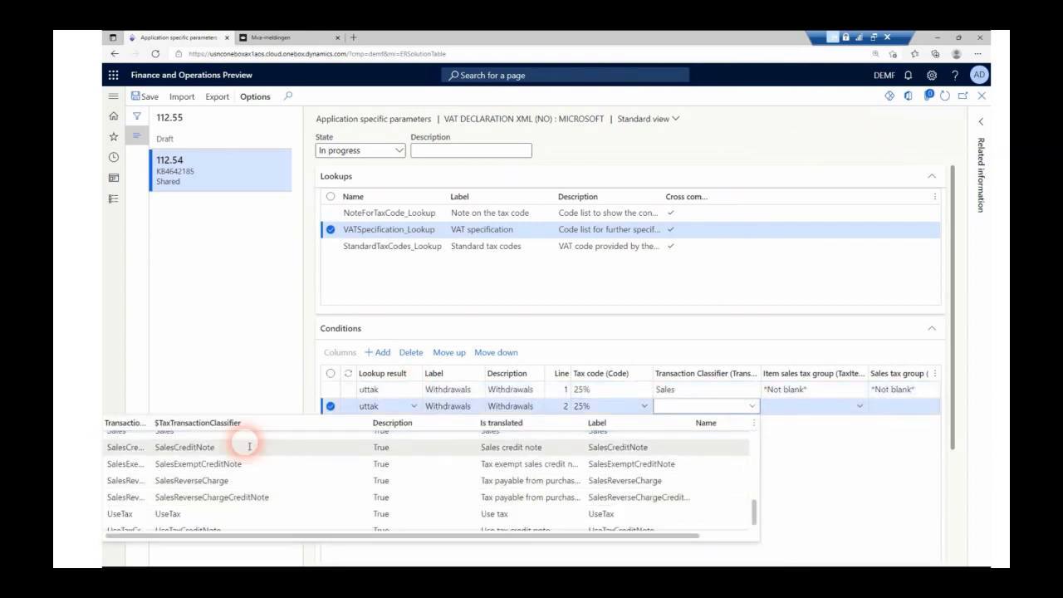
pyautogui.click(249, 440)
pyautogui.click(860, 406)
pyautogui.click(491, 456)
pyautogui.click(877, 407)
pyautogui.click(916, 406)
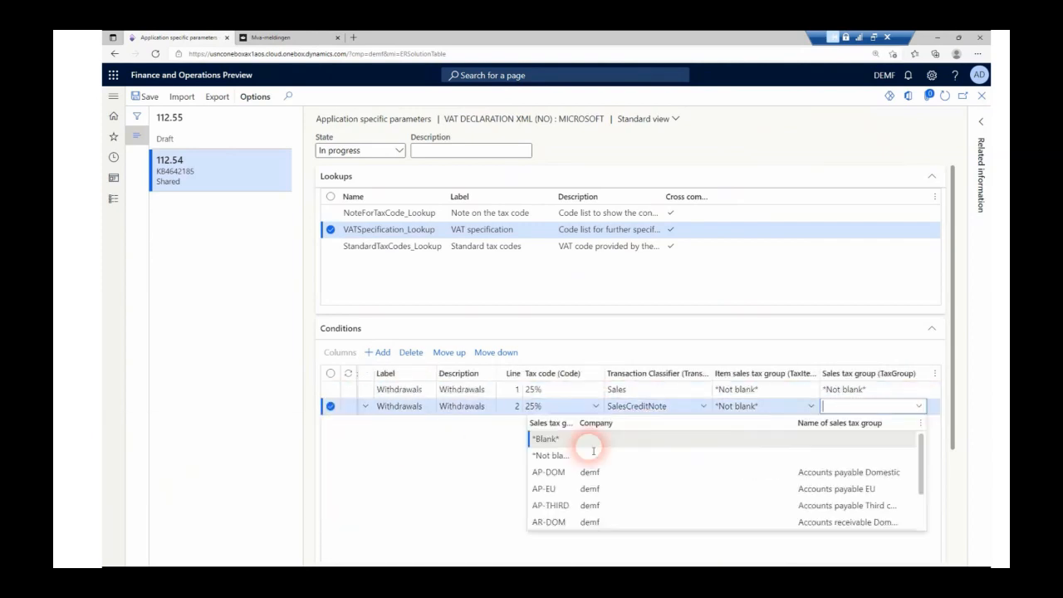
pyautogui.click(586, 453)
# Add a condition with lookup result Annet (Other) and *Not blank* for tax code, transaction classifier, item sales tax group and sales tax group
pyautogui.click(383, 352)
pyautogui.click(408, 406)
pyautogui.click(388, 440)
pyautogui.click(644, 423)
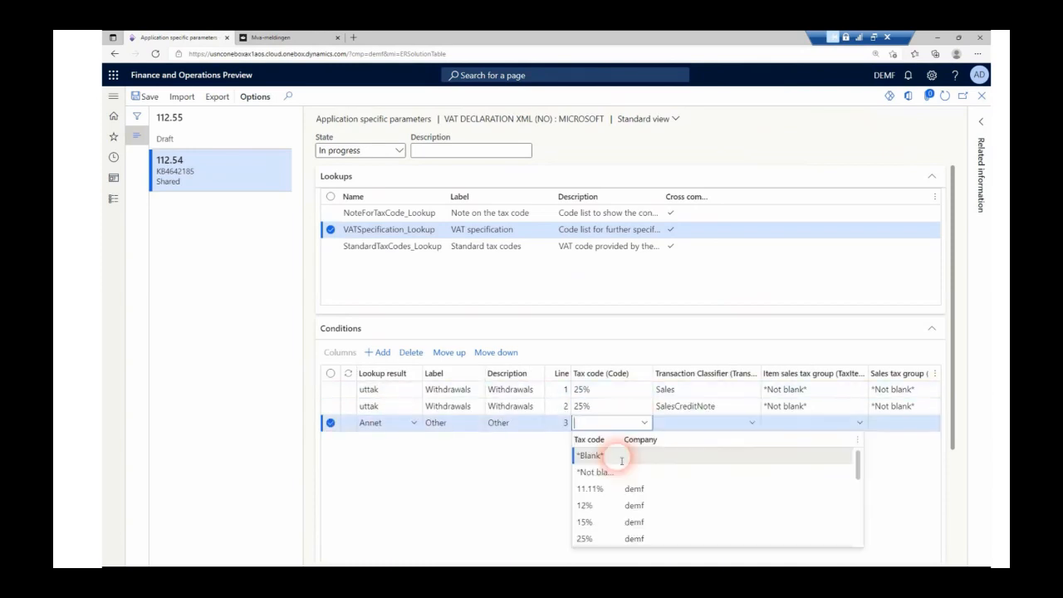
pyautogui.click(629, 471)
pyautogui.click(752, 423)
pyautogui.click(548, 472)
pyautogui.click(860, 423)
pyautogui.click(772, 471)
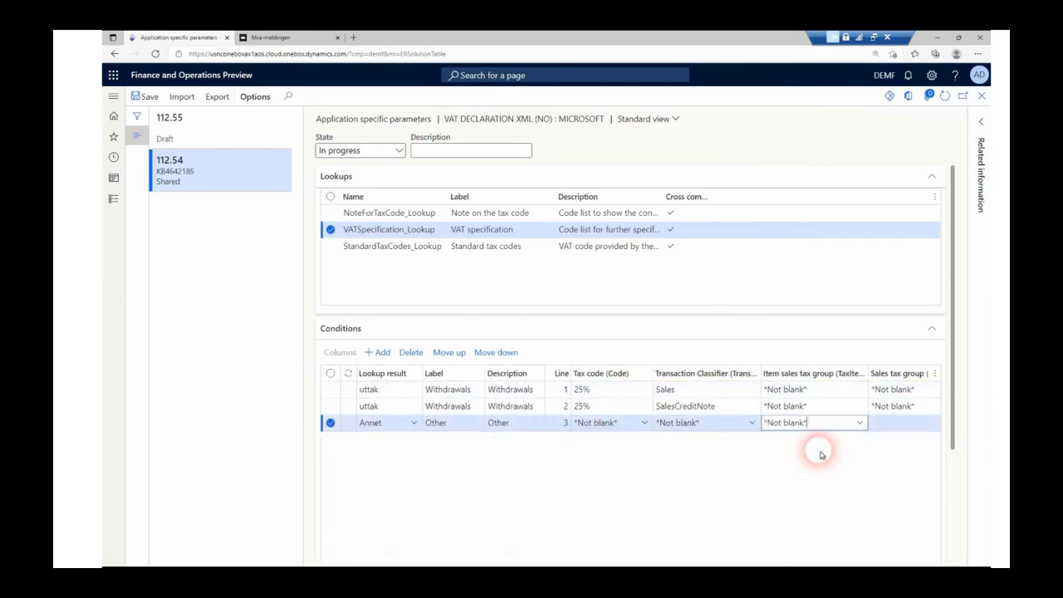
pyautogui.click(886, 424)
pyautogui.click(917, 424)
pyautogui.click(615, 471)
# Add another Annet (Other) condition with tax code and transaction classifier set to *Not blank*
pyautogui.click(381, 353)
pyautogui.click(365, 423)
pyautogui.click(387, 457)
pyautogui.click(610, 440)
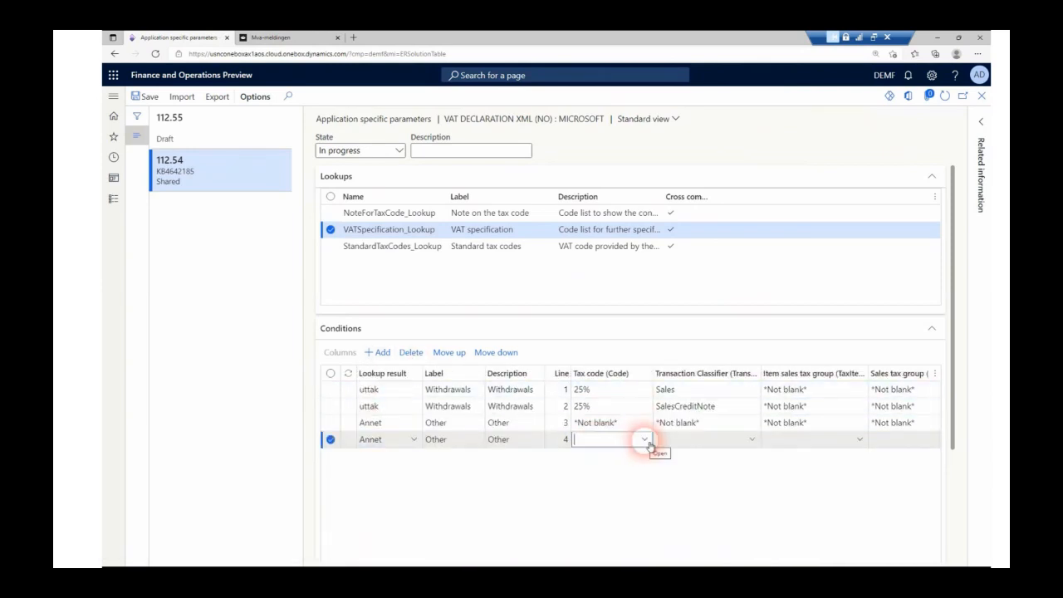
pyautogui.click(645, 440)
pyautogui.click(603, 490)
pyautogui.click(752, 440)
pyautogui.click(127, 346)
# Set the item sales tax group and sales tax group of the second Annet condition to *Blank*
pyautogui.click(860, 440)
pyautogui.click(772, 471)
pyautogui.click(885, 440)
pyautogui.click(918, 440)
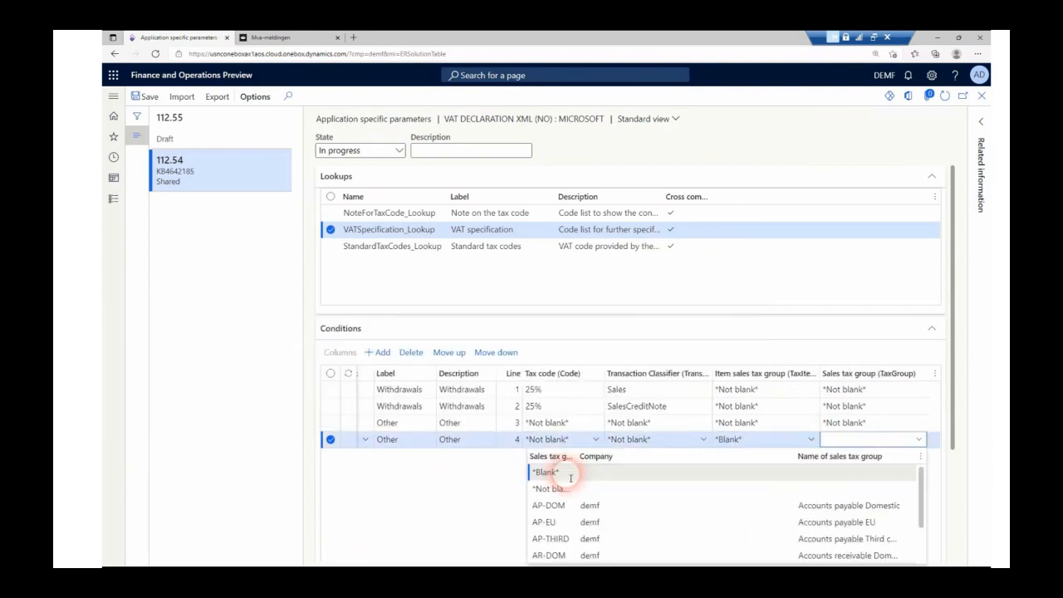
pyautogui.click(568, 475)
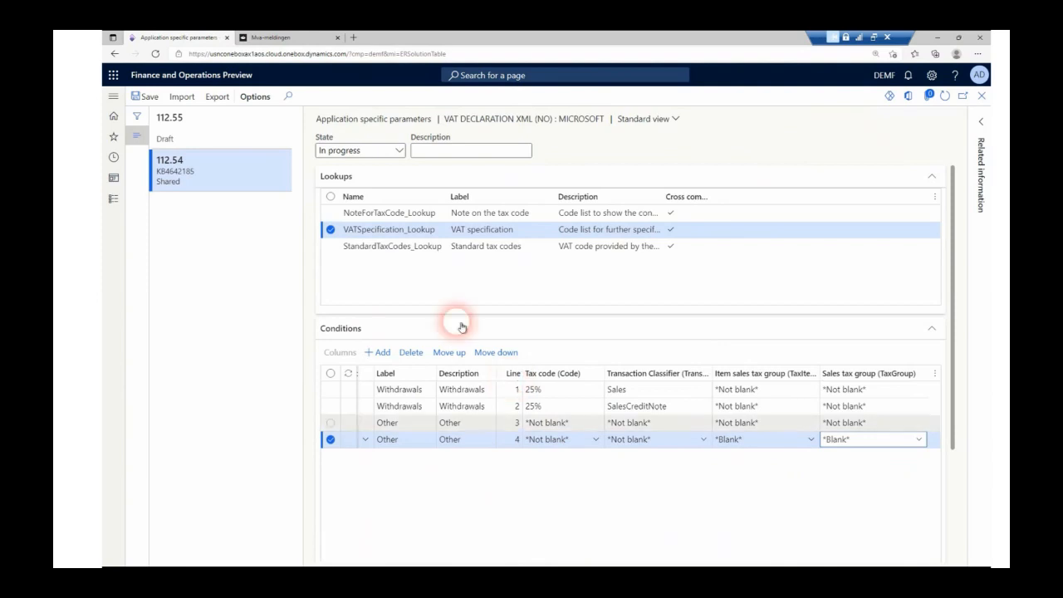
# For StandardTaxCodes_Lookup, add a condition with result 1, tax code 25% and classifier Purchase, and widen the Label column to show the full text
pyautogui.click(403, 246)
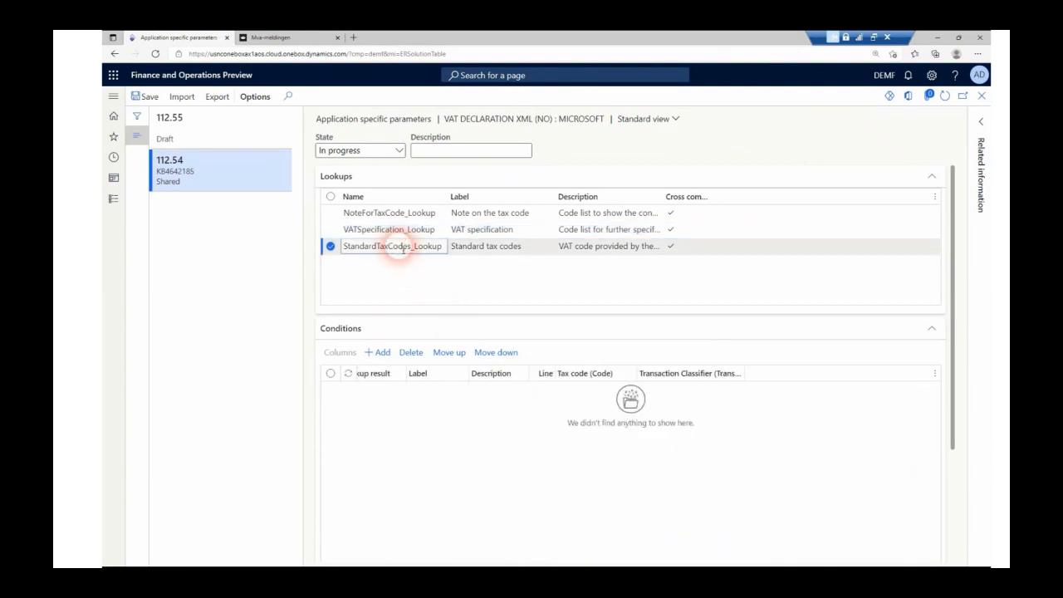
pyautogui.click(384, 352)
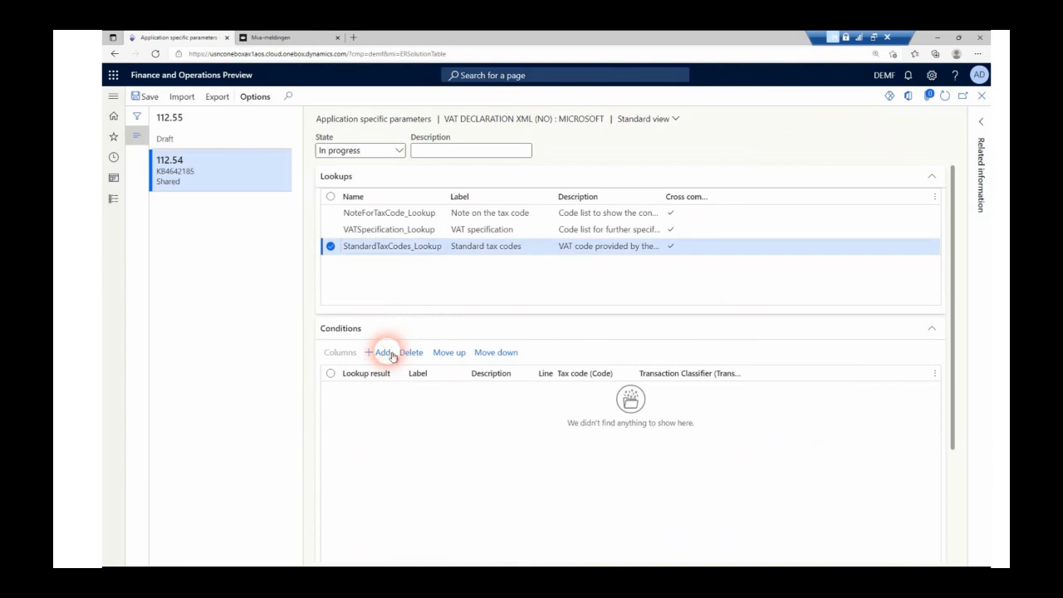
pyautogui.click(416, 392)
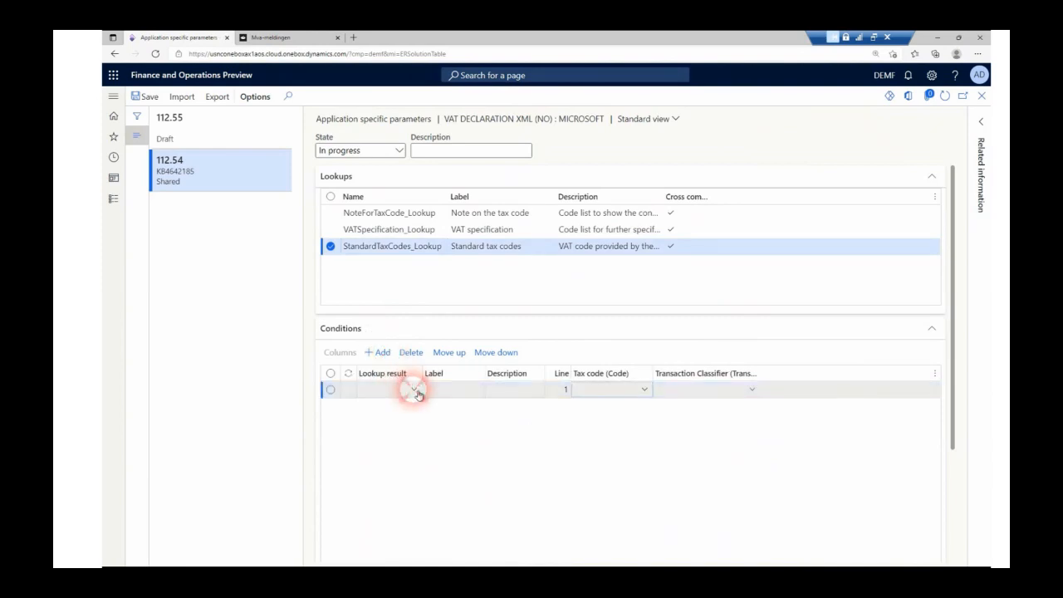
pyautogui.click(414, 391)
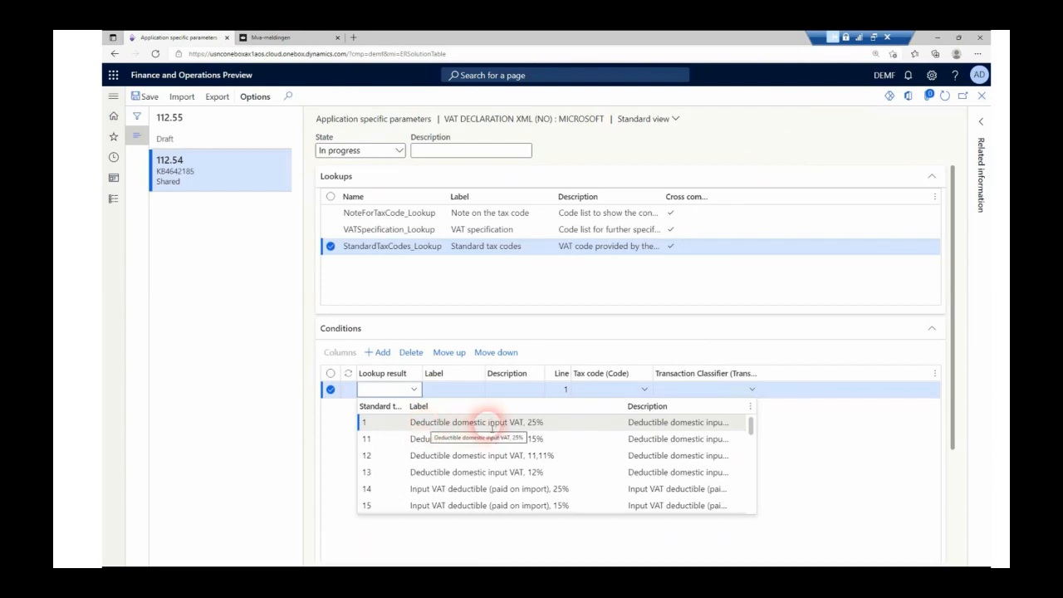
pyautogui.click(487, 424)
pyautogui.click(641, 390)
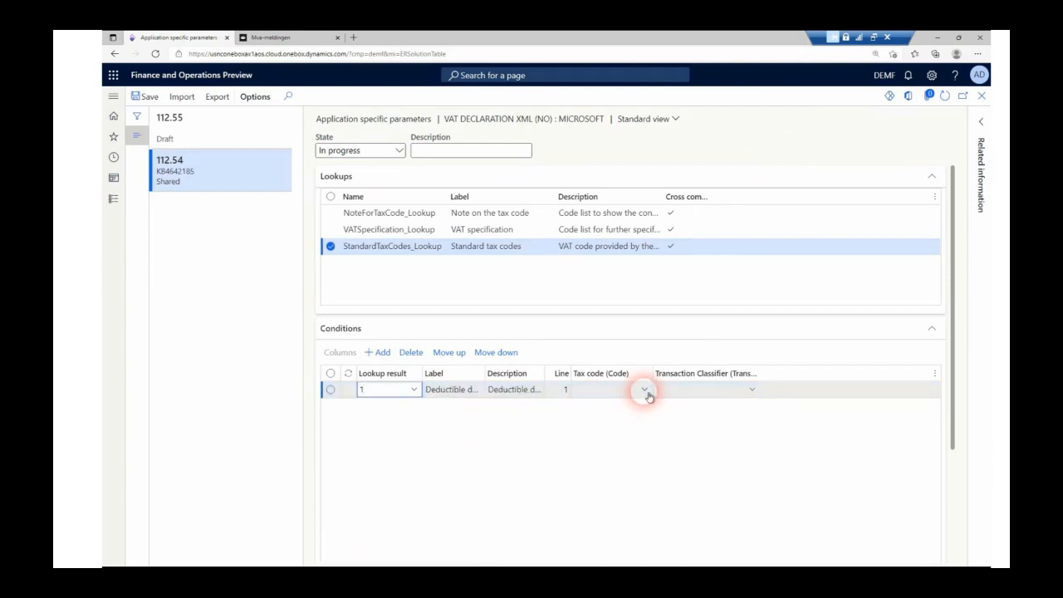
pyautogui.click(646, 391)
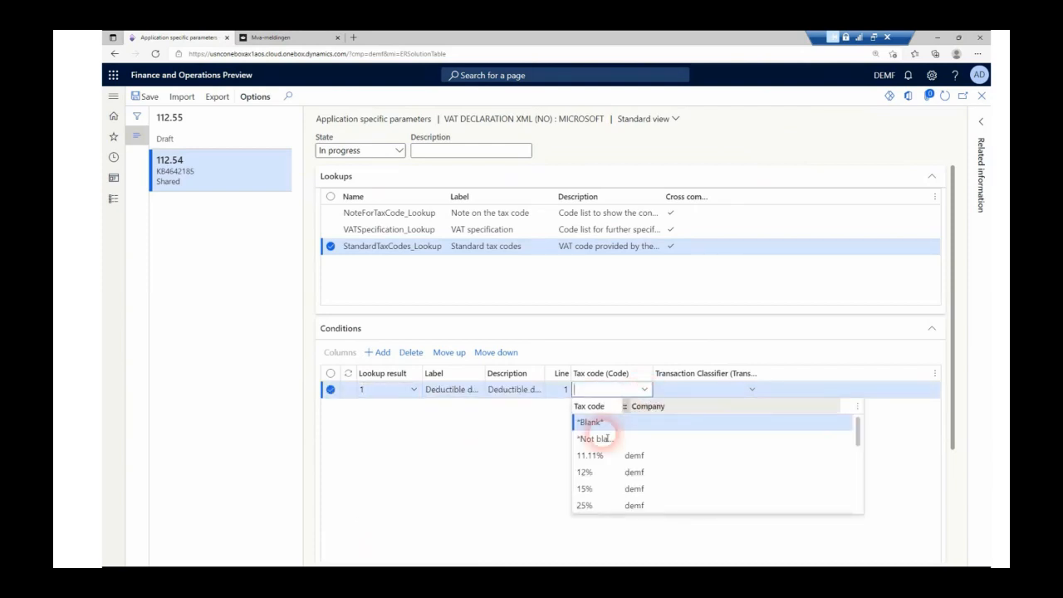
pyautogui.click(602, 505)
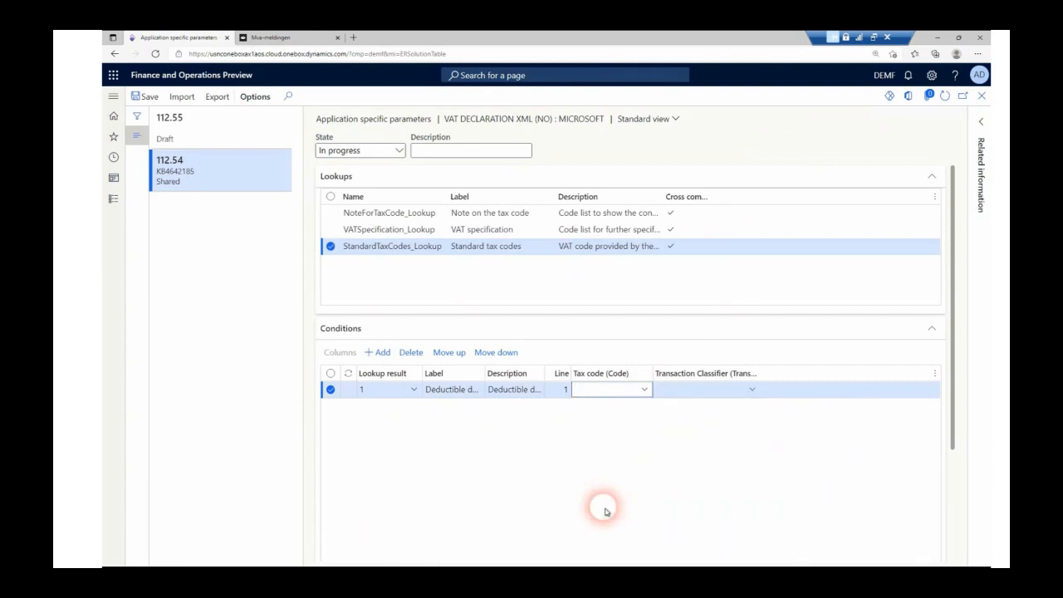
pyautogui.click(757, 391)
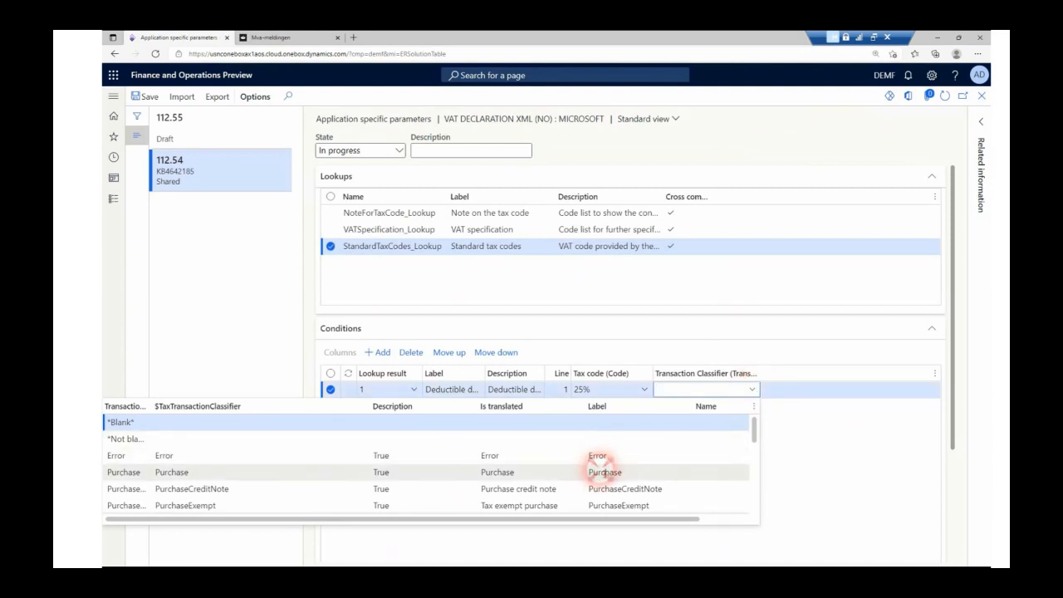
pyautogui.click(604, 471)
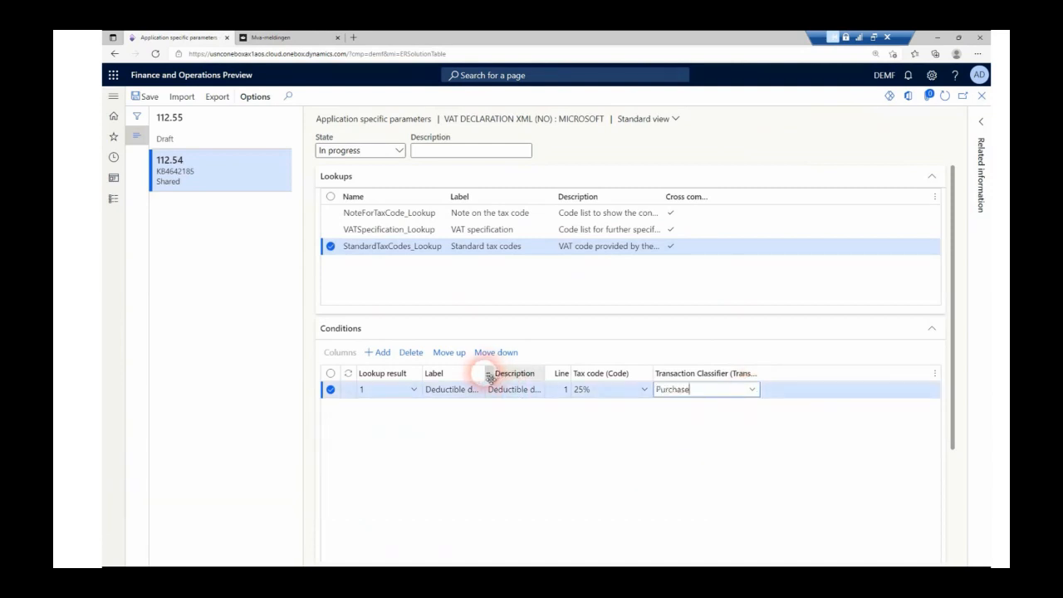
pyautogui.moveTo(490, 378); pyautogui.dragTo(565, 379)
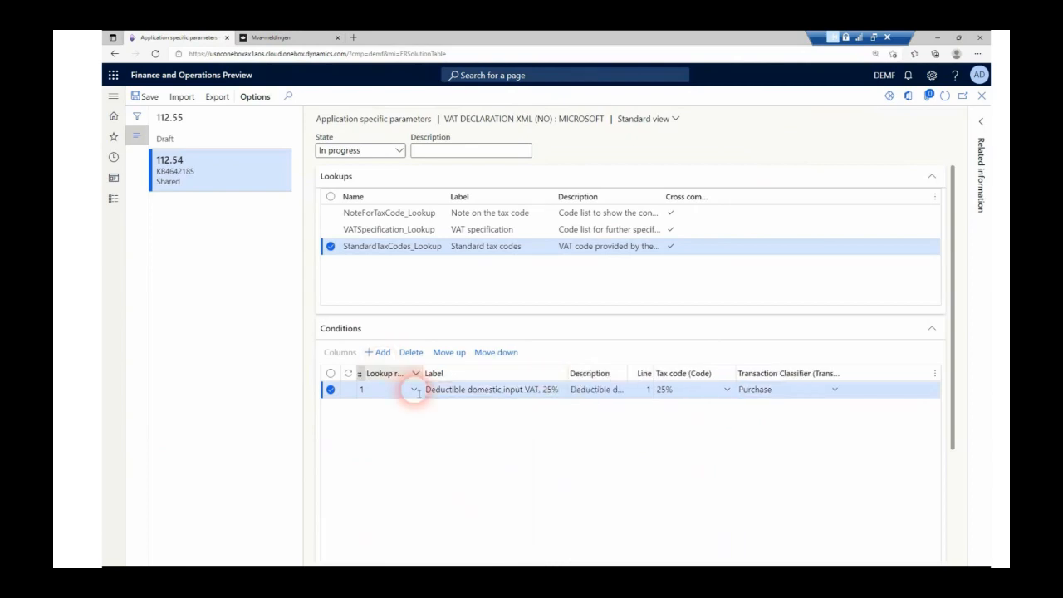
# Add a condition with lookup result 1, tax code 25% and transaction classifier PurchaseCreditNote
pyautogui.click(377, 353)
pyautogui.click(413, 389)
pyautogui.click(380, 425)
pyautogui.click(729, 407)
pyautogui.click(693, 522)
pyautogui.click(836, 406)
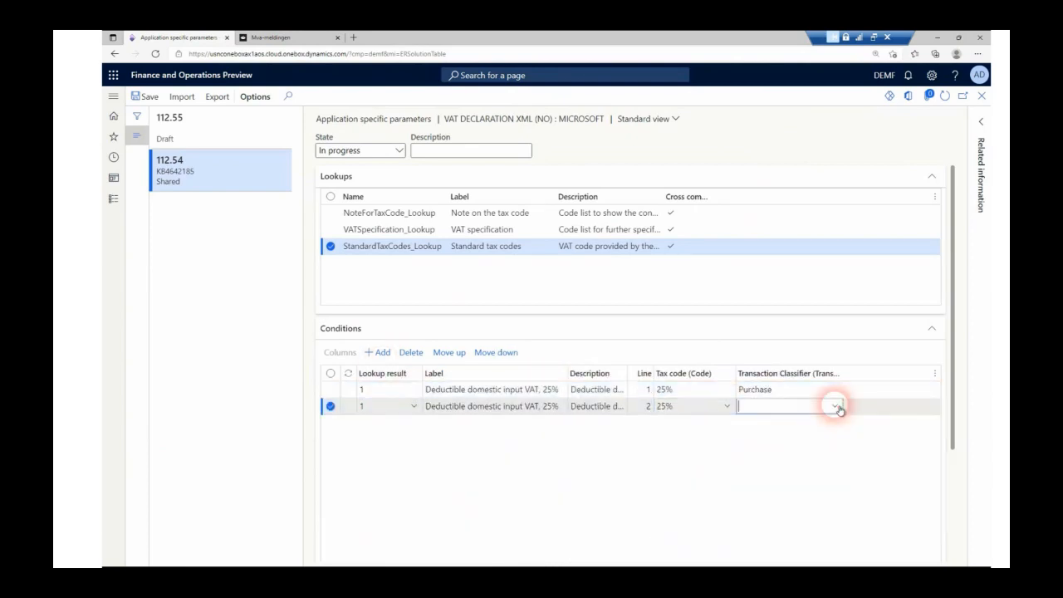
pyautogui.click(316, 508)
# Add a condition with lookup result 11 (Deductible domestic input VAT, 15%), tax code 15% and transaction classifier Purchase
pyautogui.click(383, 352)
pyautogui.click(415, 407)
pyautogui.click(380, 457)
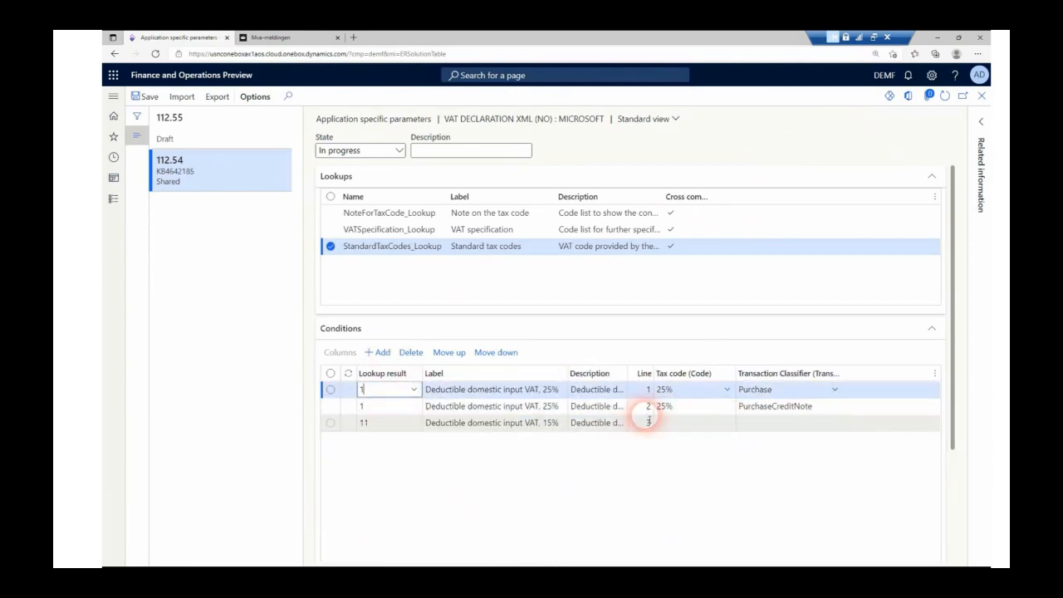
pyautogui.click(727, 422)
pyautogui.click(700, 507)
pyautogui.click(834, 423)
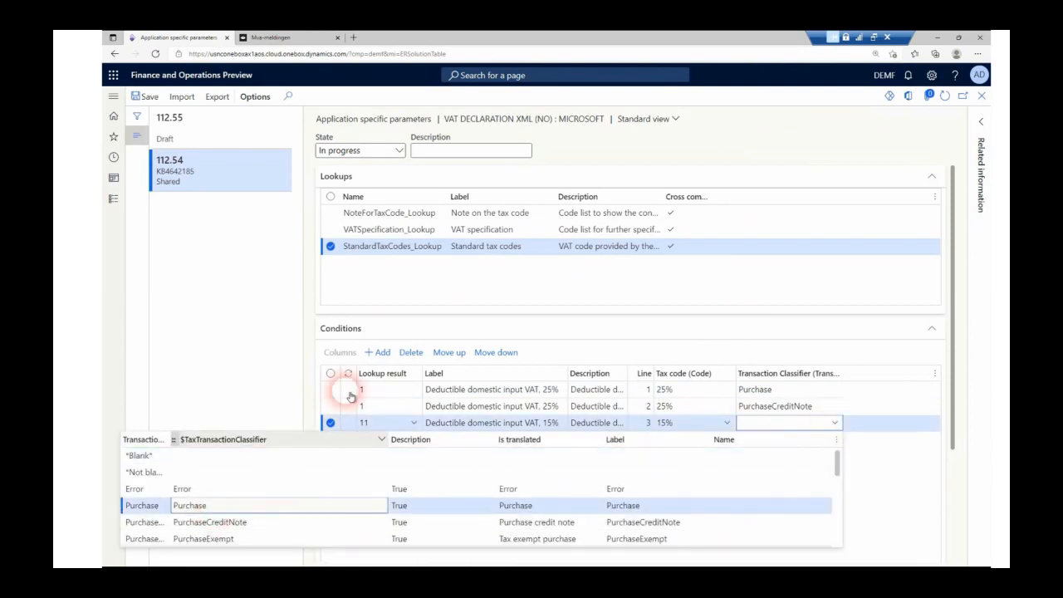
# Add a condition with lookup result 11, tax code 15% and transaction classifier PurchaseCreditNote
pyautogui.click(378, 352)
pyautogui.click(413, 420)
pyautogui.click(380, 470)
pyautogui.click(723, 439)
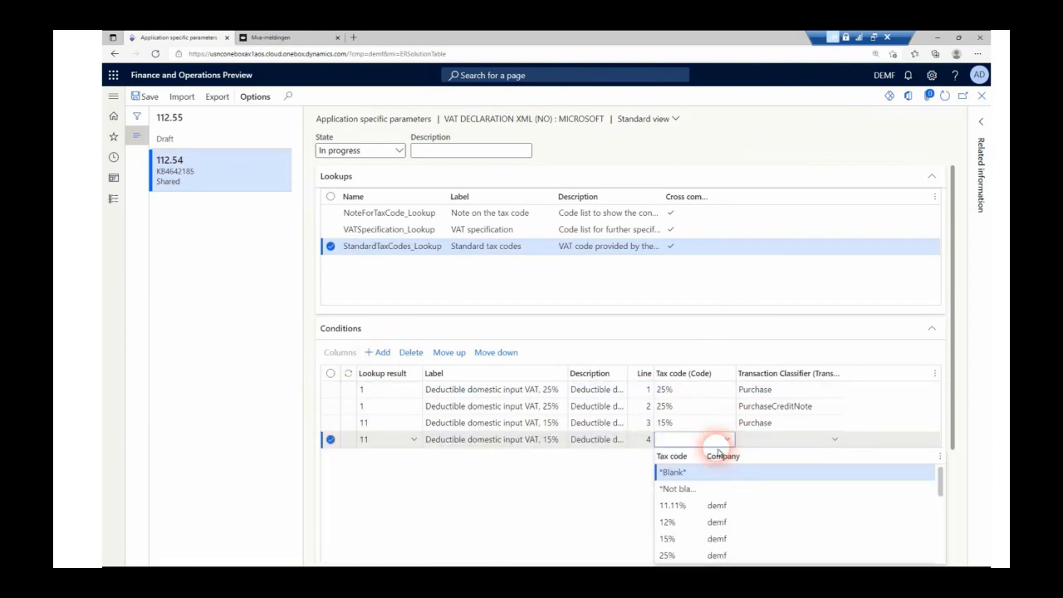
pyautogui.click(700, 538)
pyautogui.click(835, 439)
pyautogui.click(672, 540)
# Add a condition with lookup result 12 (Deductible domestic input VAT, 11.11%), tax code 11.11% and transaction classifier Purchase
pyautogui.click(384, 352)
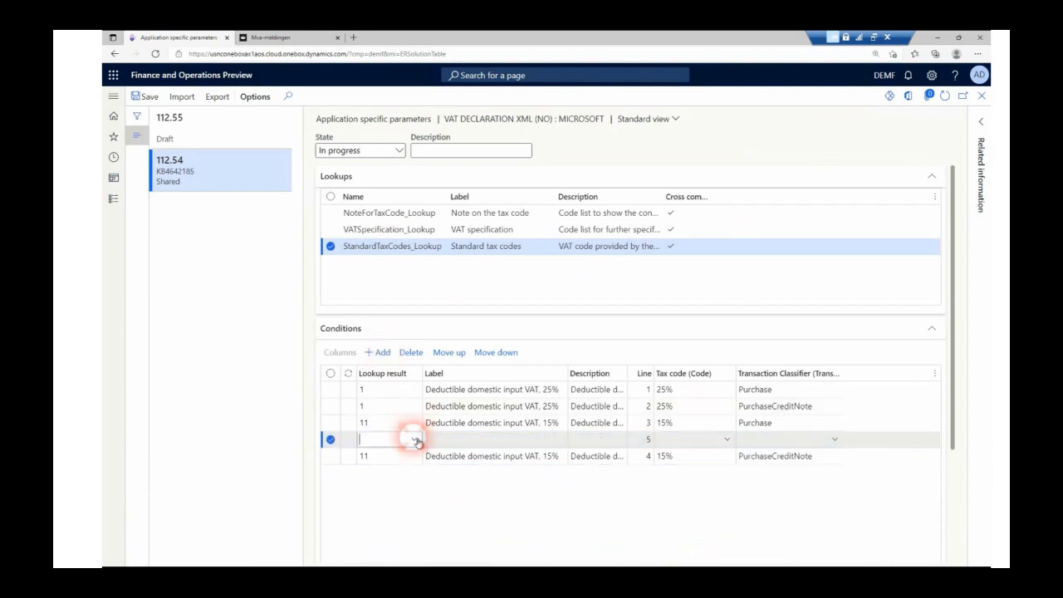
pyautogui.click(391, 507)
pyautogui.click(724, 456)
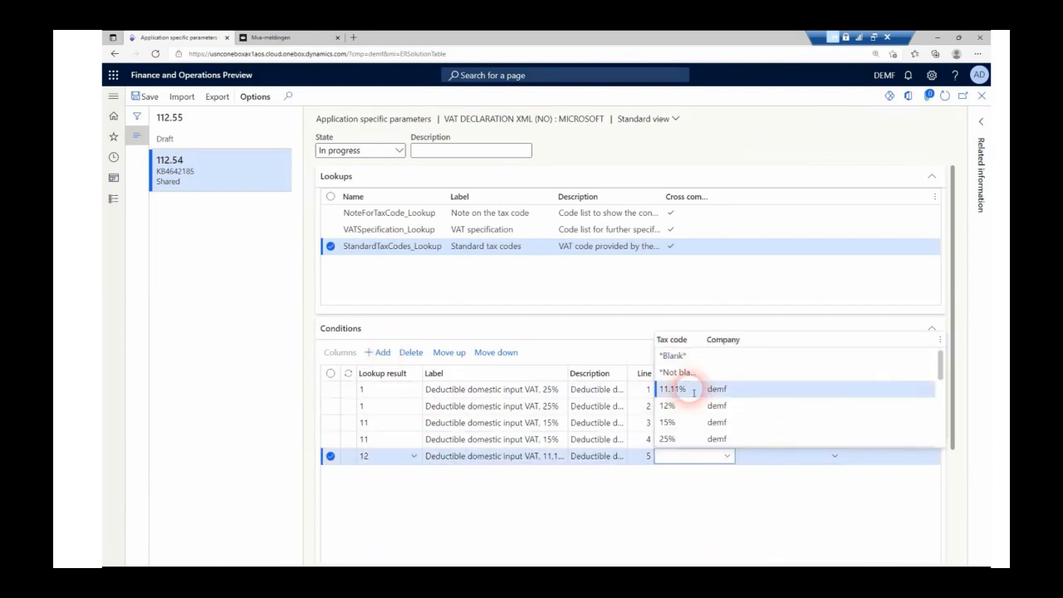
pyautogui.click(691, 390)
pyautogui.click(834, 454)
pyautogui.click(213, 406)
# Add a condition with lookup result 12, tax code 11.11% and transaction classifier PurchaseCreditNote
pyautogui.click(381, 352)
pyautogui.click(380, 449)
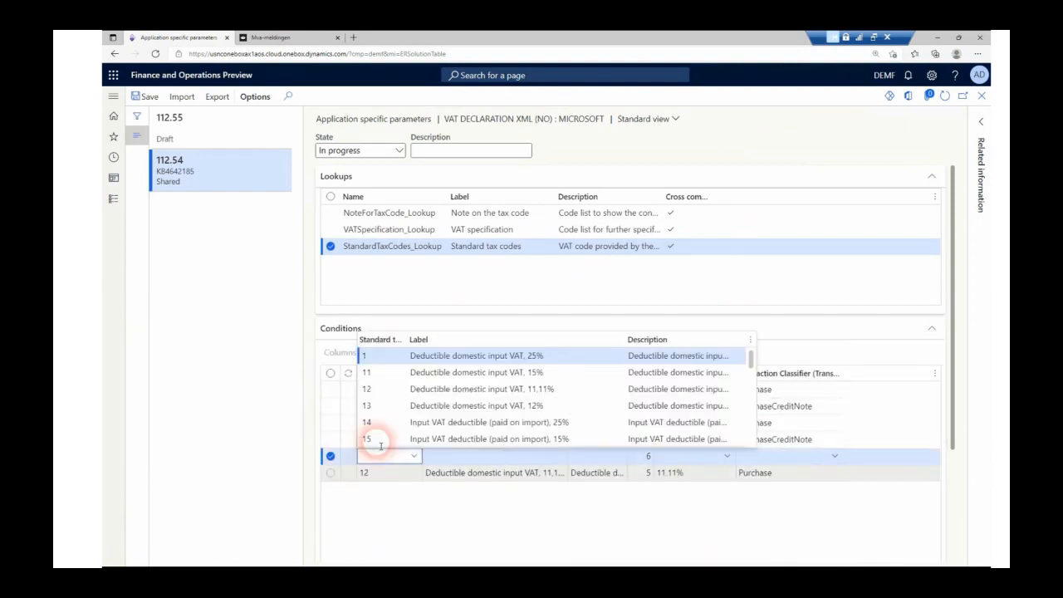
pyautogui.click(489, 389)
pyautogui.click(727, 472)
pyautogui.click(707, 406)
pyautogui.click(835, 473)
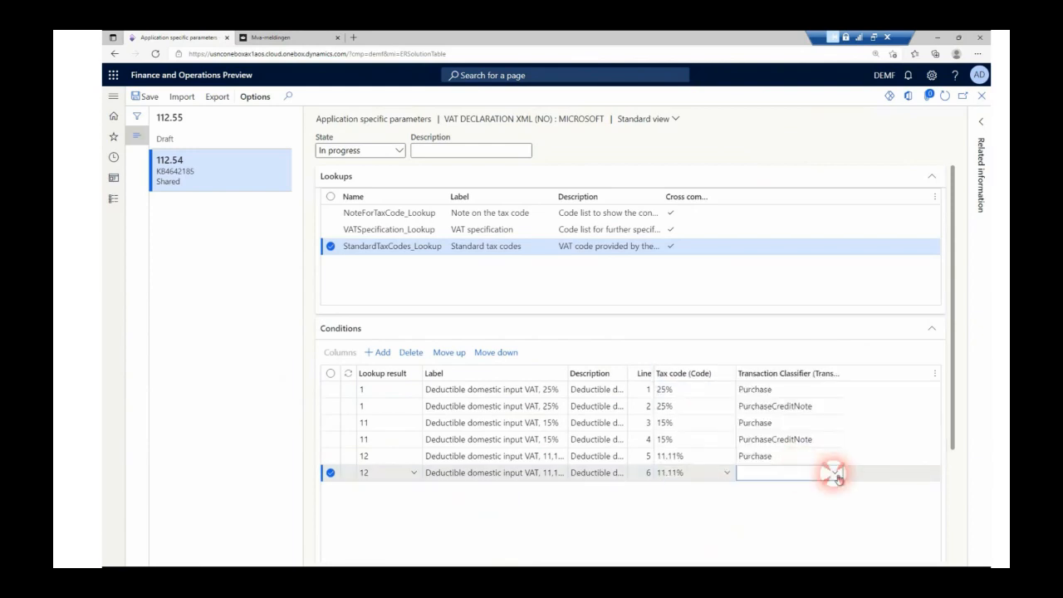
pyautogui.click(204, 437)
# Add a condition with lookup result 13 (Deductible domestic input VAT, 12%), tax code 12% and transaction classifier Purchase
pyautogui.click(377, 352)
pyautogui.click(414, 472)
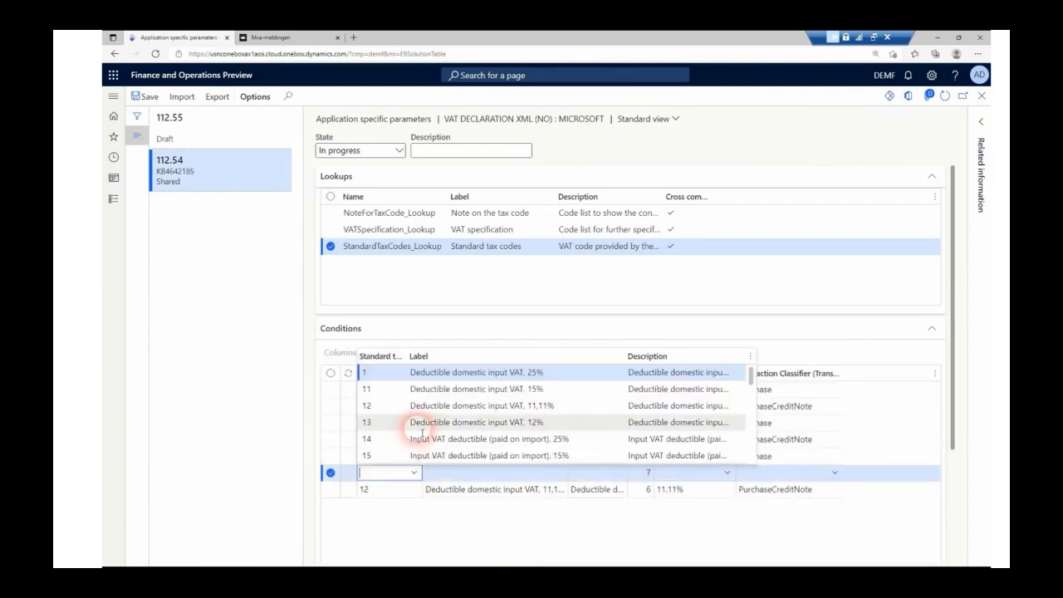
pyautogui.click(422, 424)
pyautogui.click(727, 489)
pyautogui.click(705, 456)
pyautogui.click(833, 490)
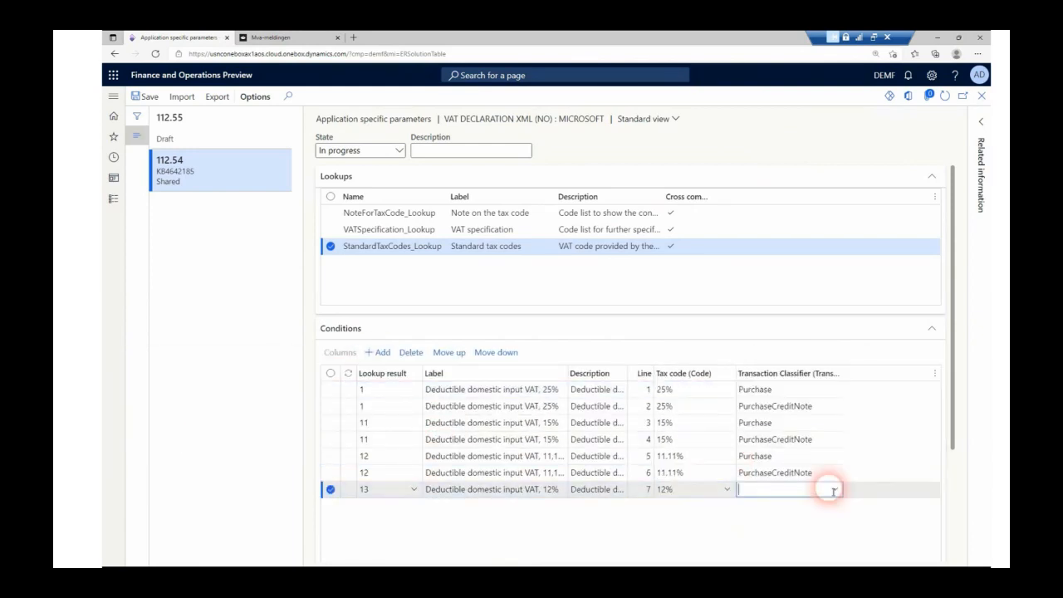
pyautogui.click(833, 490)
pyautogui.click(660, 435)
# Add a condition with lookup result 13, tax code 12% and transaction classifier PurchaseCreditNote
pyautogui.click(377, 352)
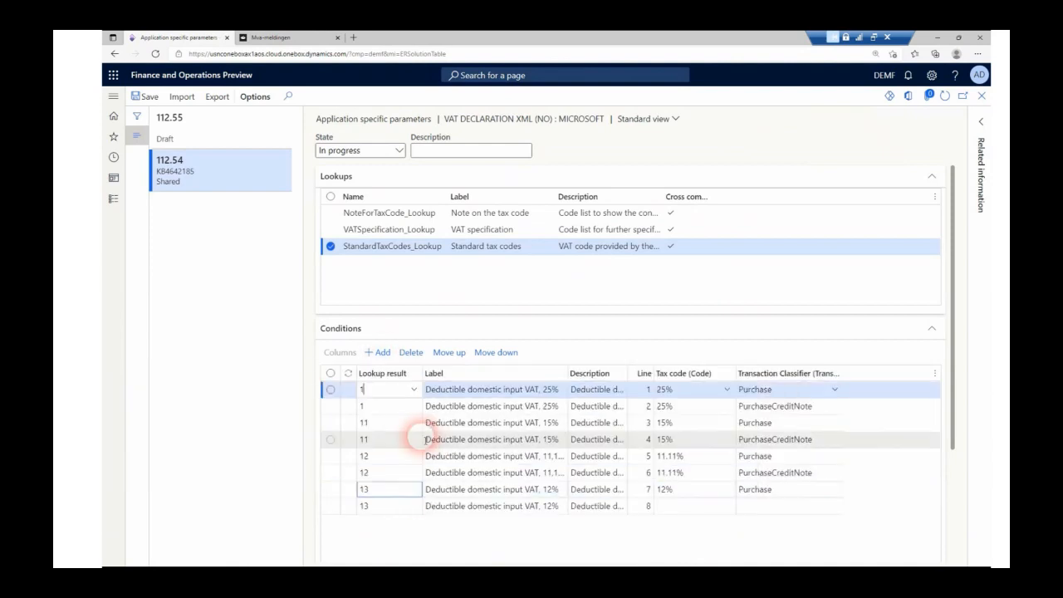
pyautogui.click(716, 507)
pyautogui.click(726, 507)
pyautogui.click(702, 454)
pyautogui.click(835, 508)
pyautogui.click(834, 507)
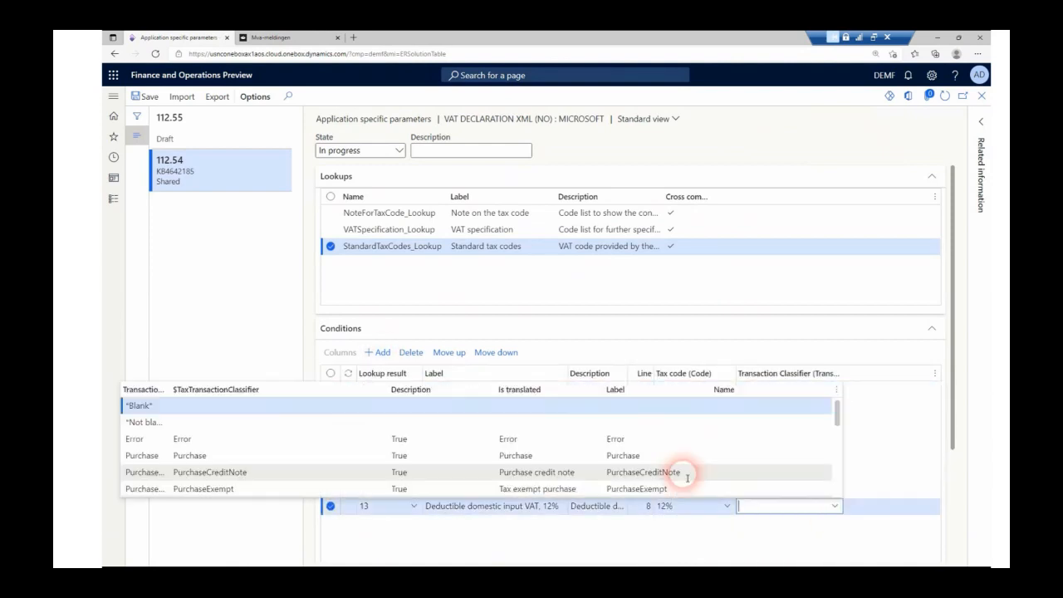
pyautogui.click(686, 471)
# Add a condition with lookup result 3 (Outgoing VAT, 25%), tax code 25% and transaction classifier Sales
pyautogui.click(377, 352)
pyautogui.click(414, 505)
pyautogui.scroll(-2, 427, 448)
pyautogui.click(427, 435)
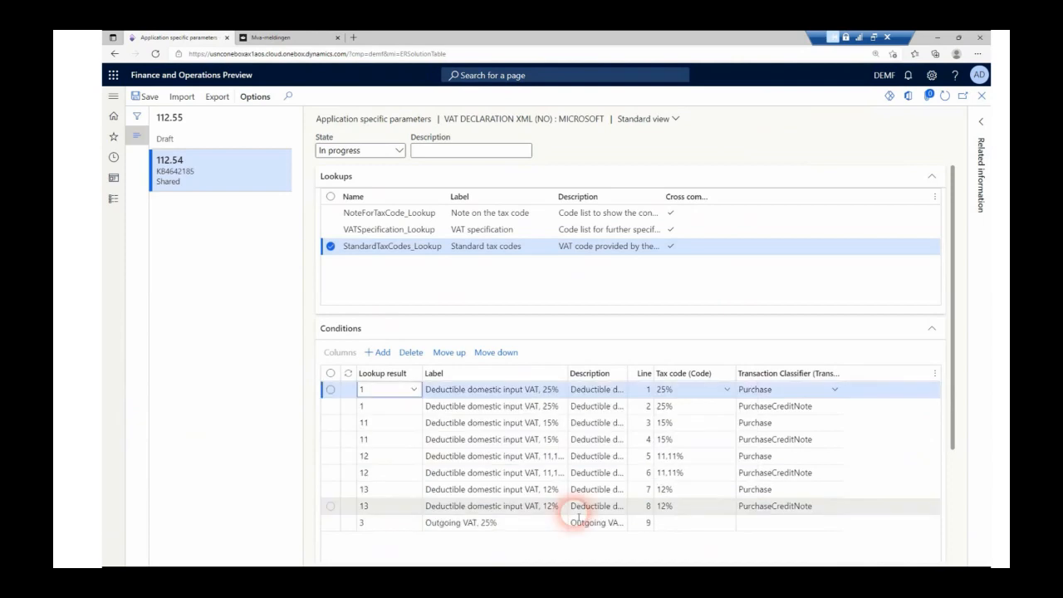
pyautogui.click(578, 519)
pyautogui.click(728, 523)
pyautogui.click(725, 515)
pyautogui.click(835, 523)
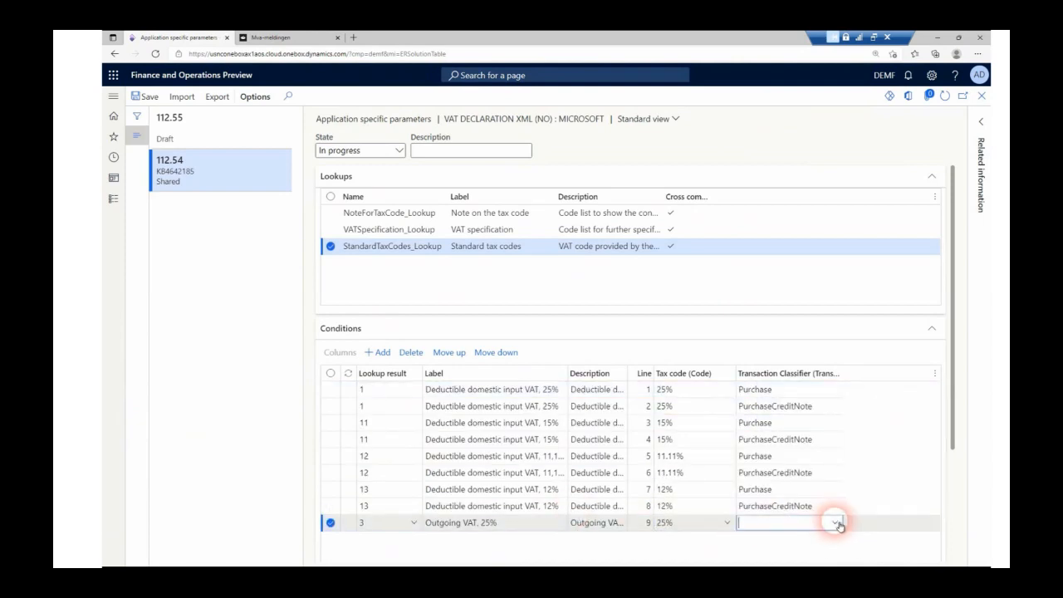
pyautogui.moveTo(837, 431); pyautogui.dragTo(837, 471)
pyautogui.click(670, 500)
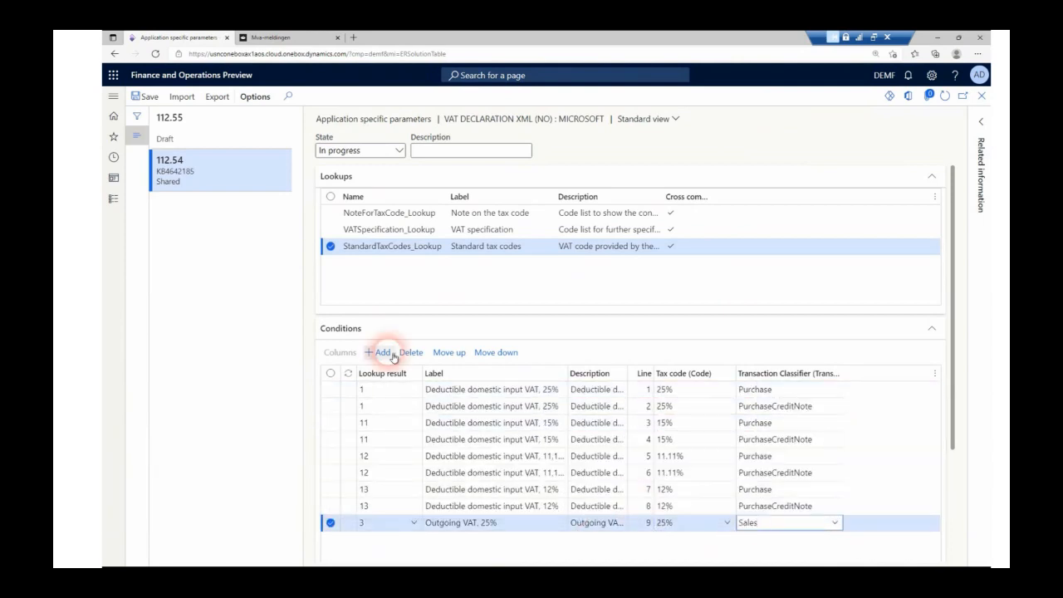
# Add a condition with lookup result 3, tax code 25% and transaction classifier SalesCreditNote
pyautogui.click(392, 355)
pyautogui.click(413, 522)
pyautogui.moveTo(752, 419); pyautogui.dragTo(752, 448)
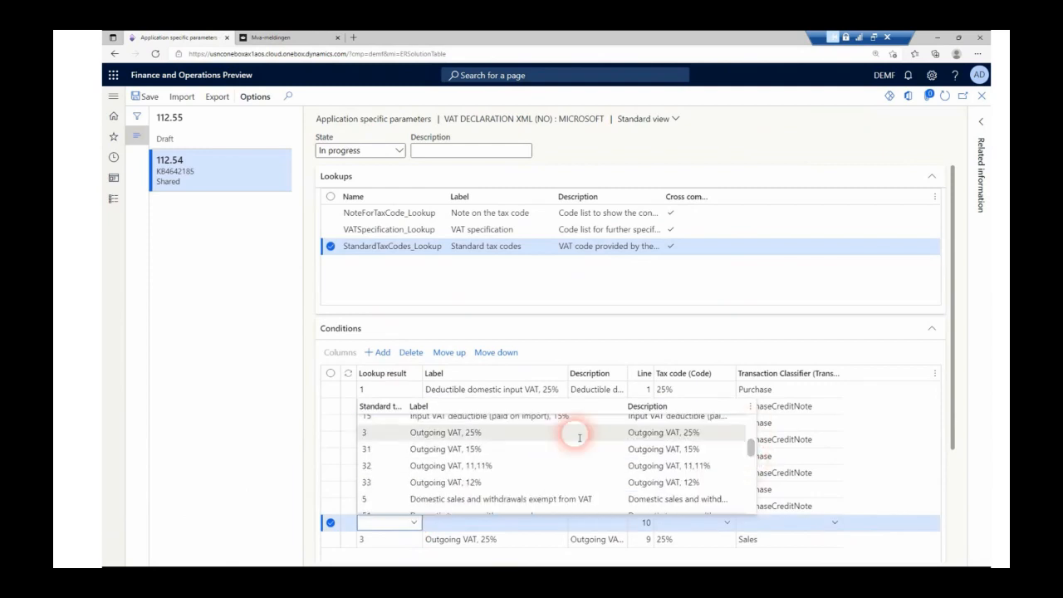
pyautogui.click(578, 432)
pyautogui.click(727, 539)
pyautogui.click(723, 520)
pyautogui.click(835, 539)
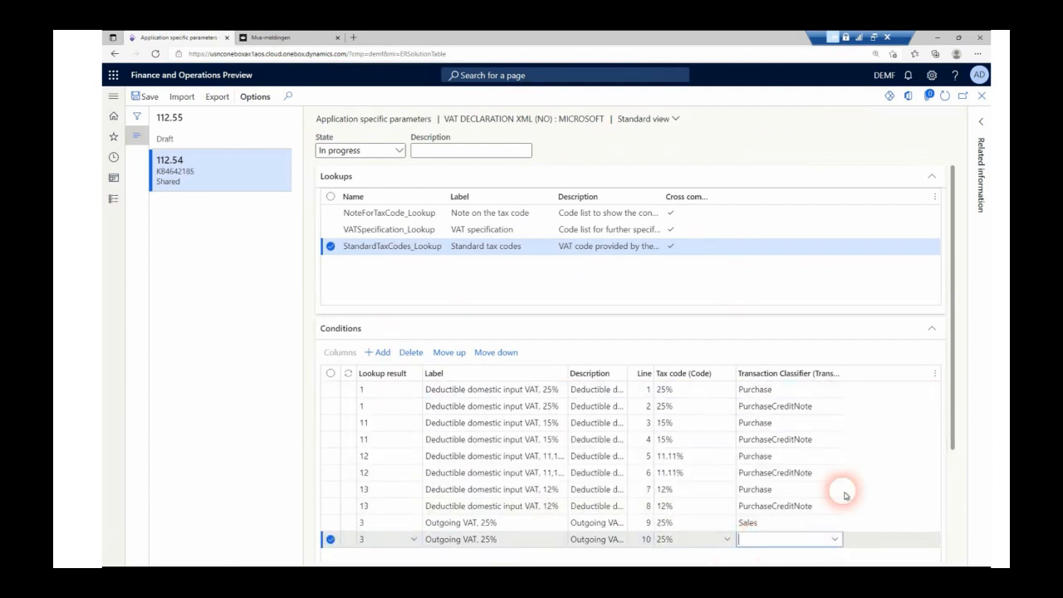
pyautogui.moveTo(837, 431); pyautogui.dragTo(837, 491)
pyautogui.click(755, 514)
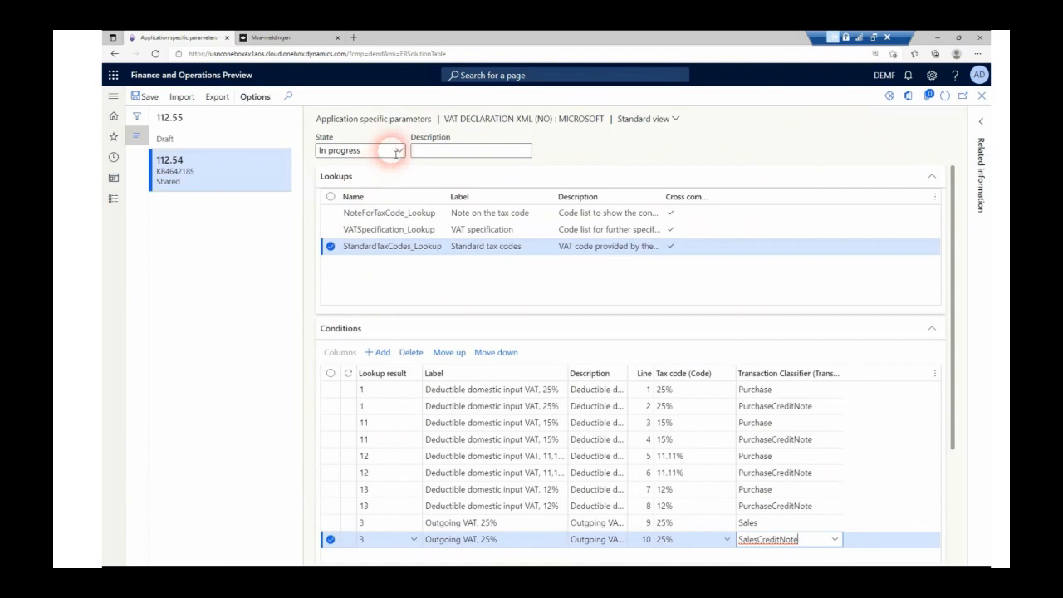
# Set the state of the version 112.54 parameters to Completed and save them
pyautogui.click(399, 150)
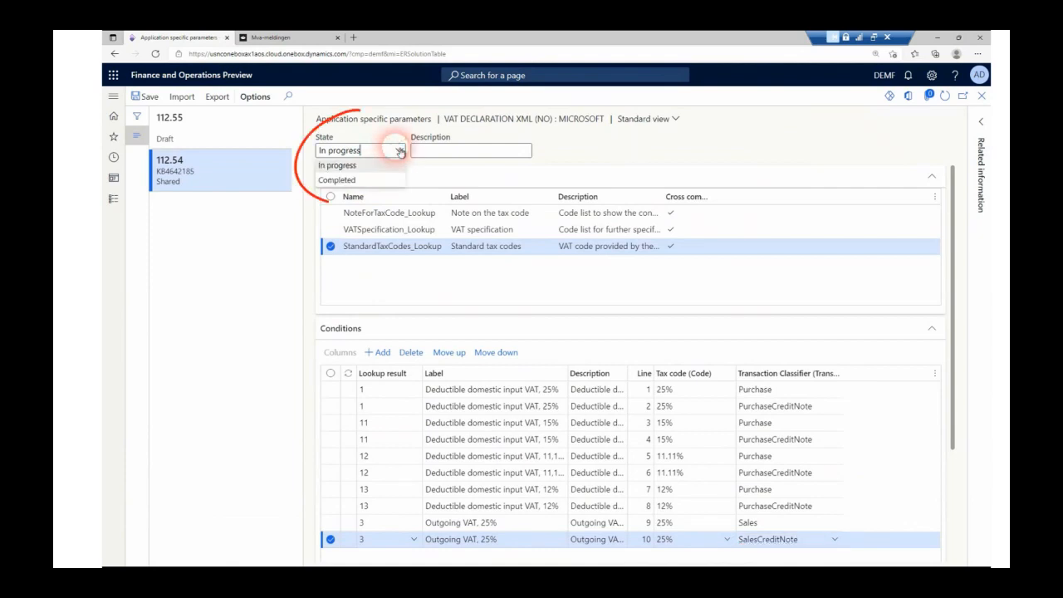
pyautogui.click(352, 181)
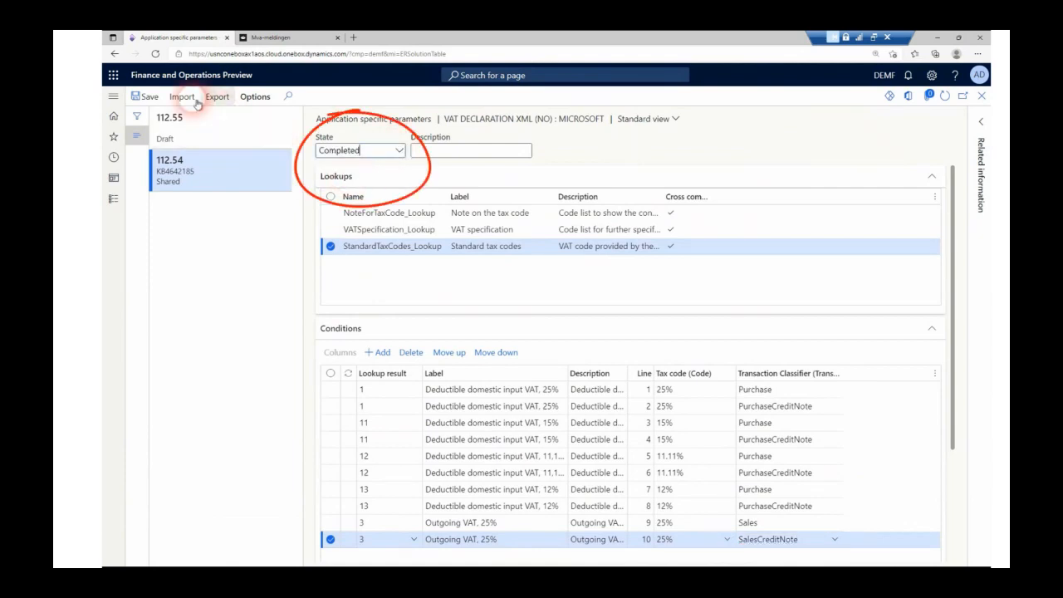
pyautogui.click(151, 97)
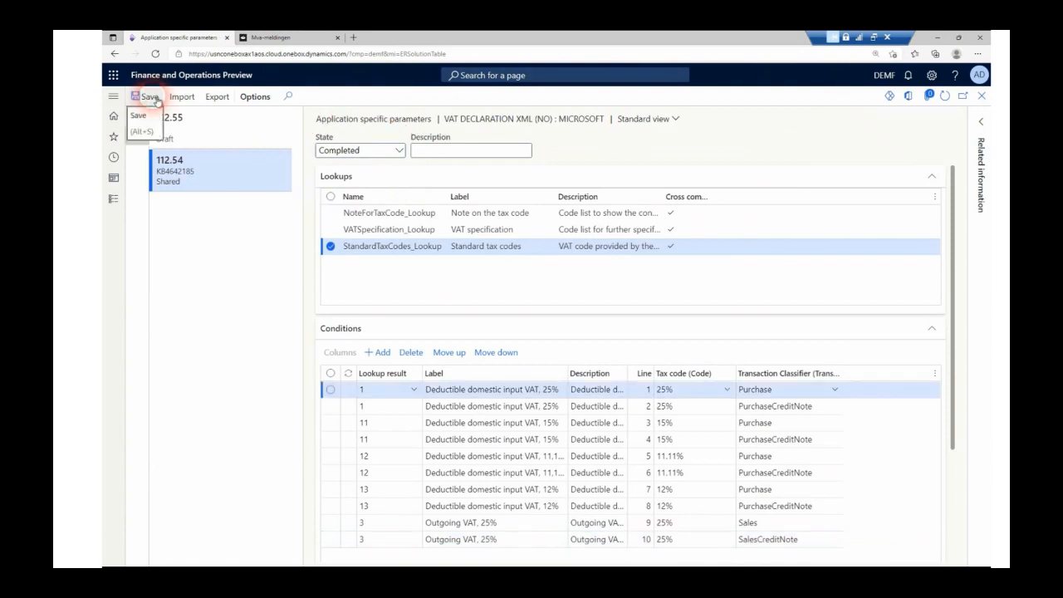
# Export the application specific parameters and prefix the downloaded XML file's name with "DEMF - DEMO-" in the Downloads folder
pyautogui.click(226, 97)
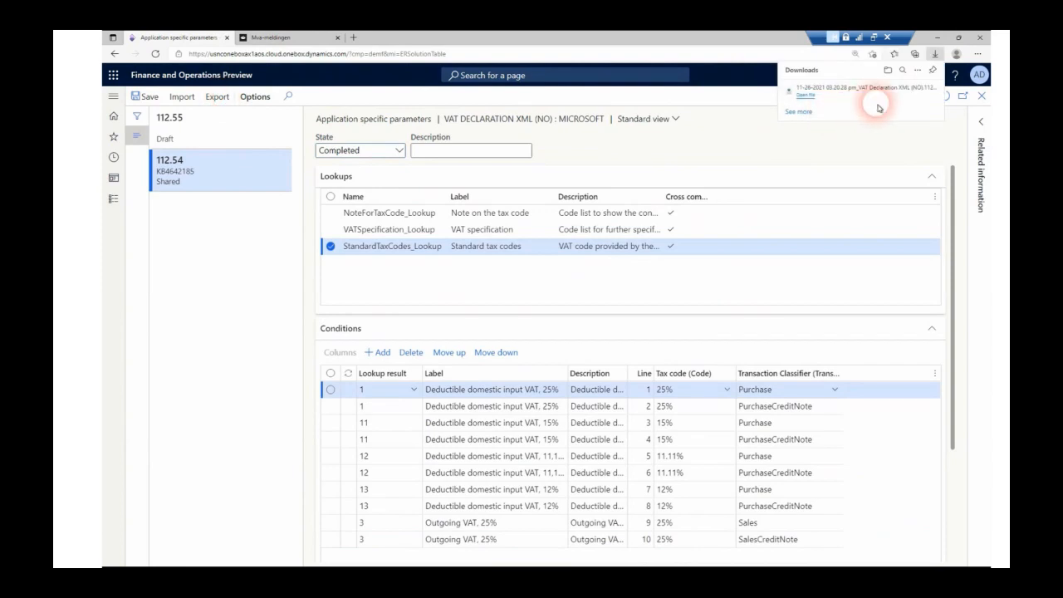
pyautogui.click(904, 91)
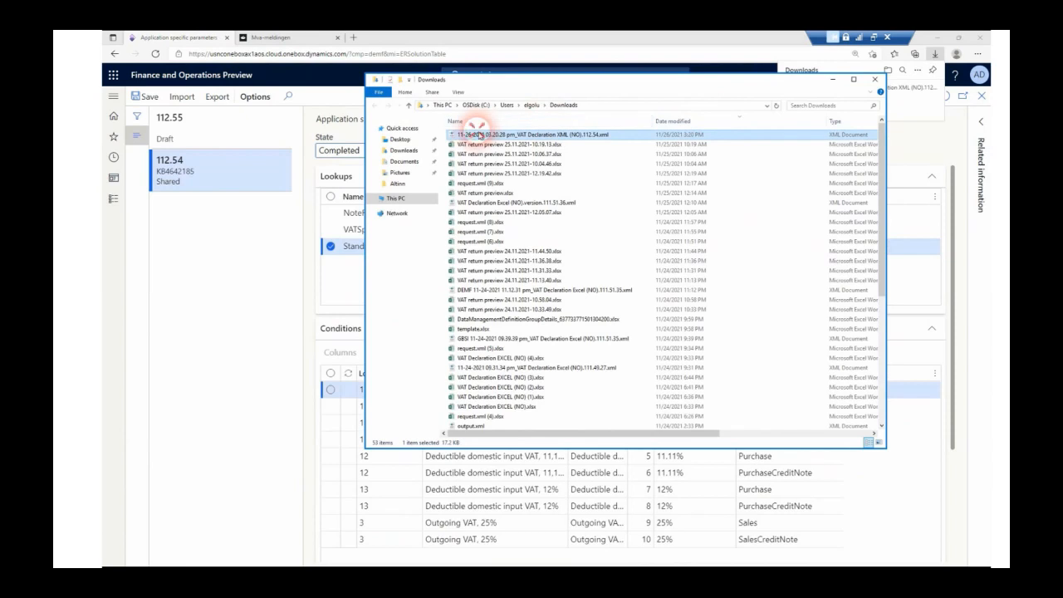
pyautogui.click(484, 132)
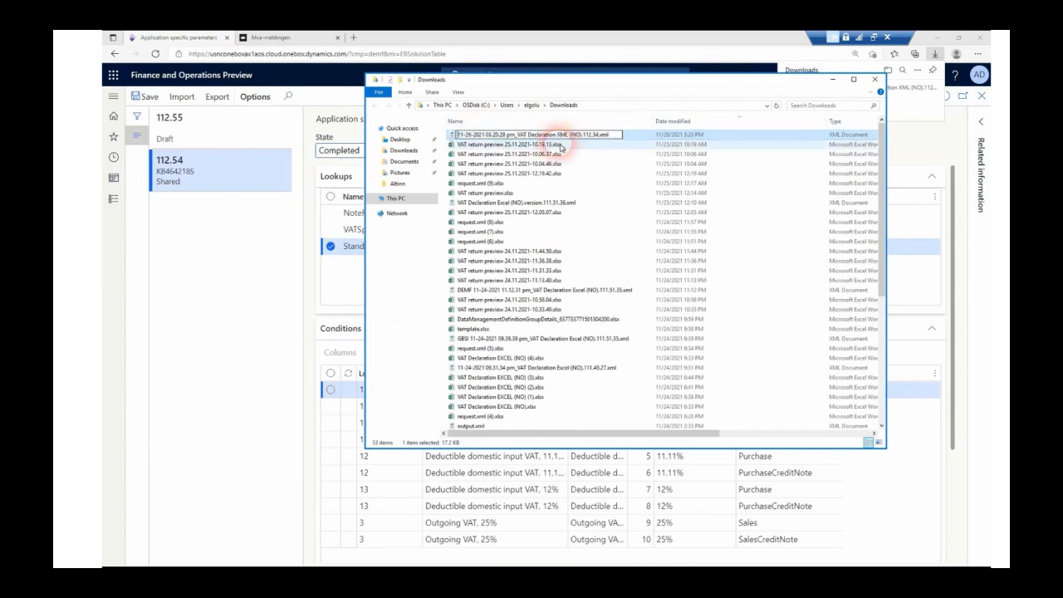
pyautogui.press('Home')
pyautogui.write('DEMF ')
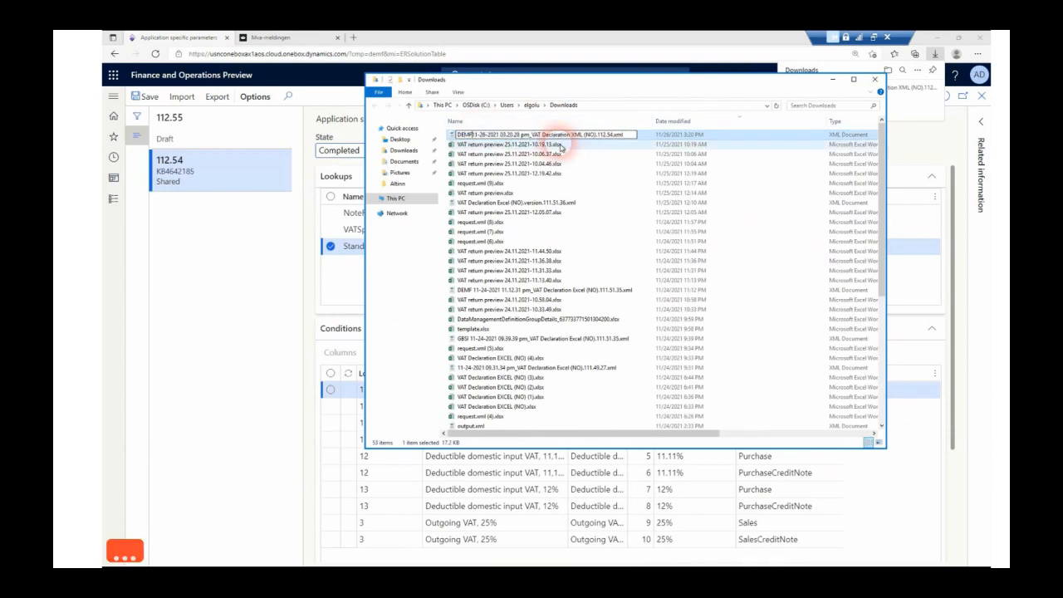
pyautogui.write('- DEMO ')
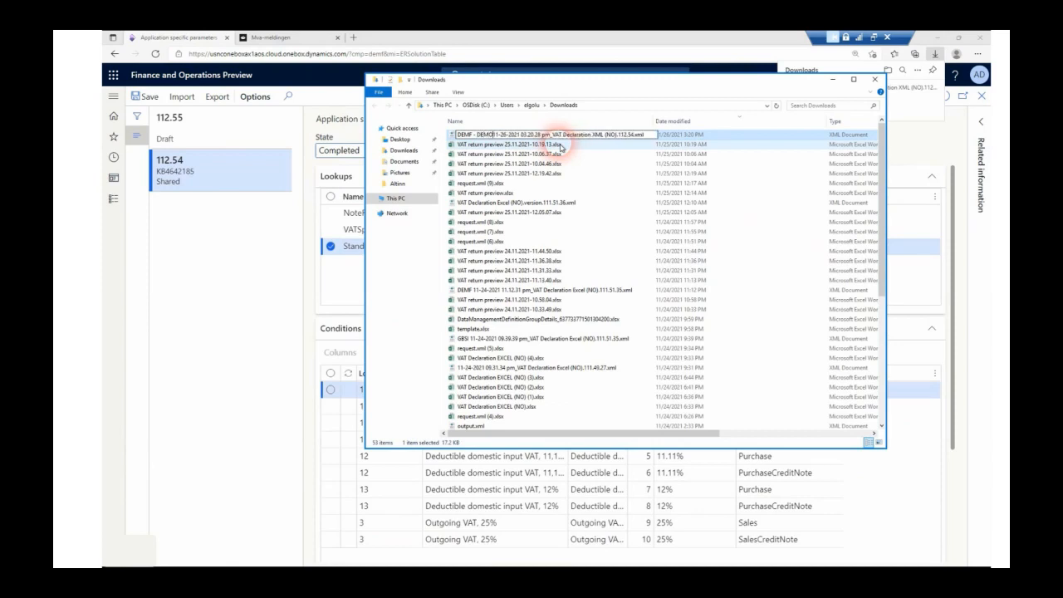
pyautogui.write('-')
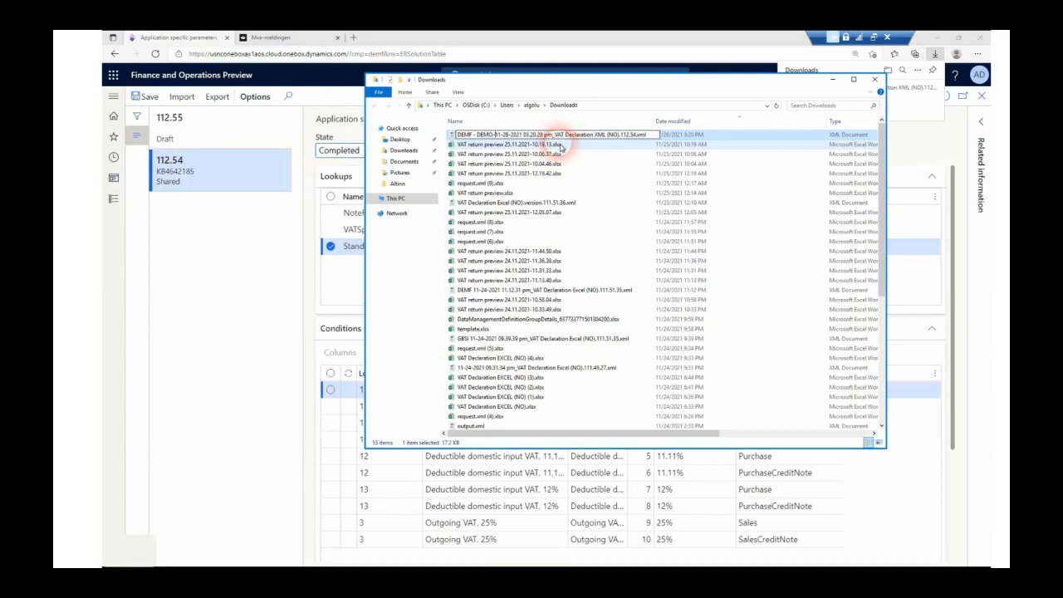
pyautogui.press('Return')
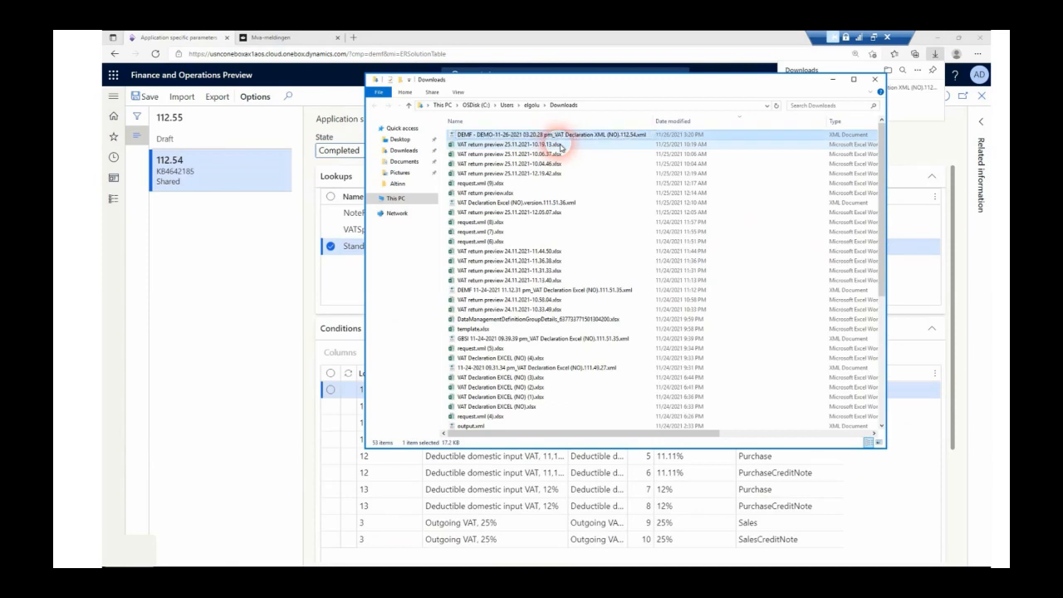
pyautogui.click(874, 80)
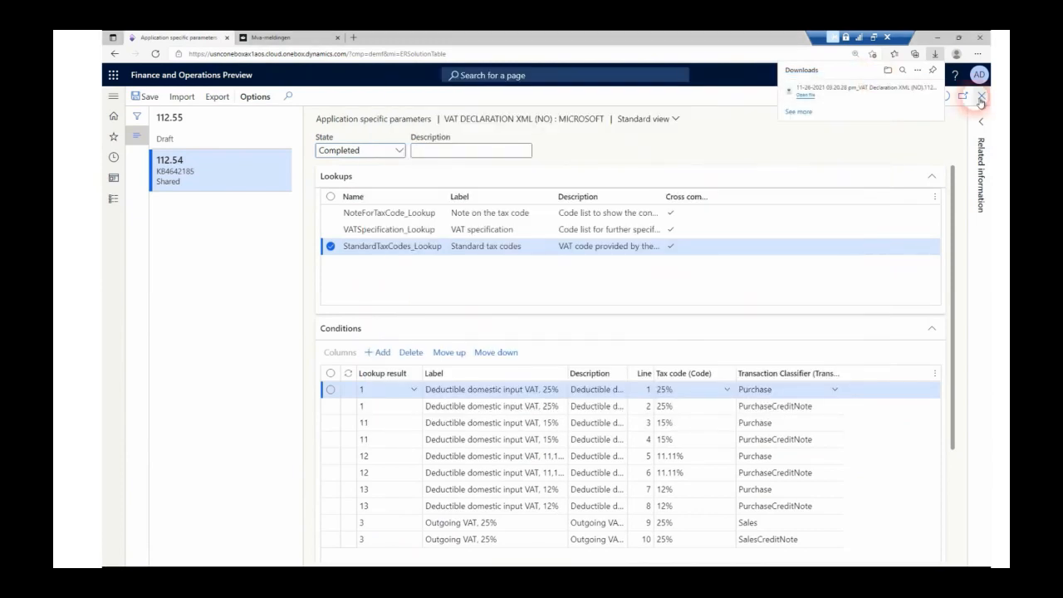
# Open the application specific parameters setup of VAT Declaration Excel (NO) and select version 112.54.39
pyautogui.click(980, 98)
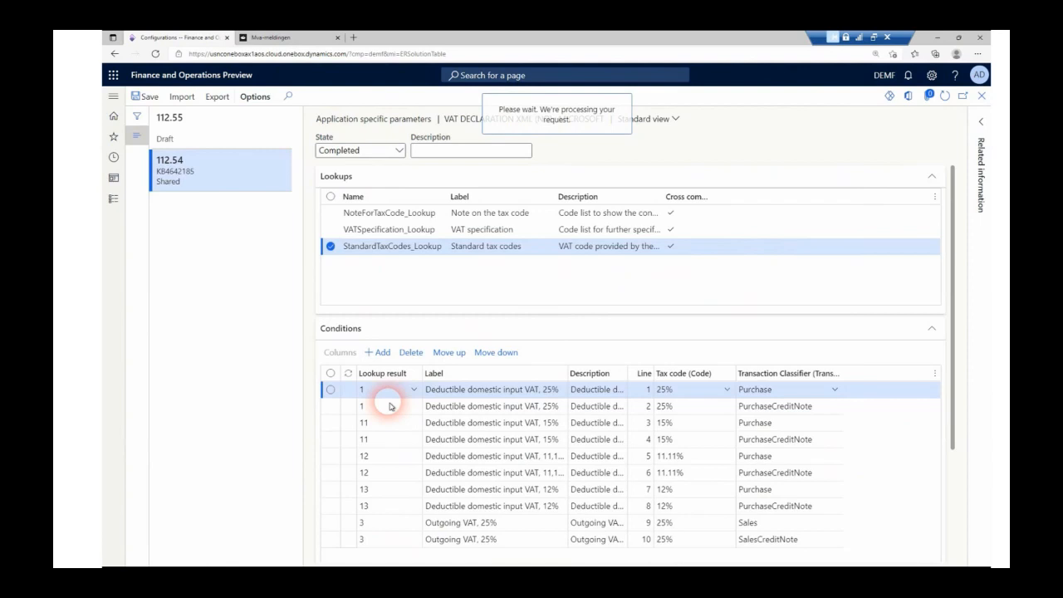
pyautogui.click(268, 403)
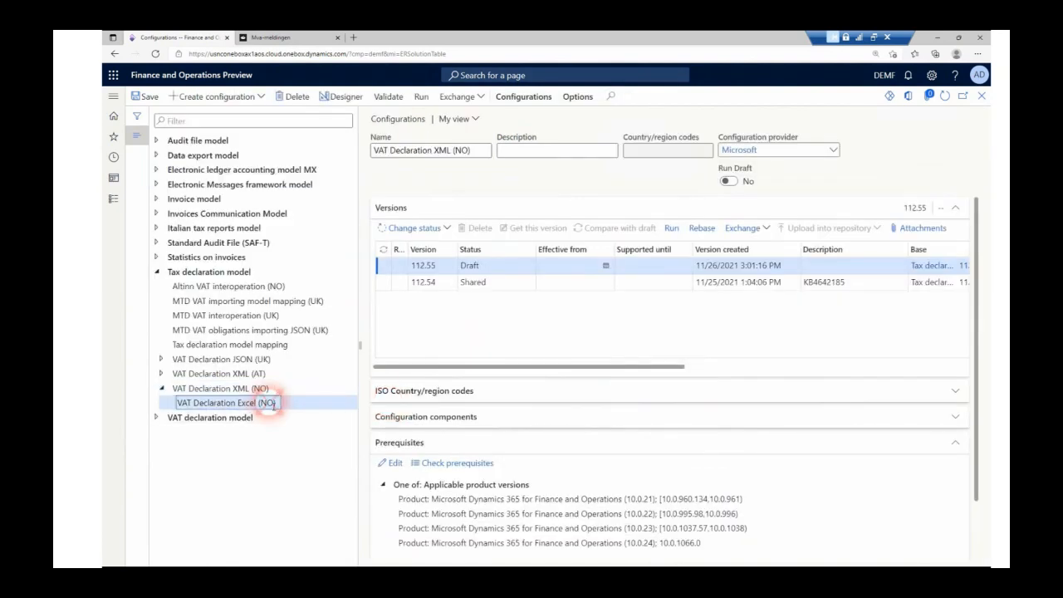
pyautogui.click(507, 98)
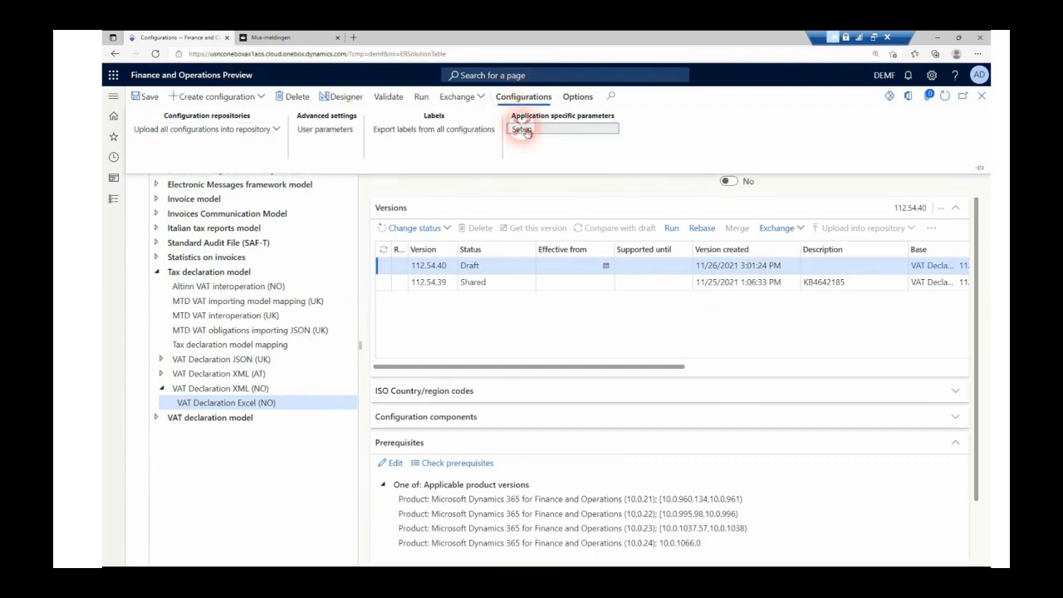
pyautogui.click(522, 130)
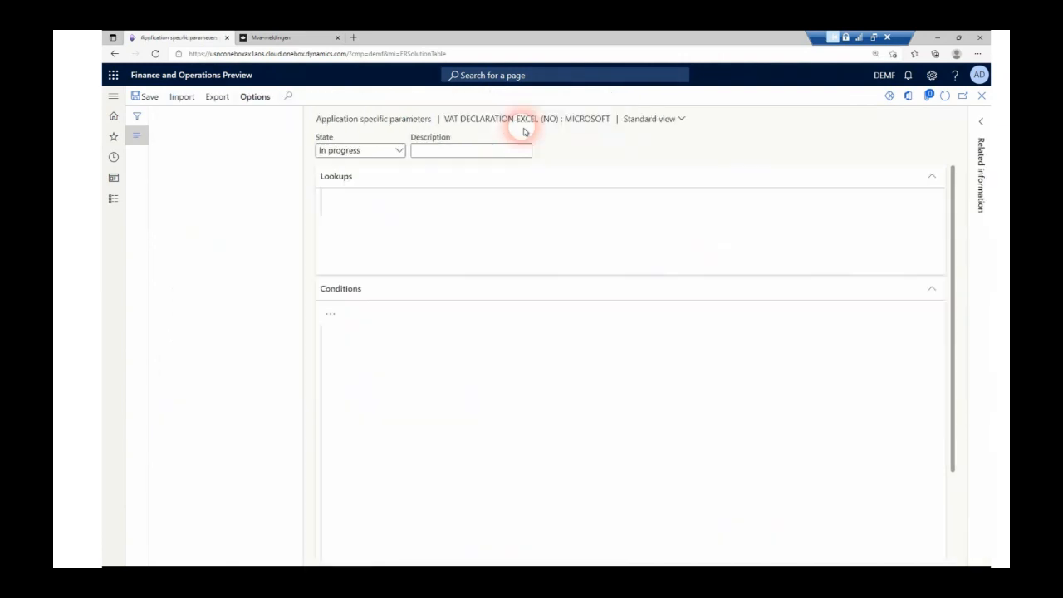
pyautogui.click(196, 163)
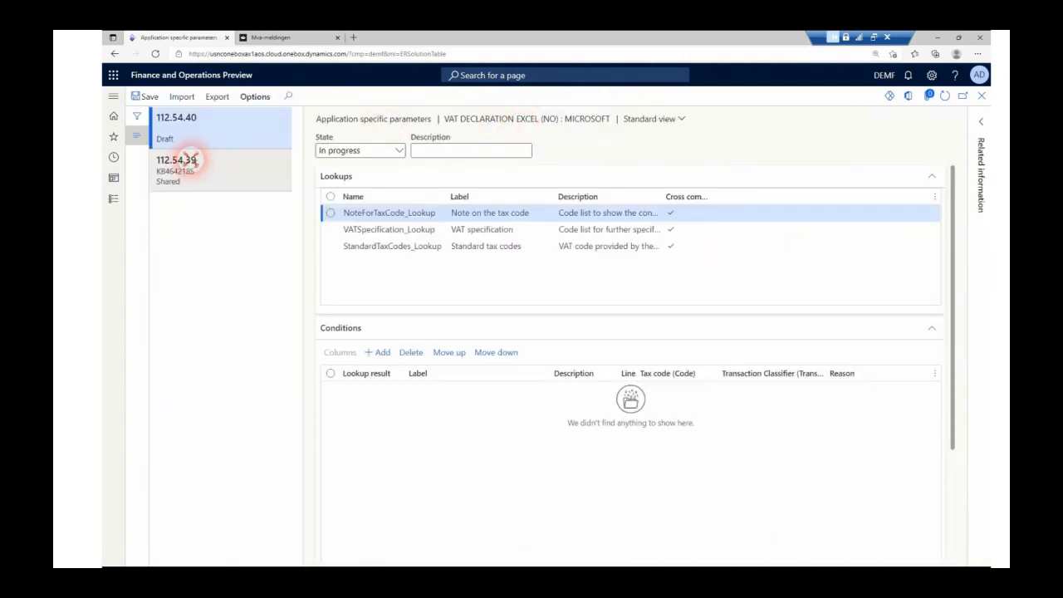
# Import the exported "DEMF - DEMO-11-26-2021 03.20.28 pm" XML file into version 112.54.39, accepting the override of current settings
pyautogui.click(184, 98)
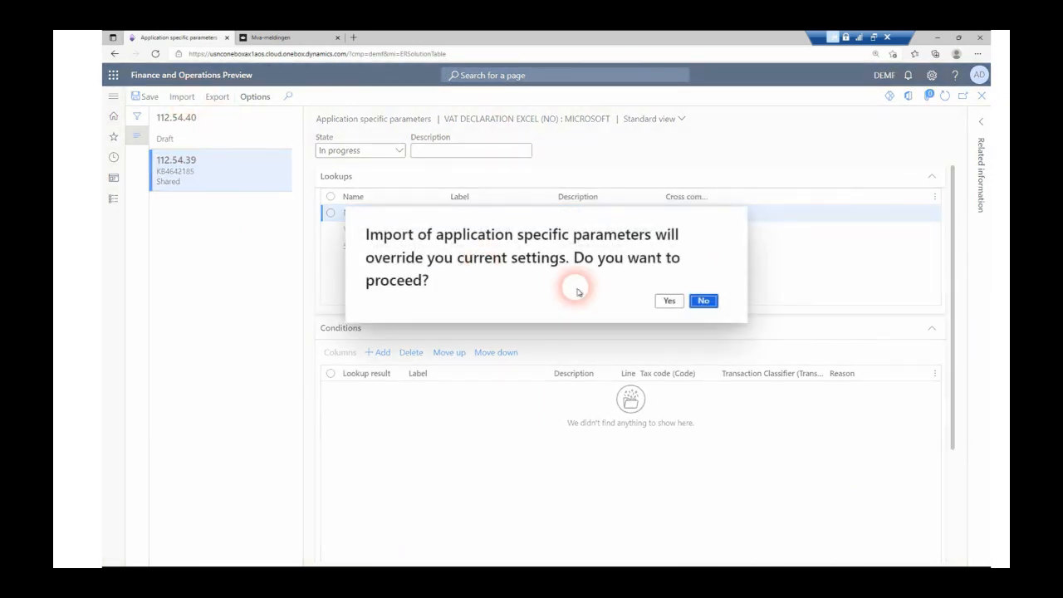
pyautogui.click(666, 301)
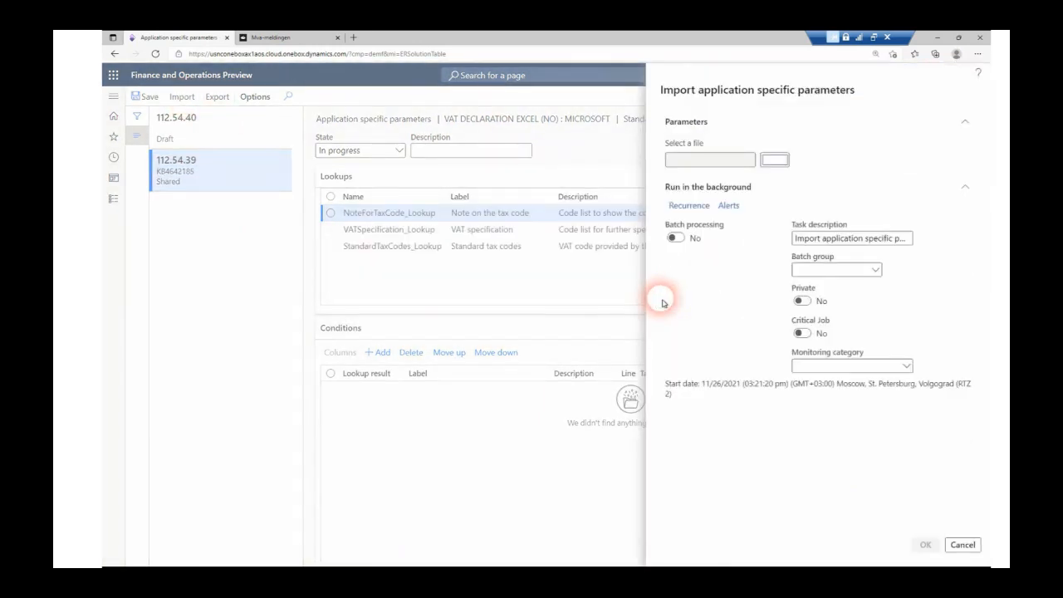
pyautogui.click(778, 159)
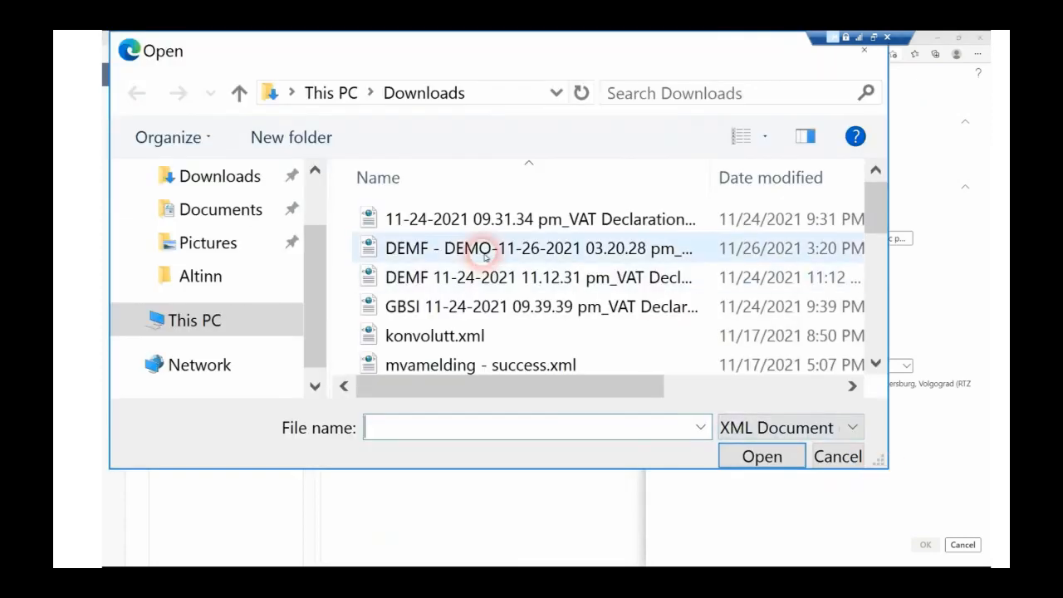
pyautogui.click(536, 264)
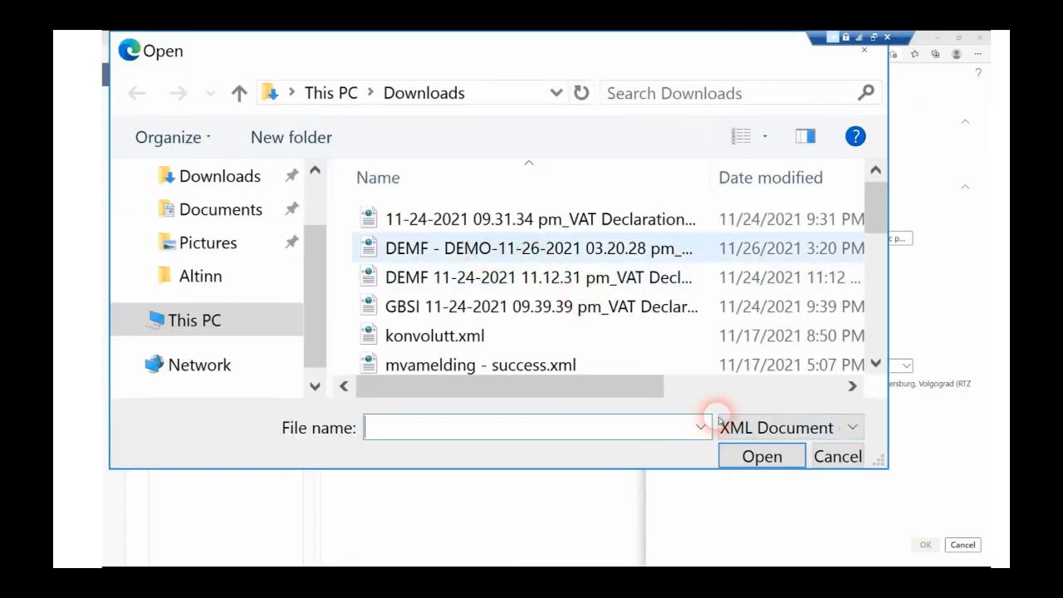
pyautogui.click(760, 456)
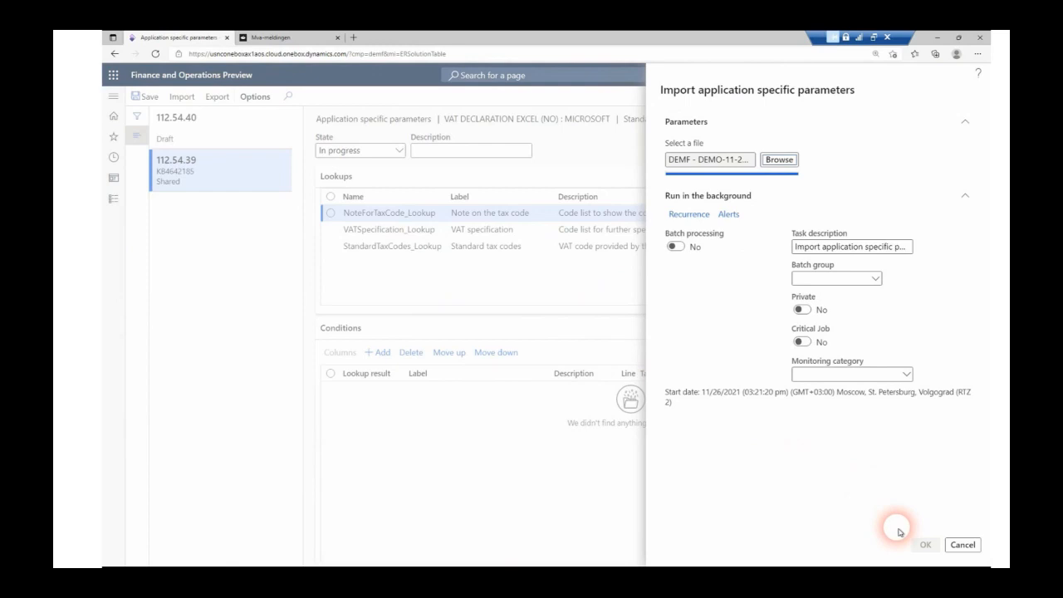
pyautogui.click(927, 547)
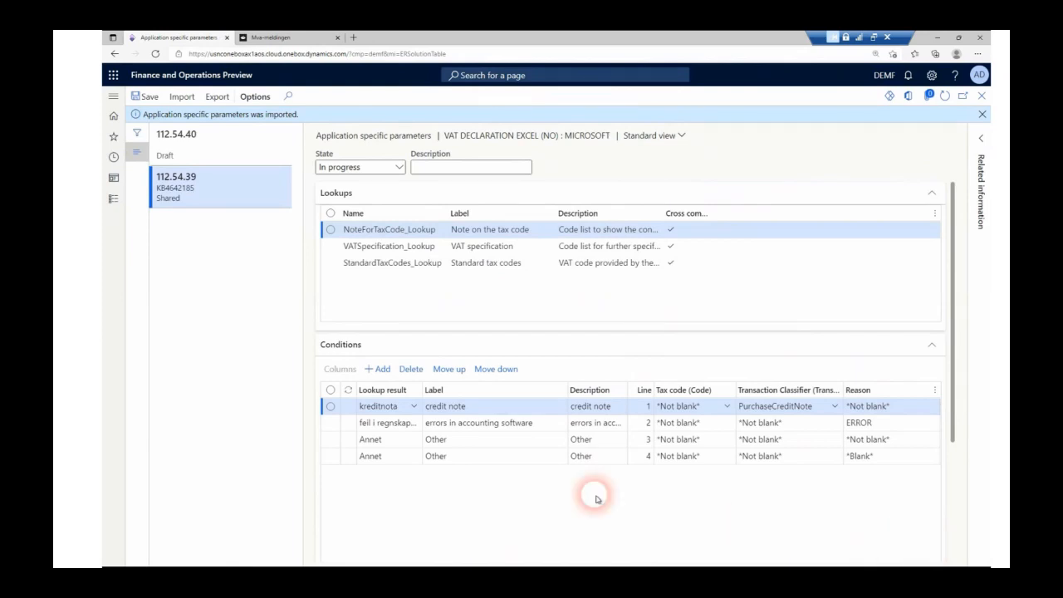
# Check the imported VAT specification and standard tax code conditions, then set version 112.54.39 to Completed and save it
pyautogui.click(408, 249)
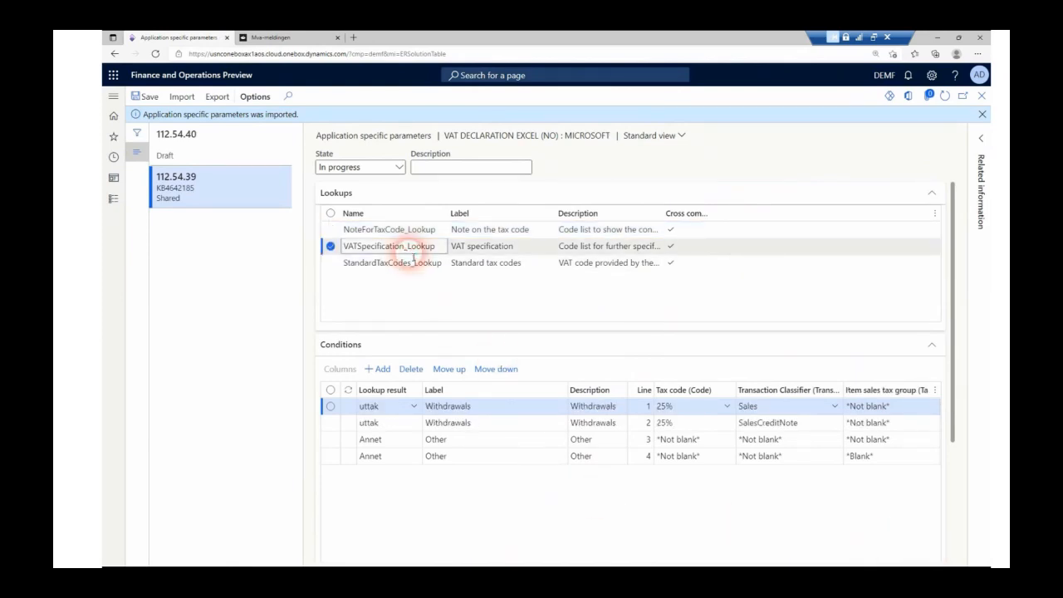
pyautogui.click(412, 262)
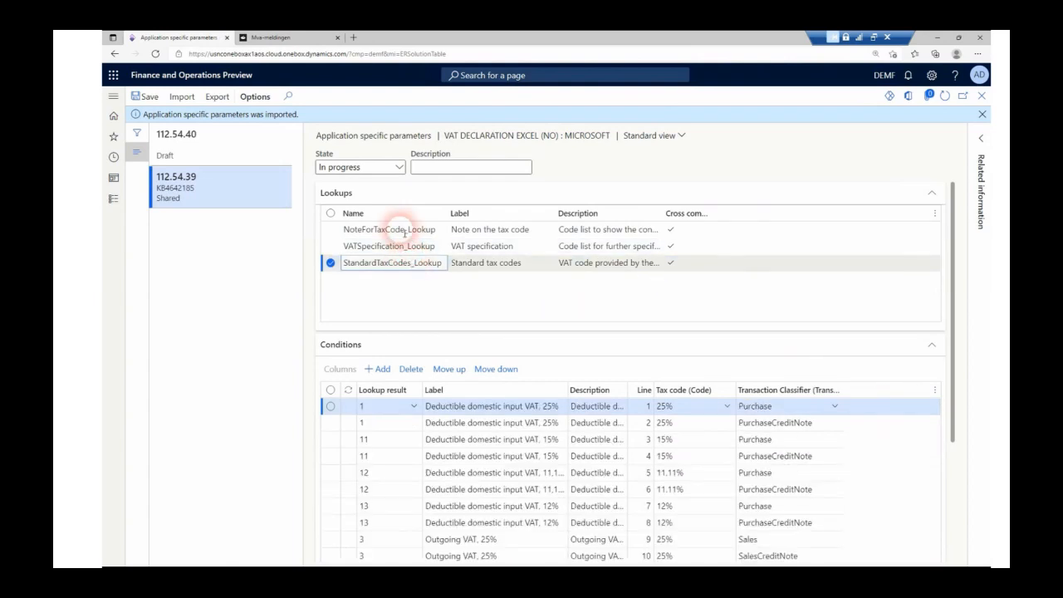
pyautogui.click(401, 167)
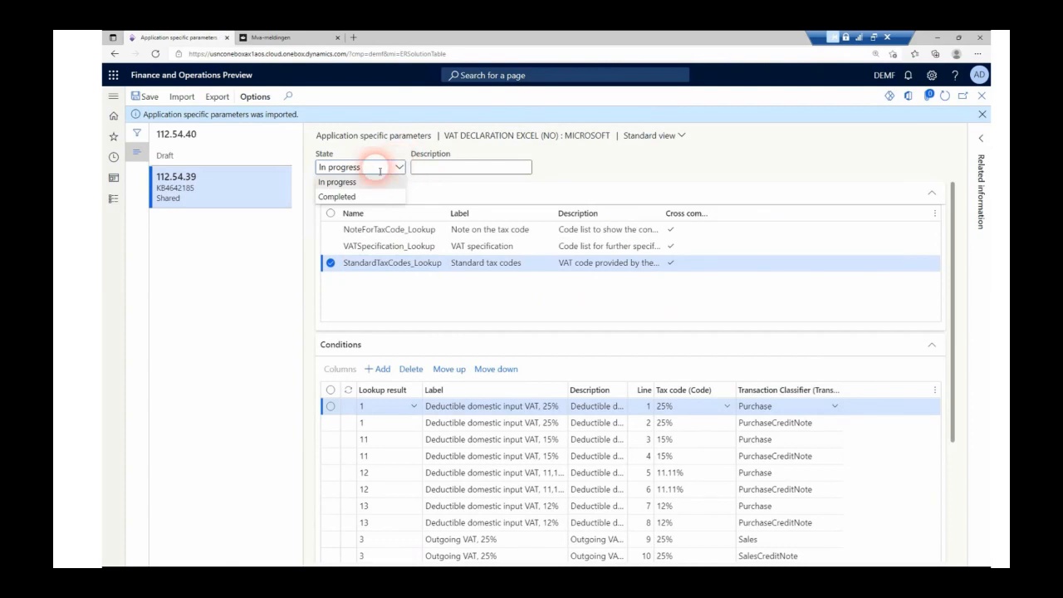
pyautogui.click(336, 196)
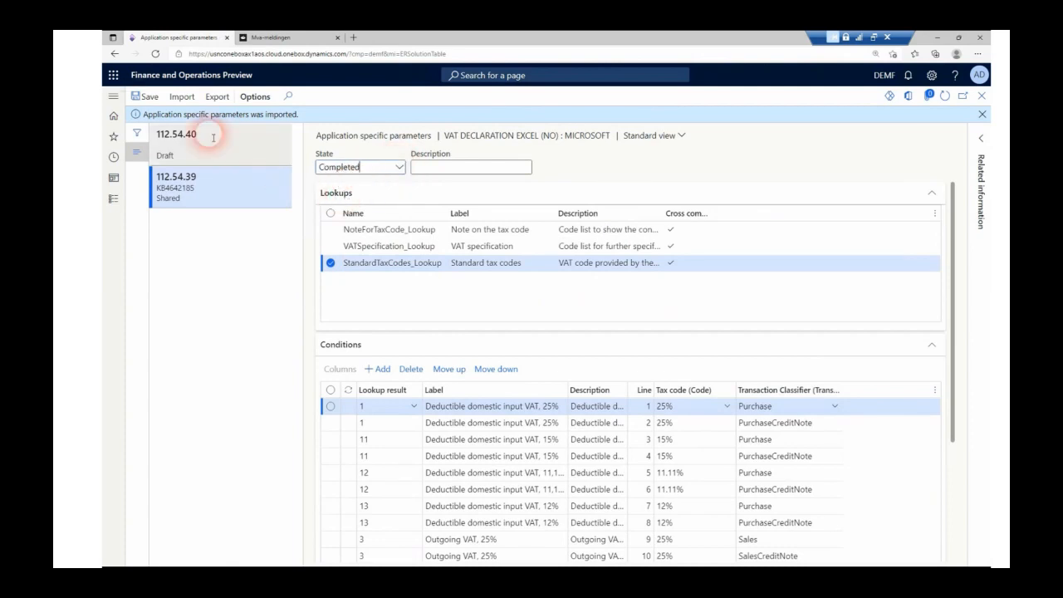
pyautogui.click(150, 97)
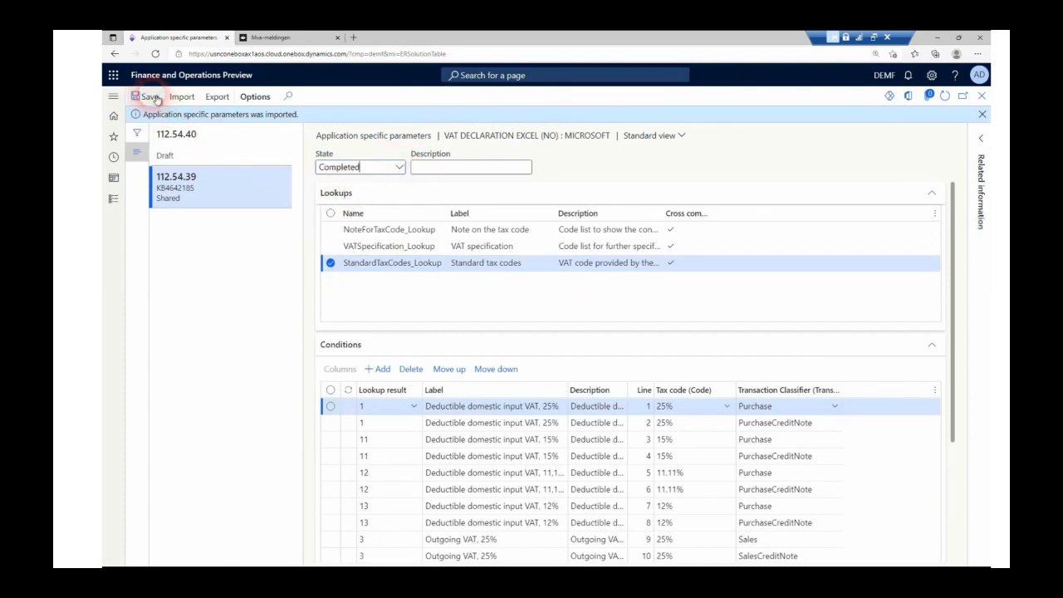
pyautogui.click(980, 113)
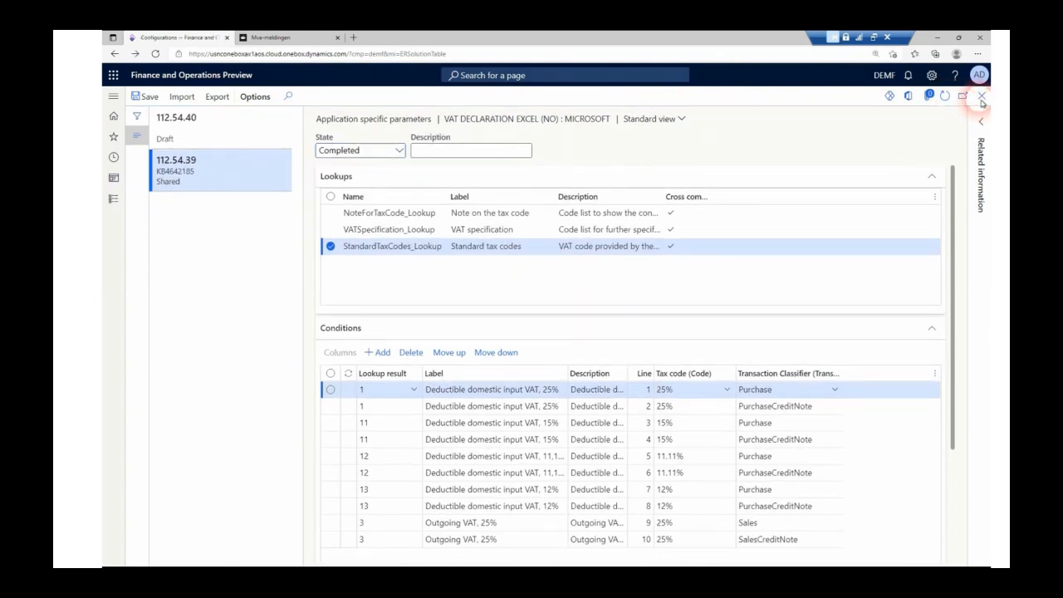
pyautogui.click(981, 96)
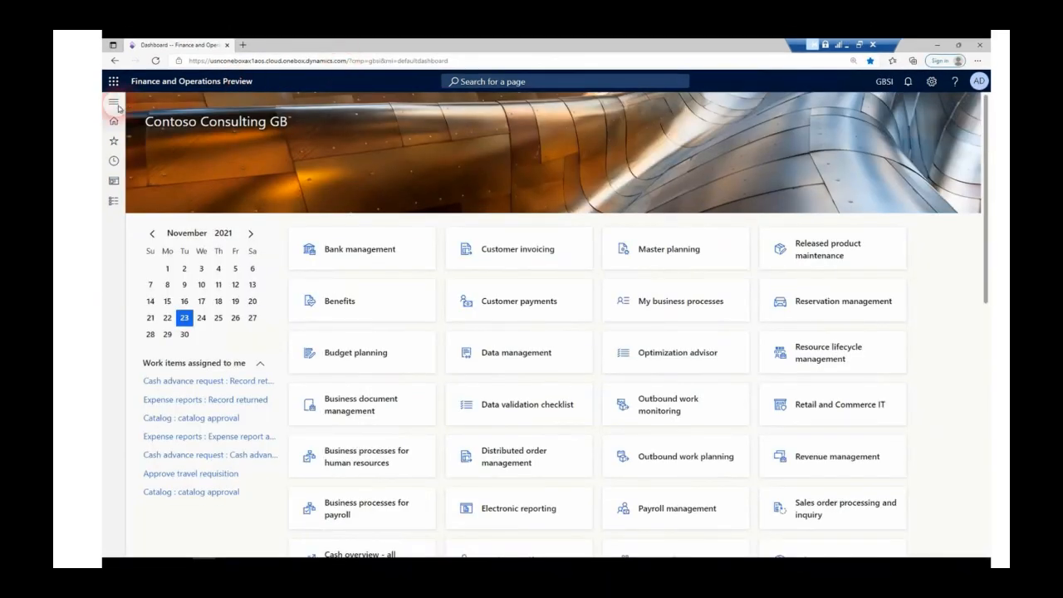
# Create an import project with the group name "NO VAT EM import" in the Data management workspace
pyautogui.click(115, 102)
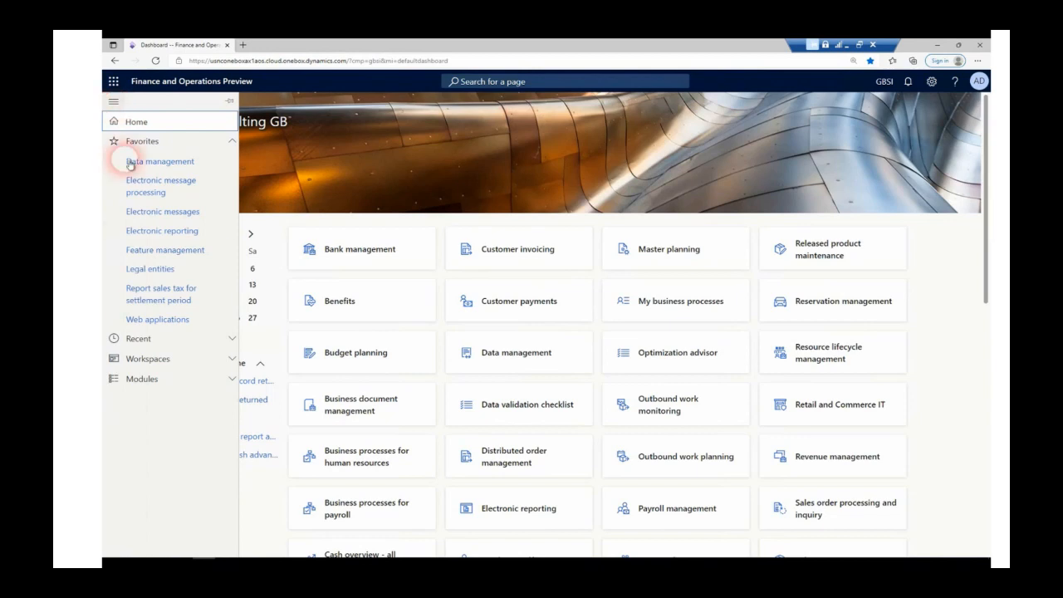
pyautogui.click(152, 359)
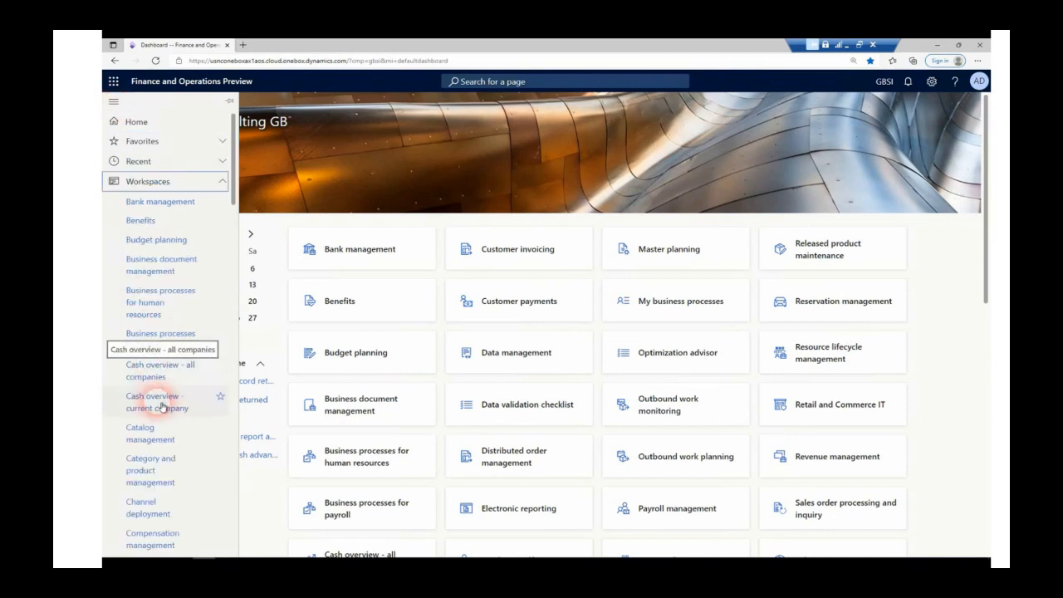
pyautogui.scroll(-3, 162, 407)
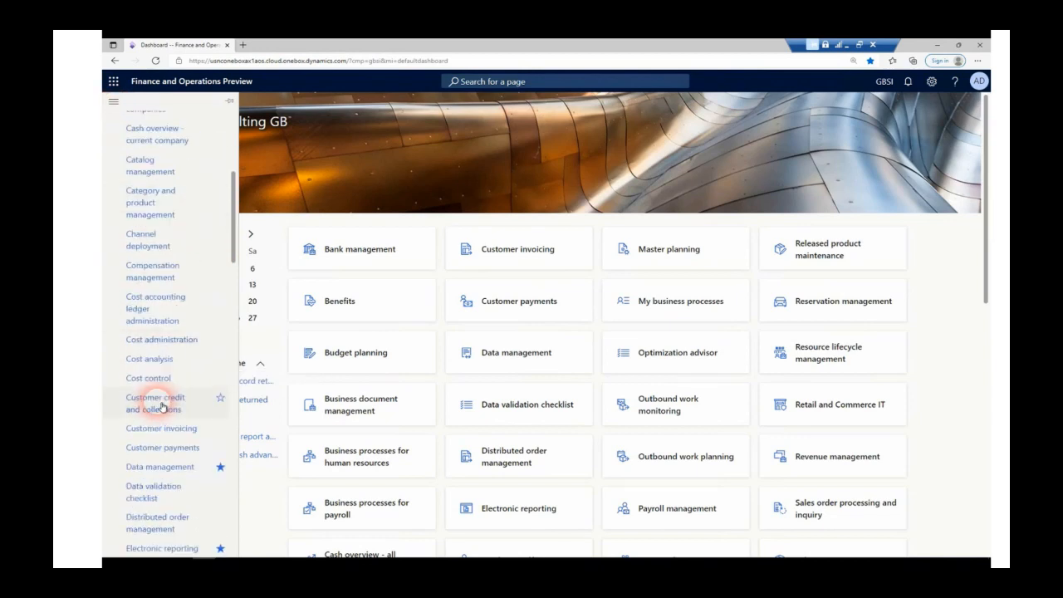
pyautogui.click(161, 468)
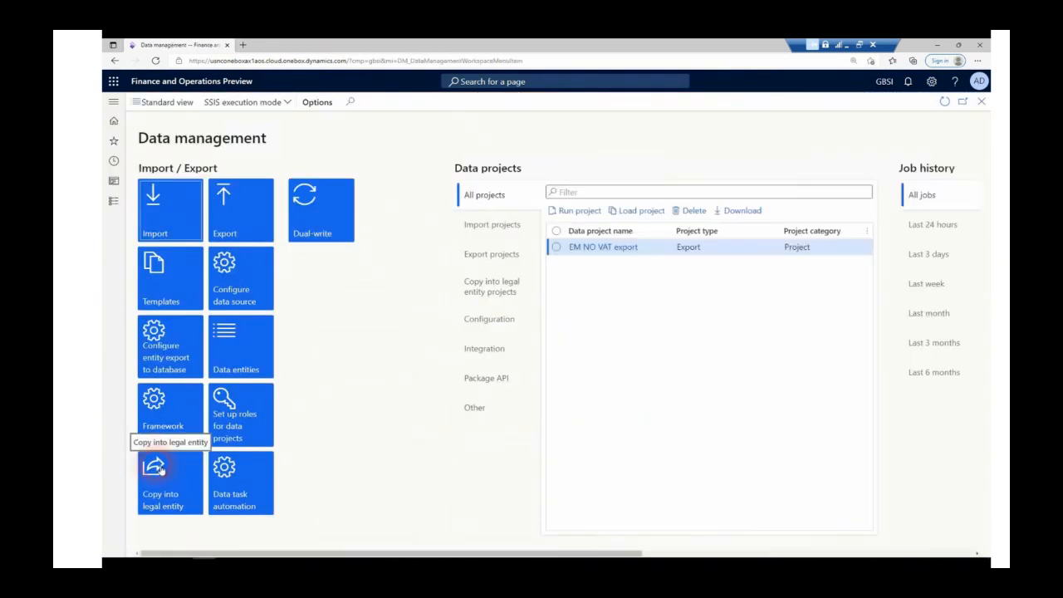
pyautogui.click(165, 211)
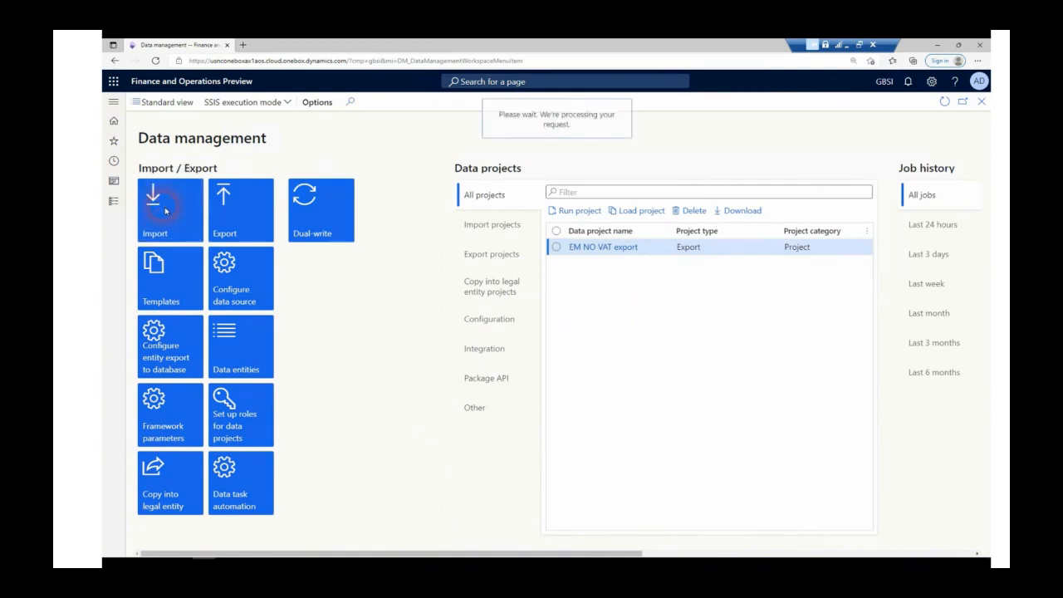
pyautogui.click(178, 271)
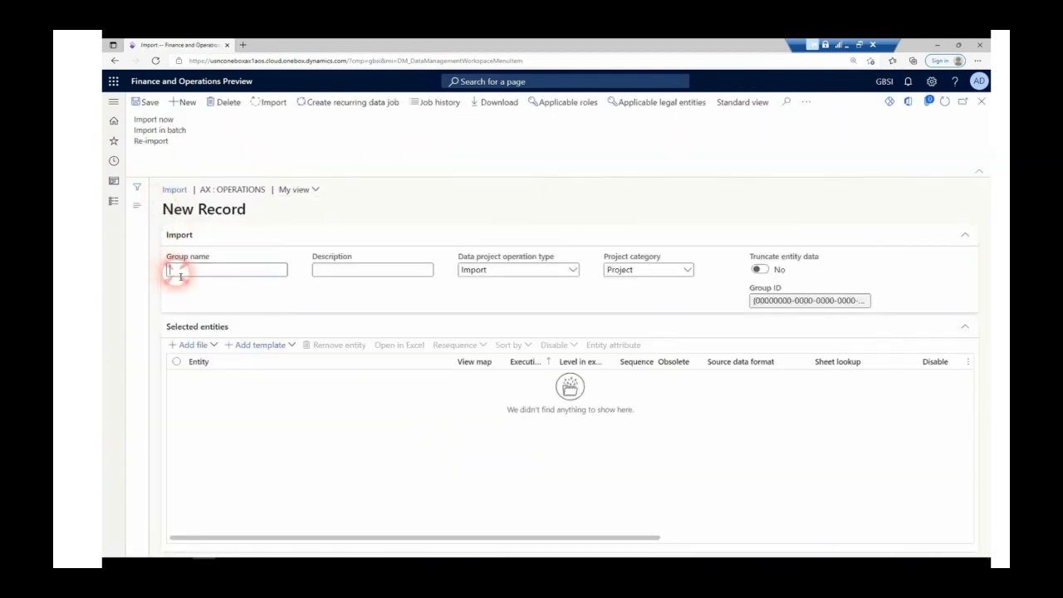
pyautogui.write('NO VAT EM import')
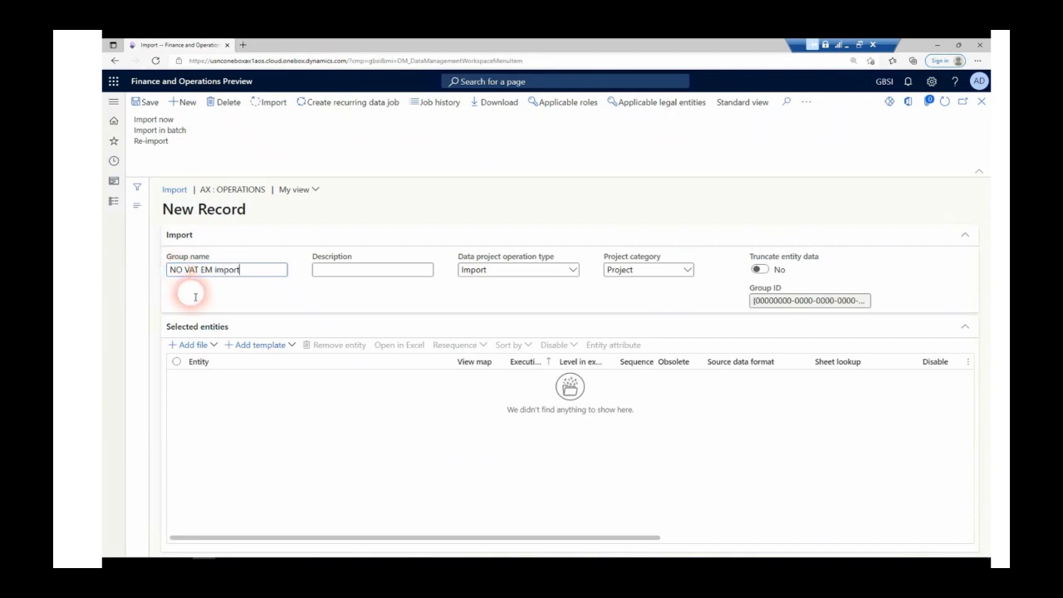
# Add the package file "VAT return – Altinn v1 KB4642184.zip" from the Altinn folder to the project, using the Package source data format
pyautogui.click(200, 347)
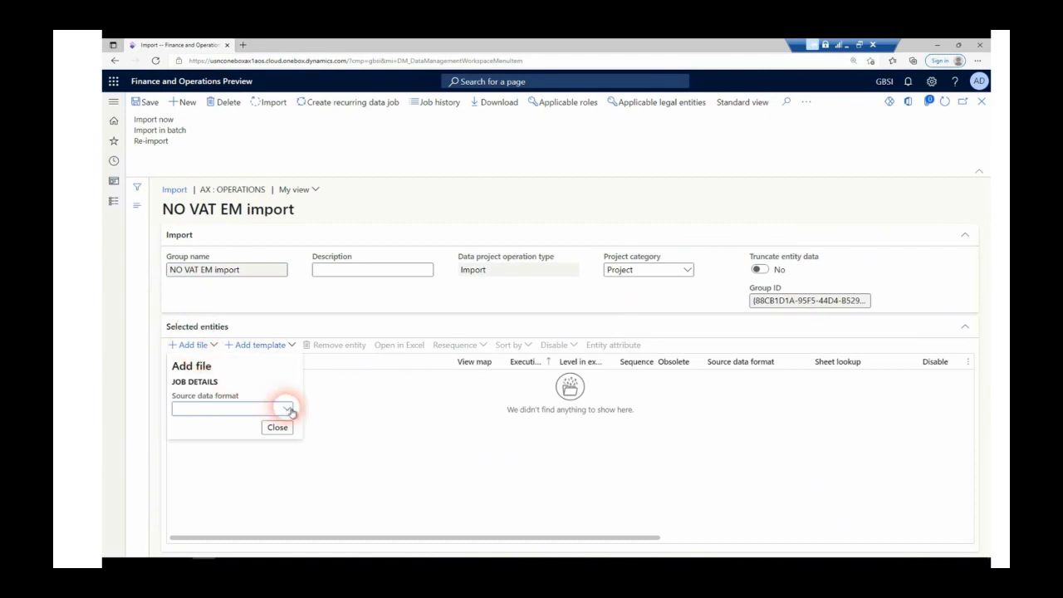
pyautogui.click(287, 408)
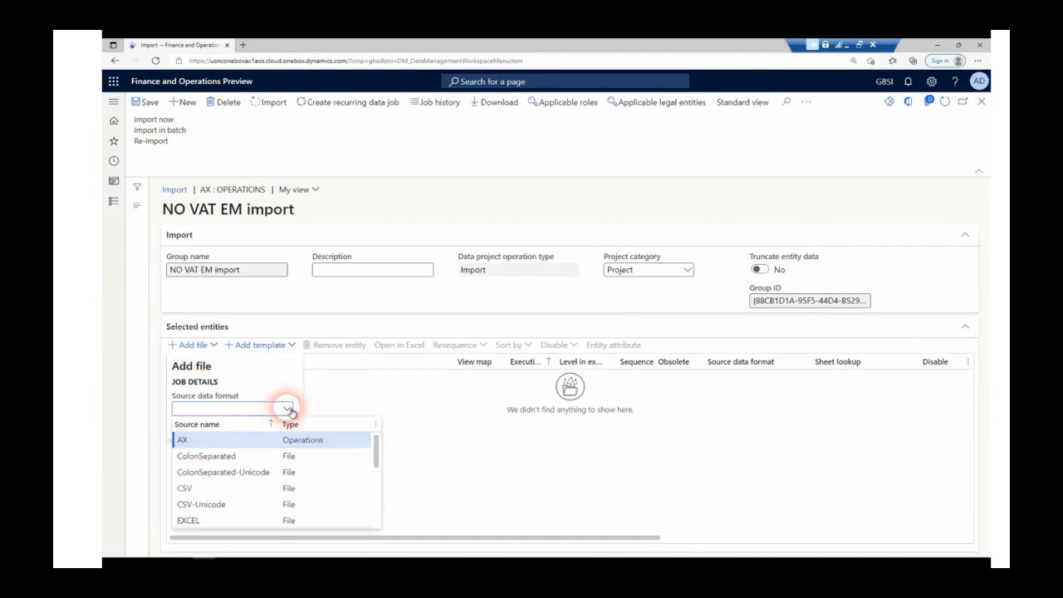
pyautogui.moveTo(376, 447); pyautogui.dragTo(378, 464)
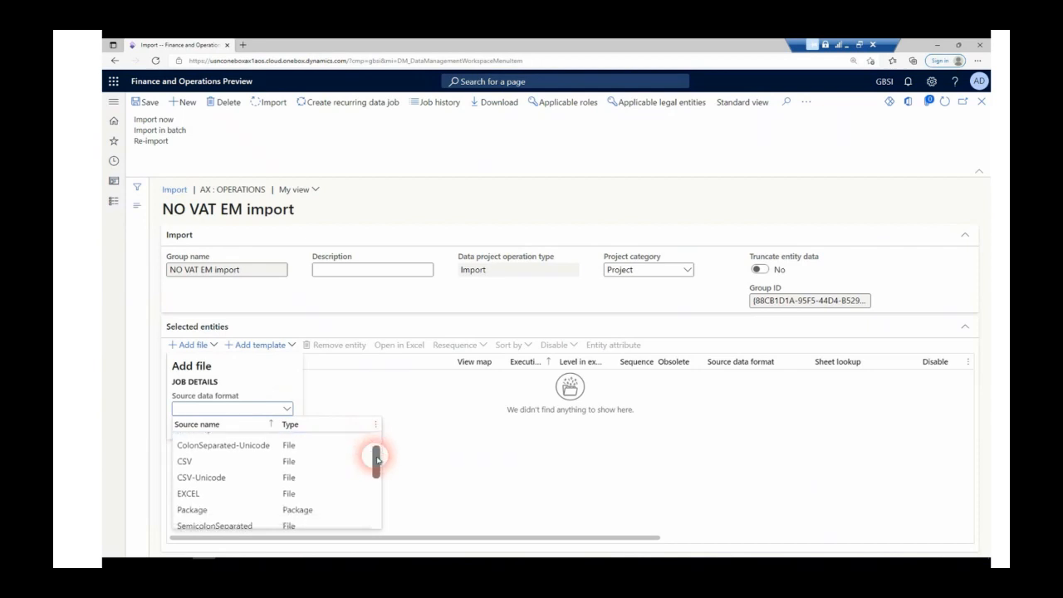
pyautogui.click(326, 512)
pyautogui.click(306, 453)
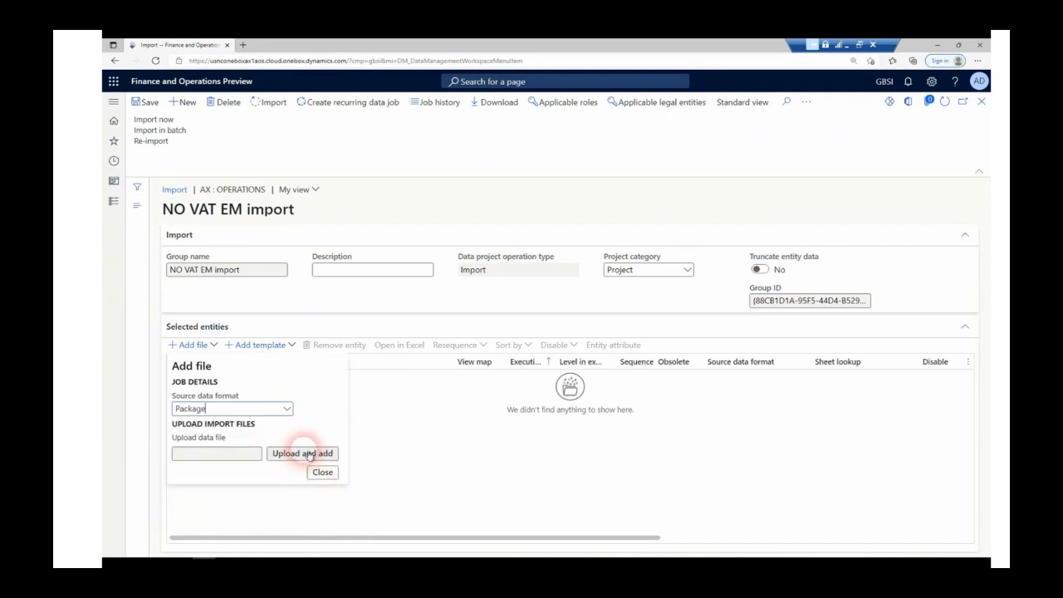
pyautogui.click(451, 247)
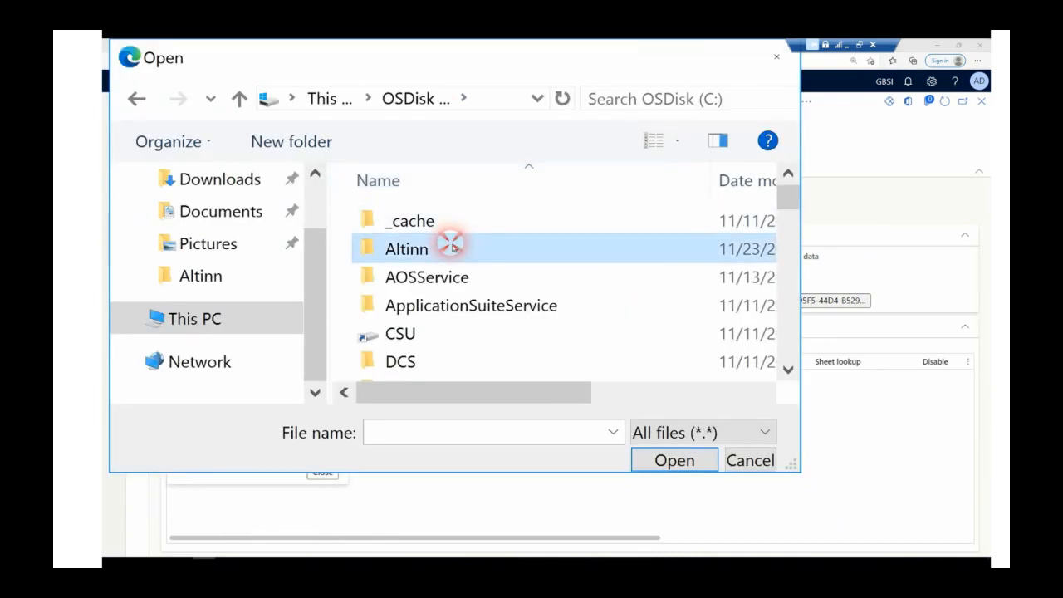
pyautogui.doubleClick(451, 247)
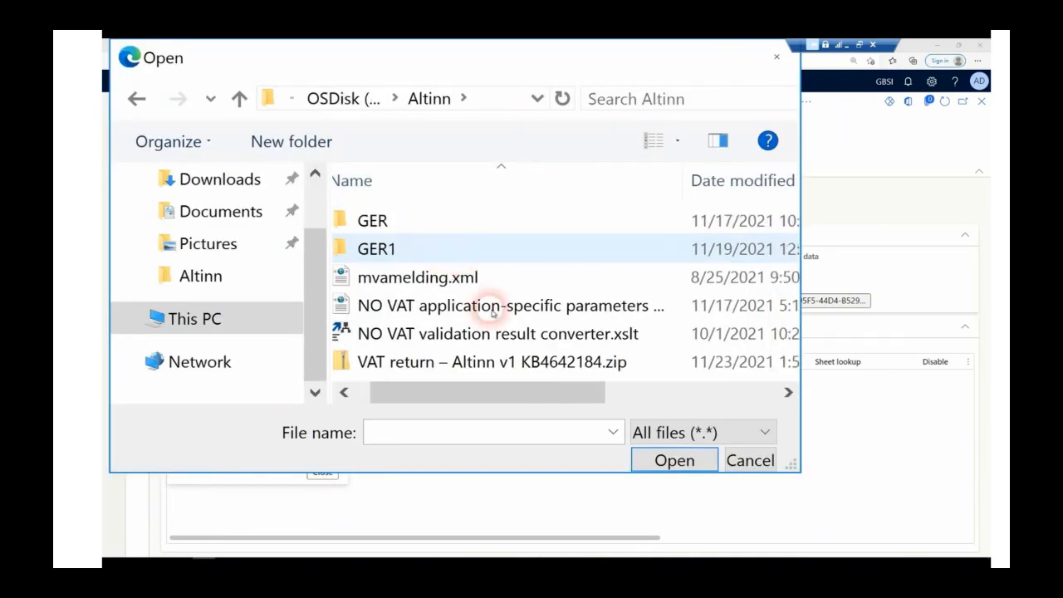
pyautogui.click(496, 362)
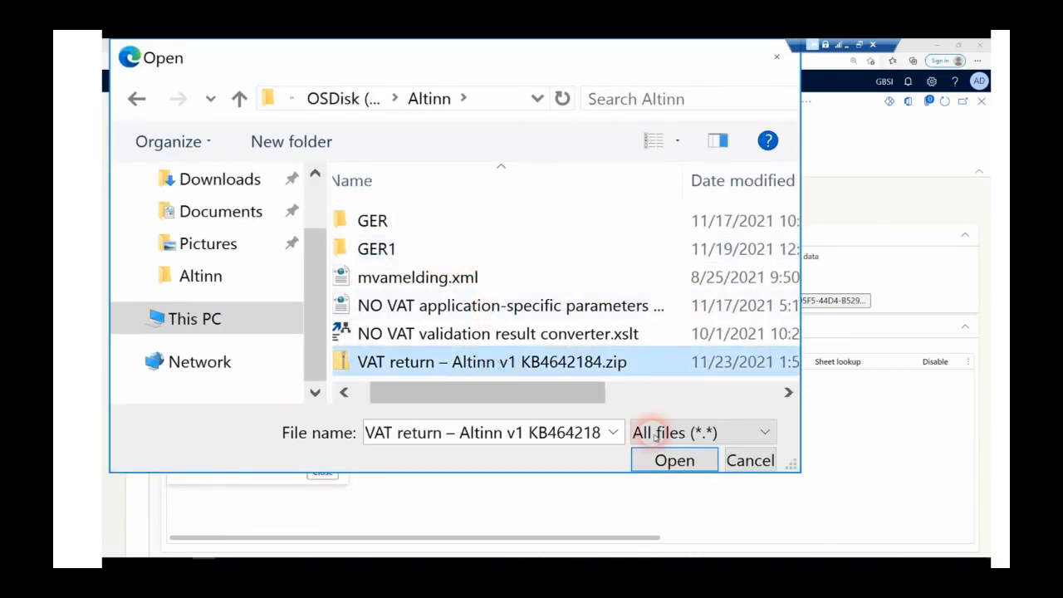
pyautogui.click(672, 455)
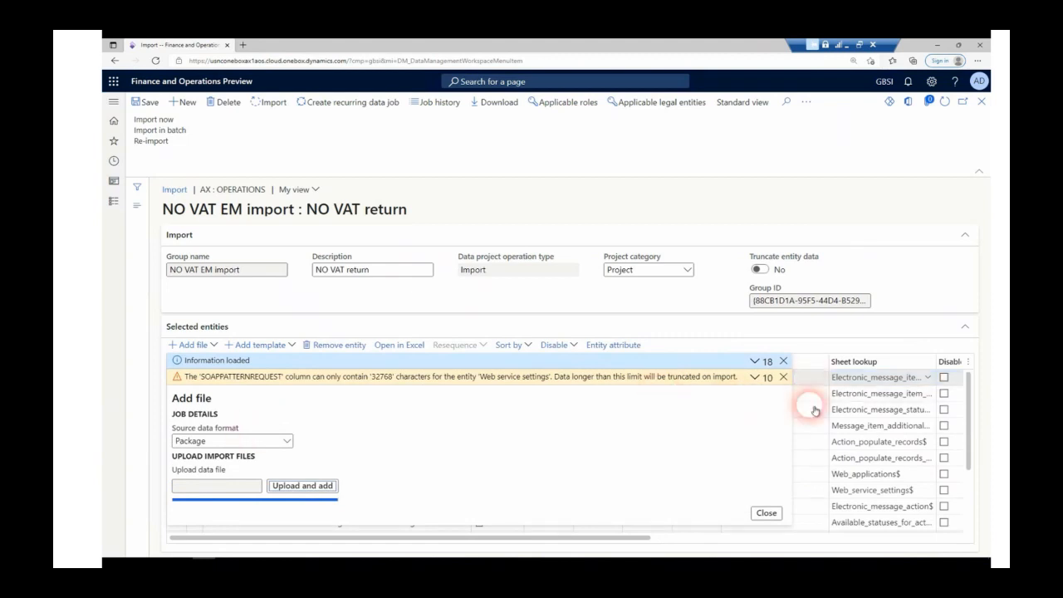
pyautogui.click(768, 513)
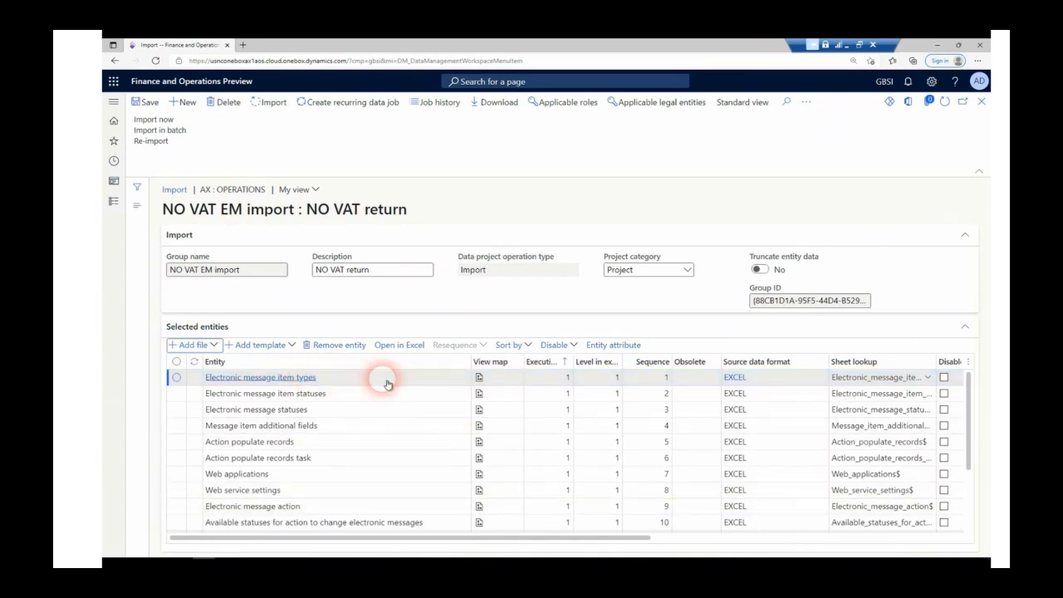
# Generate the staging-to-target mapping of the Electronic message item types entity from scratch, save it and return to the import project
pyautogui.click(309, 380)
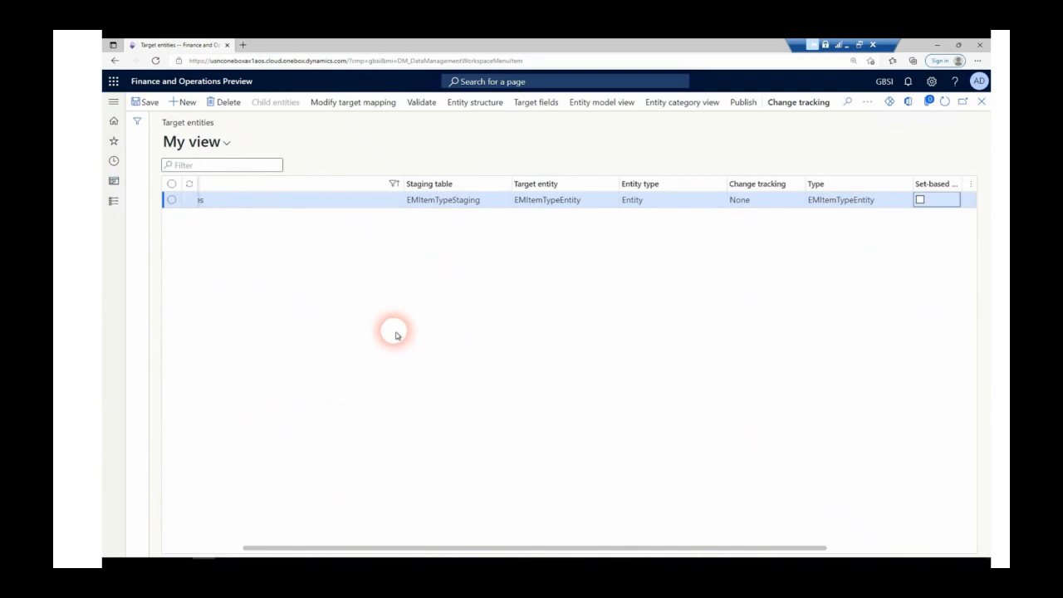
pyautogui.click(339, 106)
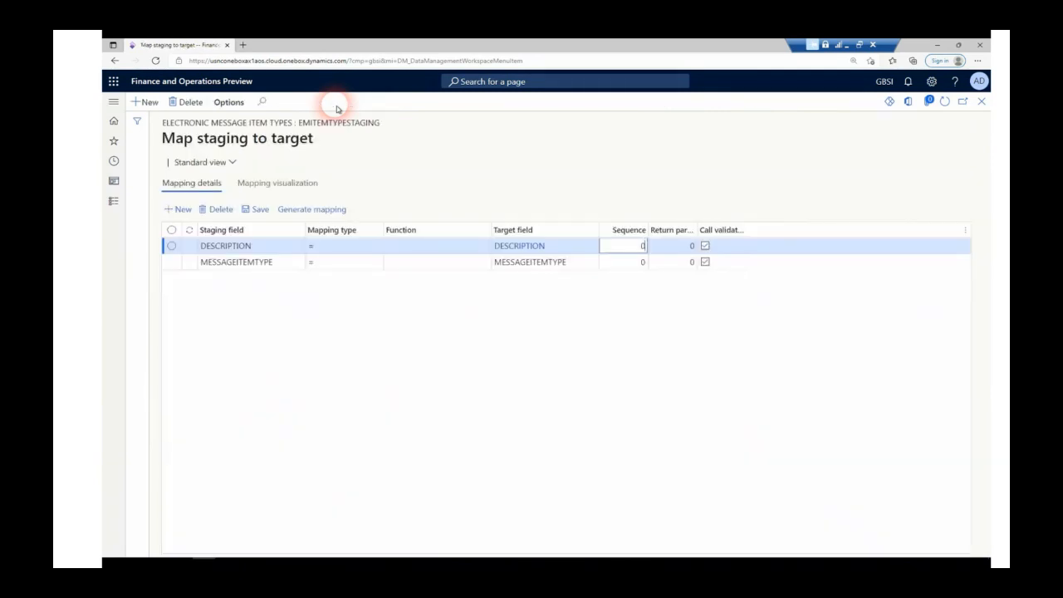
pyautogui.click(323, 212)
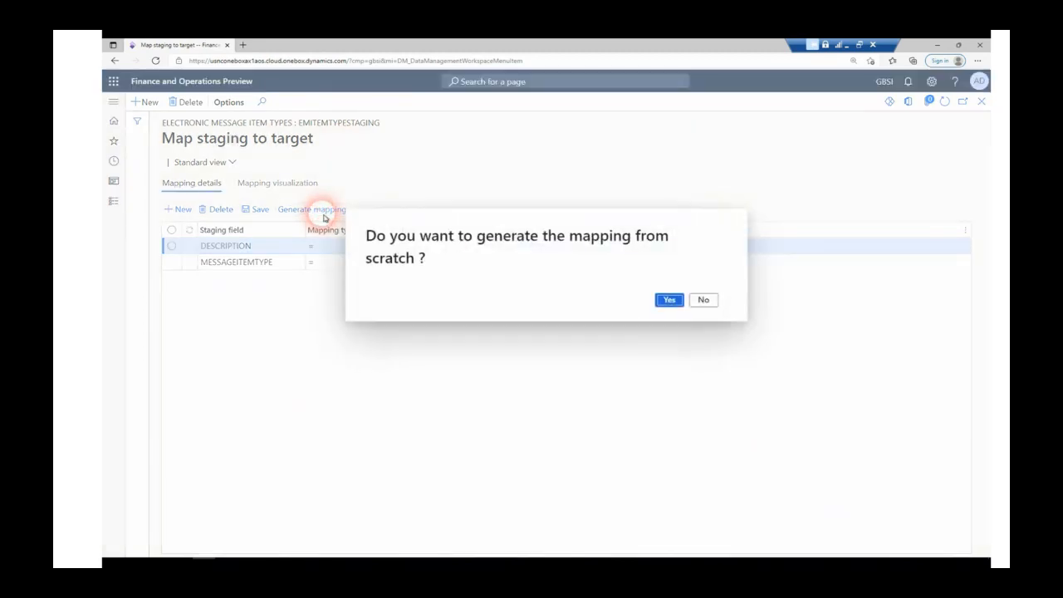
pyautogui.click(665, 304)
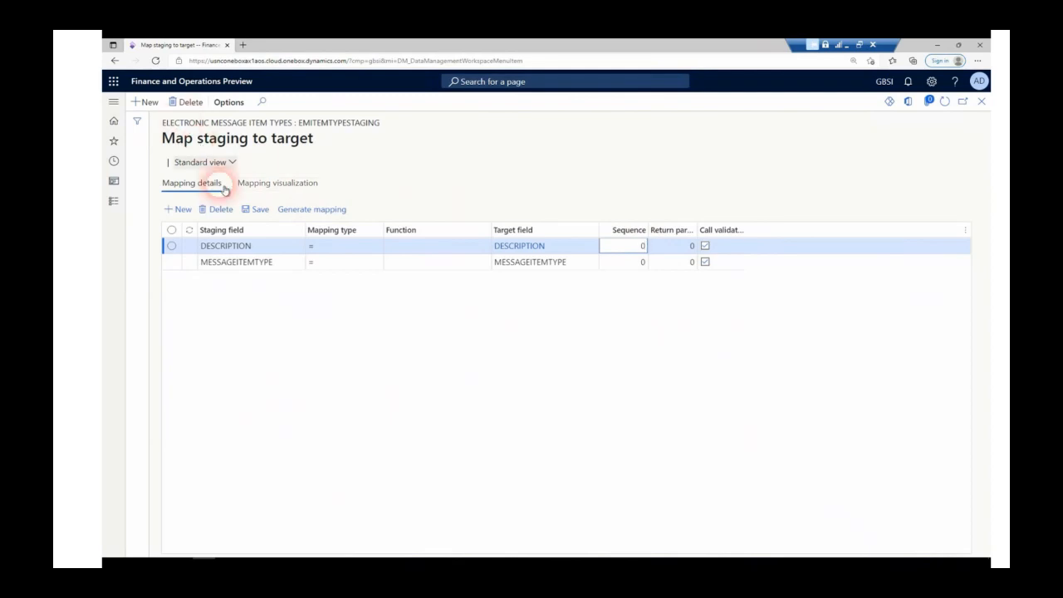
pyautogui.click(259, 210)
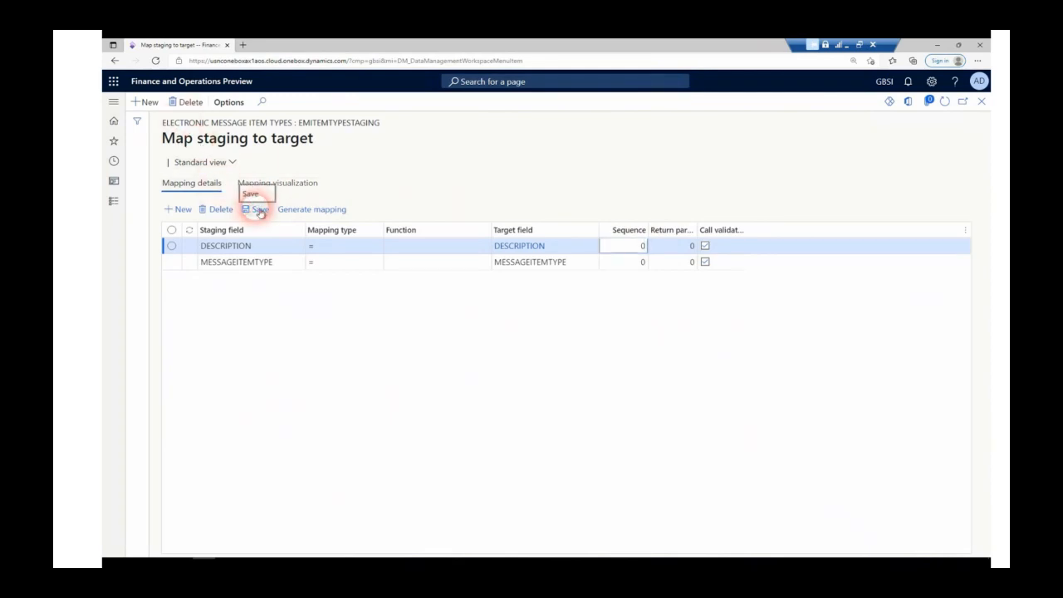
pyautogui.click(984, 107)
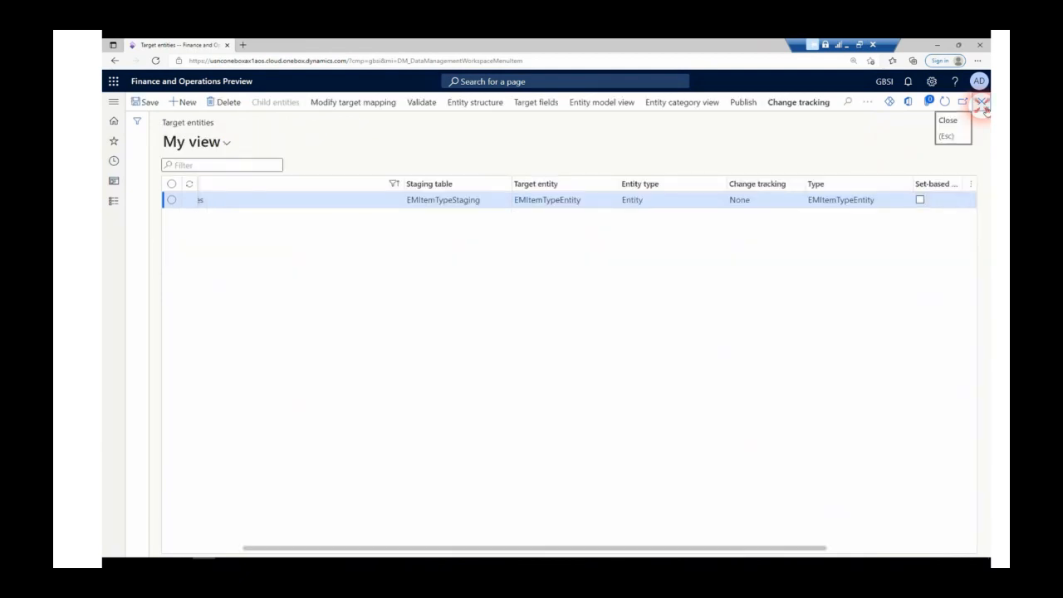
pyautogui.click(983, 103)
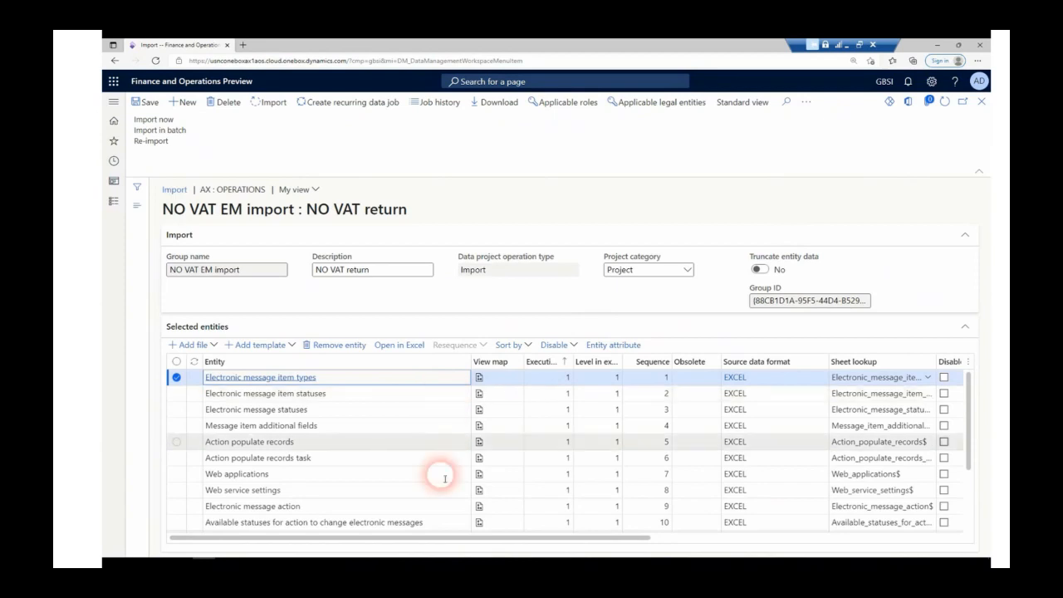
# Run the import of the NO VAT return entities immediately and close the execution summary
pyautogui.scroll(-2, 445, 523)
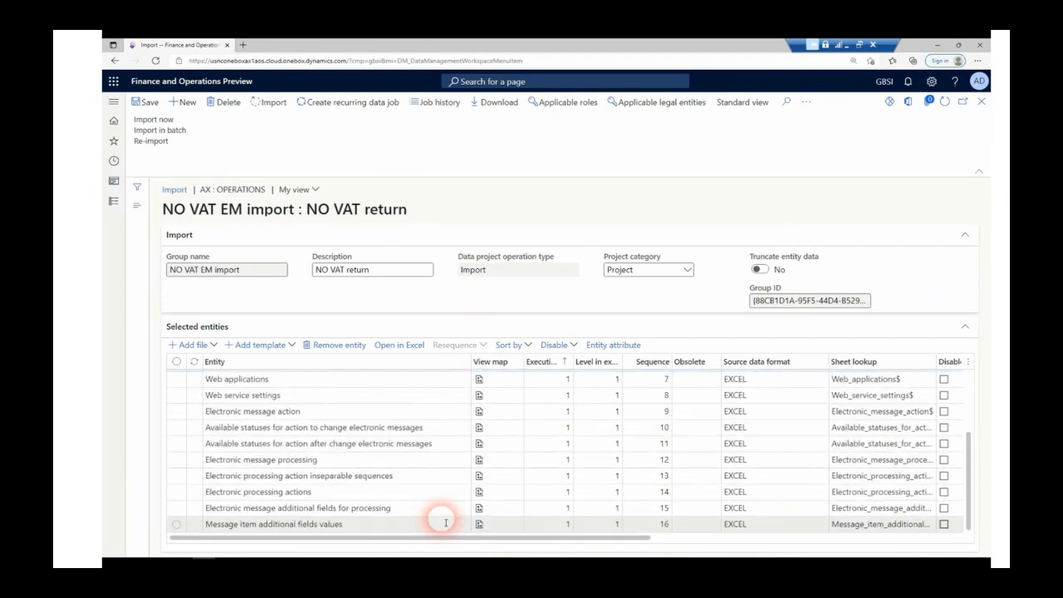
pyautogui.click(162, 121)
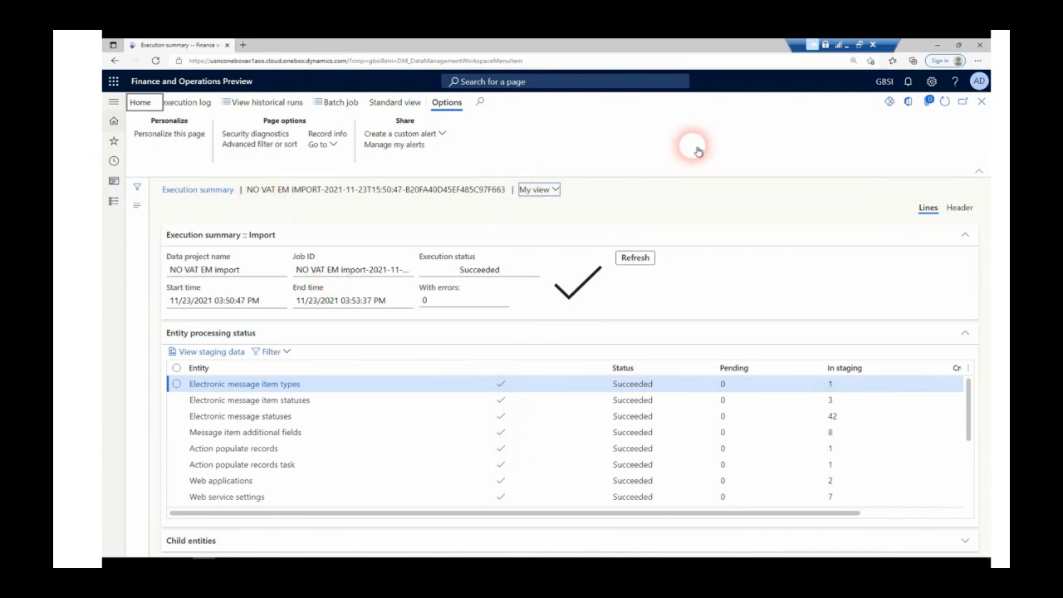
pyautogui.click(982, 102)
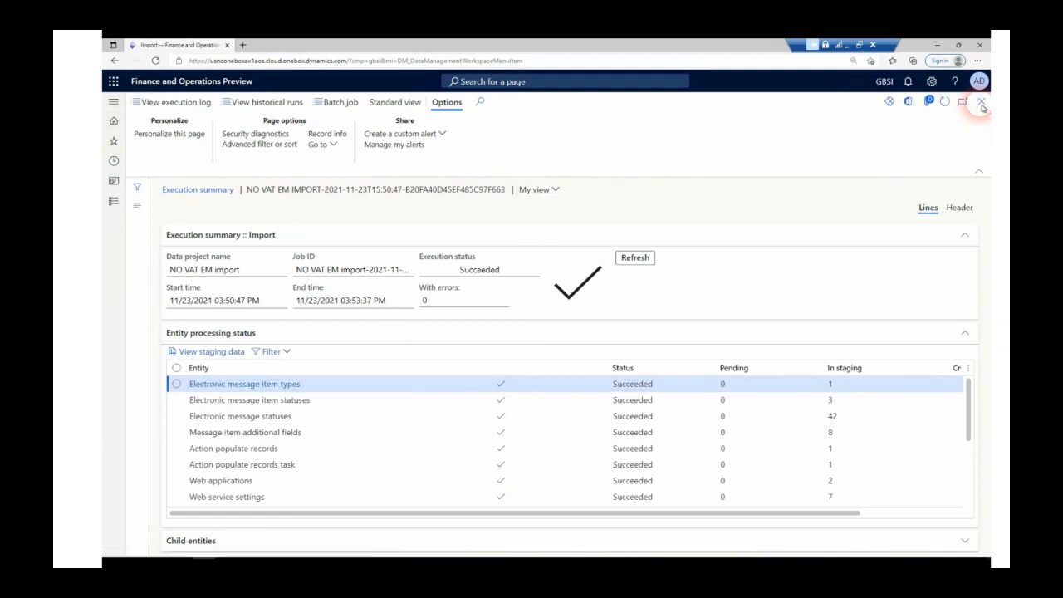
# Open the Electronic message processing setup of the Tax module and select the NO VAT return processing
pyautogui.click(113, 103)
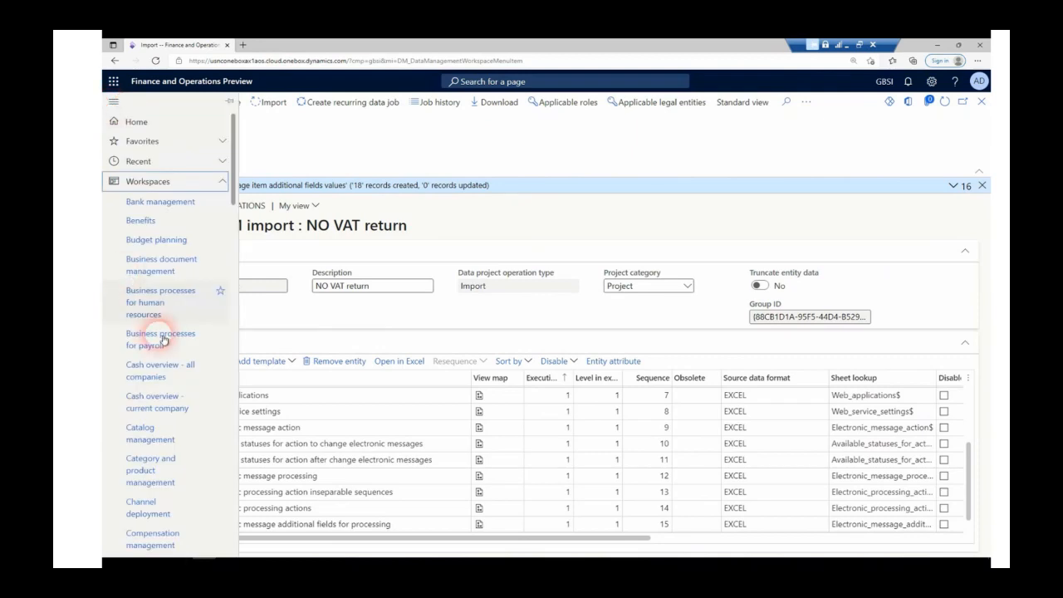
pyautogui.click(169, 186)
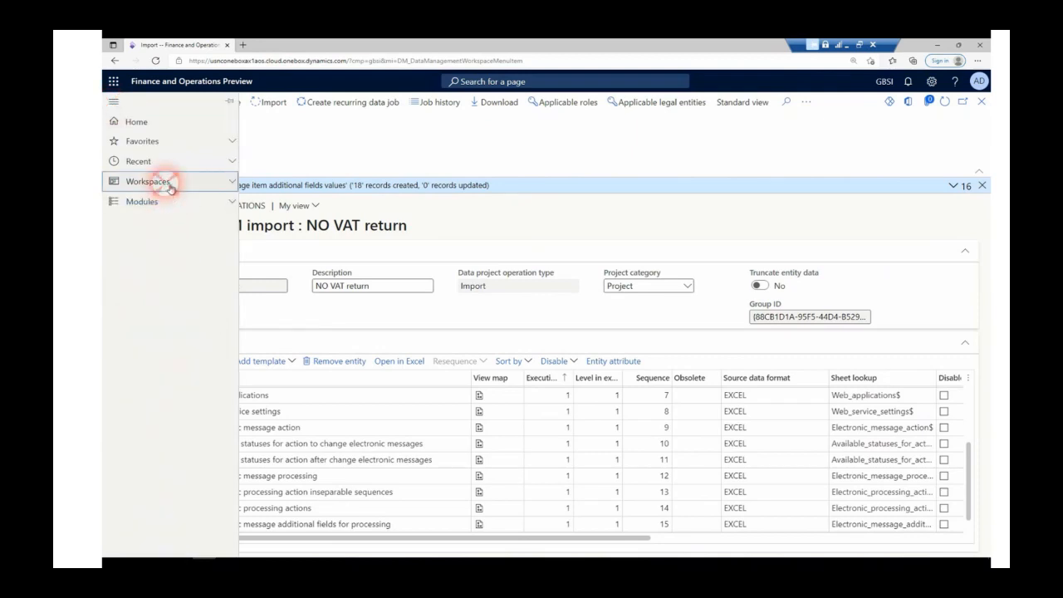
pyautogui.click(171, 204)
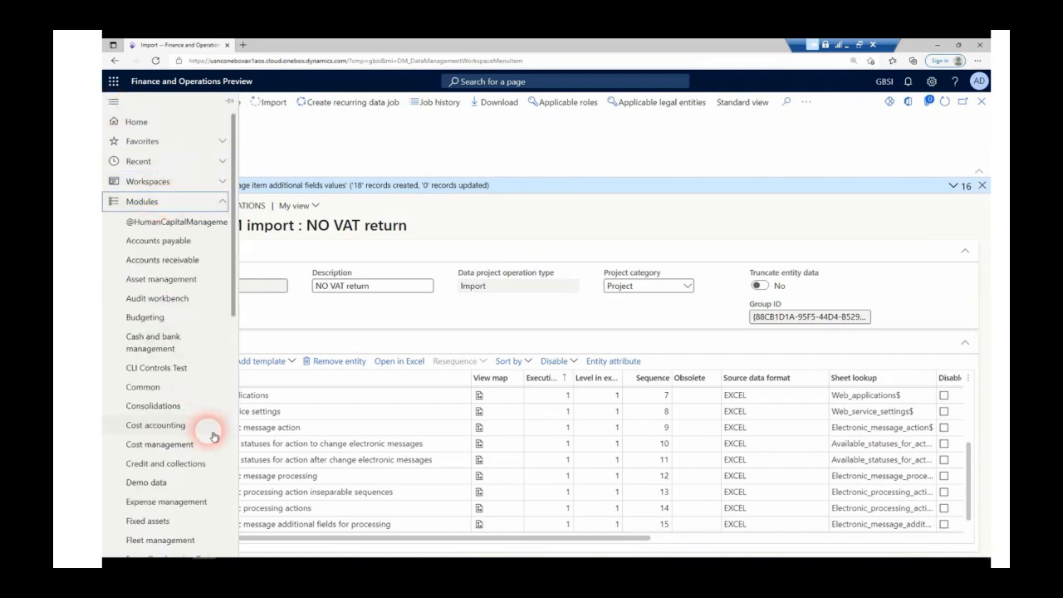
pyautogui.scroll(-5, 207, 428)
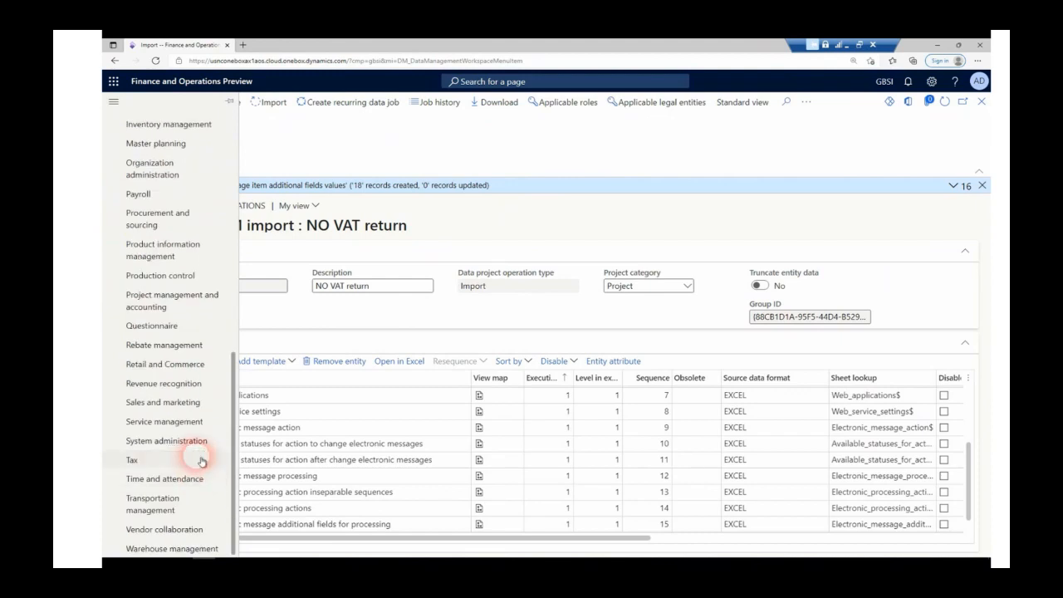
pyautogui.click(208, 464)
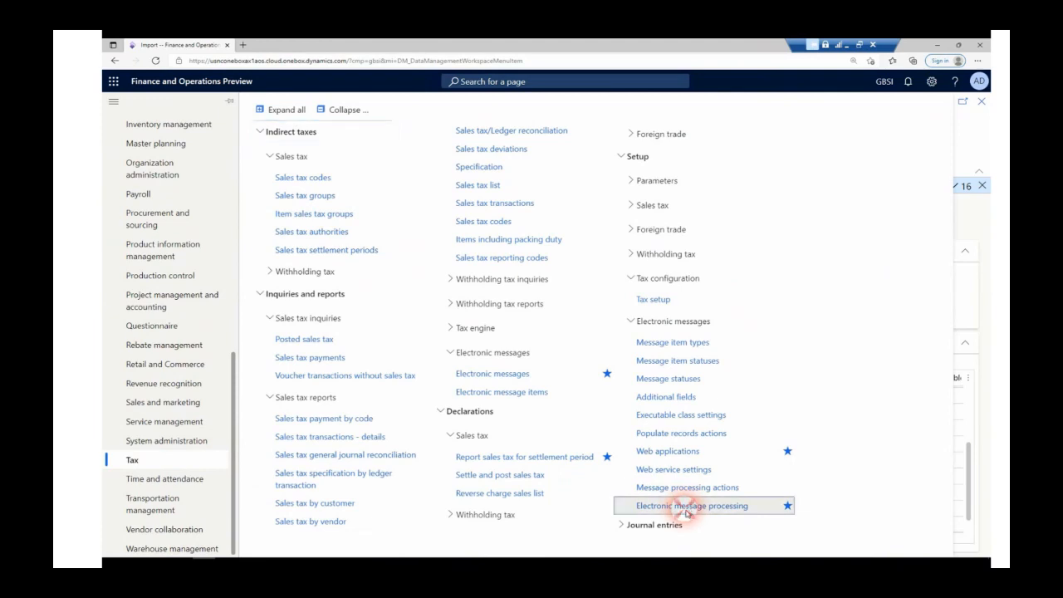
pyautogui.click(686, 508)
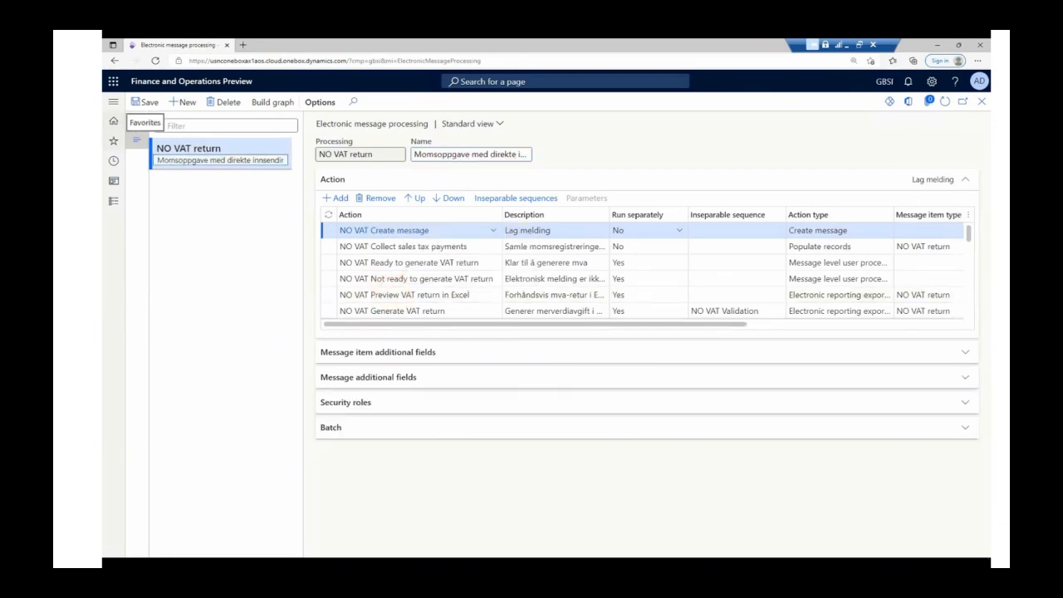
pyautogui.click(263, 168)
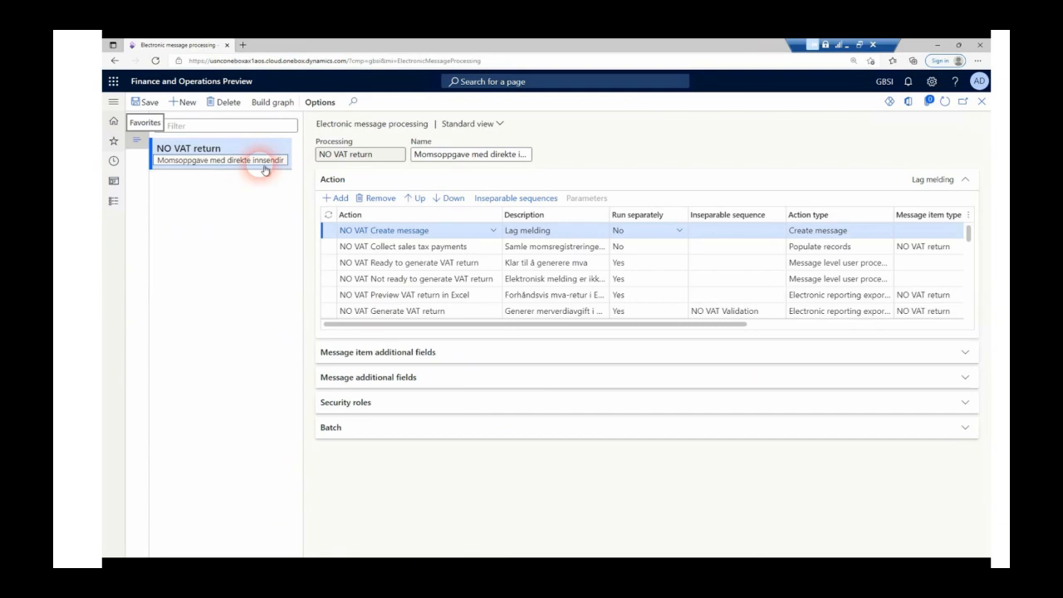
# Enter the company's tax registration number as the default value of the Tax registration number message additional field and save
pyautogui.click(366, 381)
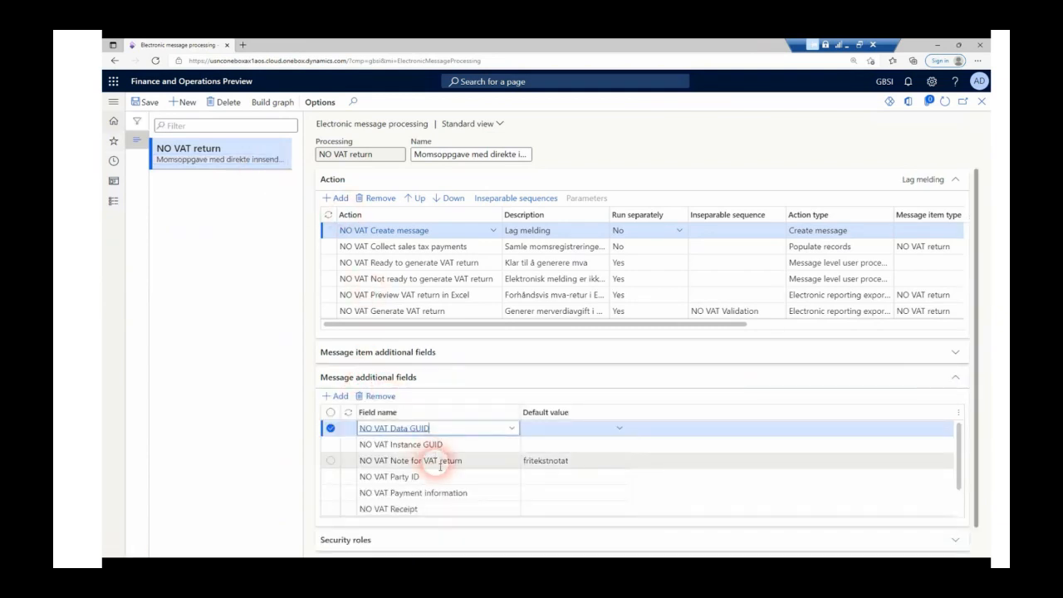
pyautogui.scroll(-2, 441, 469)
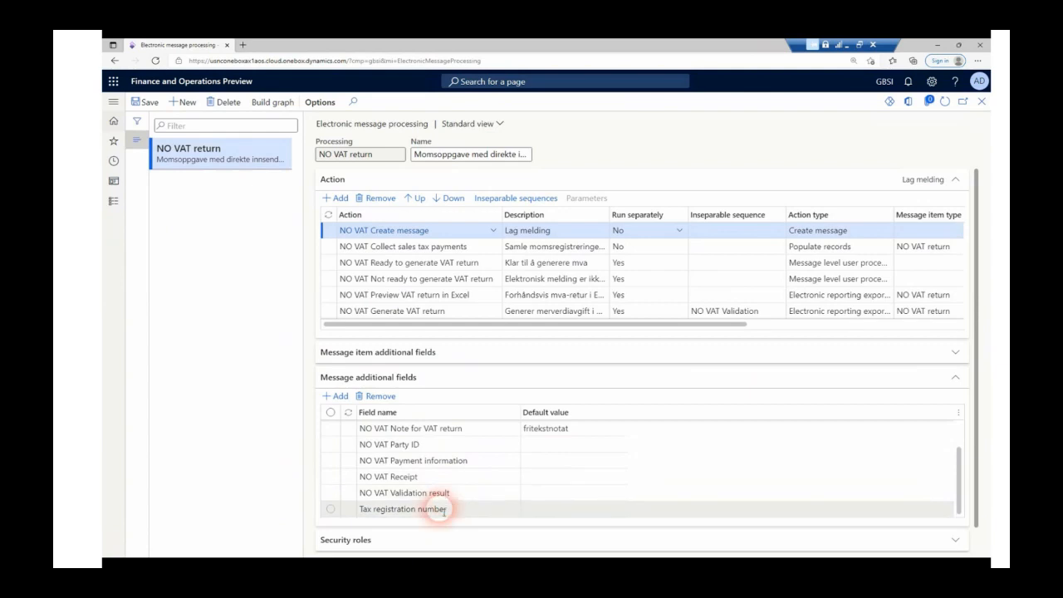
pyautogui.click(367, 508)
pyautogui.moveTo(357, 508); pyautogui.dragTo(451, 510)
pyautogui.click(523, 508)
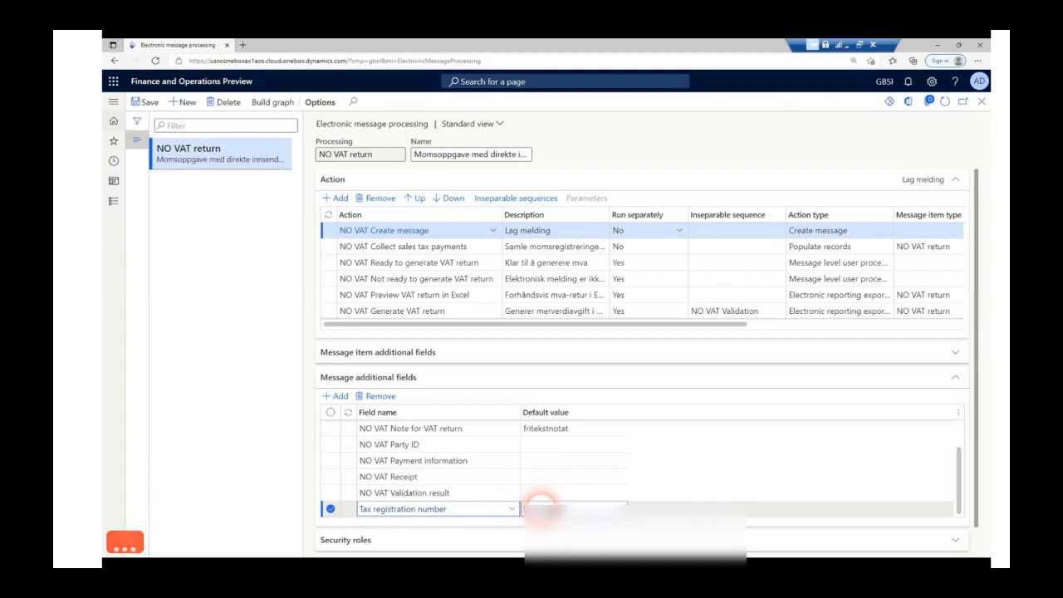
pyautogui.click(143, 103)
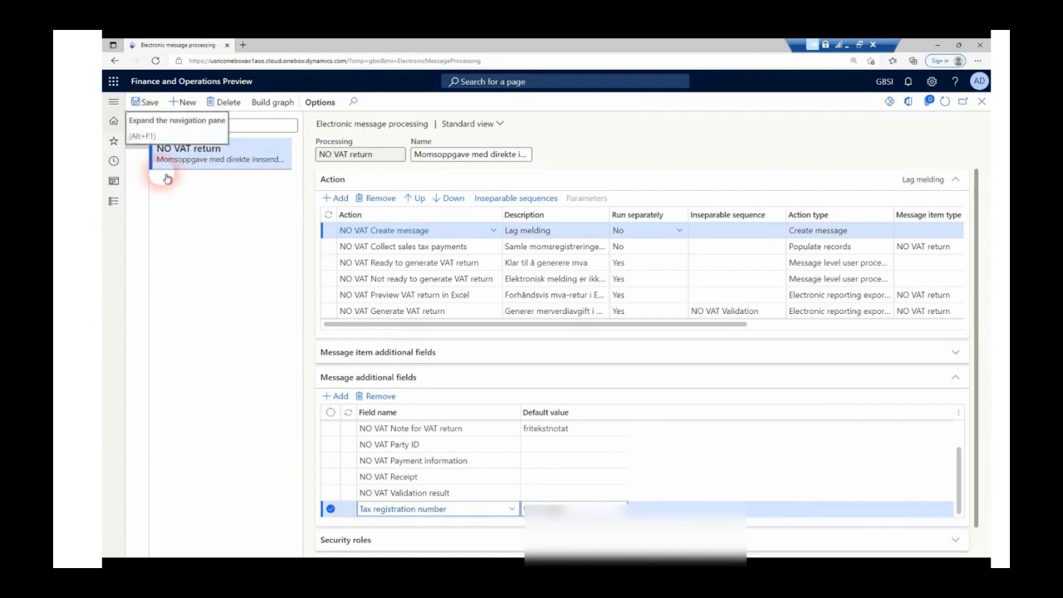
# Open the NO VAT Collect sales tax payments action's details and its populate records action, showing the Company column of the data source
pyautogui.click(389, 249)
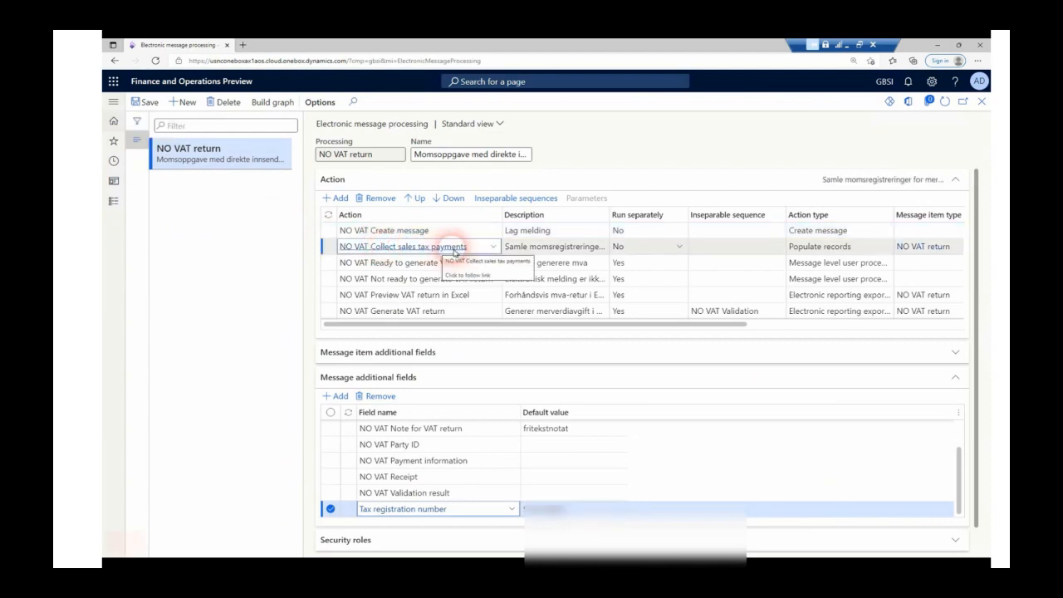
pyautogui.rightClick(496, 252)
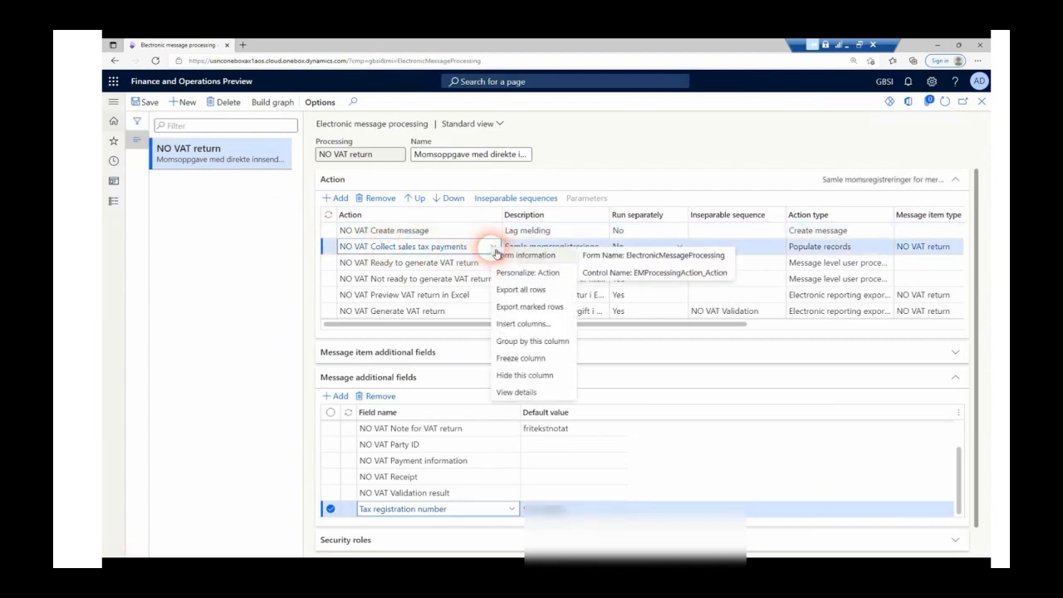
pyautogui.click(508, 391)
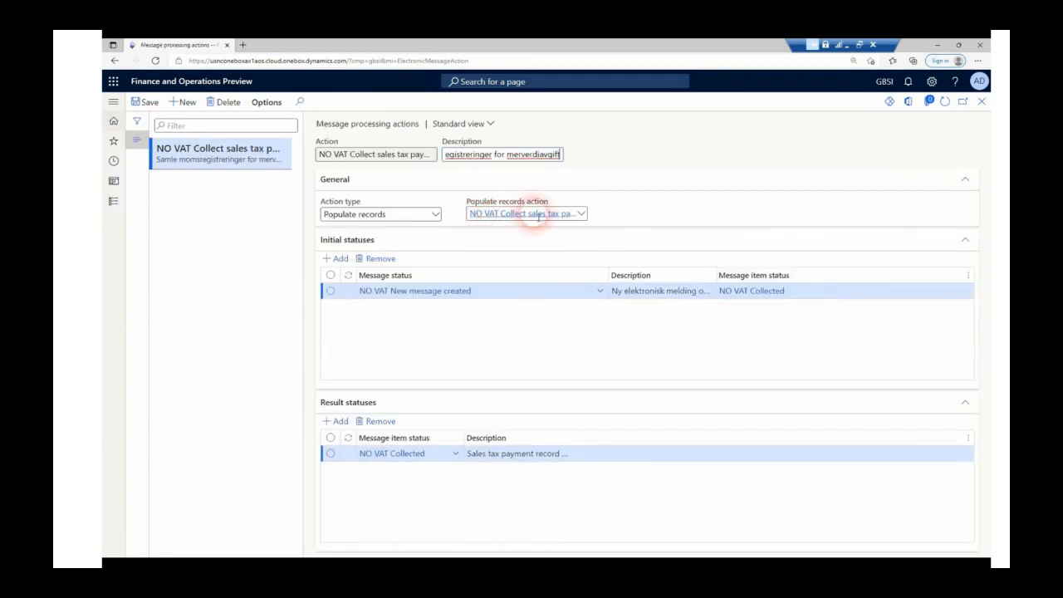
pyautogui.rightClick(583, 215)
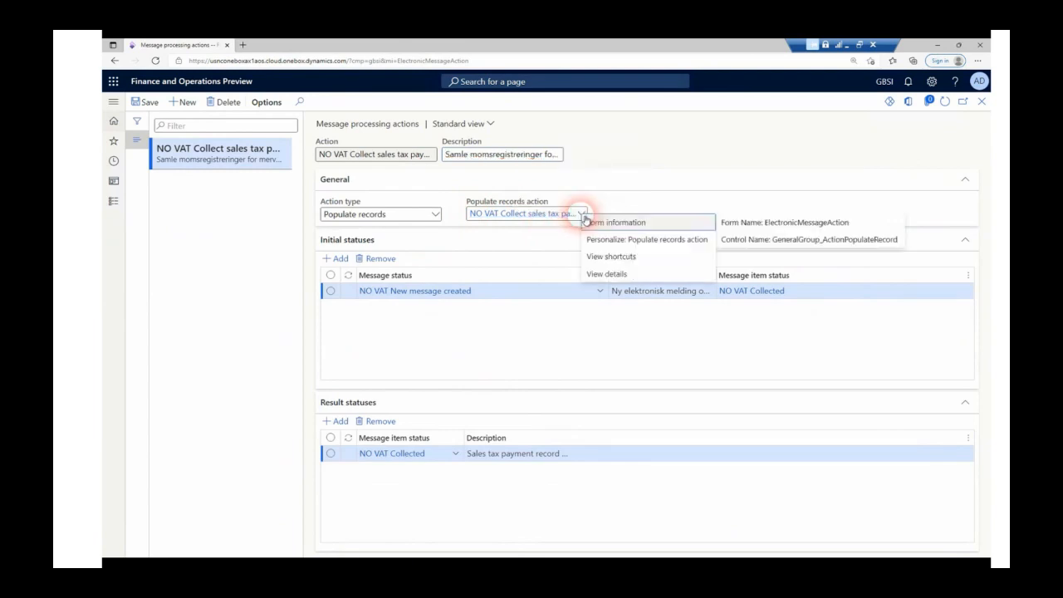
pyautogui.click(600, 277)
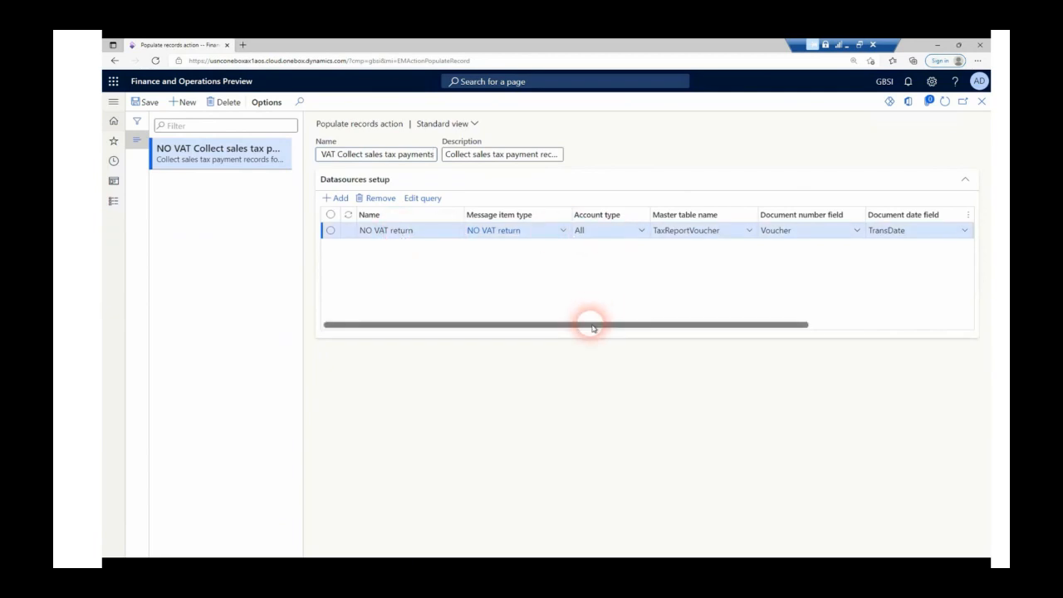
pyautogui.moveTo(594, 322); pyautogui.dragTo(778, 320)
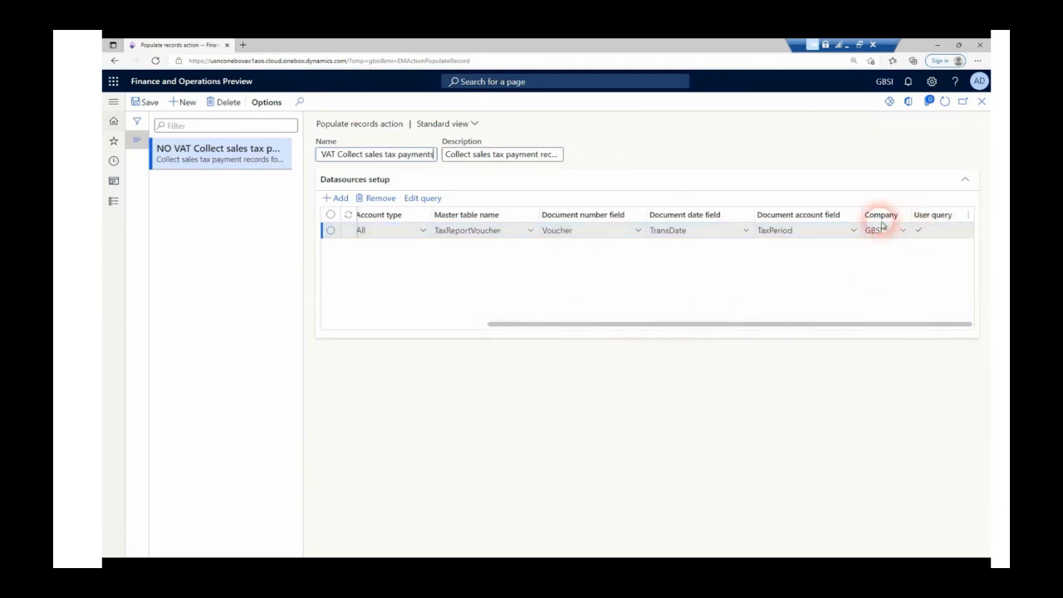
# Set the Settlement period criteria in the data source's query to Mon, confirm the query and close the action forms
pyautogui.click(441, 205)
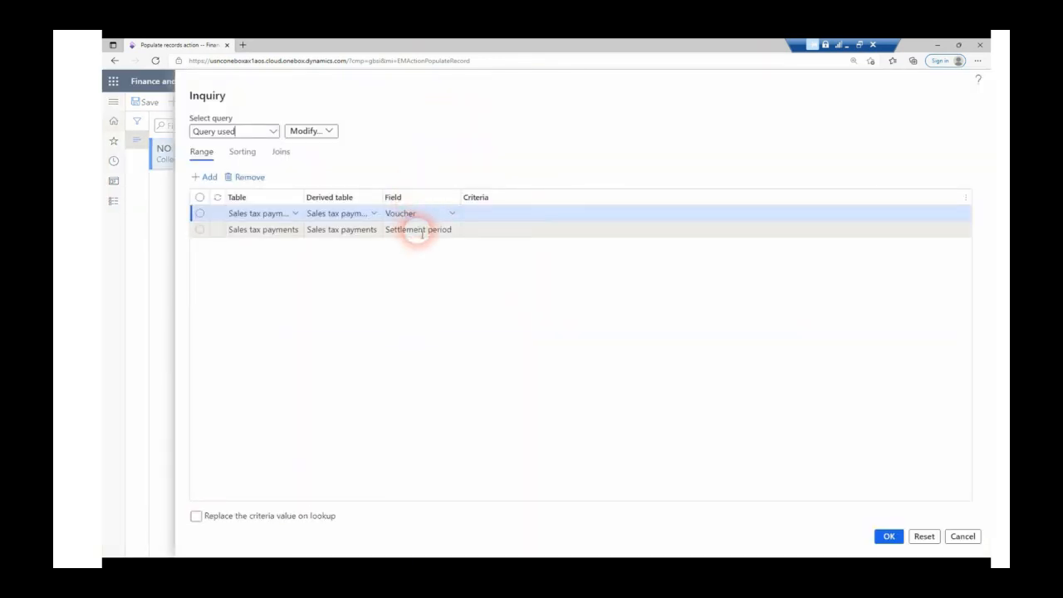
pyautogui.click(474, 230)
pyautogui.click(532, 229)
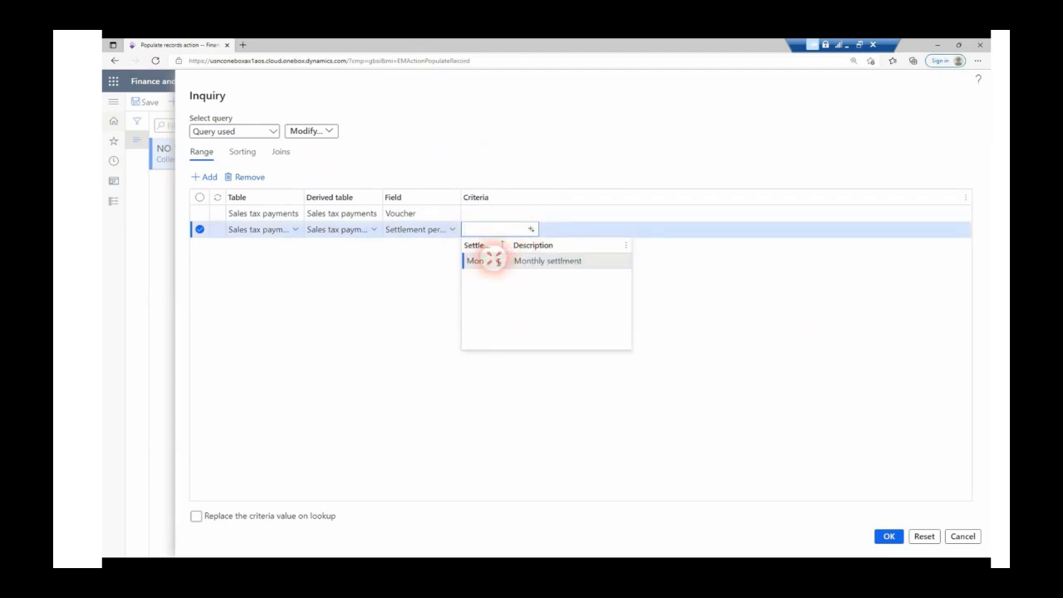
pyautogui.click(501, 260)
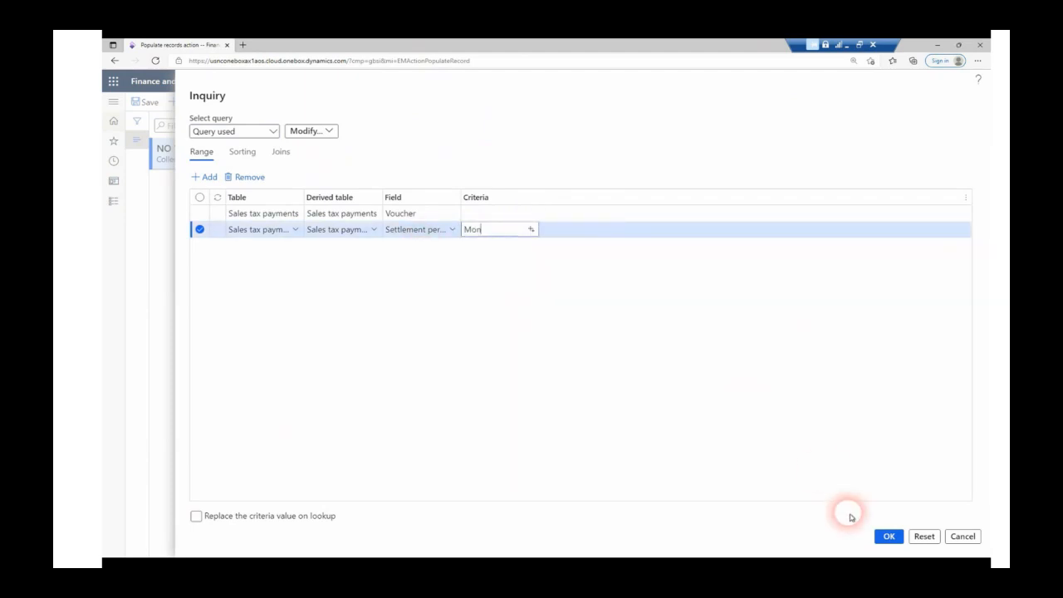
pyautogui.click(890, 538)
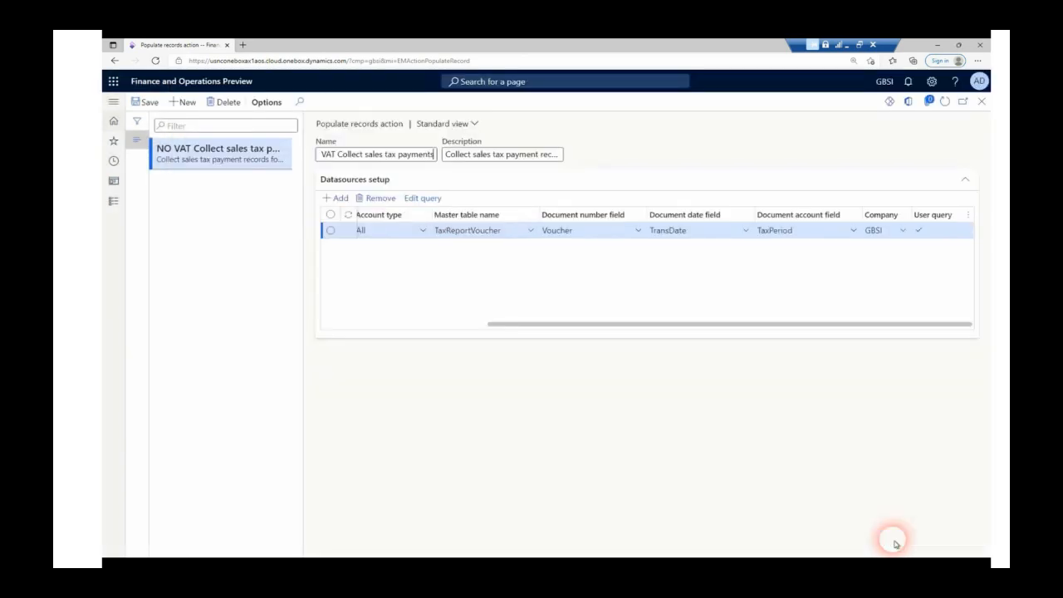
pyautogui.press('Escape')
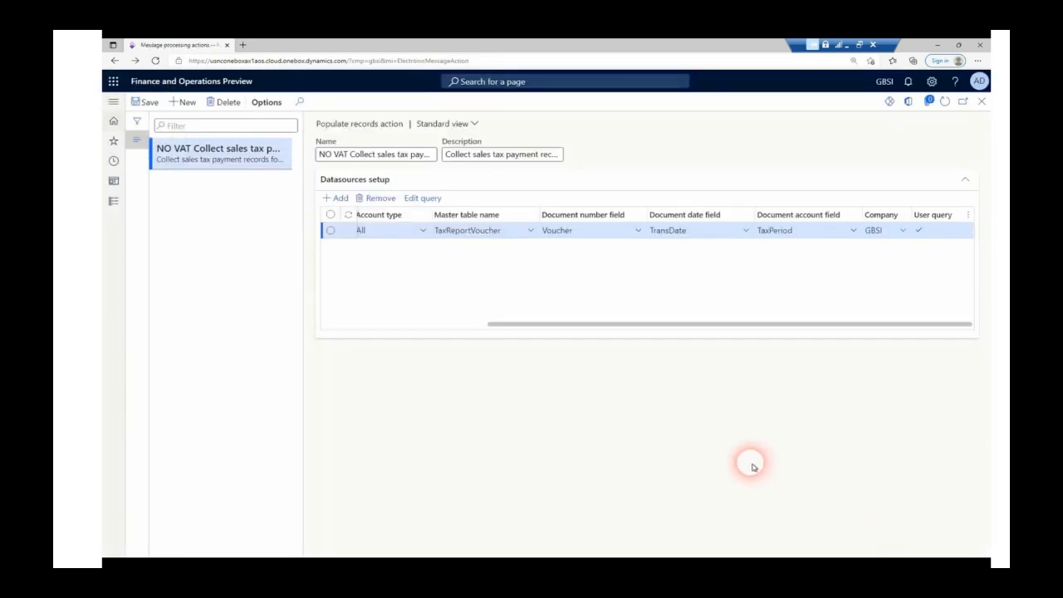
pyautogui.click(825, 278)
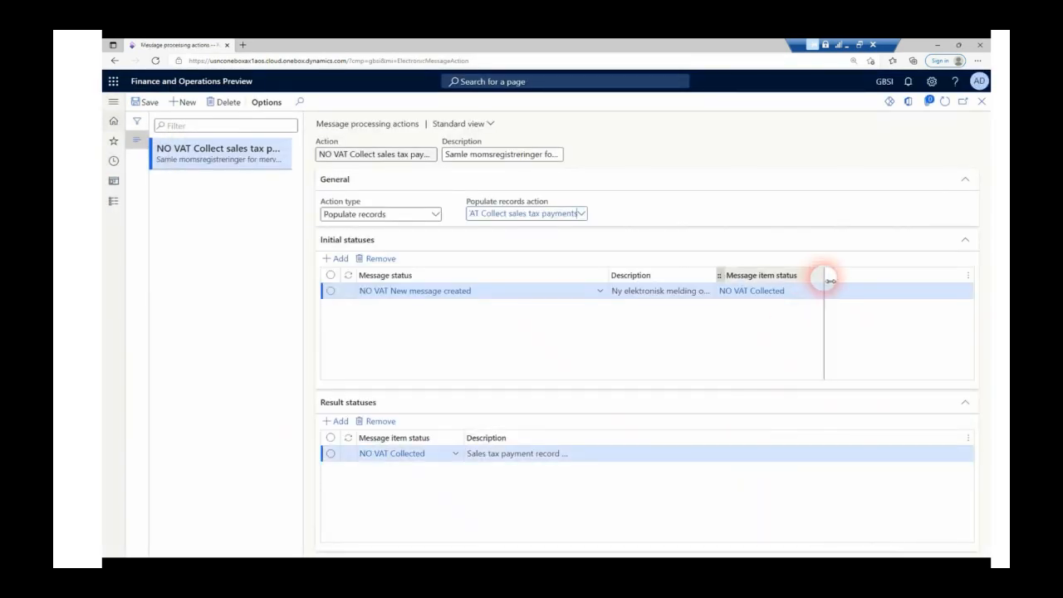
pyautogui.press('Escape')
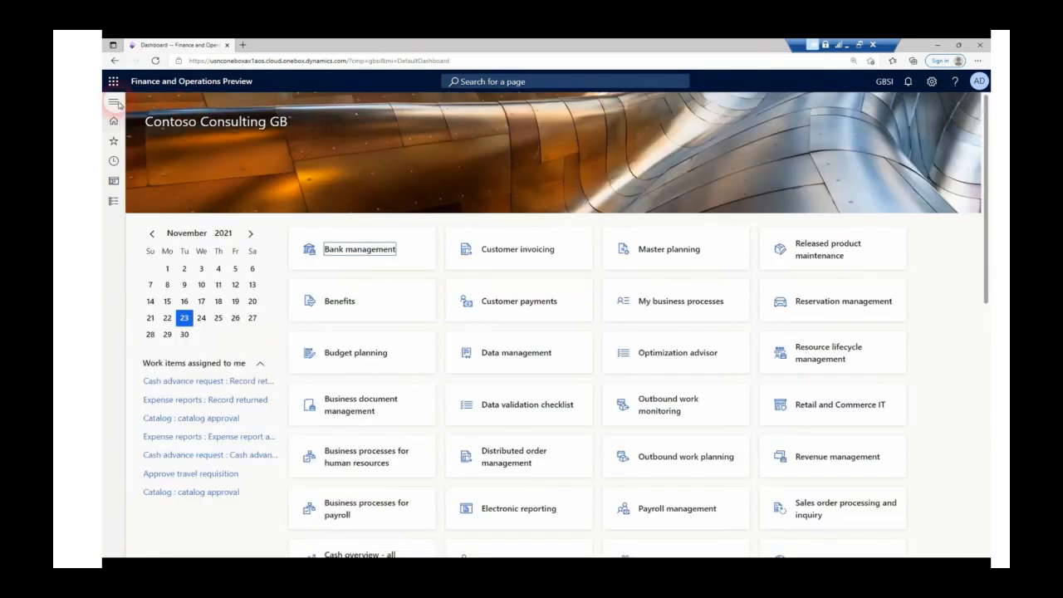
# Open the General ledger parameters from the General ledger module's ledger setup
pyautogui.click(115, 102)
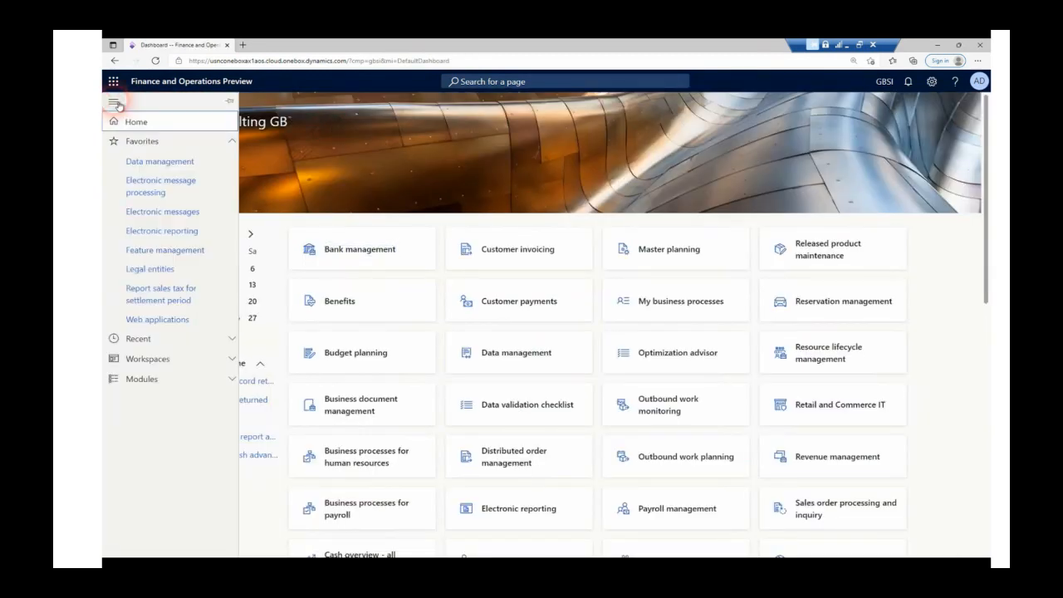
pyautogui.click(151, 383)
pyautogui.scroll(-3, 153, 387)
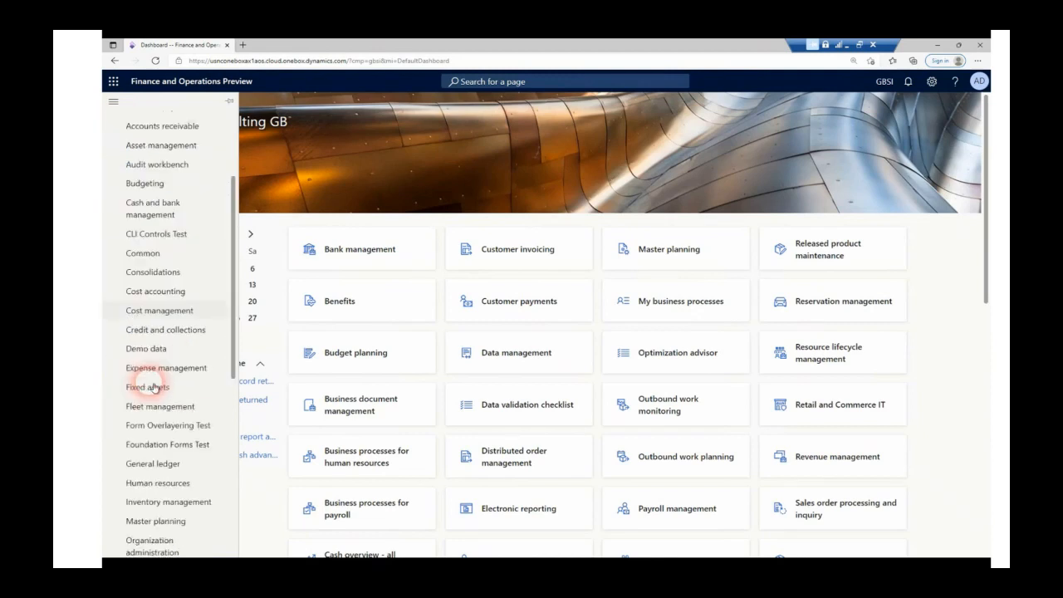
pyautogui.click(170, 469)
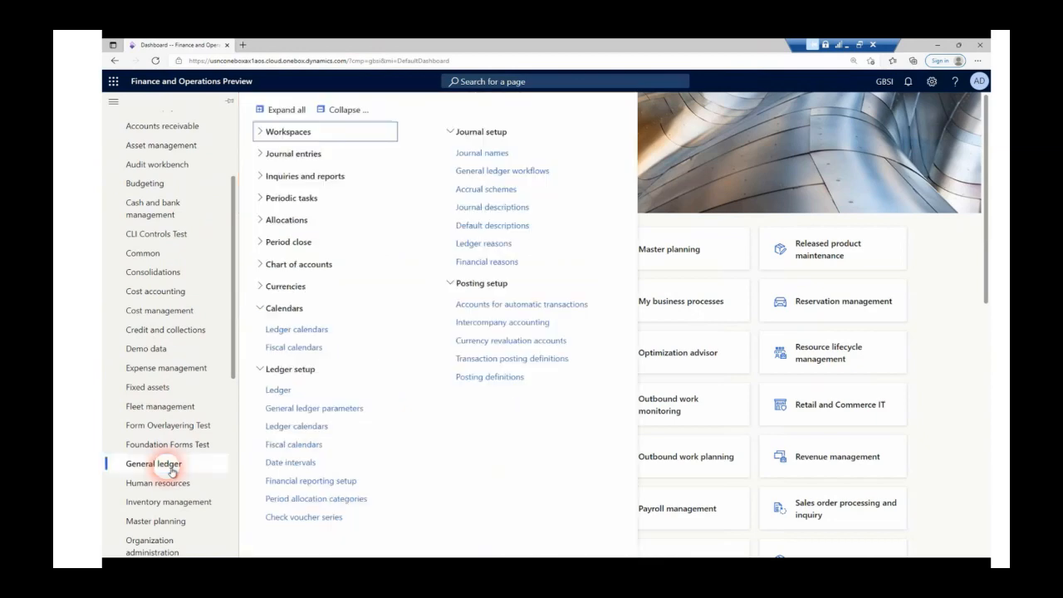
pyautogui.click(274, 410)
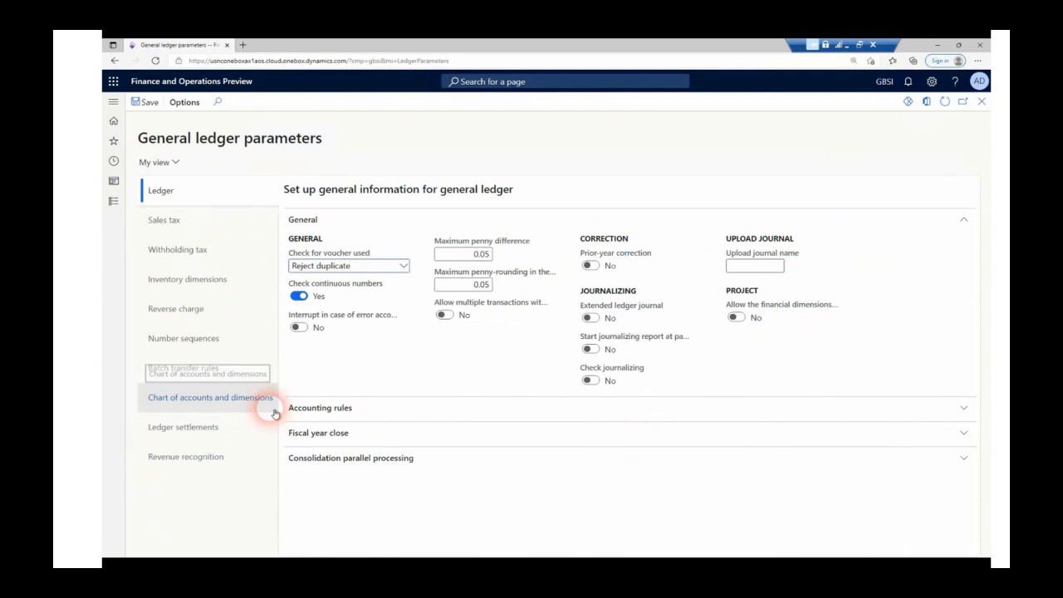
# Set the VAT statement format mapping in the sales tax parameters to VAT Declaration Excel (NO) and save
pyautogui.click(187, 226)
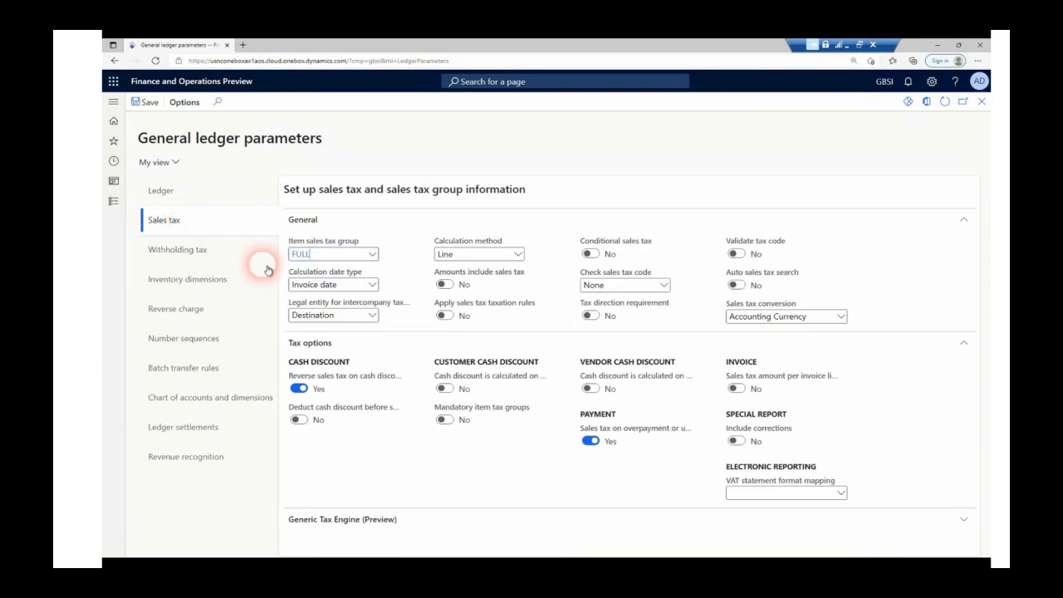
pyautogui.click(841, 493)
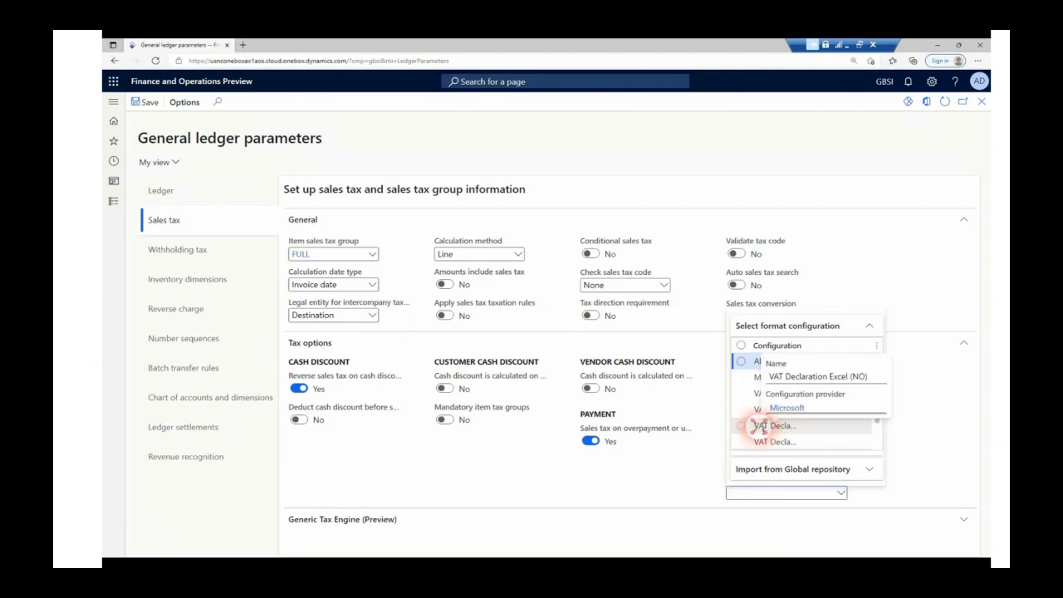
pyautogui.click(763, 429)
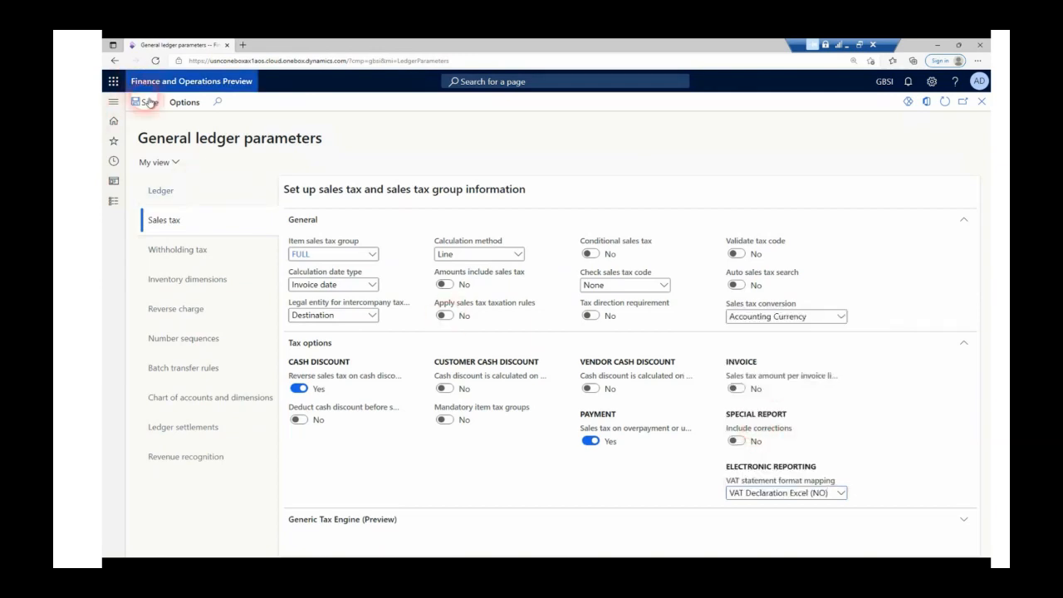
pyautogui.click(176, 281)
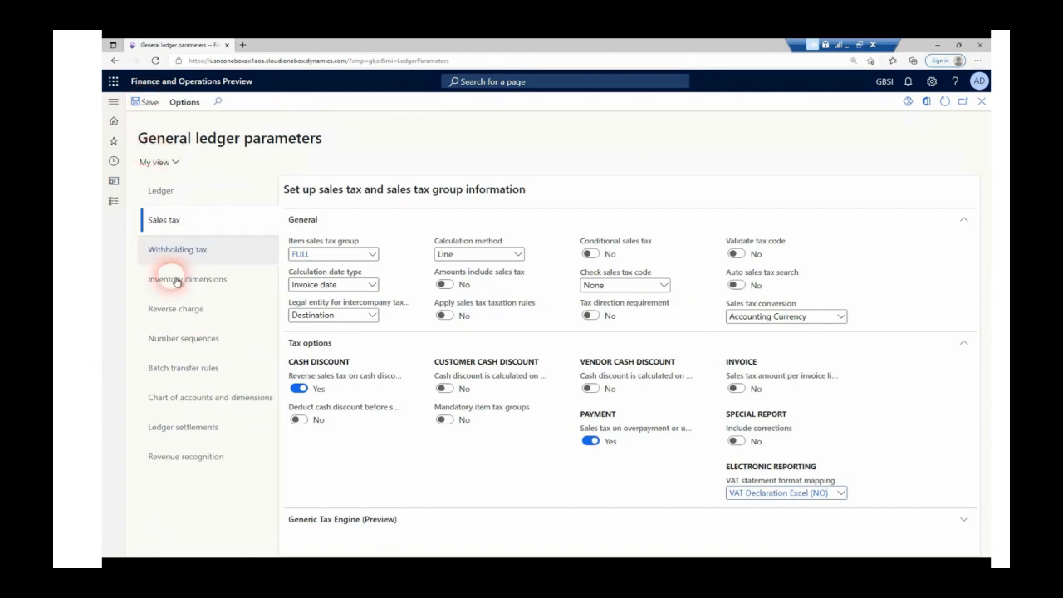
# Check the number sequence assigned to the Message reference in the General ledger parameters
pyautogui.click(193, 336)
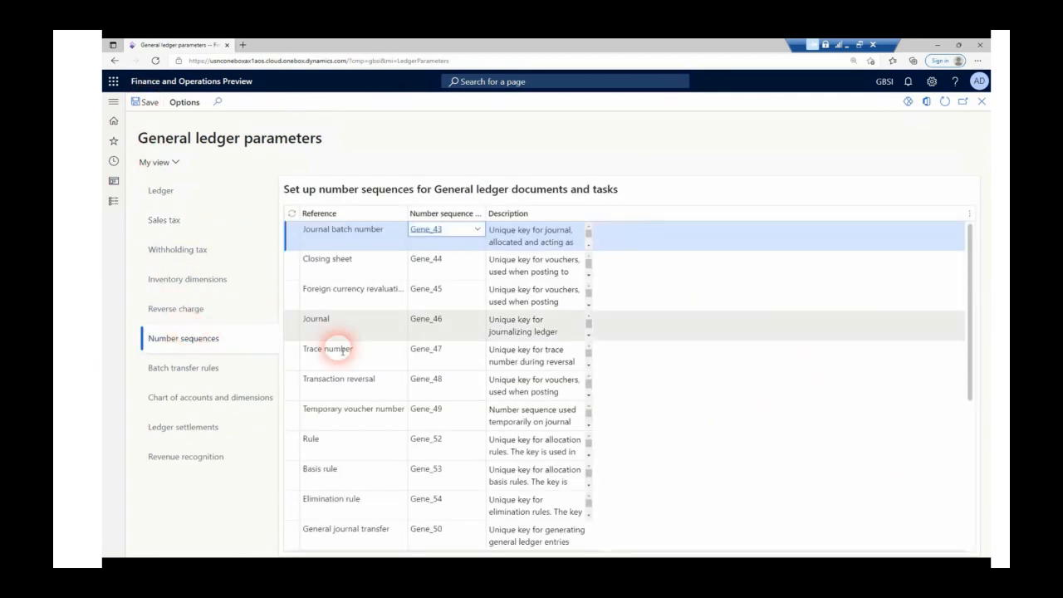
pyautogui.scroll(-3, 357, 332)
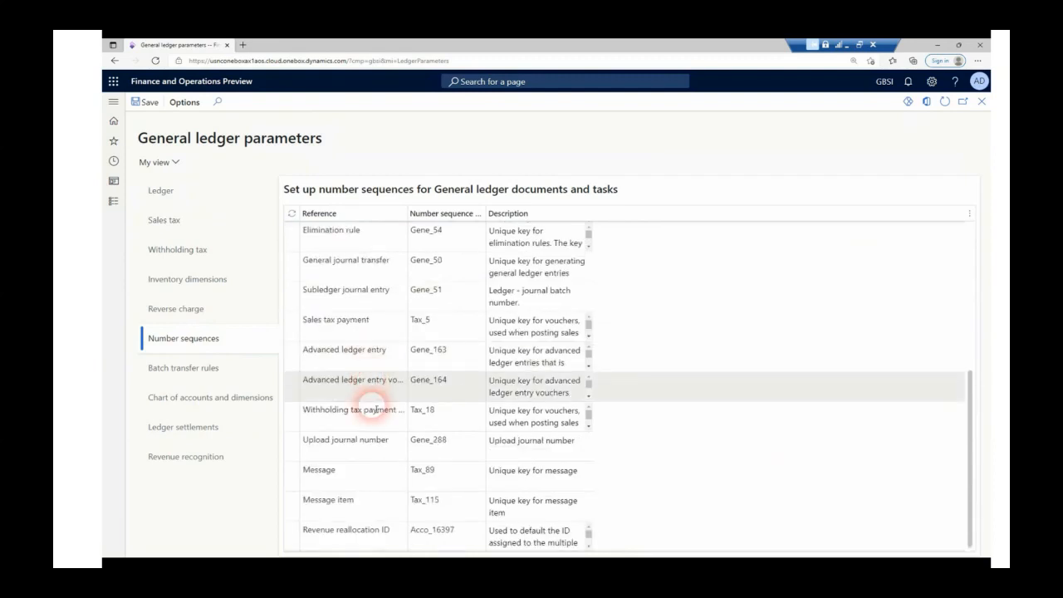
pyautogui.click(356, 471)
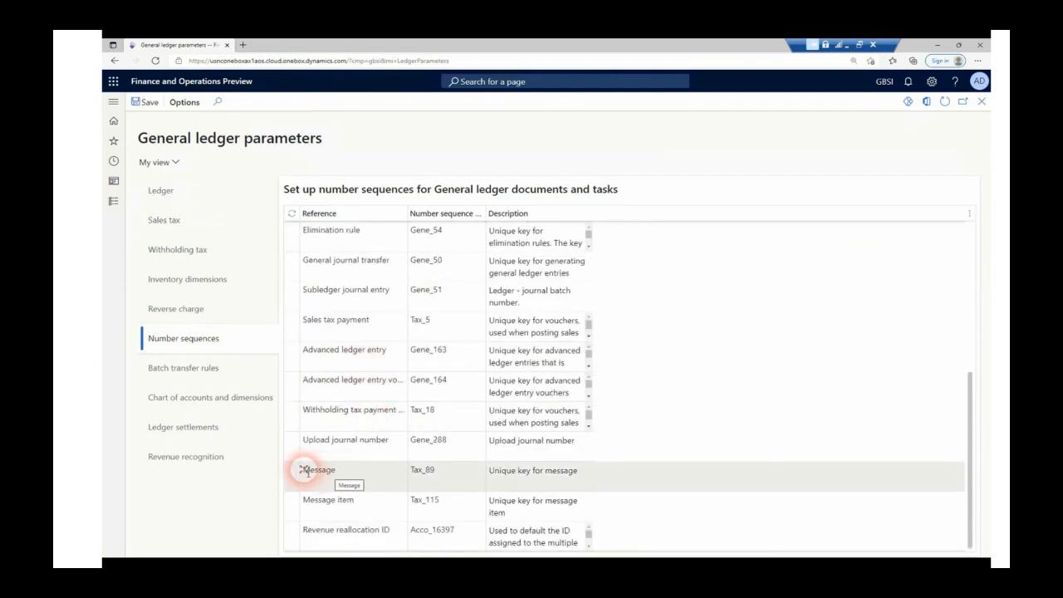
# Check the number sequences assigned to the Message and Message item references
pyautogui.moveTo(307, 471); pyautogui.dragTo(342, 473)
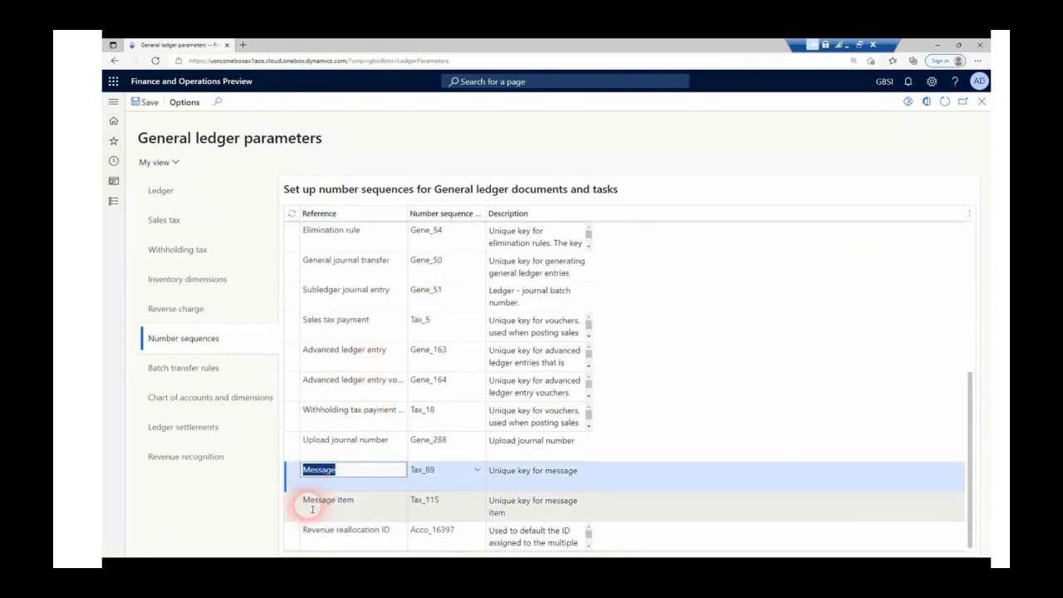
pyautogui.moveTo(307, 501); pyautogui.dragTo(364, 501)
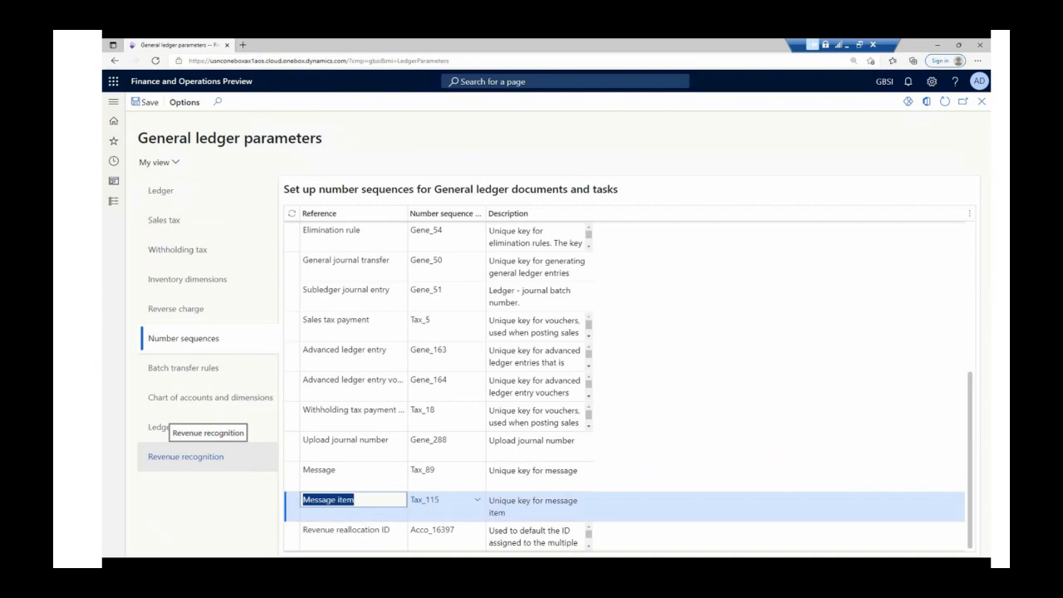
# Open the Document management parameters from the Organization administration module
pyautogui.click(125, 105)
pyautogui.click(172, 364)
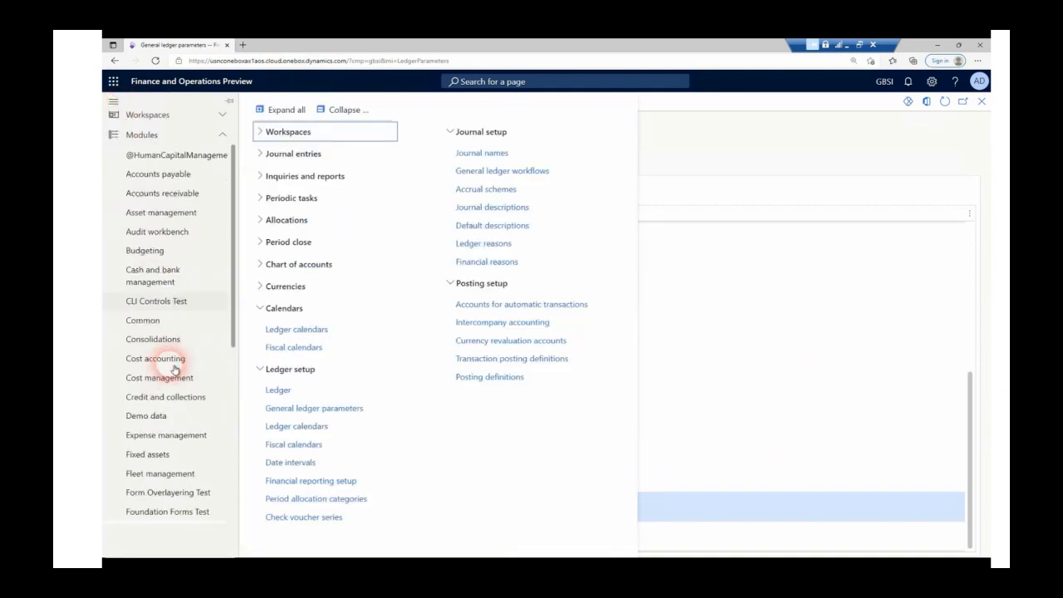
pyautogui.scroll(-10, 174, 370)
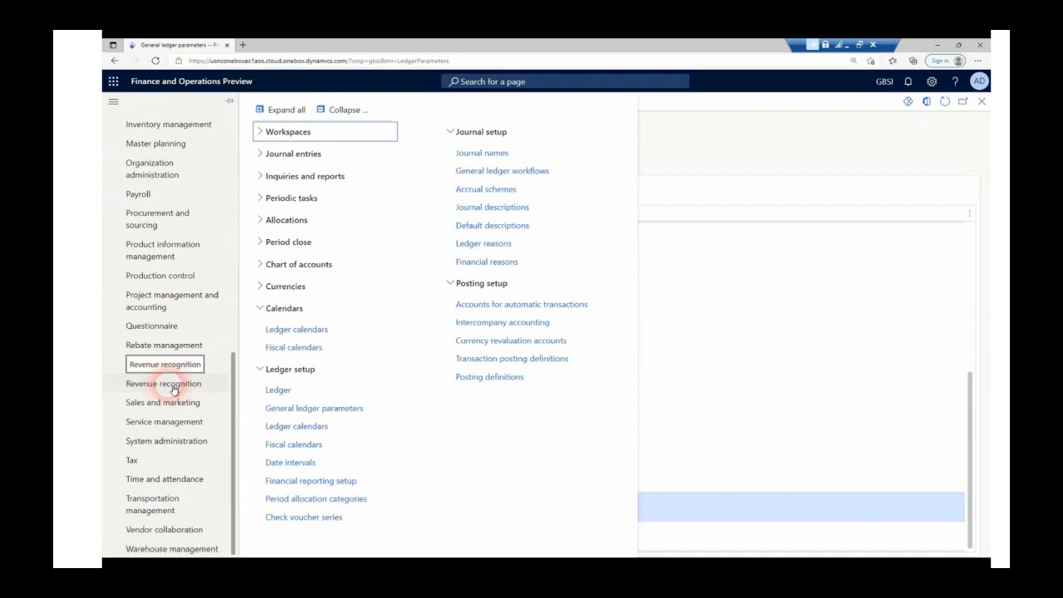
pyautogui.click(154, 165)
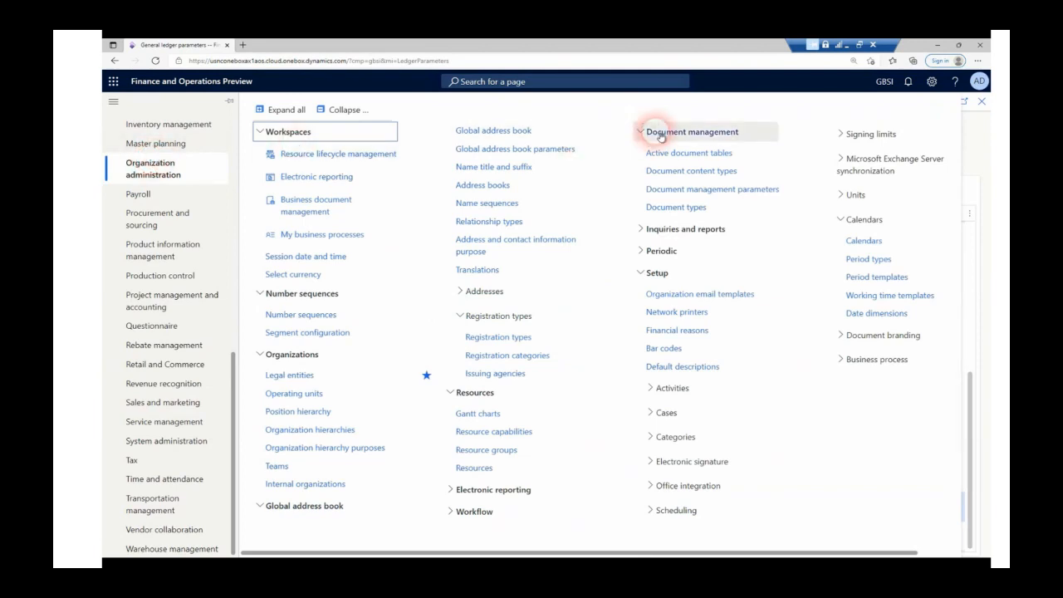
pyautogui.click(672, 189)
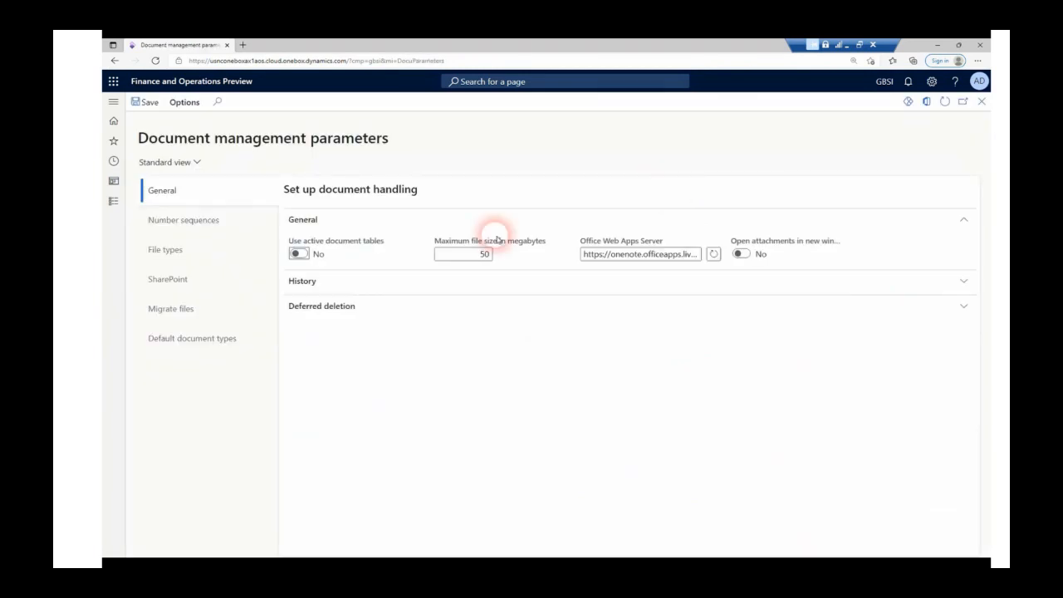
# Check the file types allowed for upload for the JSON and XML entries
pyautogui.click(208, 252)
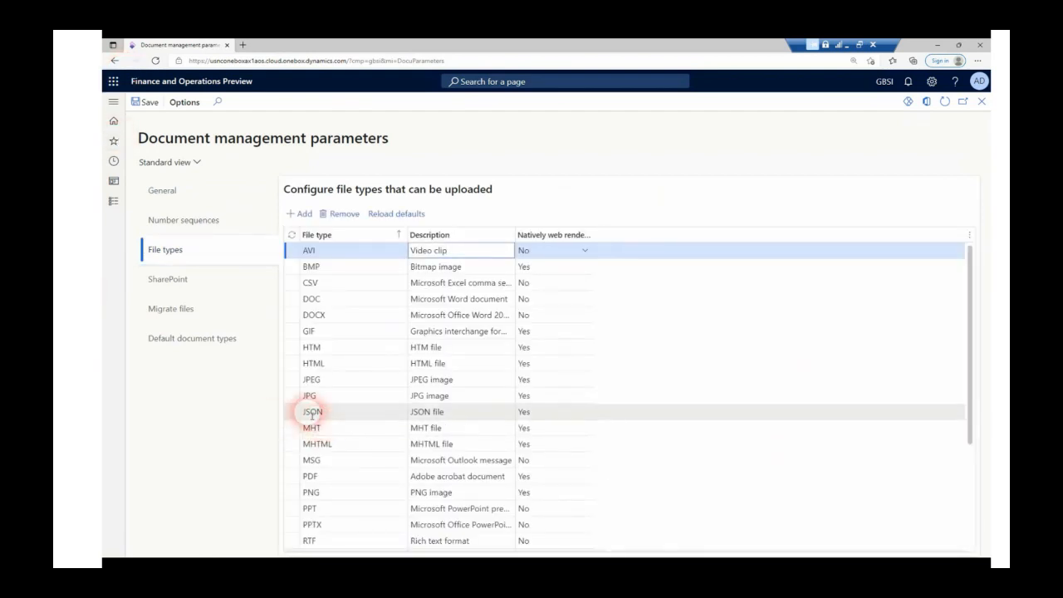
pyautogui.moveTo(305, 412); pyautogui.dragTo(342, 416)
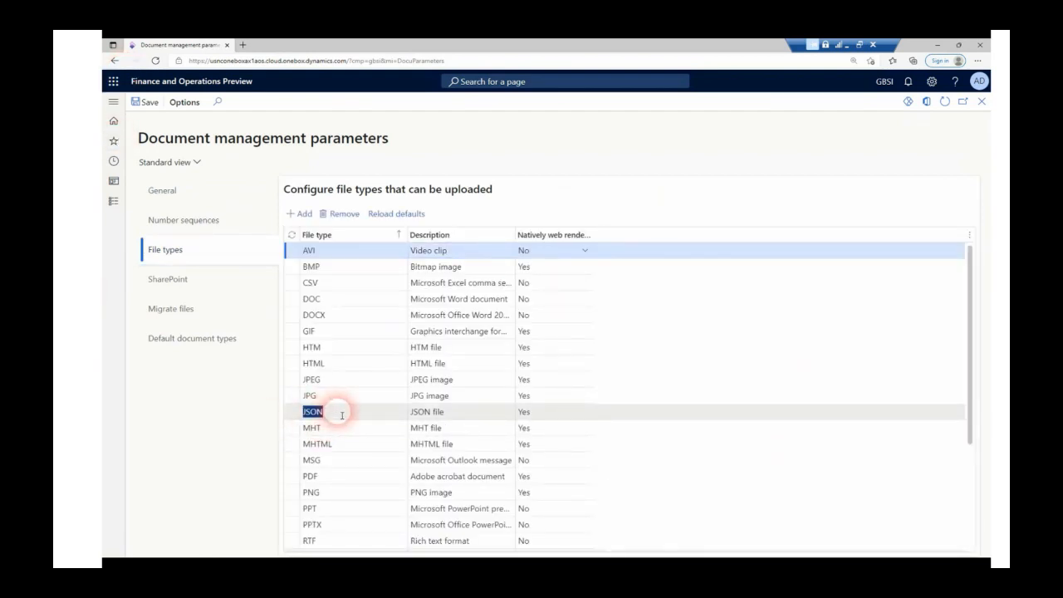
pyautogui.scroll(-5, 340, 411)
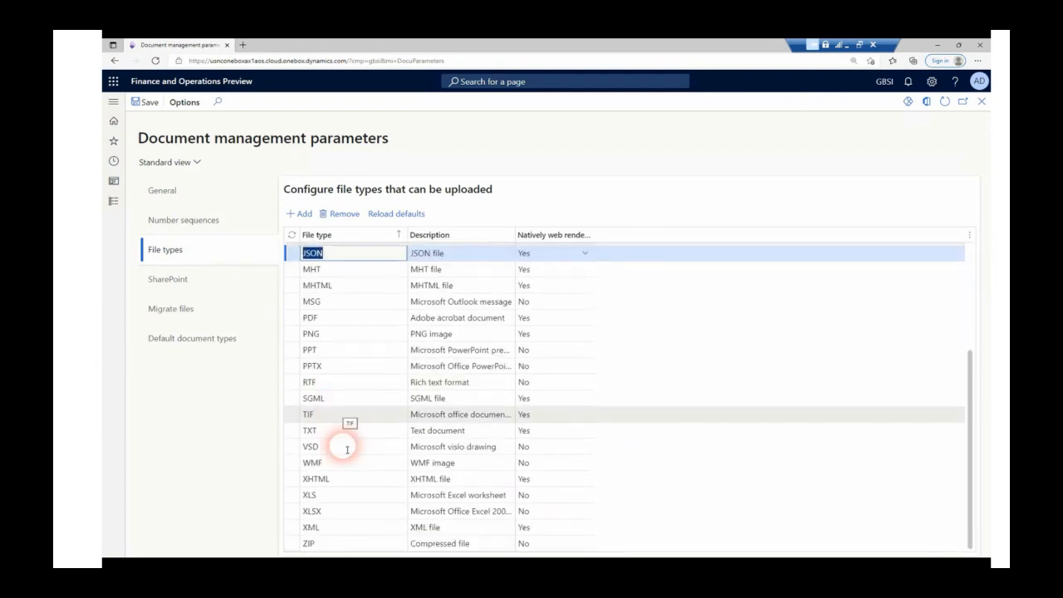
pyautogui.moveTo(299, 495); pyautogui.dragTo(328, 531)
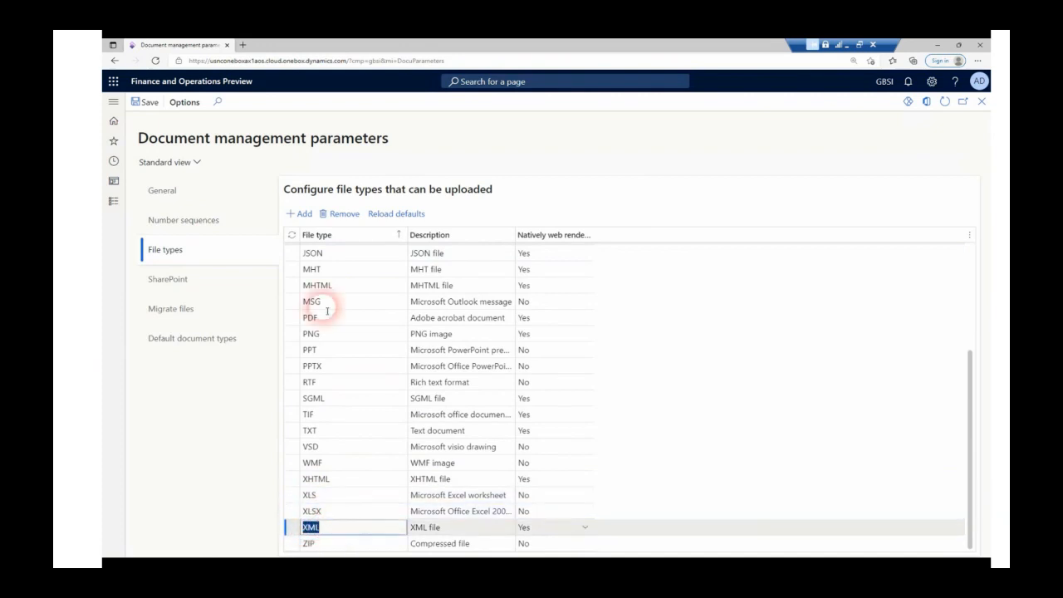
# Add XSLT as a file type that can be uploaded, save and close the document management parameters
pyautogui.click(306, 214)
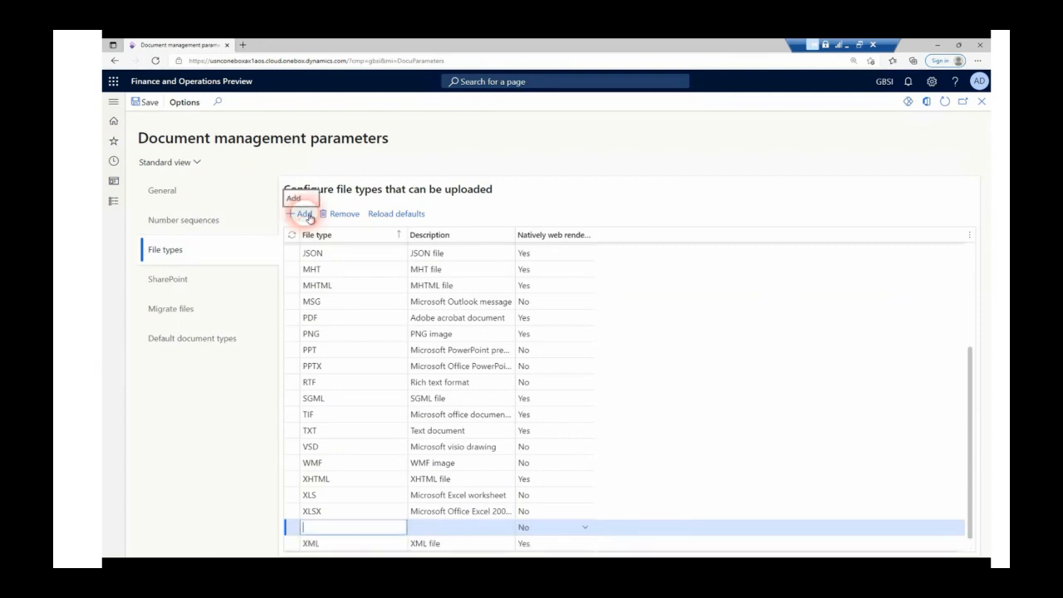
pyautogui.write('XS')
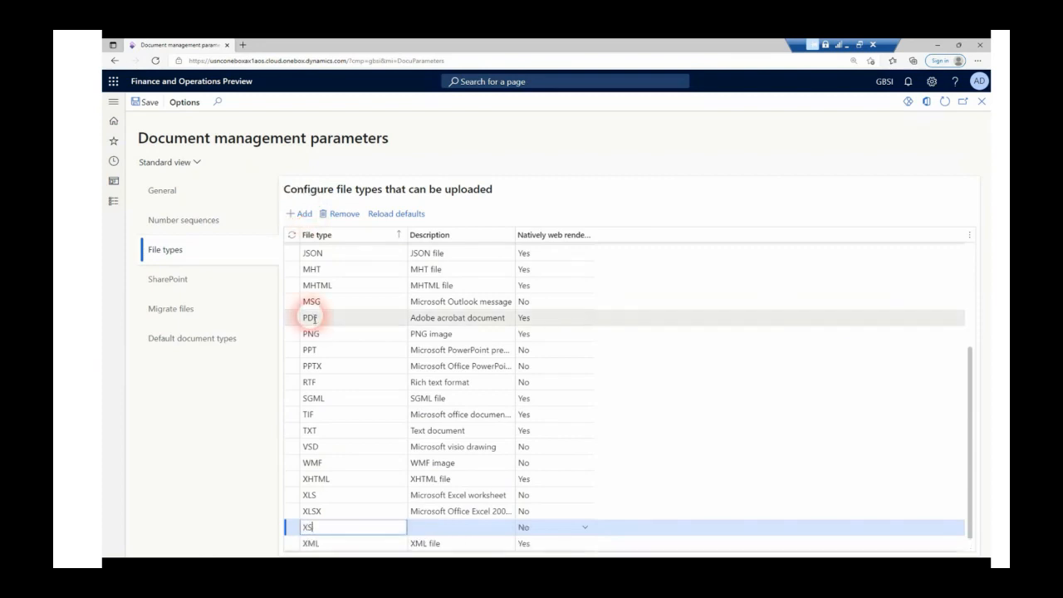
pyautogui.write('LT')
pyautogui.click(152, 102)
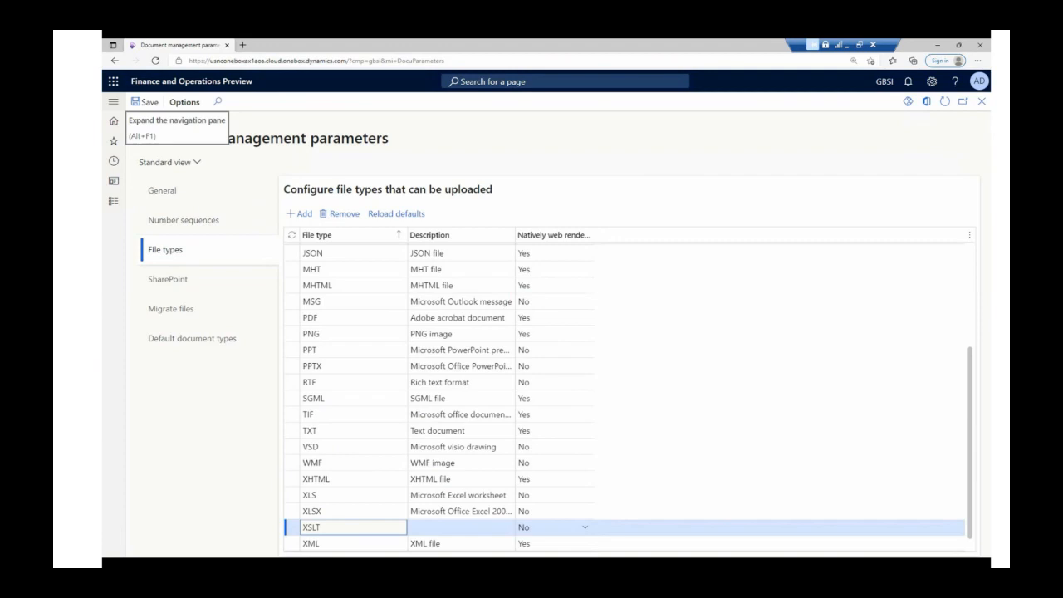
pyautogui.click(981, 101)
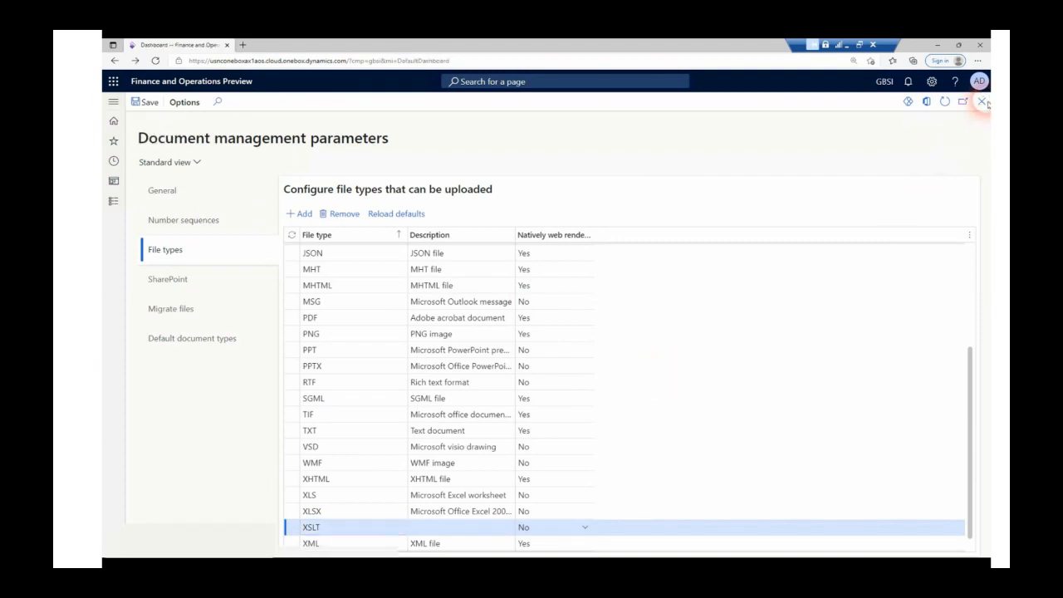
# Open the Electronic message processing setup from the Tax module
pyautogui.click(112, 103)
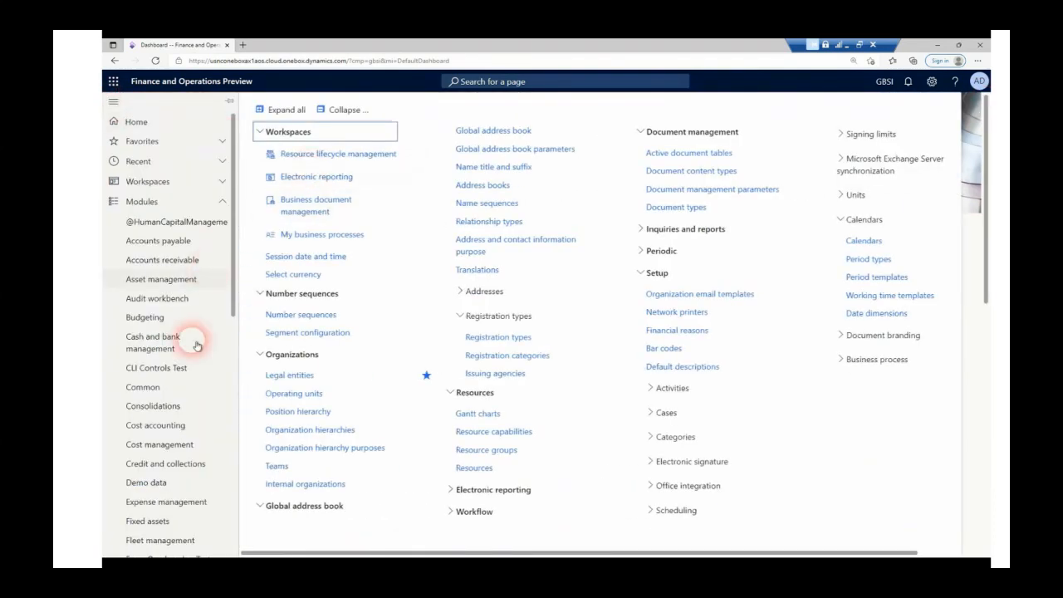
pyautogui.scroll(-5, 190, 463)
pyautogui.click(163, 465)
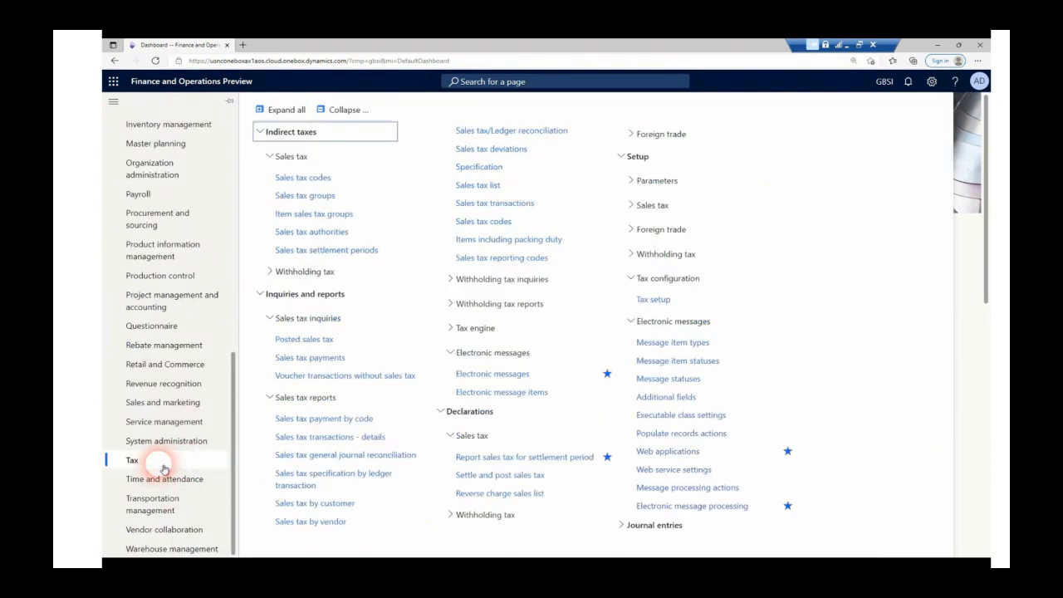
pyautogui.click(649, 508)
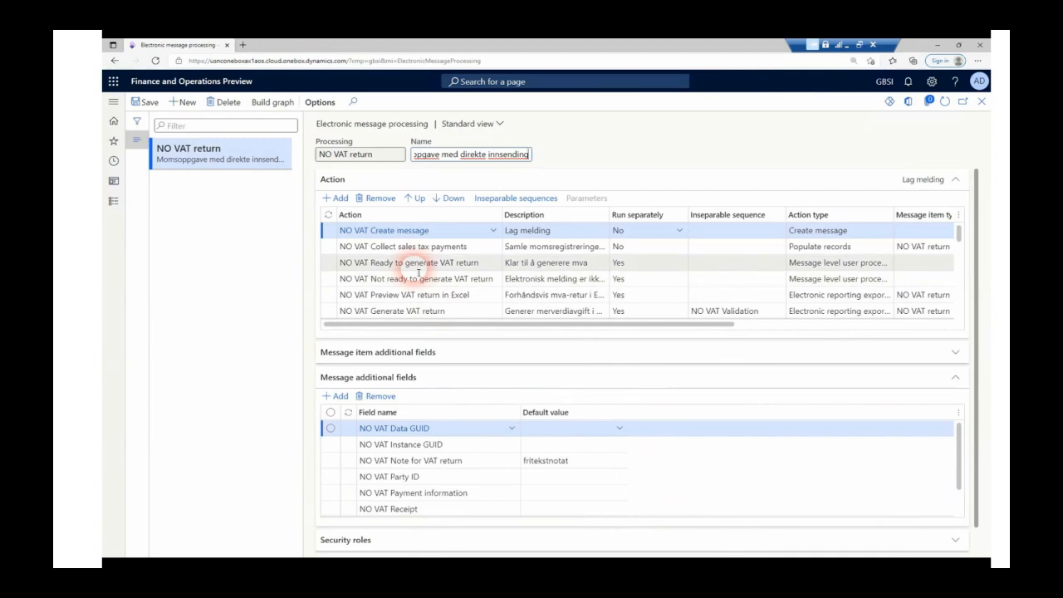
# Open the details of the NO VAT Import validation response action in the NO VAT return processing
pyautogui.scroll(-2, 418, 272)
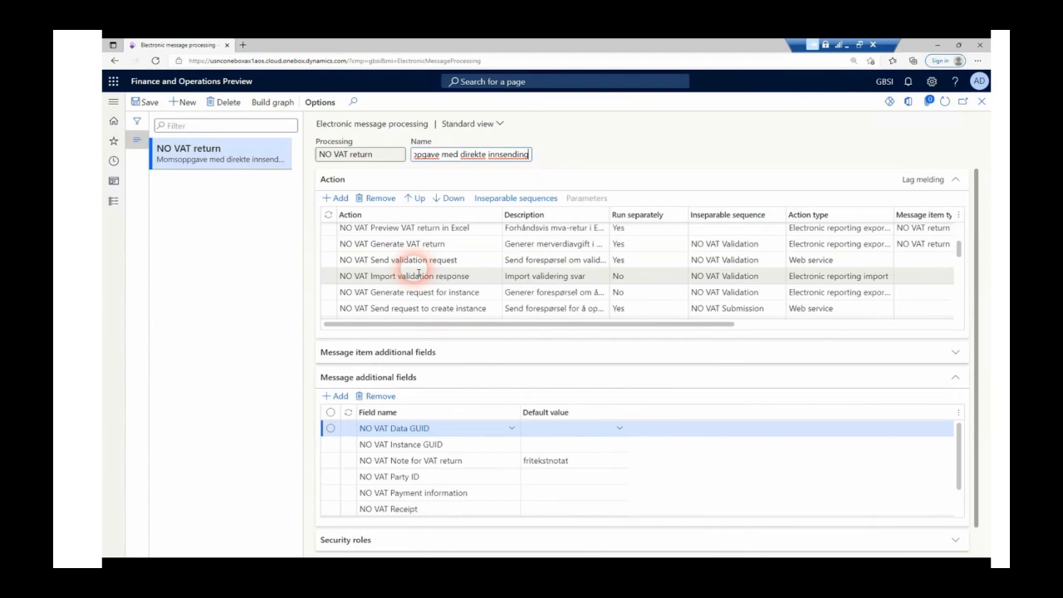
pyautogui.scroll(-2, 419, 273)
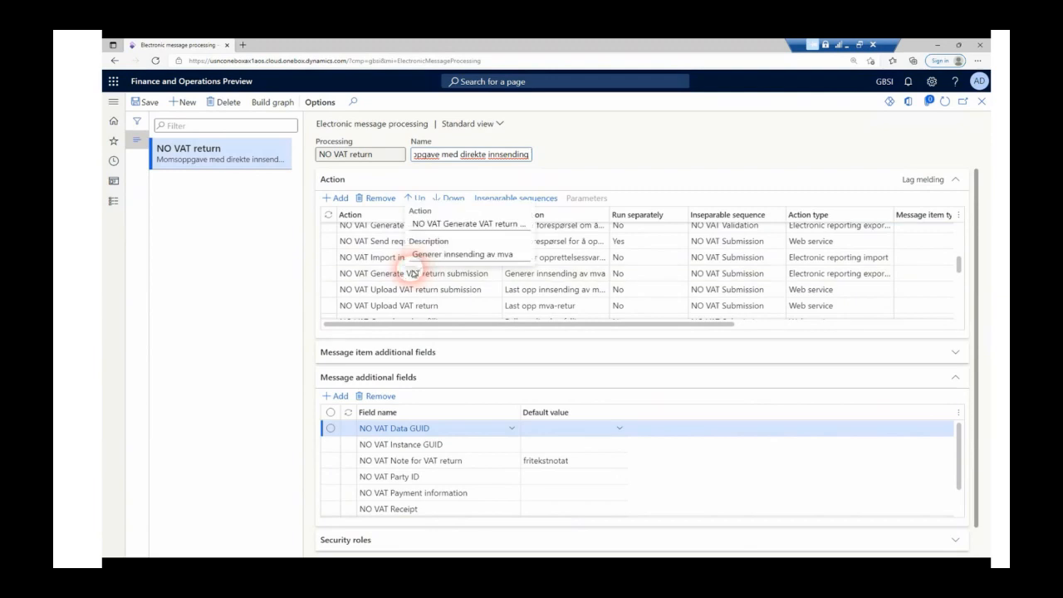
pyautogui.scroll(2, 407, 274)
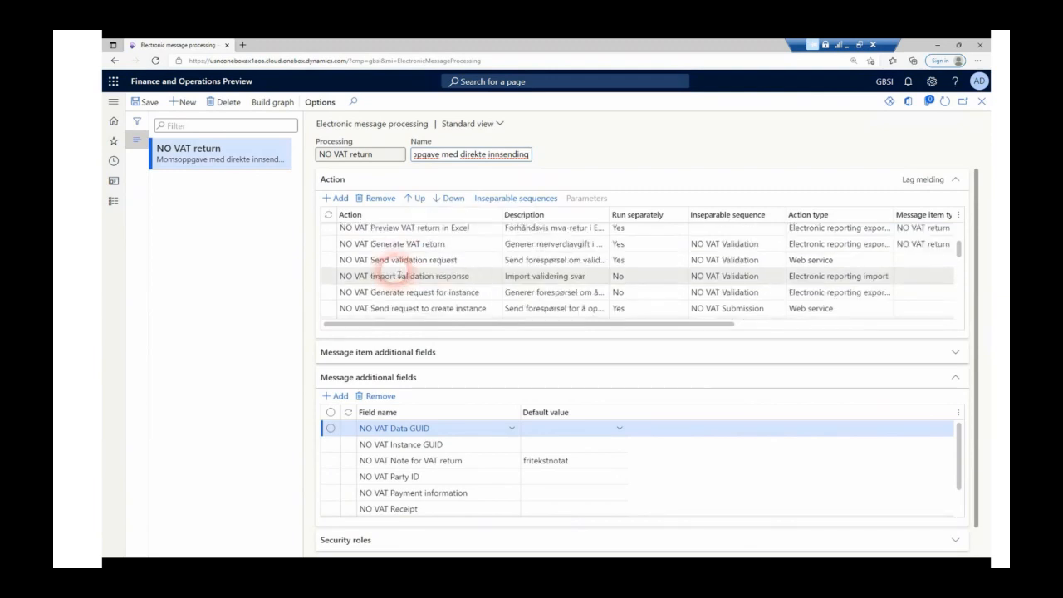
pyautogui.click(482, 276)
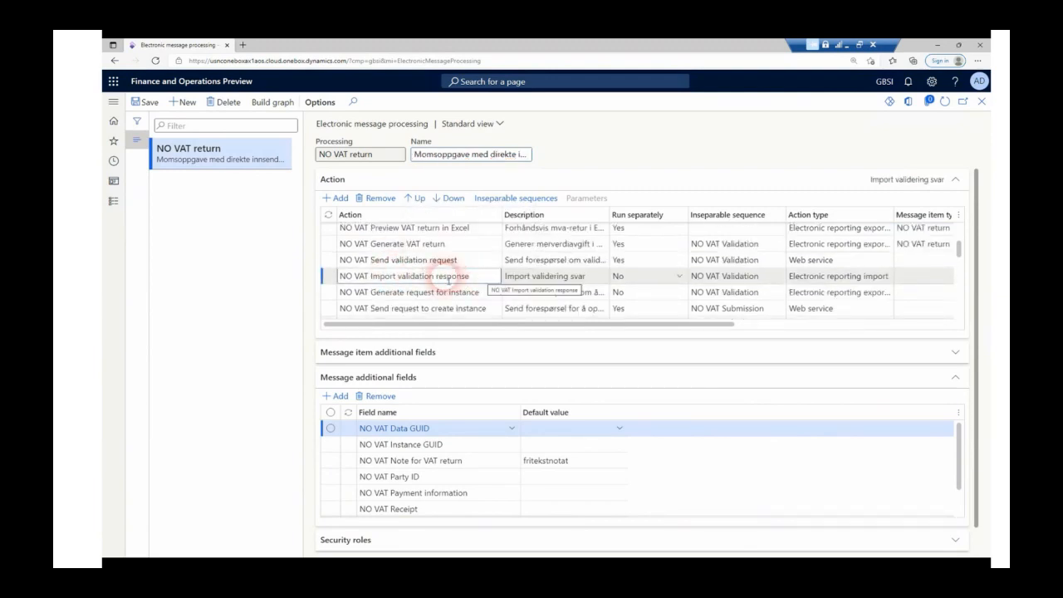
pyautogui.rightClick(496, 279)
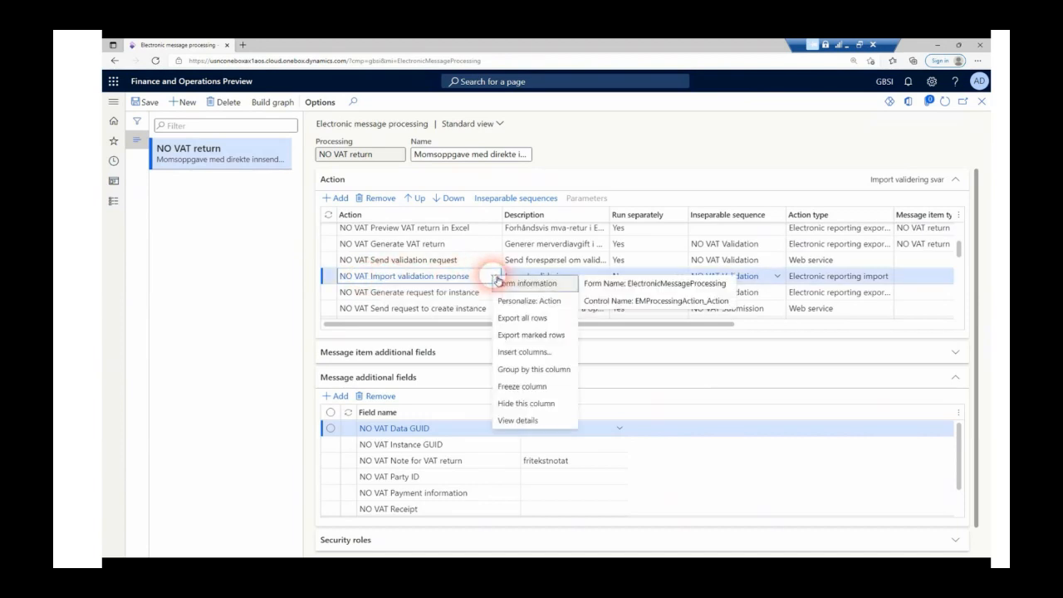
pyautogui.click(550, 422)
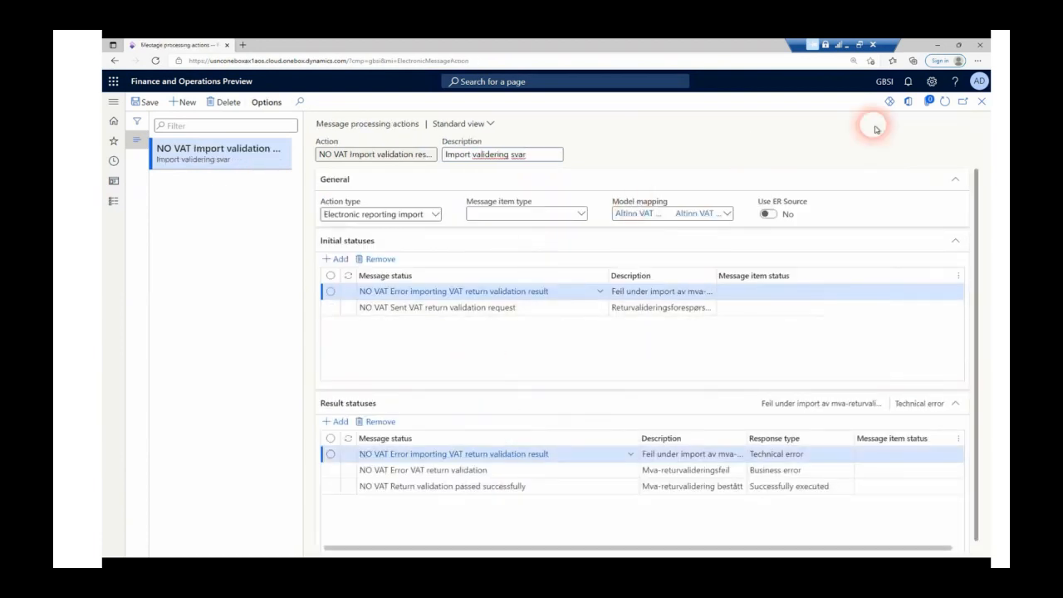
# Attach NO VAT validation result converter.xslt as a File to the import validation response action, save and return to the processing
pyautogui.click(931, 103)
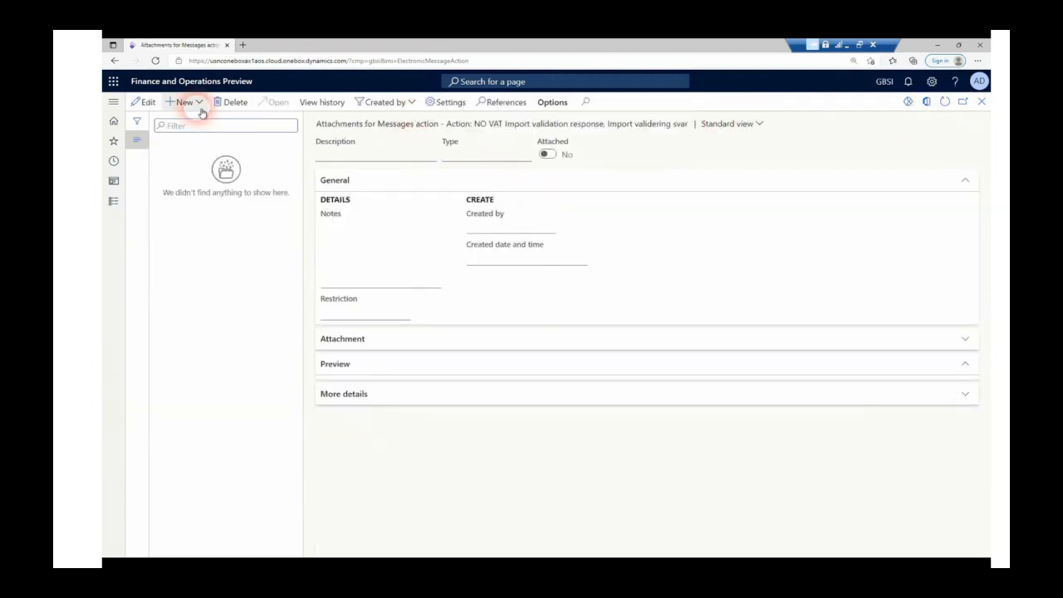
pyautogui.click(199, 106)
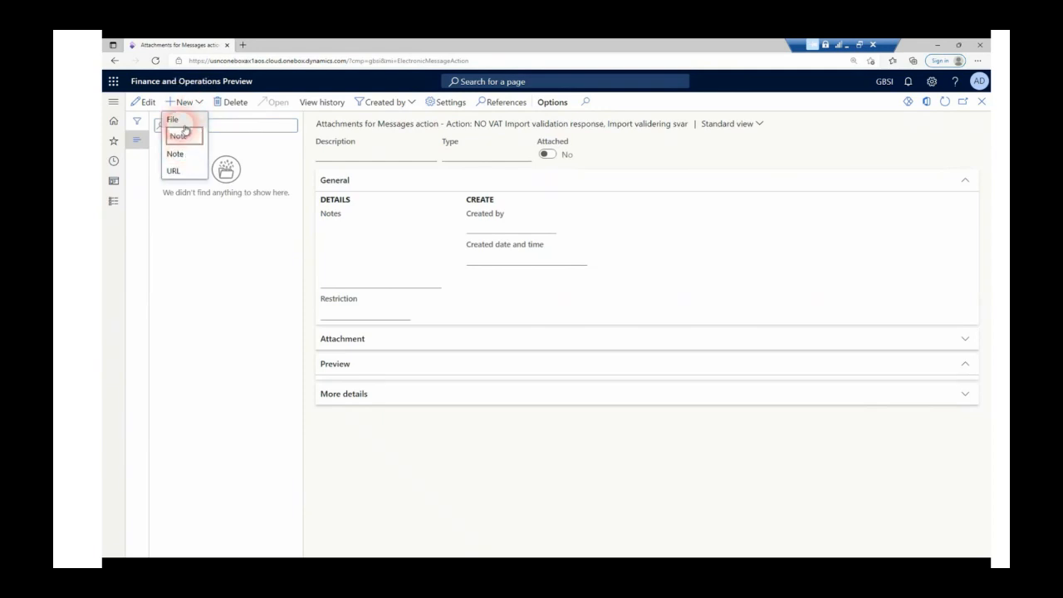
pyautogui.click(179, 121)
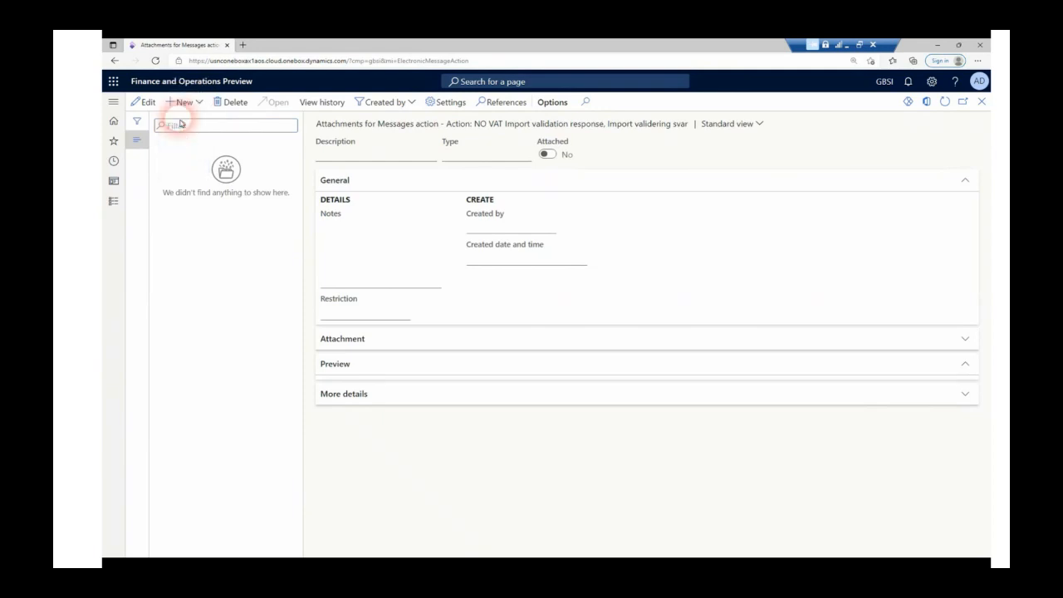
pyautogui.click(817, 139)
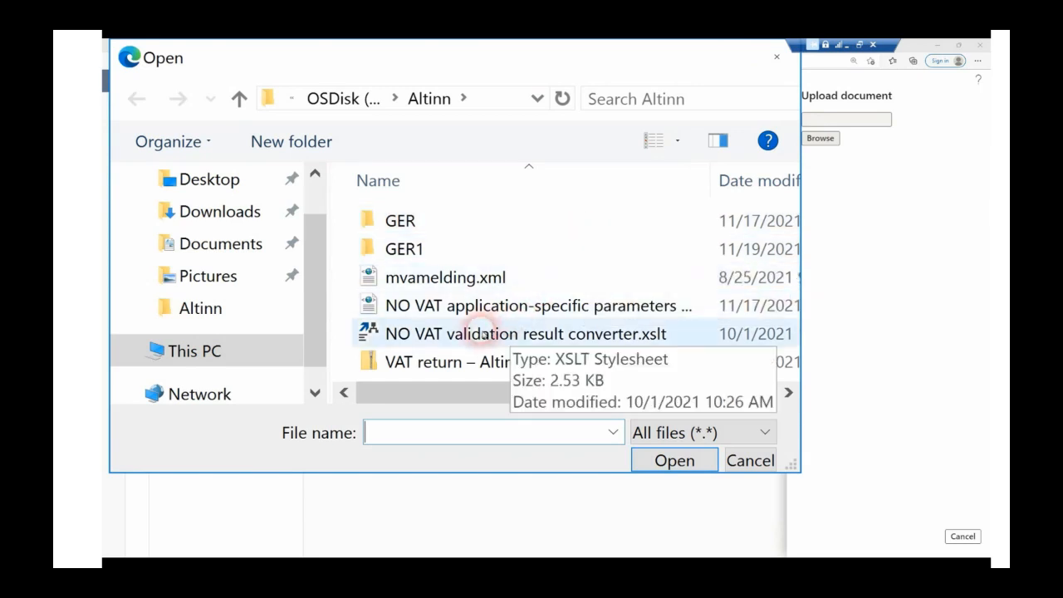
pyautogui.click(482, 332)
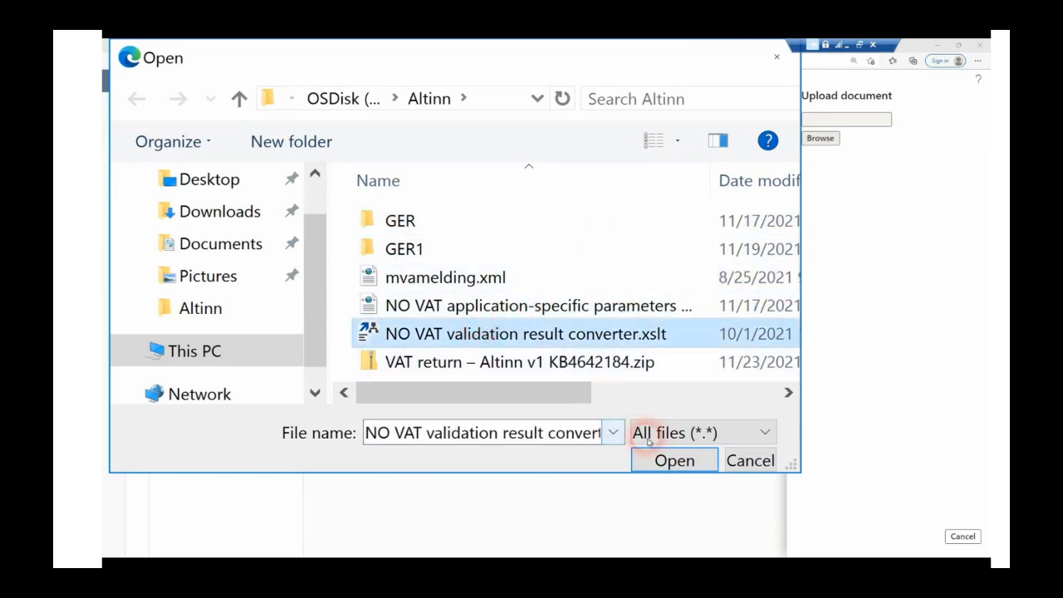
pyautogui.click(665, 460)
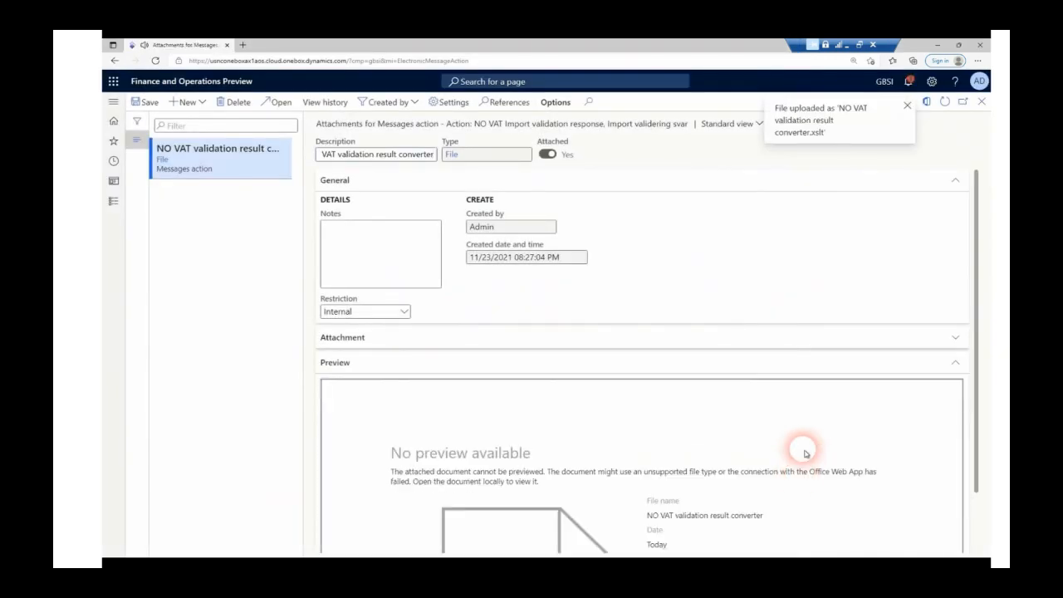
pyautogui.click(151, 103)
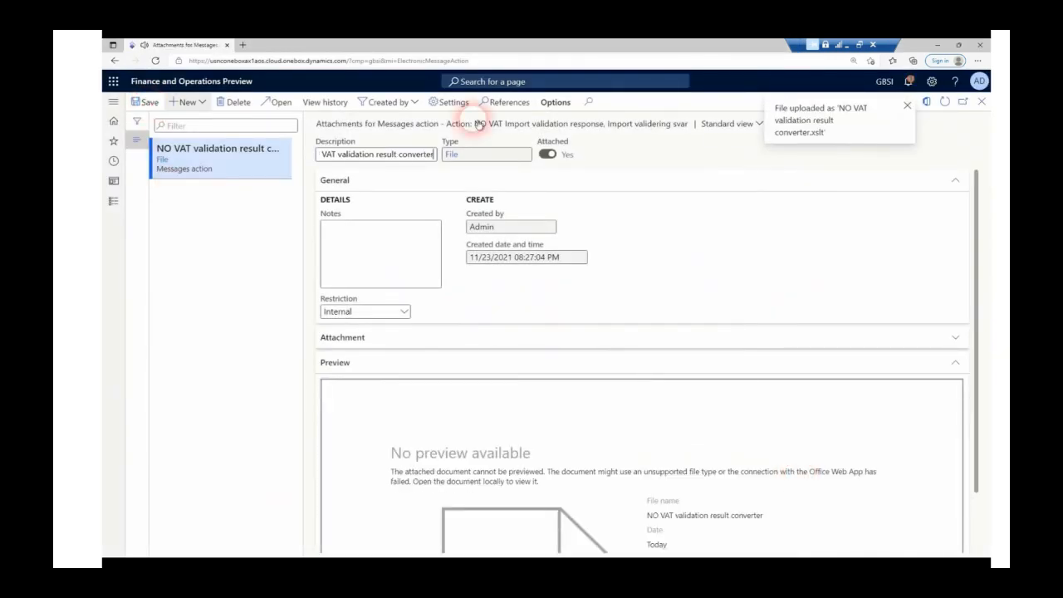
pyautogui.click(981, 102)
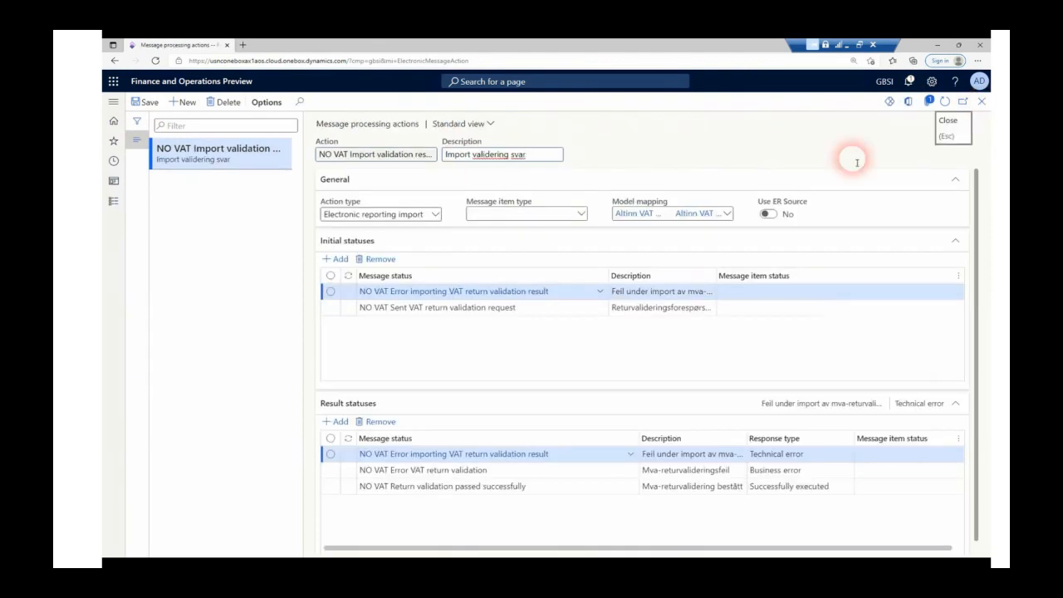
pyautogui.click(978, 106)
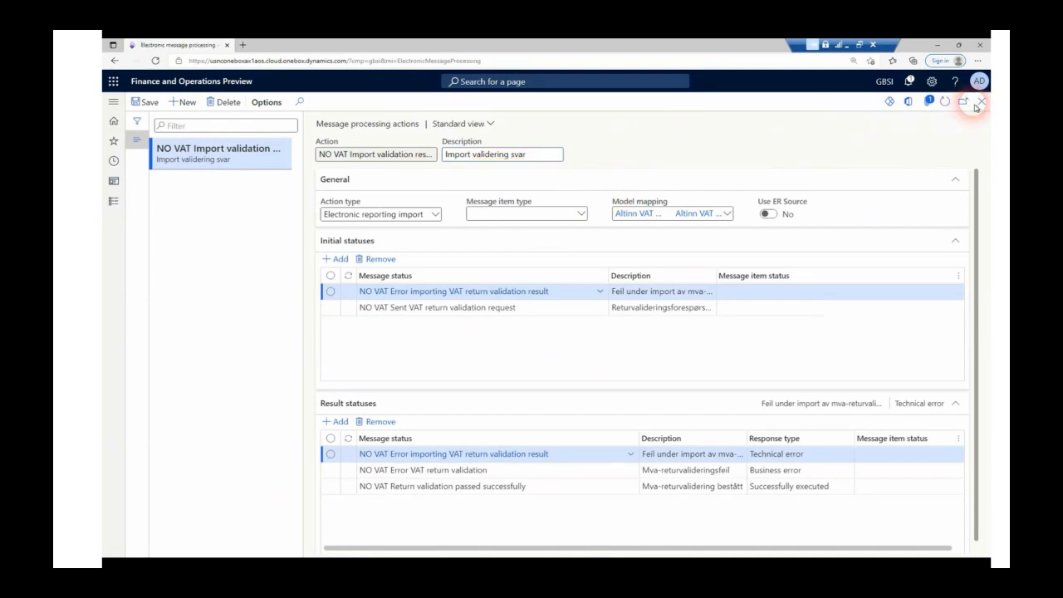
# Open the details of the NO VAT Import final validation result action in the NO VAT return processing
pyautogui.click(451, 274)
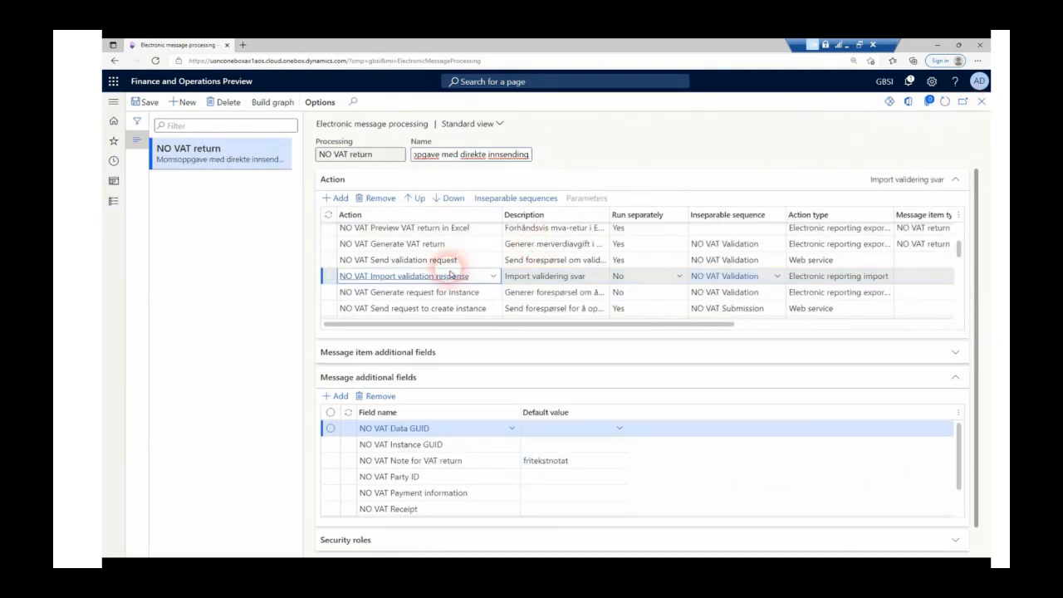
pyautogui.scroll(-5, 450, 275)
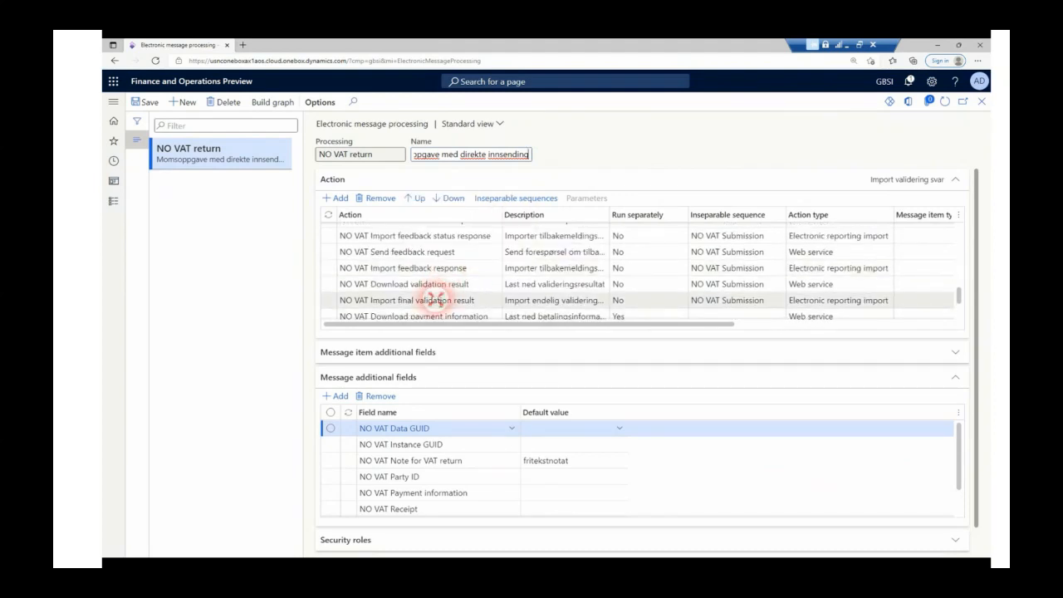
pyautogui.click(435, 301)
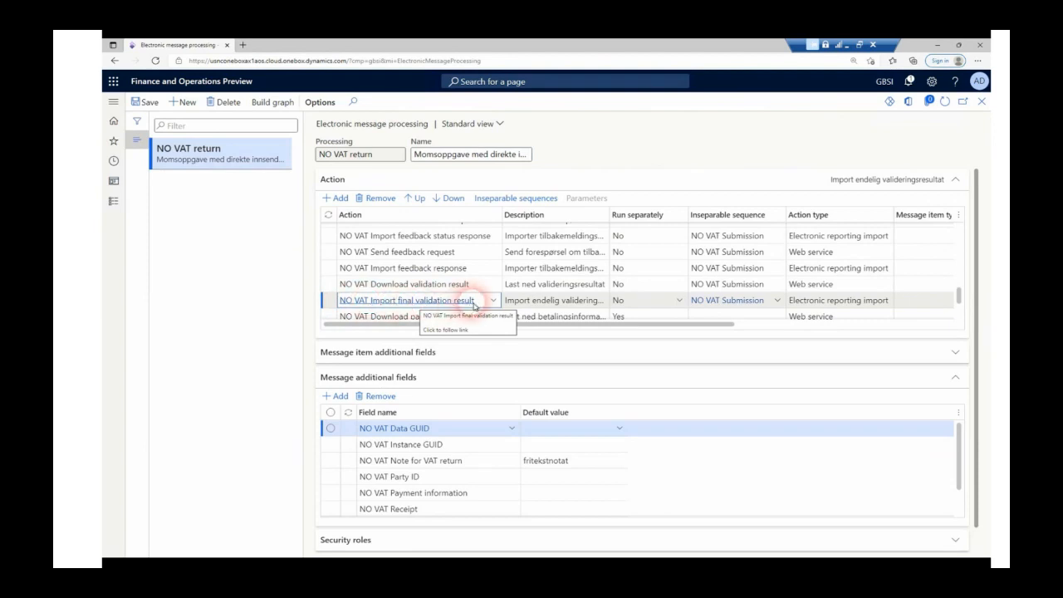
pyautogui.rightClick(496, 304)
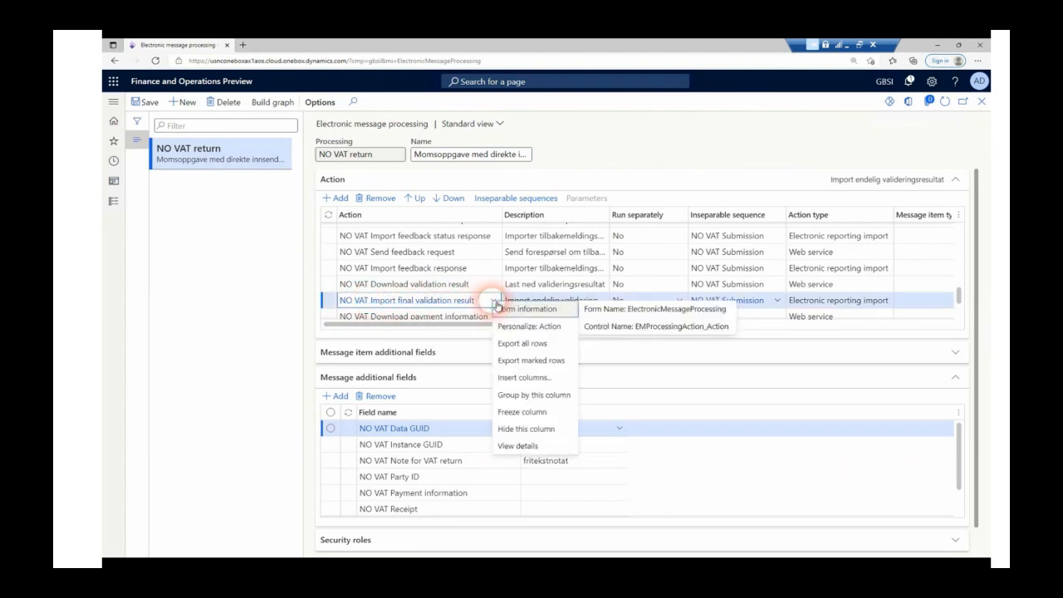
pyautogui.click(530, 448)
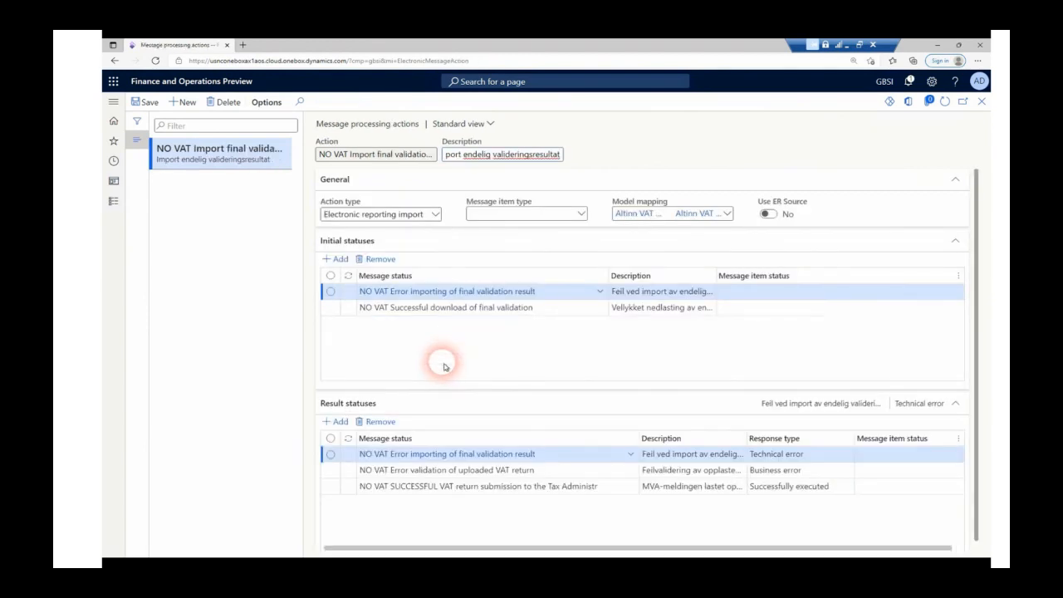
# Attach NO VAT validation result converter.xslt as a File to the import final validation result action and save the attachment
pyautogui.click(281, 149)
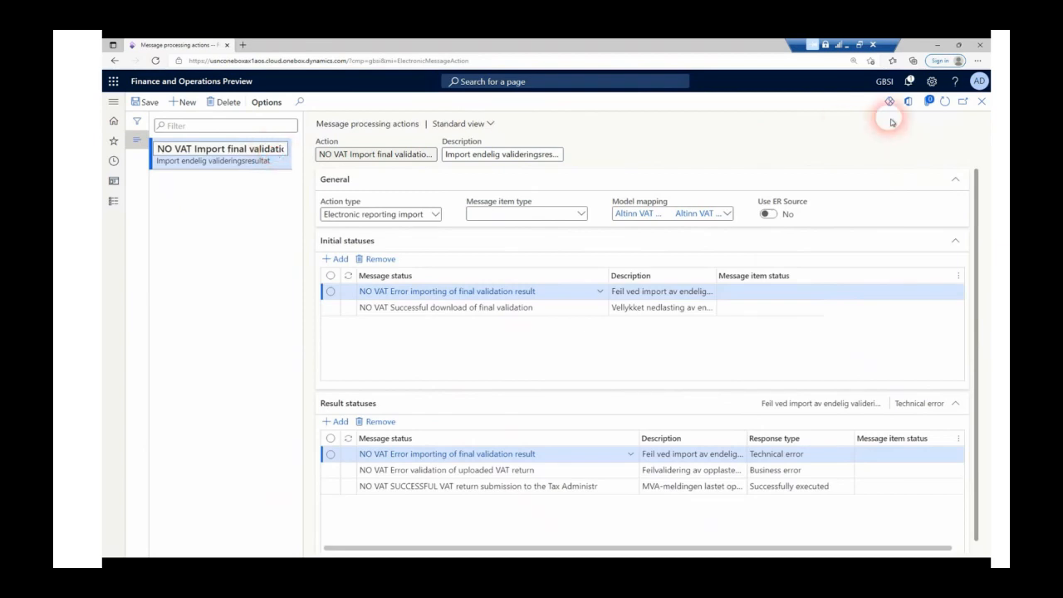
pyautogui.click(929, 102)
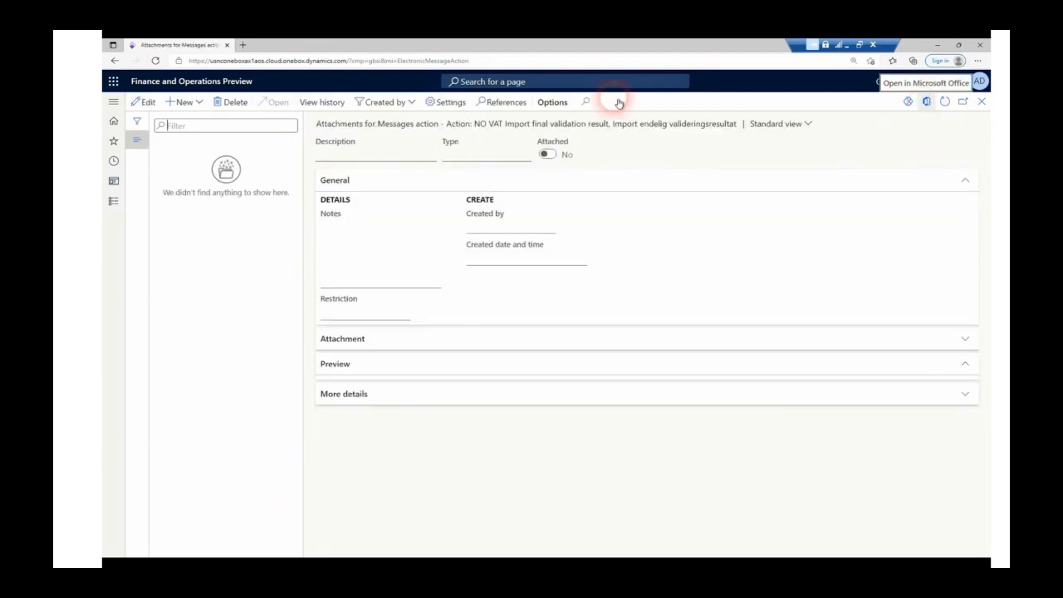
pyautogui.click(186, 102)
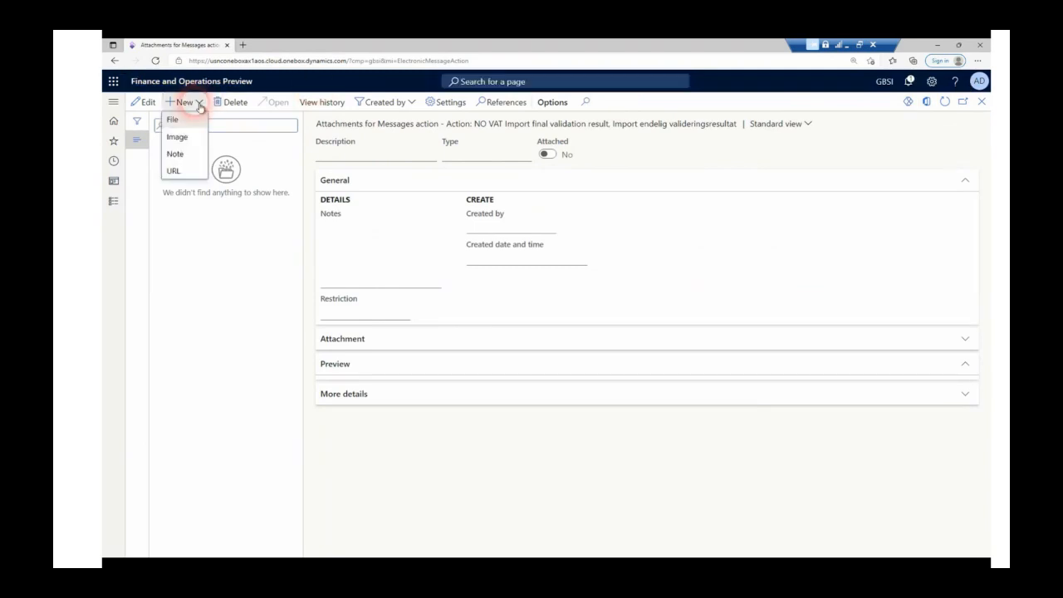
pyautogui.click(189, 119)
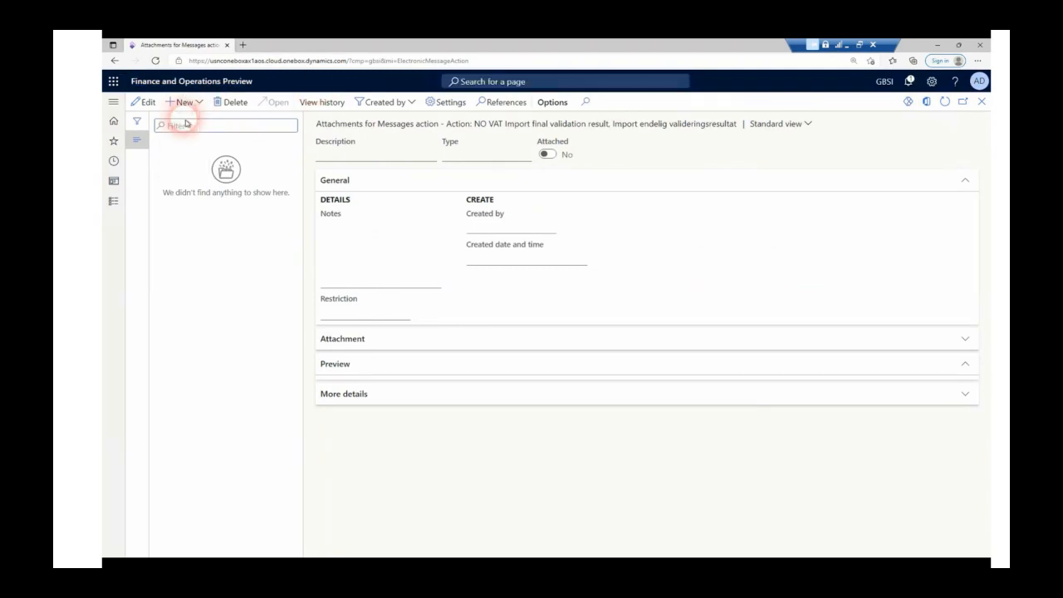
pyautogui.click(818, 140)
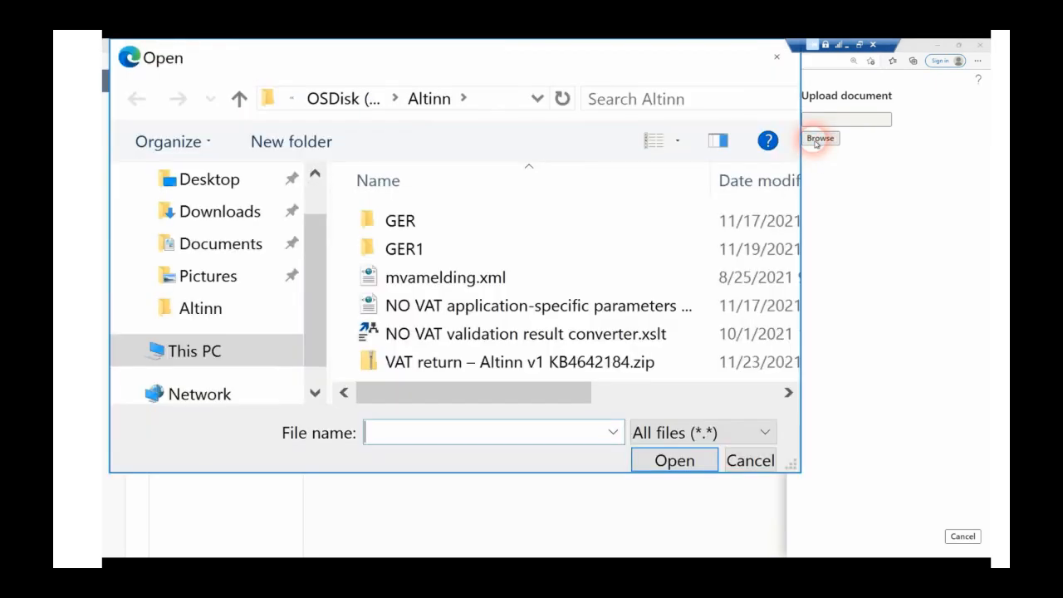
pyautogui.click(497, 330)
pyautogui.click(662, 463)
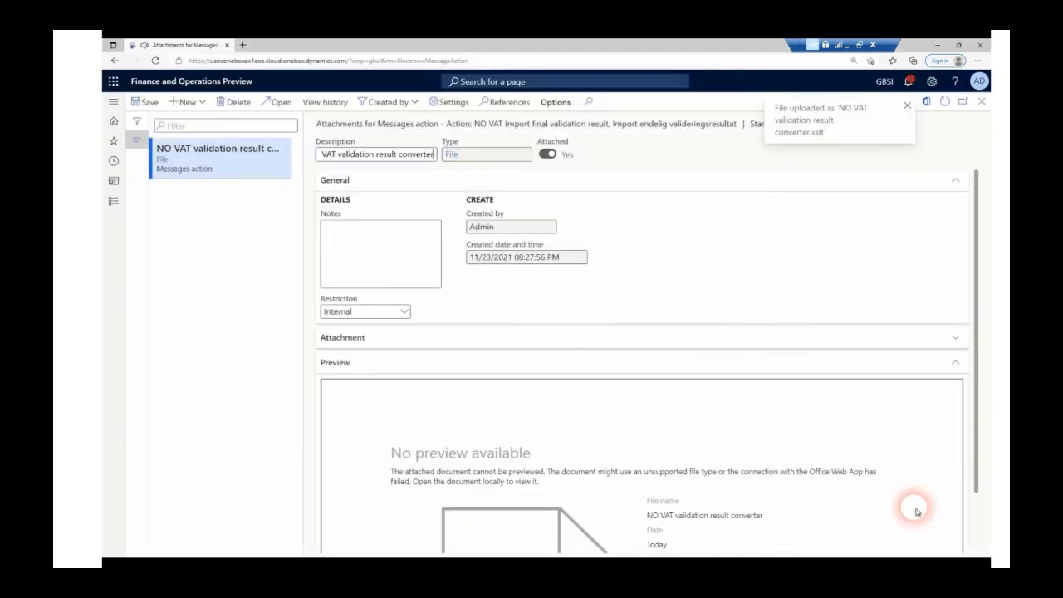
pyautogui.click(148, 101)
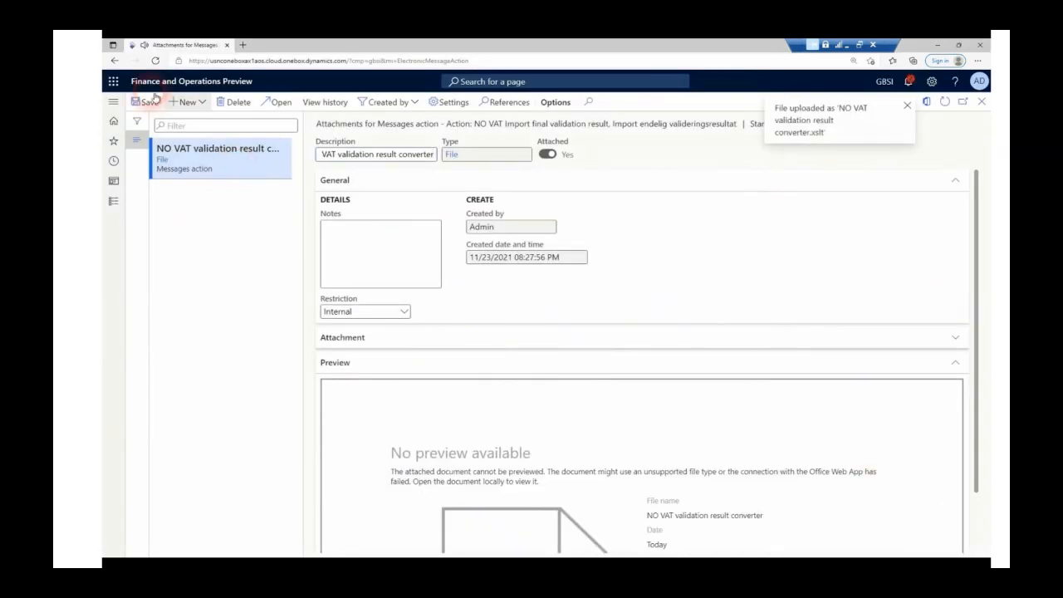
pyautogui.click(962, 103)
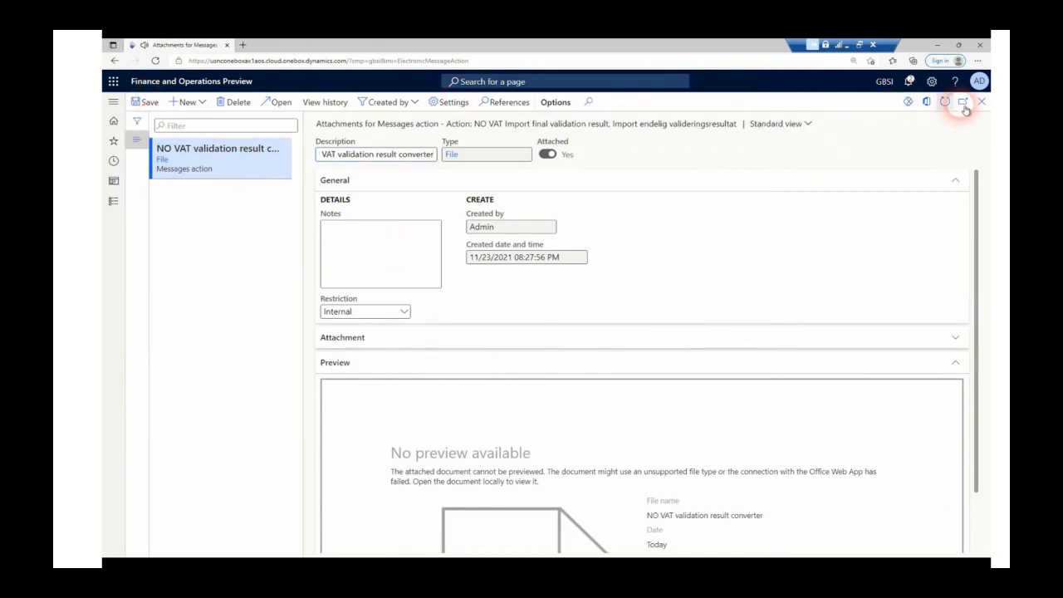
# Return to the NO VAT return electronic message processing, add the Accountant security role, and save the record
pyautogui.click(982, 102)
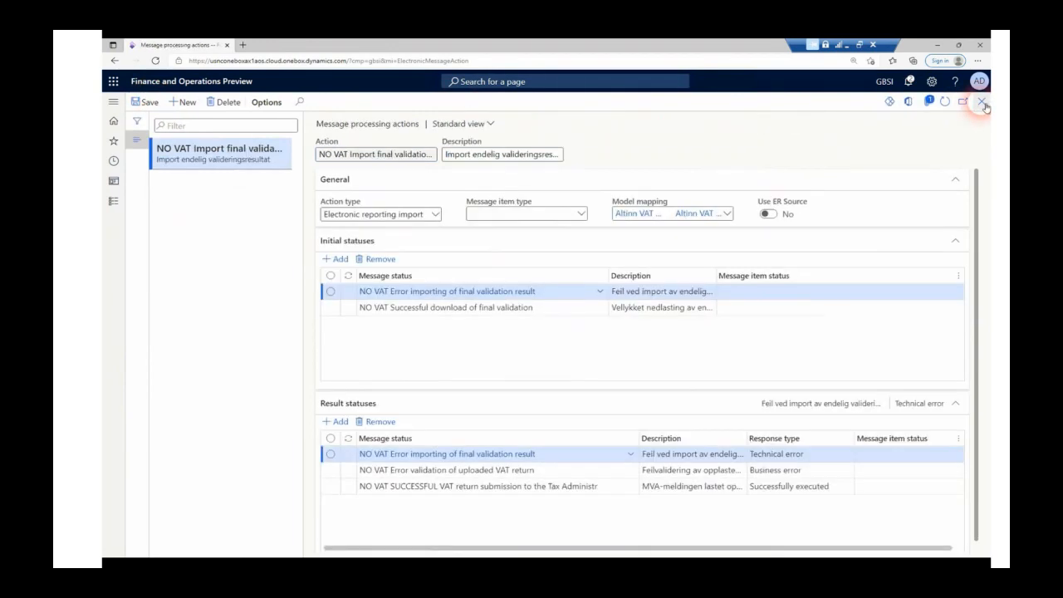
pyautogui.click(983, 104)
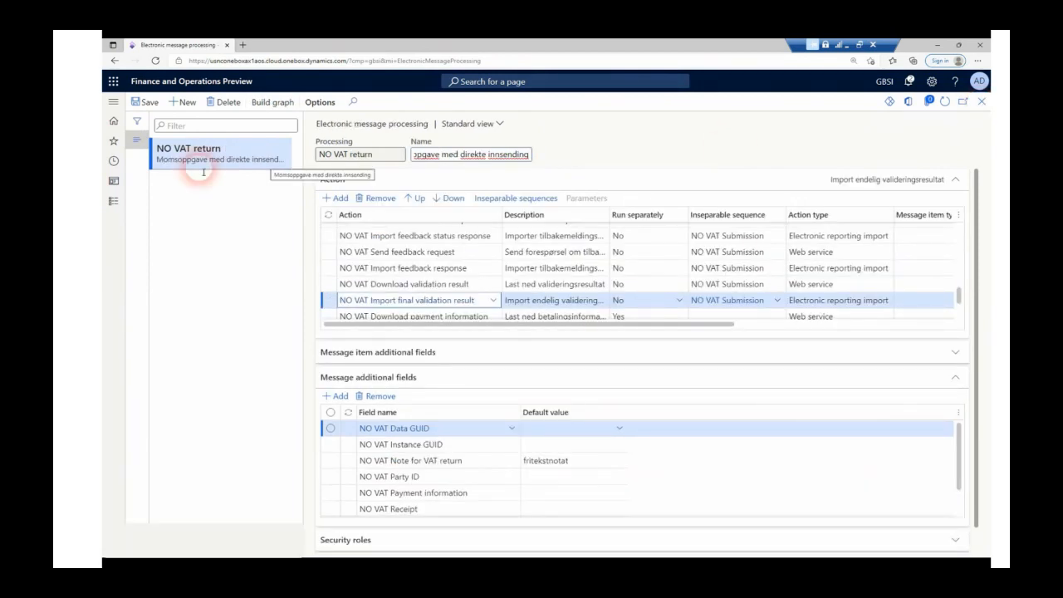
pyautogui.click(355, 379)
pyautogui.click(353, 402)
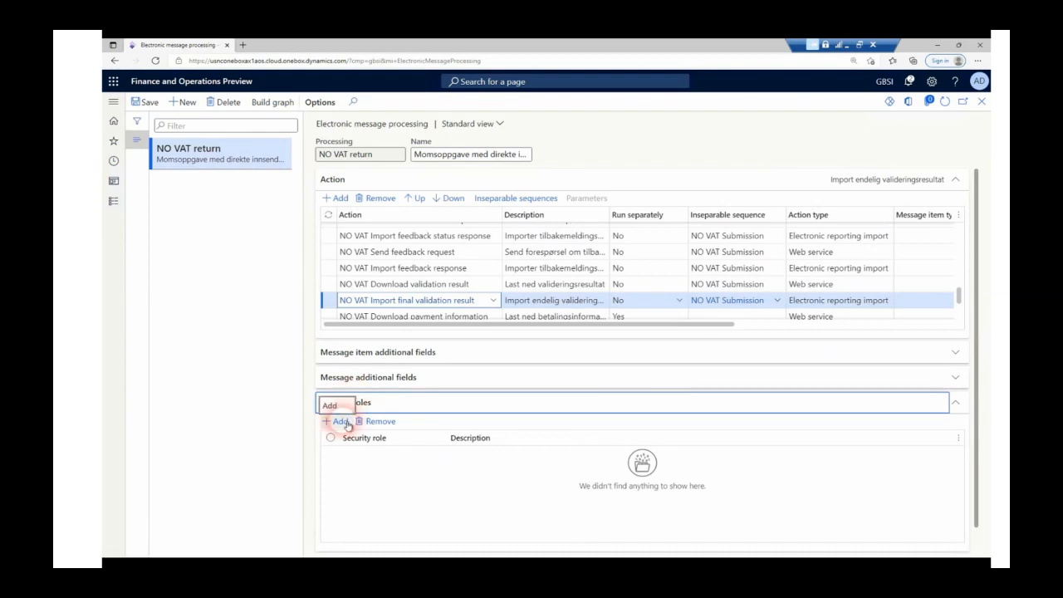
pyautogui.click(342, 421)
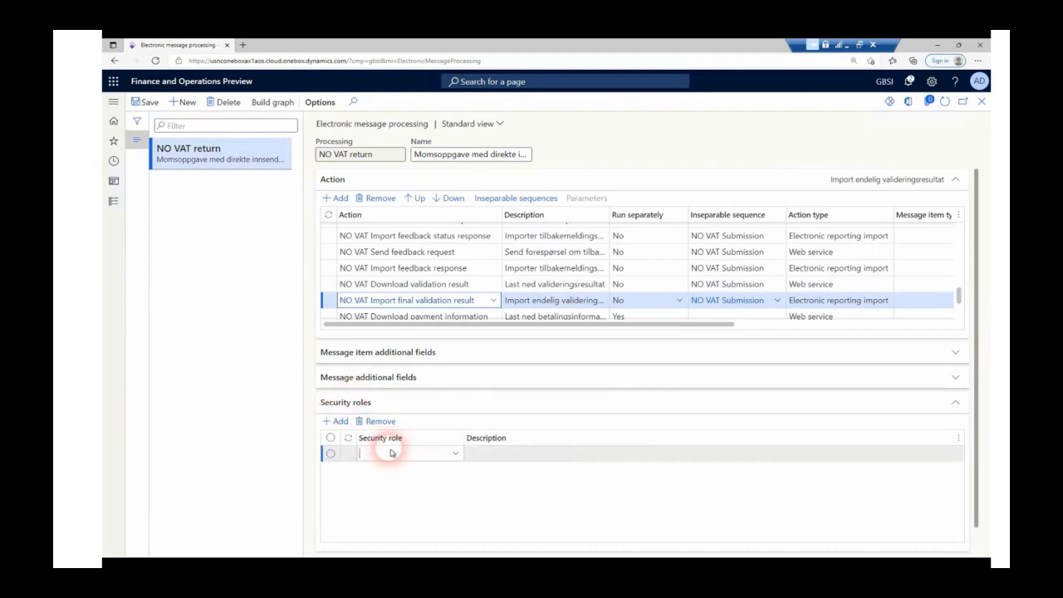
pyautogui.click(459, 454)
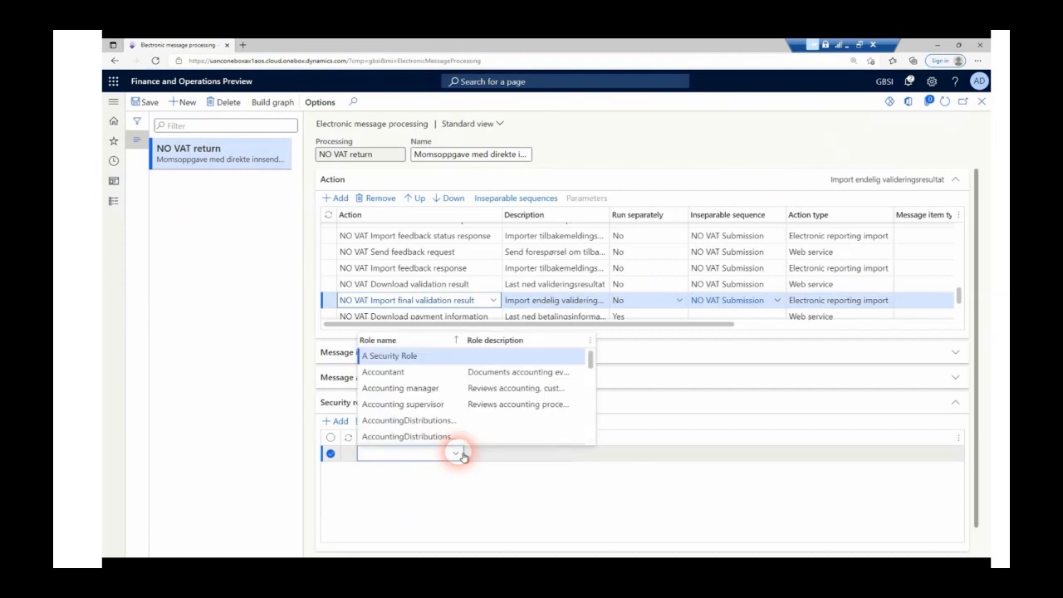
pyautogui.click(416, 375)
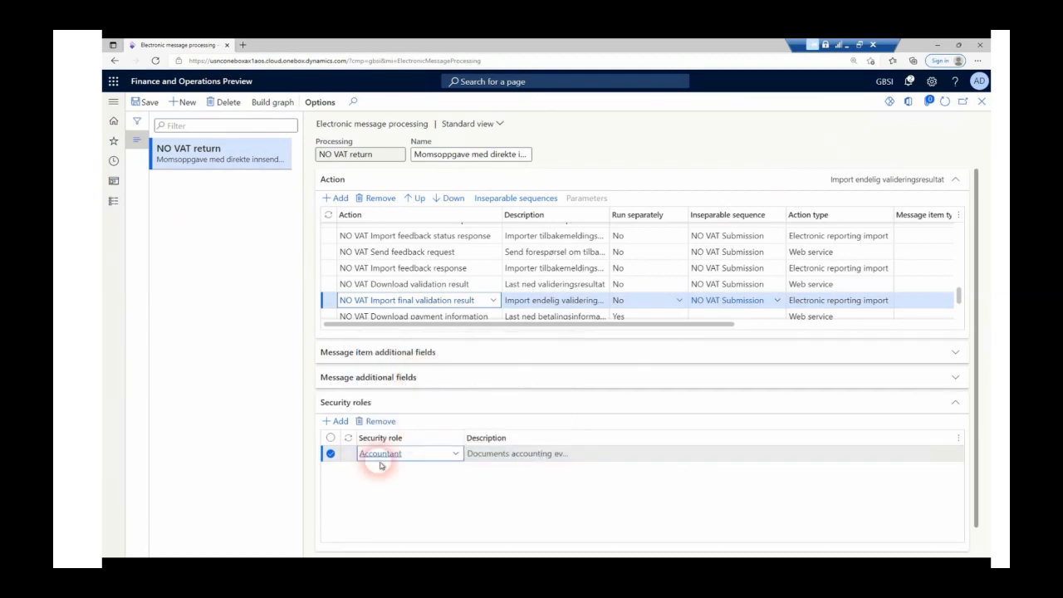
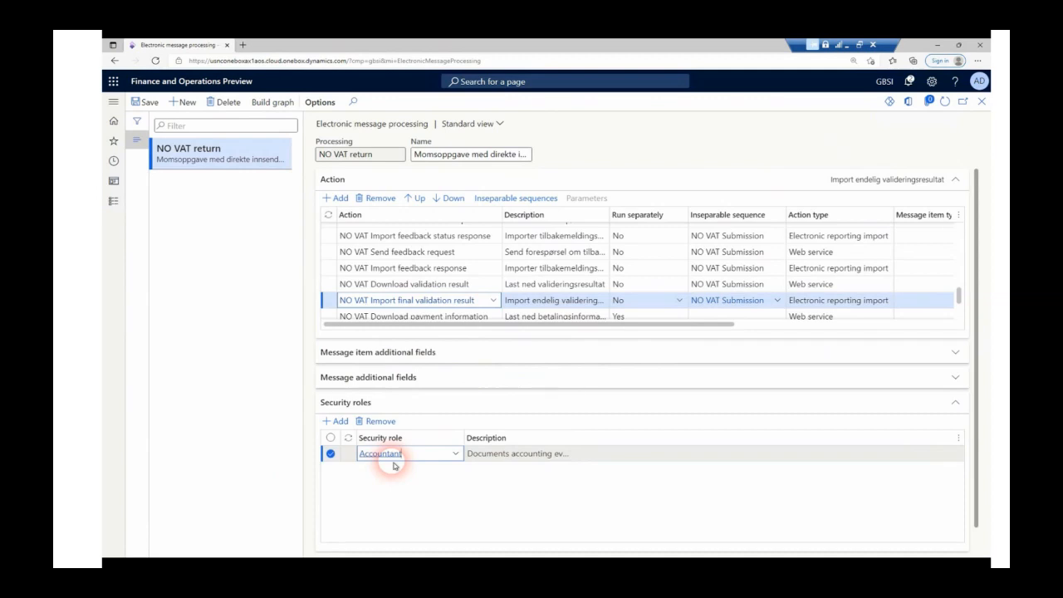
pyautogui.click(151, 105)
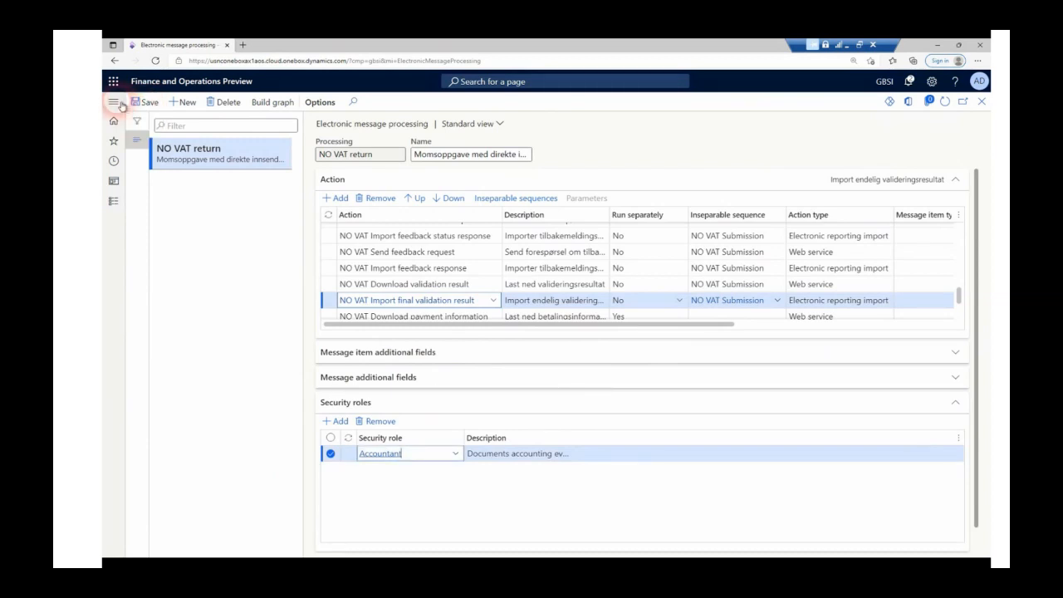
# In the Tax module's Web applications setup, add the Accountant security role to the NO Altinn application and save
pyautogui.click(120, 103)
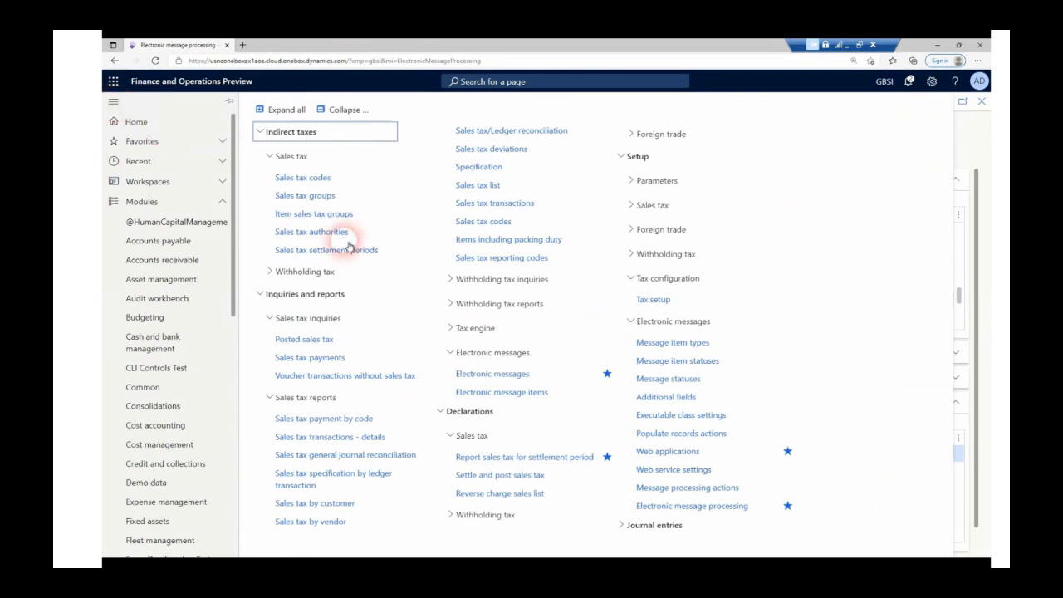
pyautogui.click(645, 451)
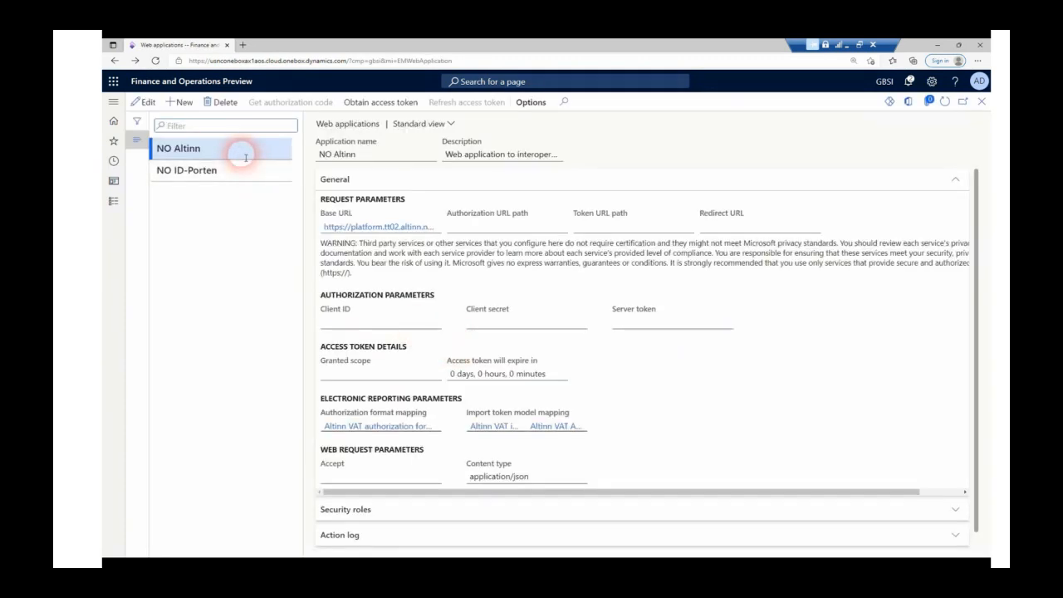
pyautogui.click(245, 158)
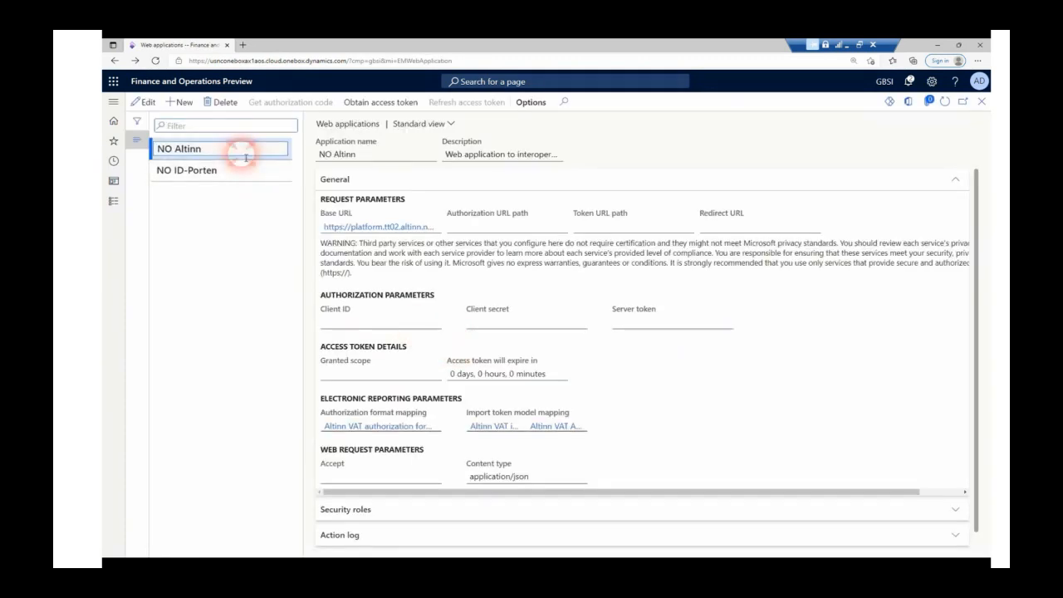
pyautogui.click(361, 510)
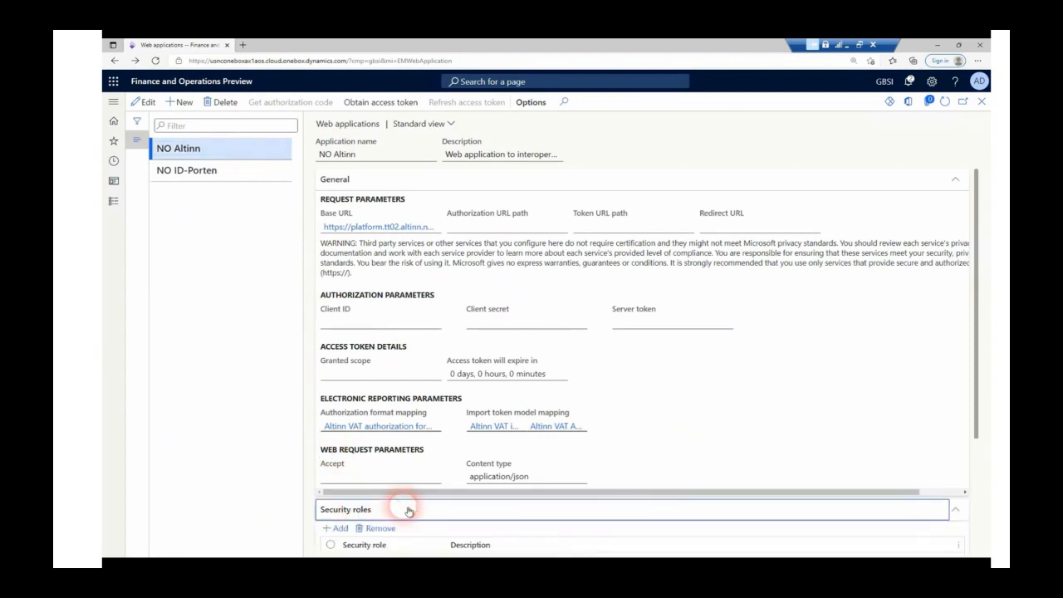
pyautogui.click(342, 374)
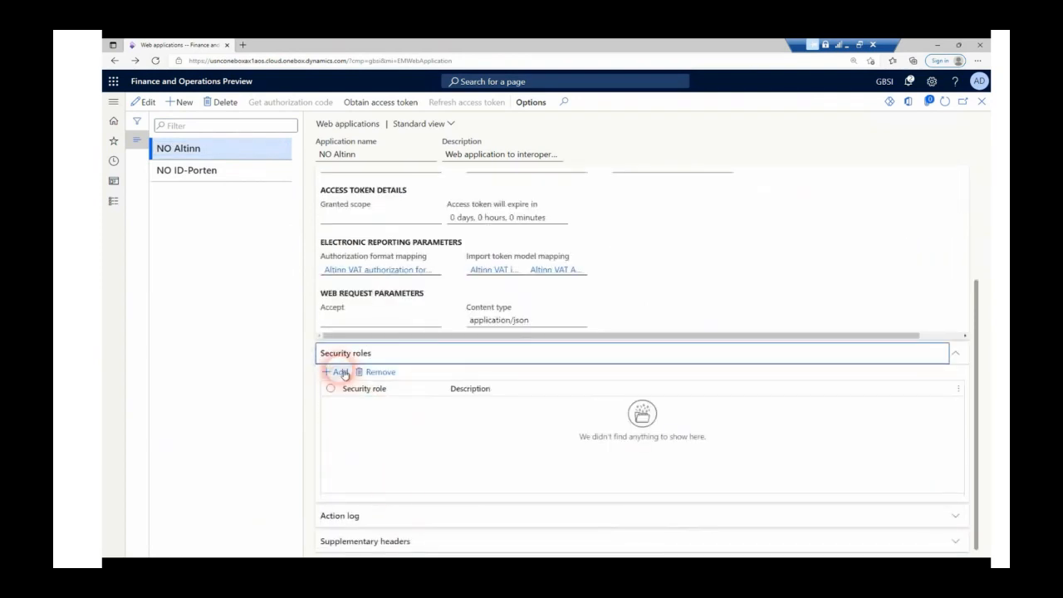
pyautogui.click(374, 408)
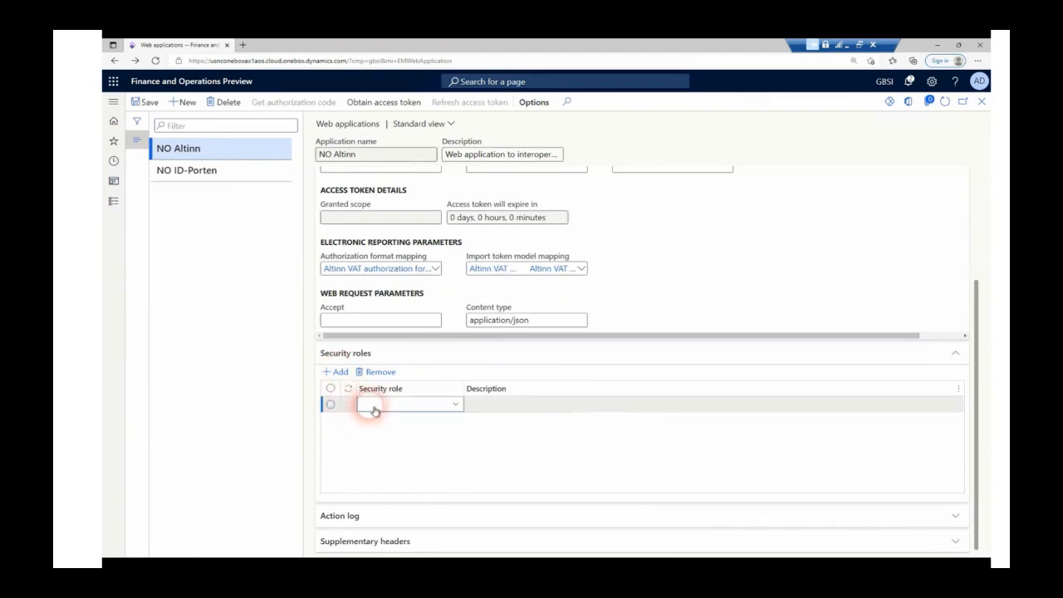
pyautogui.click(455, 405)
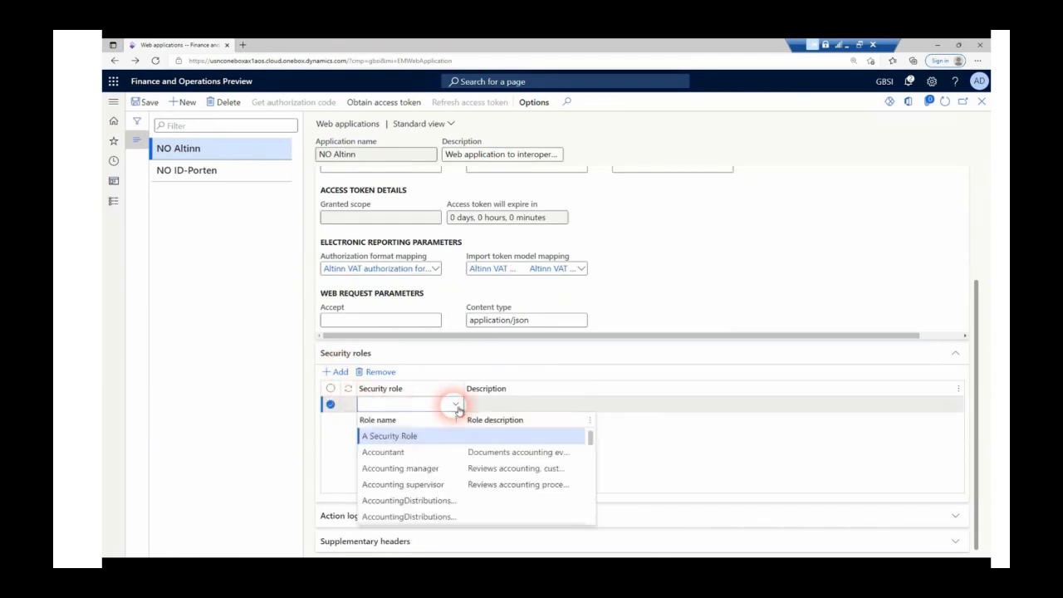
pyautogui.click(407, 452)
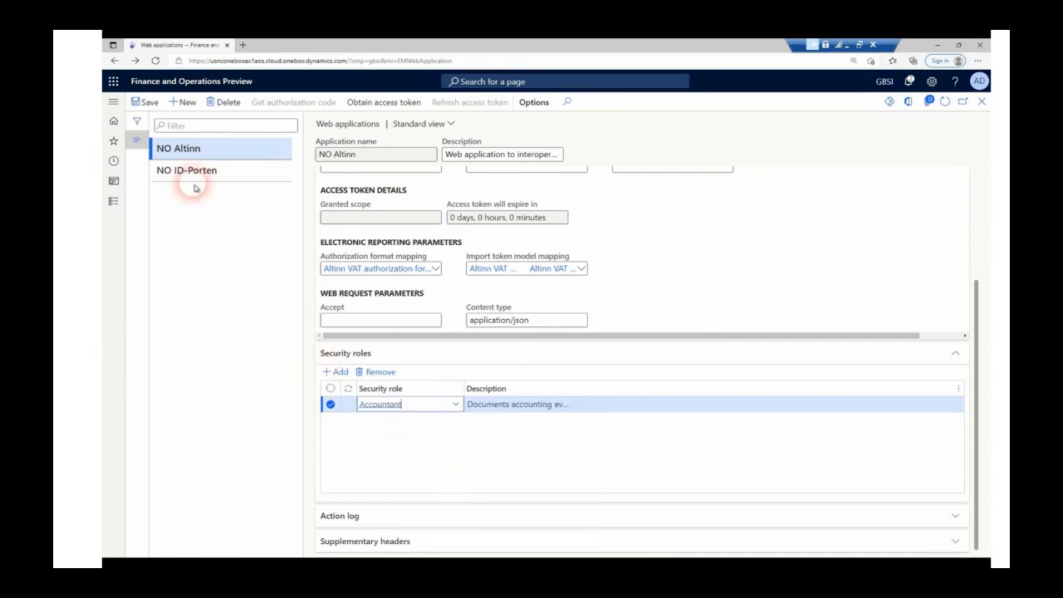
pyautogui.click(151, 104)
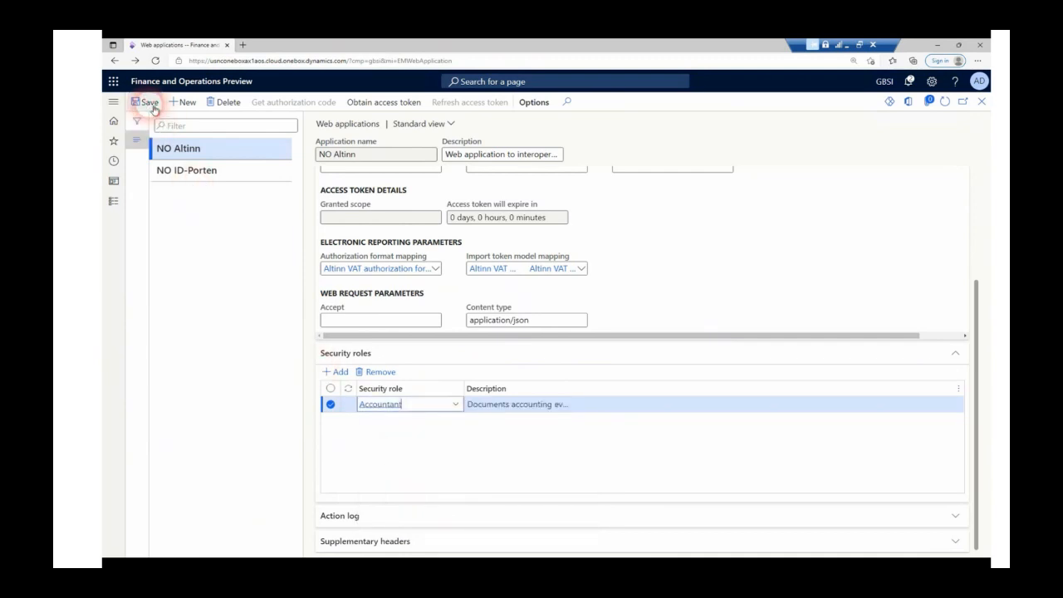
# Add the Accountant security role to the NO ID-Porten web application and save it
pyautogui.click(180, 171)
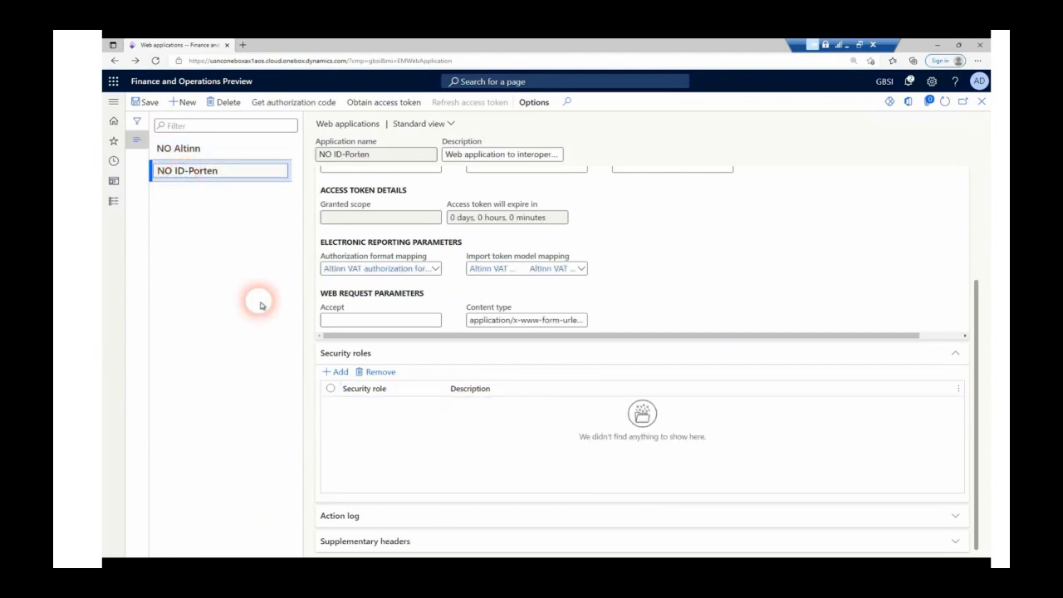
pyautogui.click(339, 371)
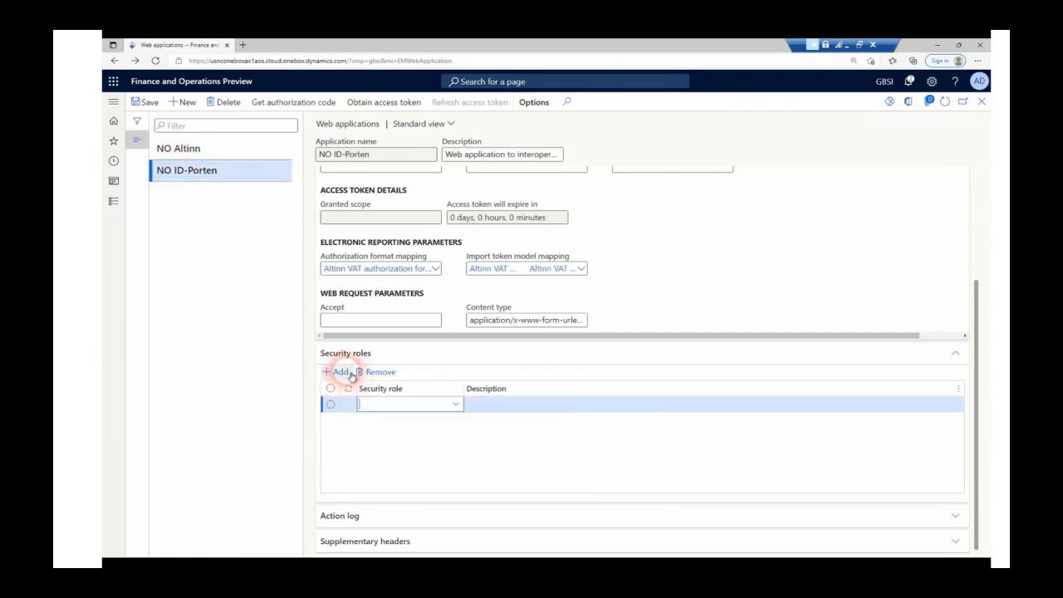
pyautogui.click(455, 405)
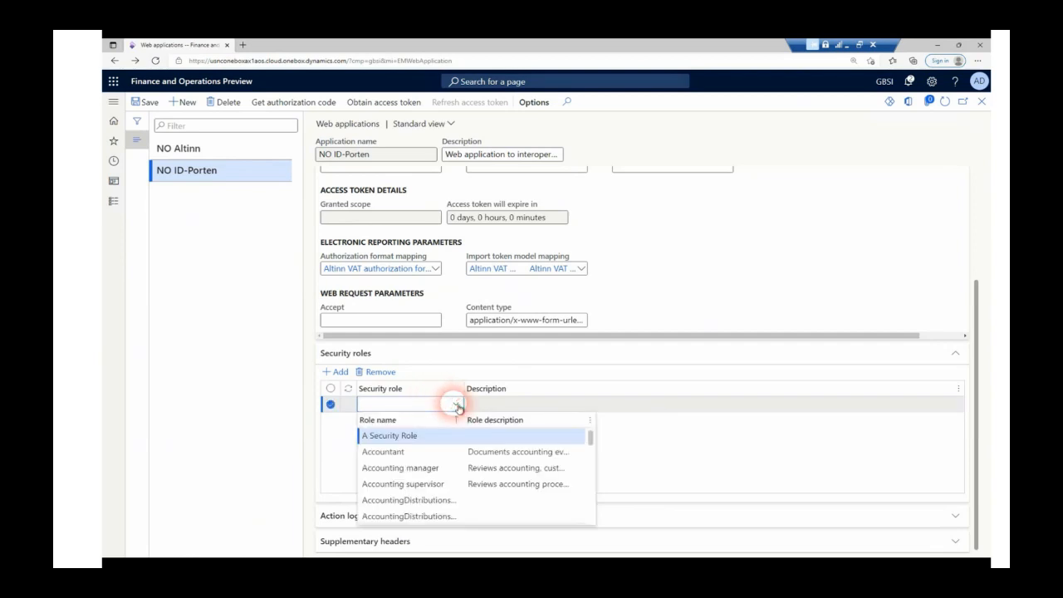
pyautogui.click(407, 452)
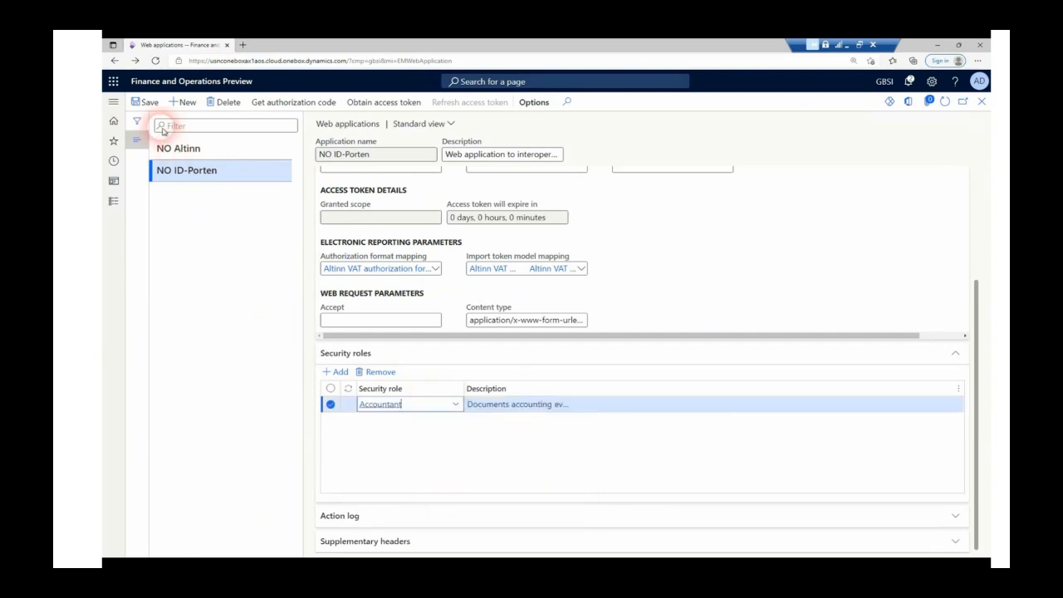
pyautogui.click(147, 103)
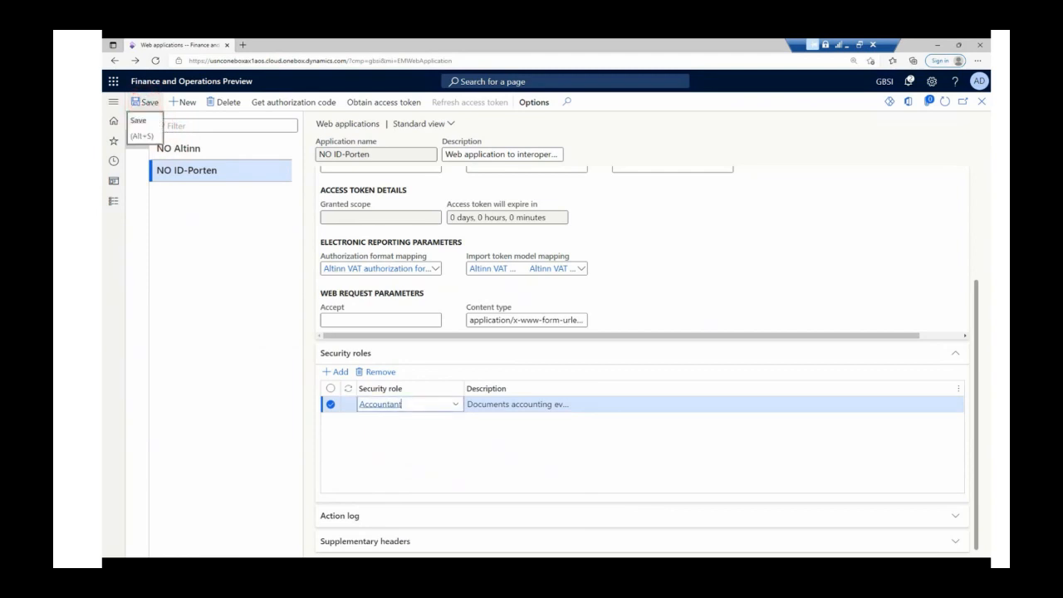
# Paste the client ID and client secret into the NO ID-Porten authorization parameters and save the record
pyautogui.click(225, 172)
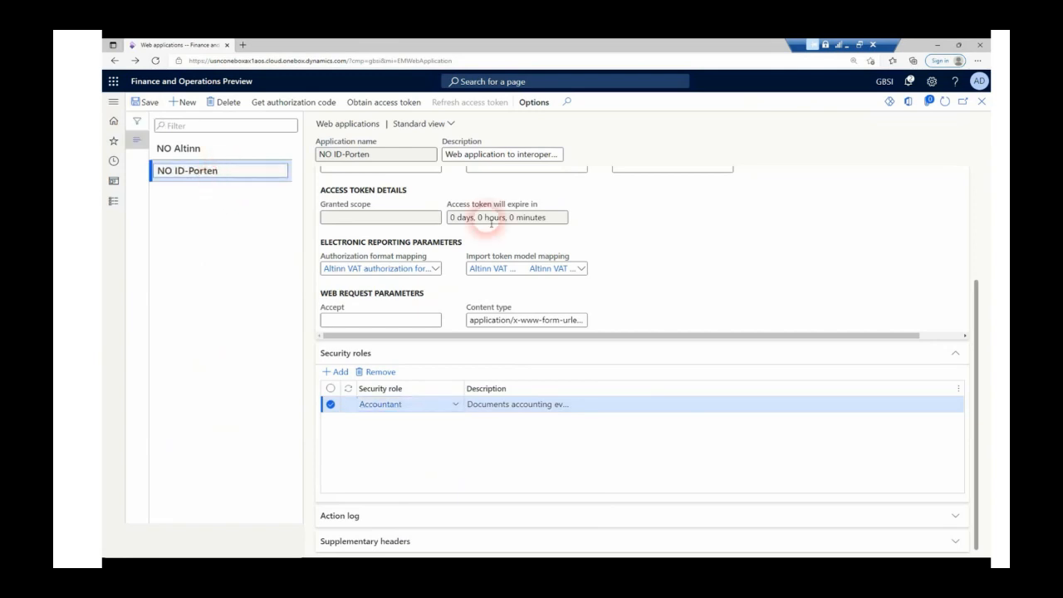
pyautogui.scroll(2, 541, 244)
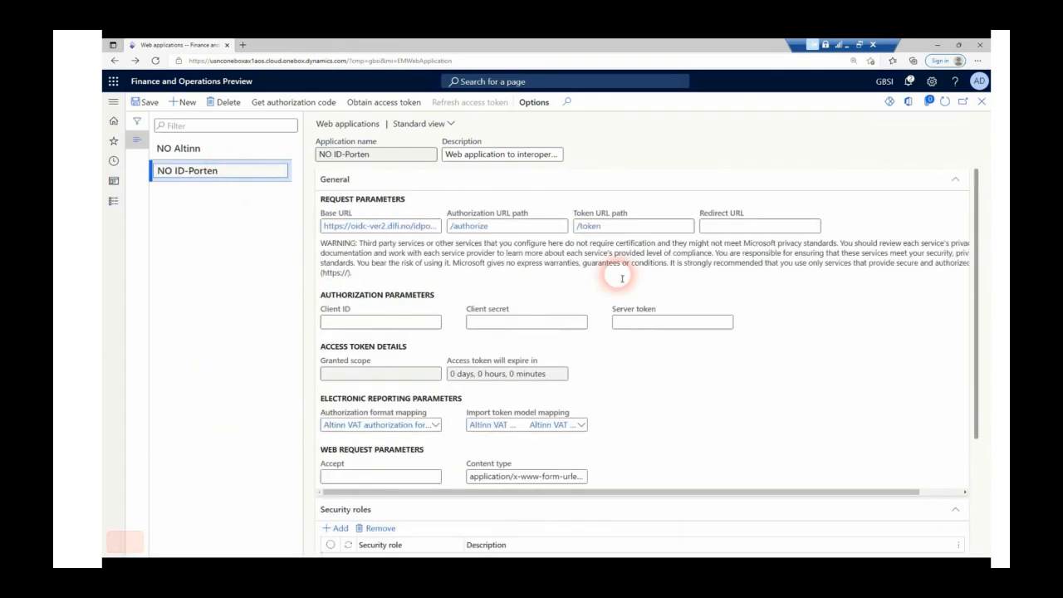
pyautogui.click(387, 321)
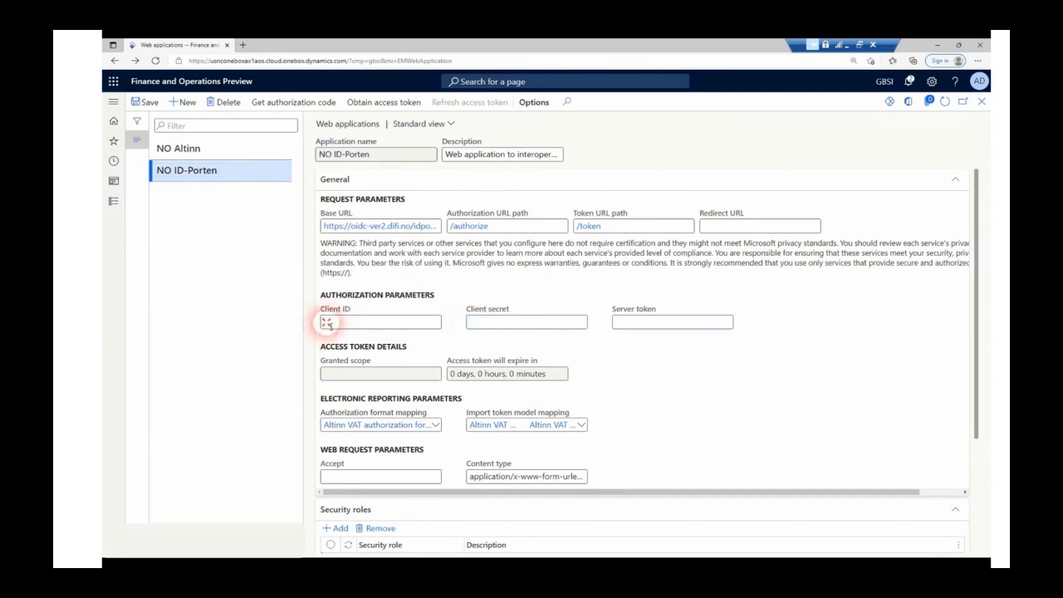
pyautogui.hotkey('ctrl', 'v')
pyautogui.click(485, 323)
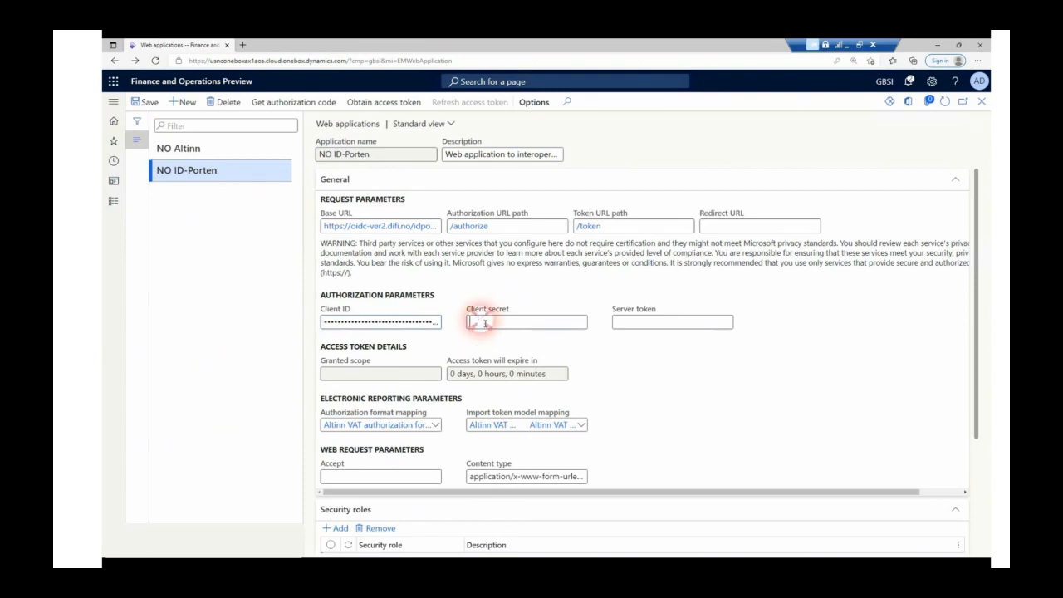
pyautogui.hotkey('ctrl', 'v')
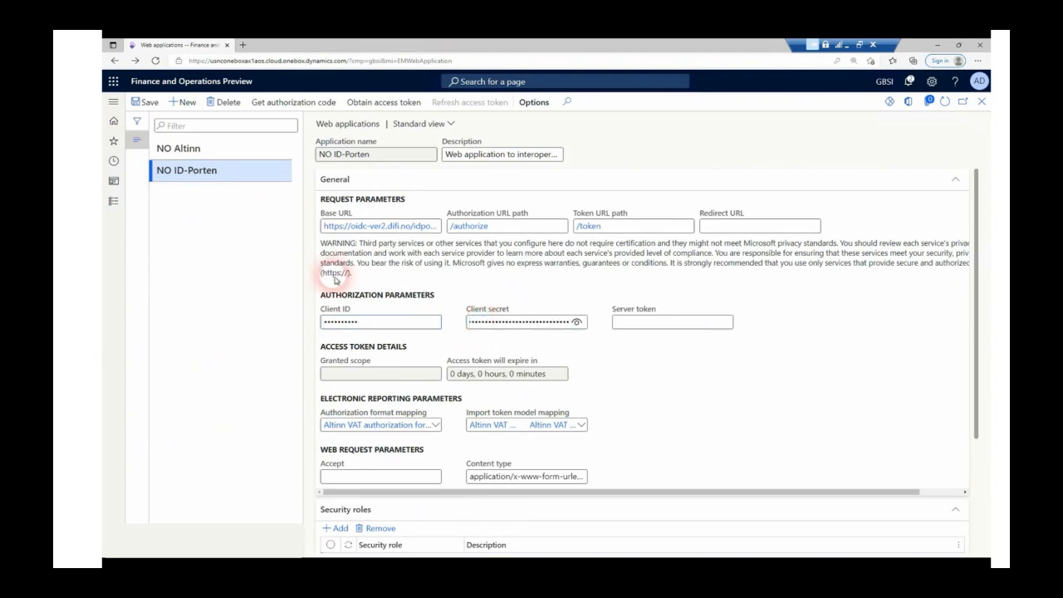
pyautogui.click(150, 104)
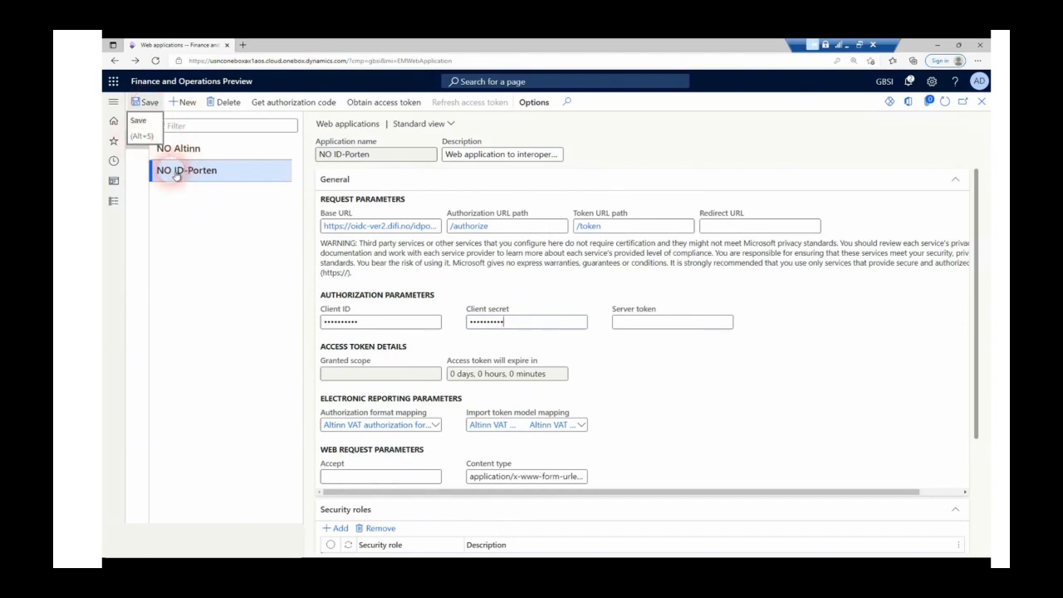
pyautogui.click(226, 172)
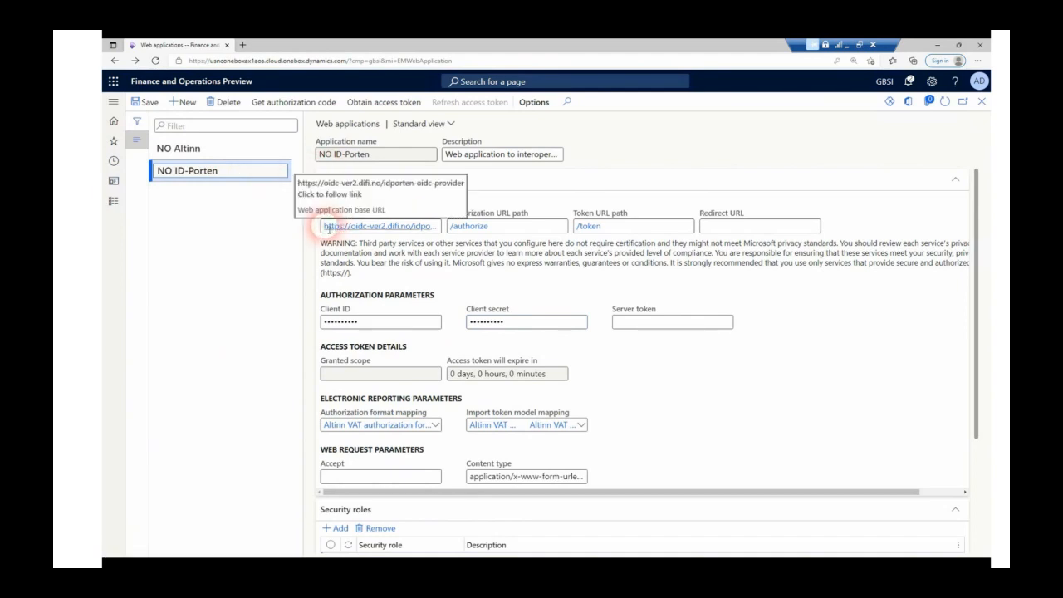
pyautogui.moveTo(328, 229); pyautogui.dragTo(503, 233)
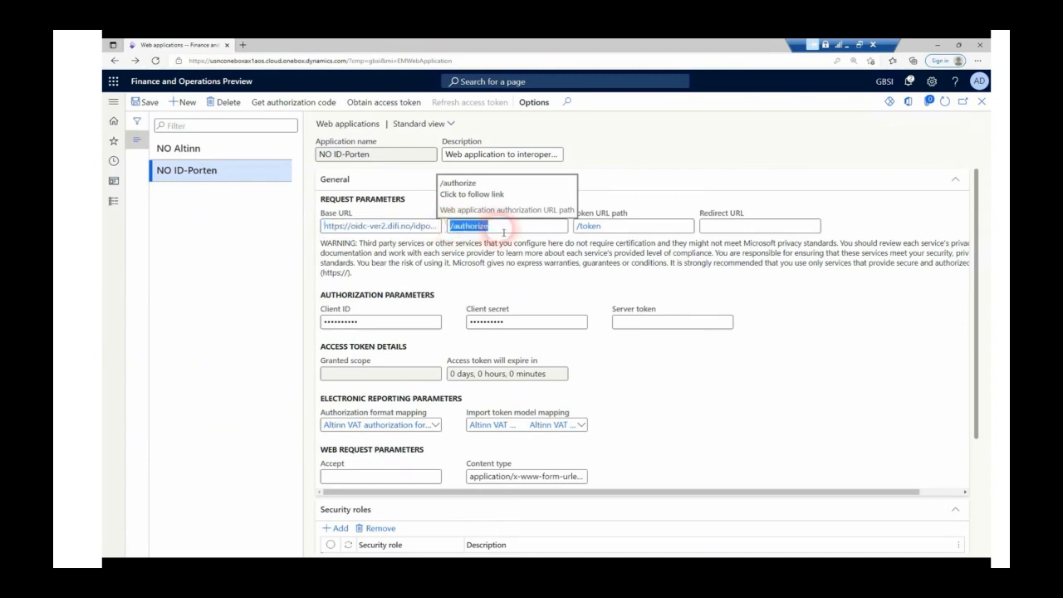
pyautogui.moveTo(576, 229); pyautogui.dragTo(605, 230)
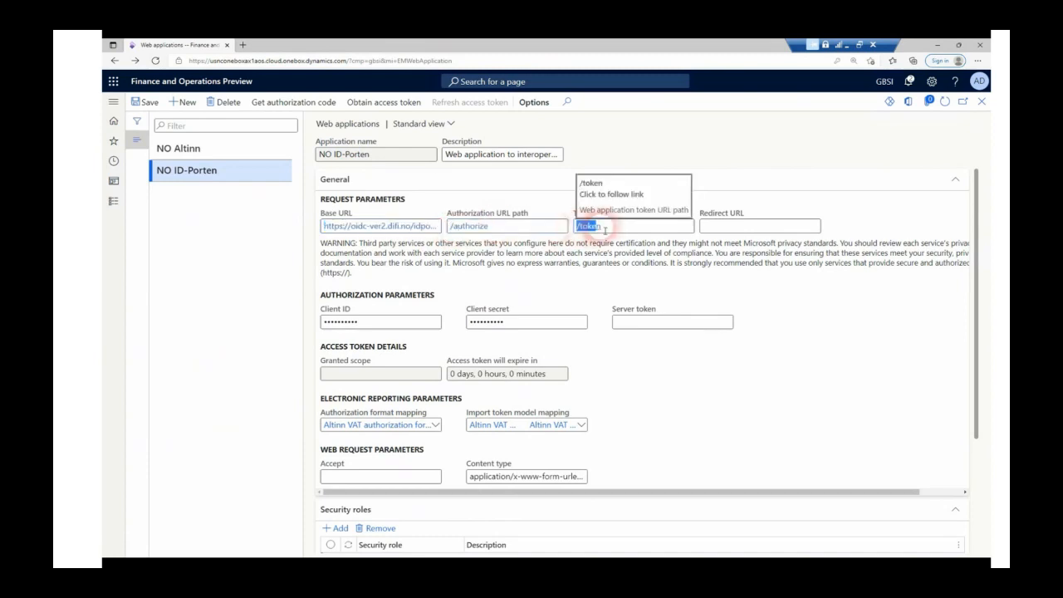
# Copy the Web applications page address into the NO ID-Porten application's Redirect URL and save the record
pyautogui.click(712, 229)
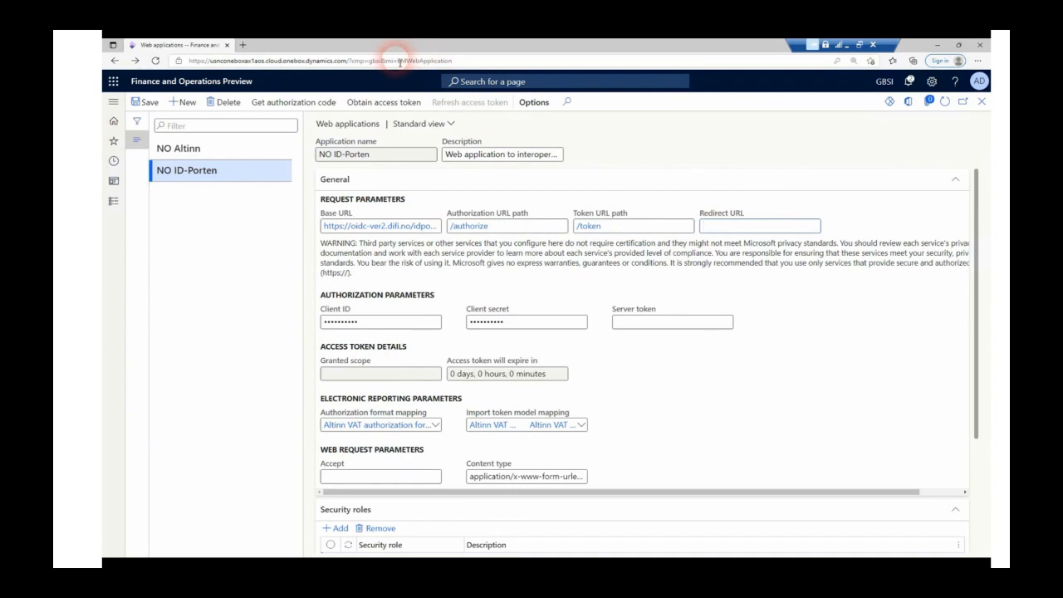
pyautogui.click(454, 63)
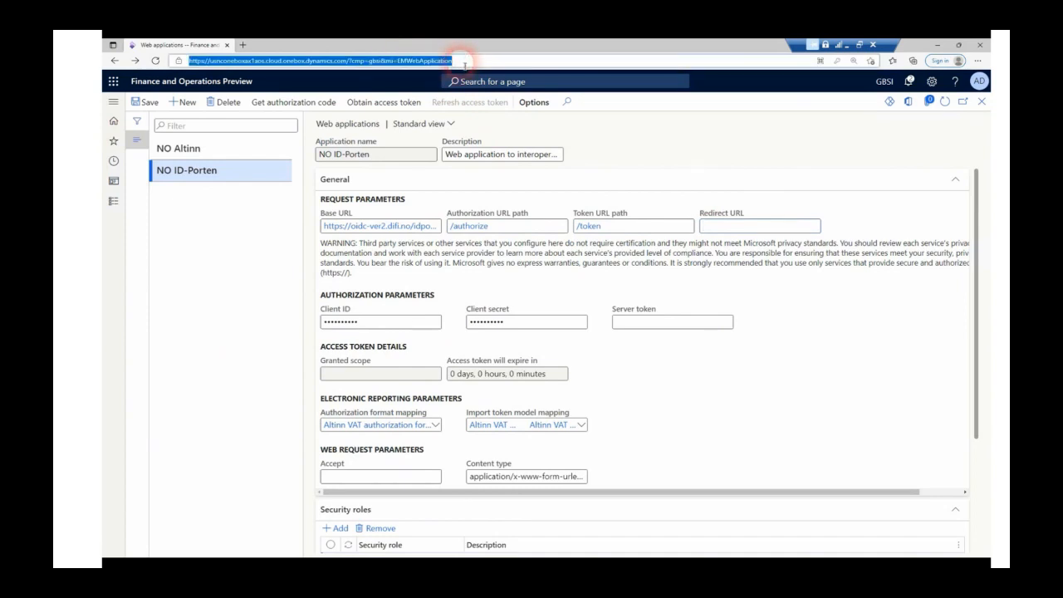
pyautogui.rightClick(451, 63)
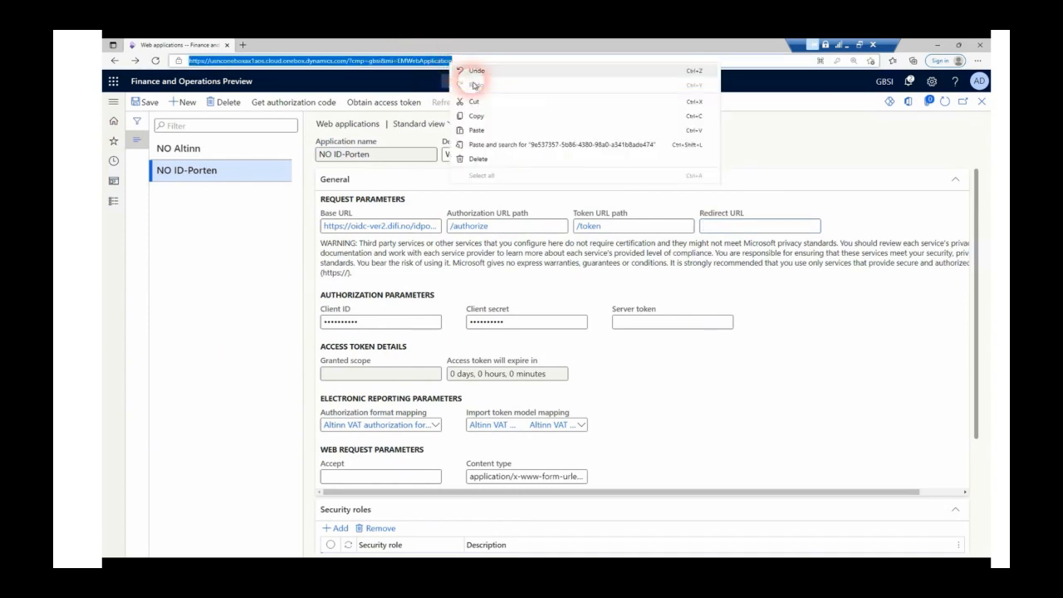
pyautogui.click(486, 121)
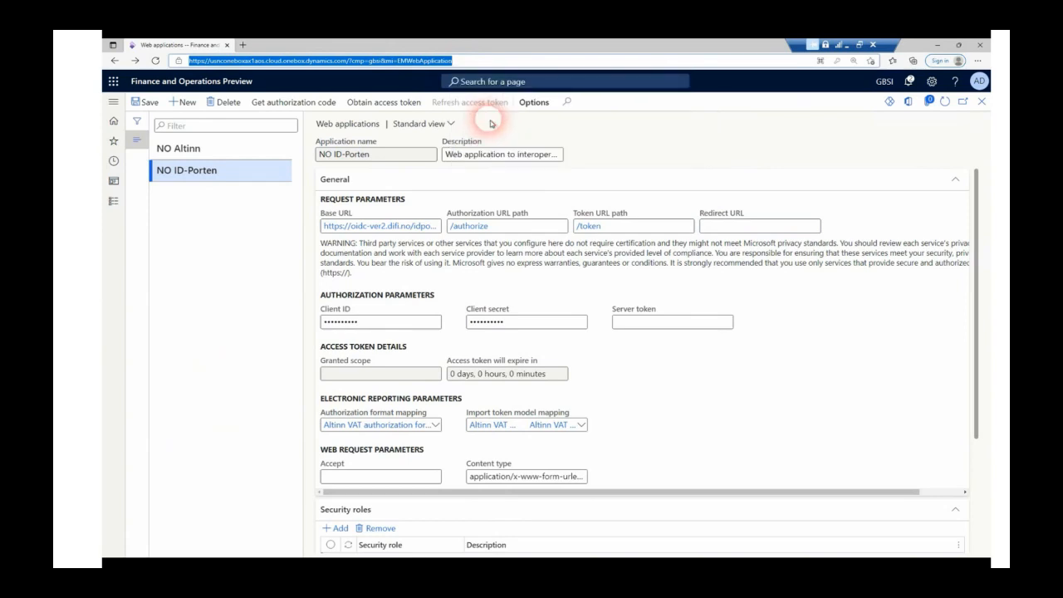
pyautogui.click(719, 227)
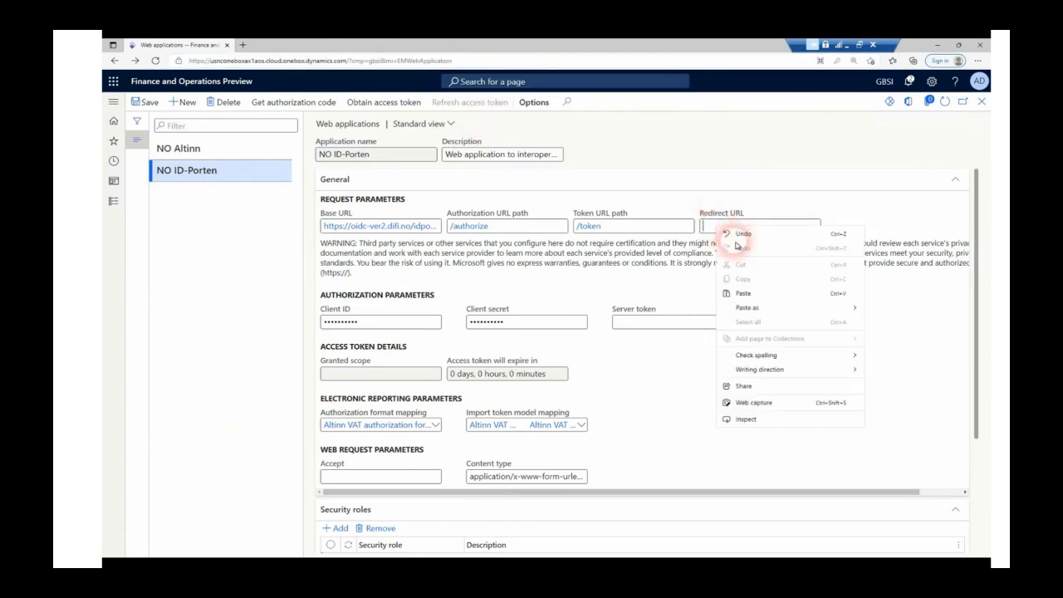
pyautogui.click(741, 293)
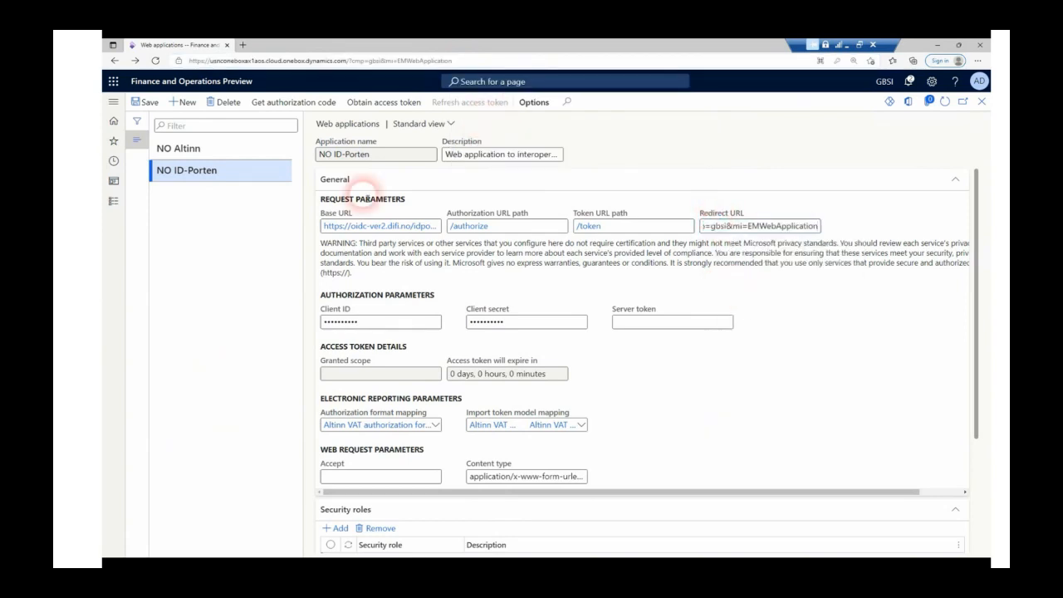
pyautogui.click(151, 103)
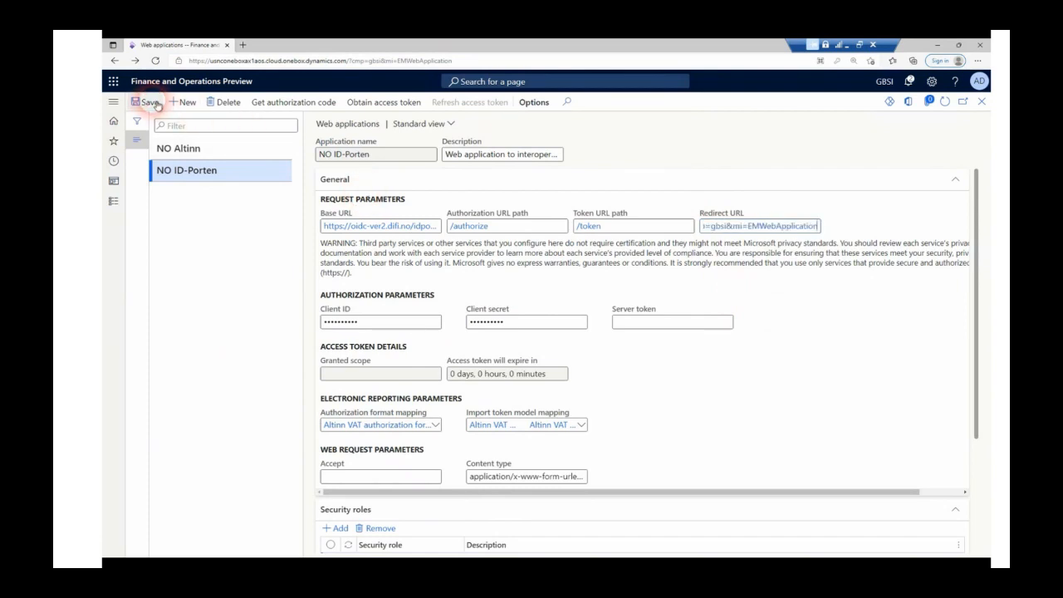
# Examine the NO Altinn application's base URL, authorization, token and redirect URL fields, and its client ID and client secret fields
pyautogui.click(191, 149)
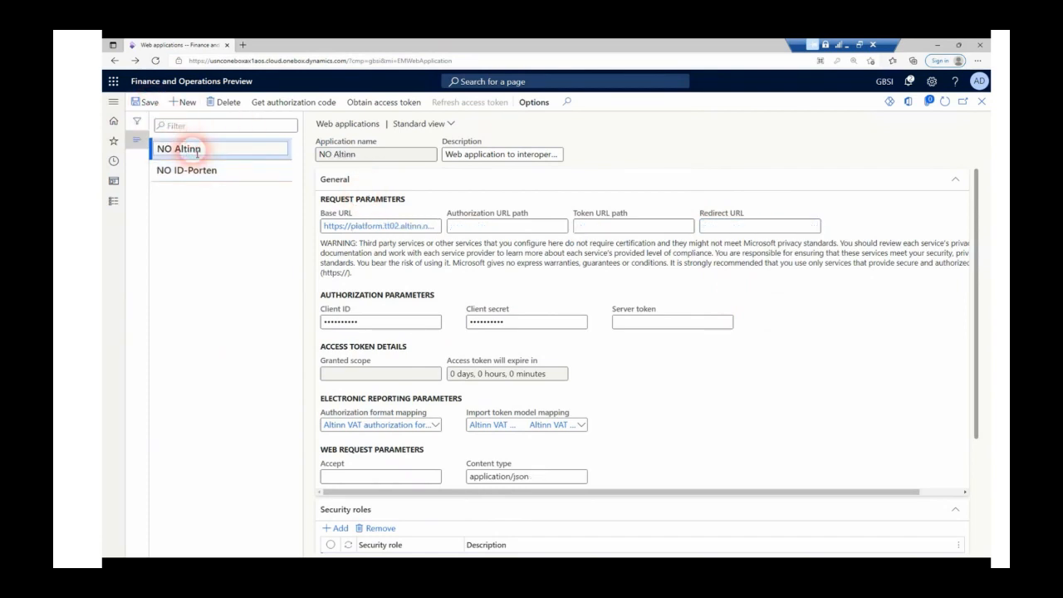
pyautogui.click(330, 229)
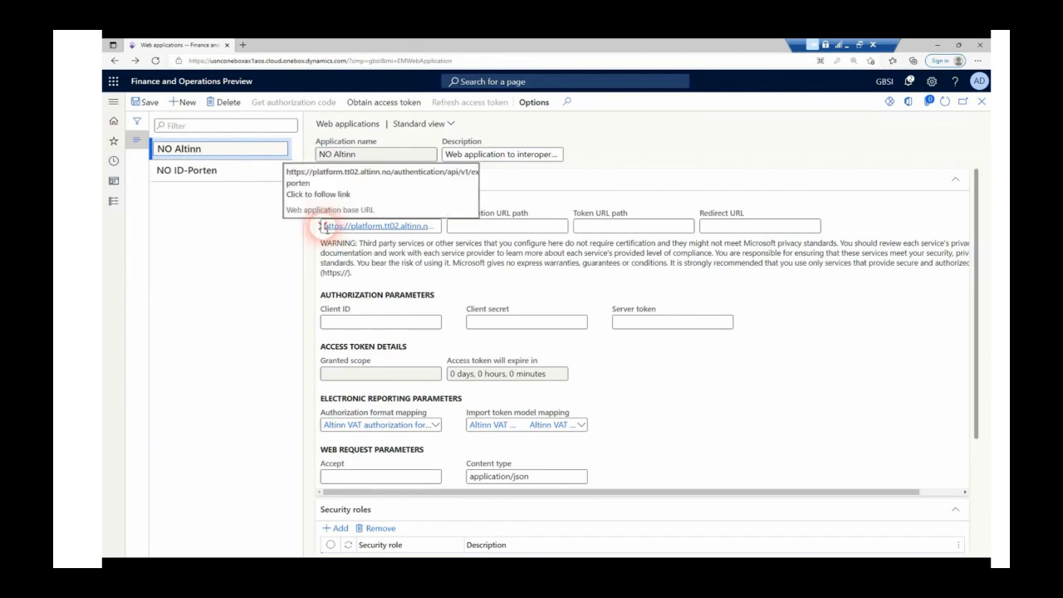
pyautogui.moveTo(330, 228); pyautogui.dragTo(458, 232)
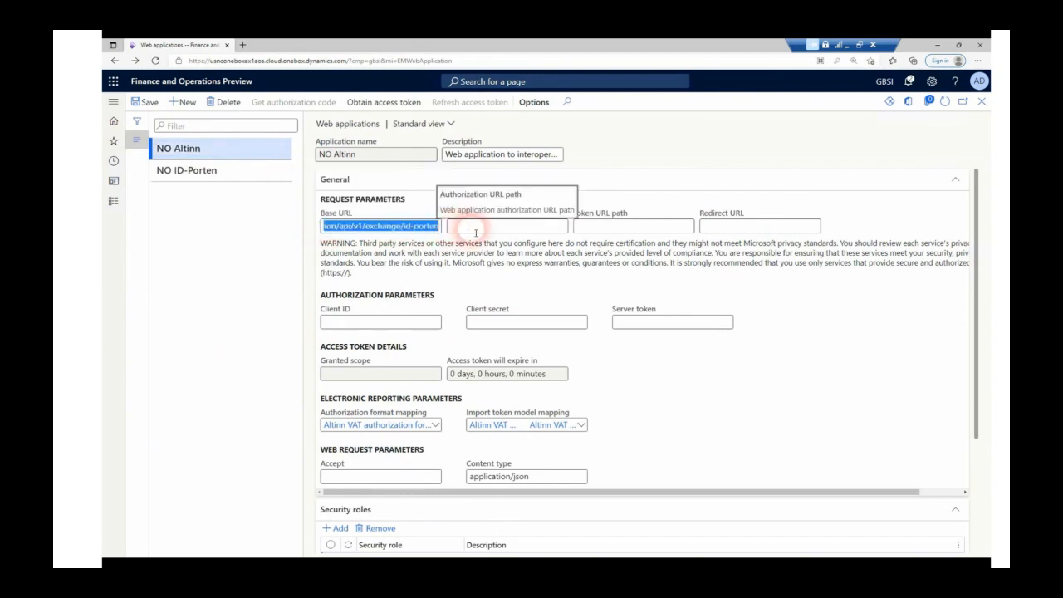
pyautogui.click(471, 230)
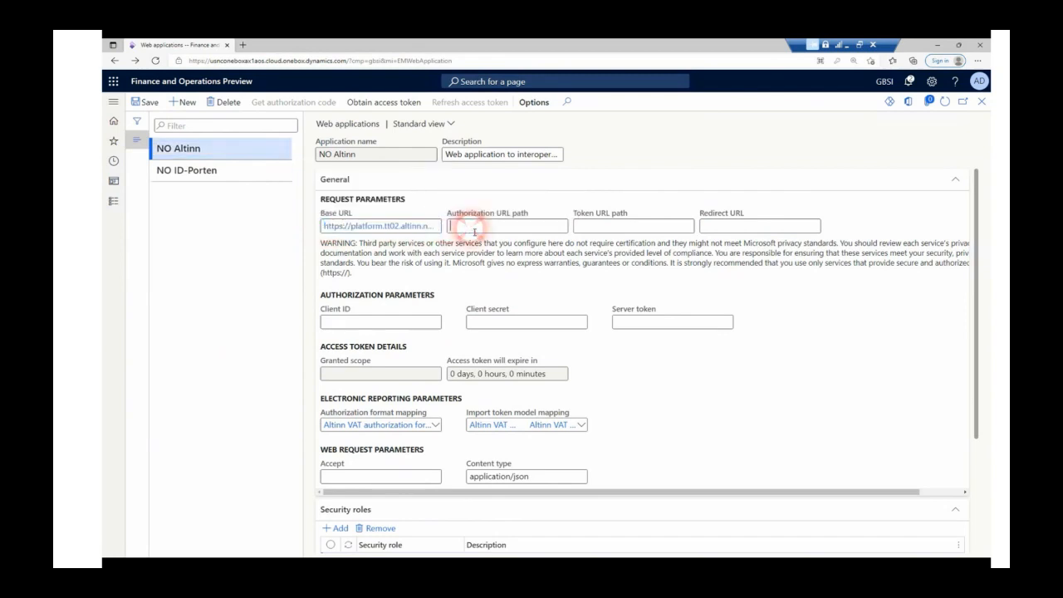
pyautogui.click(584, 230)
pyautogui.click(712, 230)
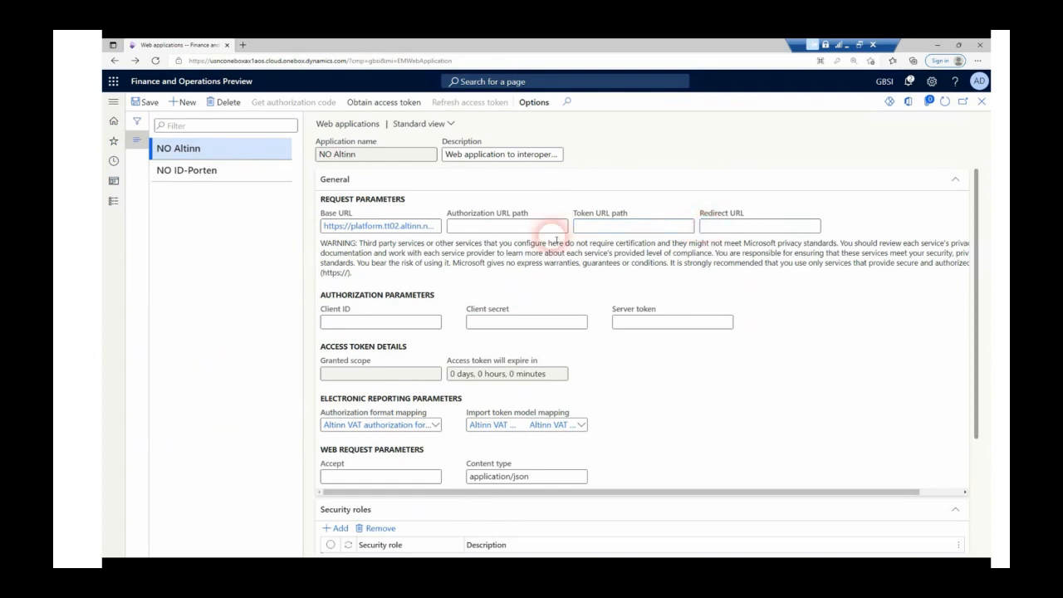
pyautogui.click(374, 322)
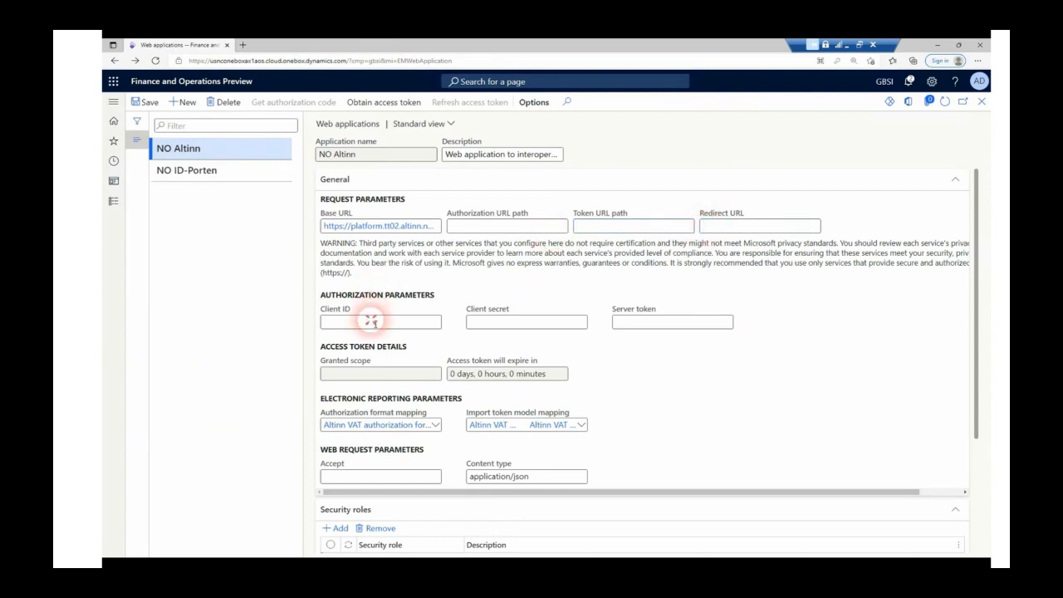
pyautogui.click(476, 322)
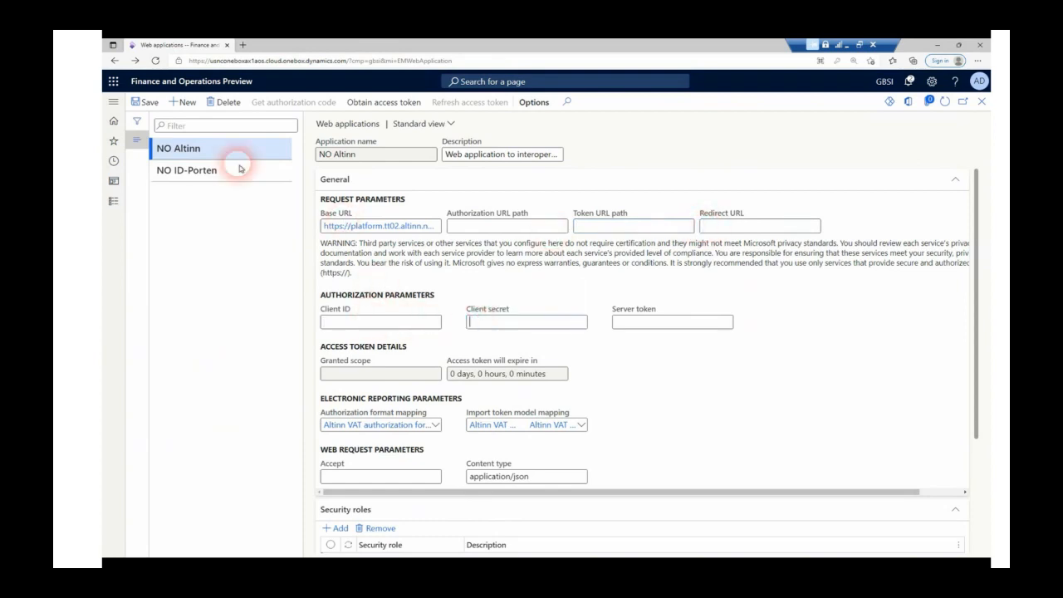
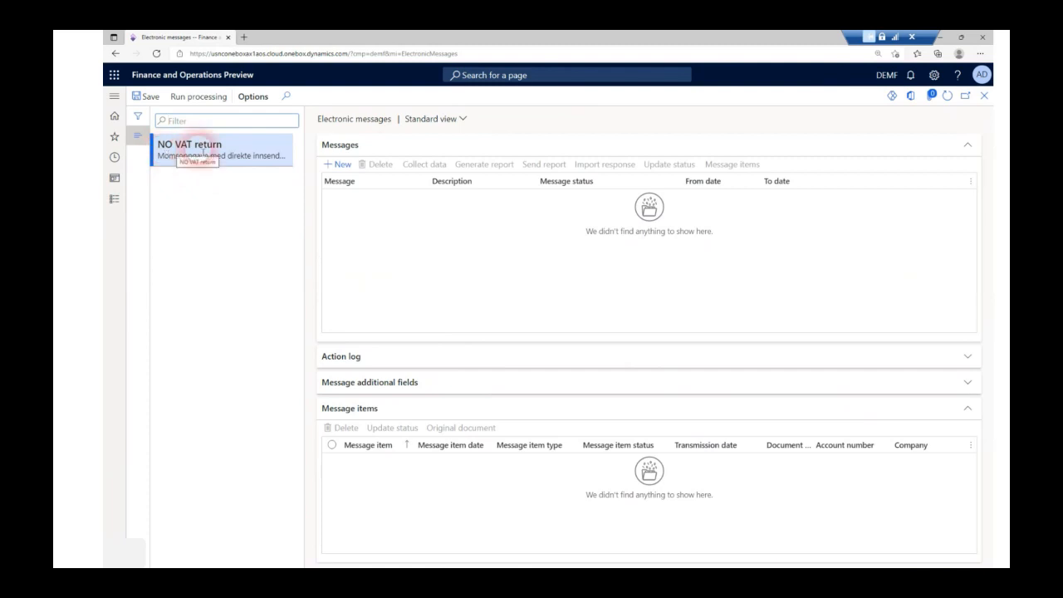
# Create a NO VAT return message with the NO VAT Create message action and set its period from 9/1/2021 to 10/31/2021
pyautogui.click(342, 168)
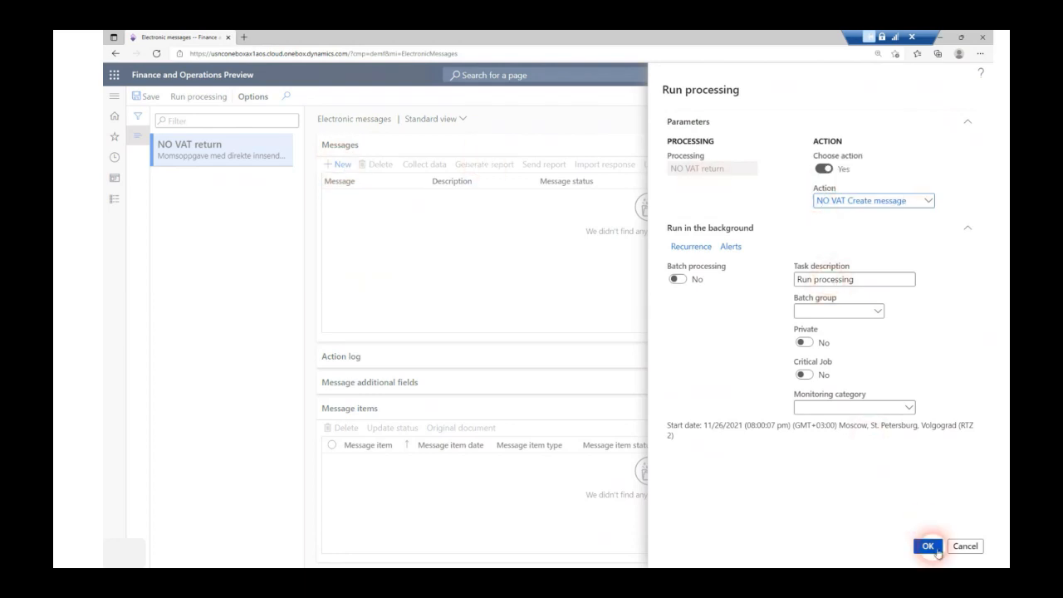
pyautogui.click(932, 550)
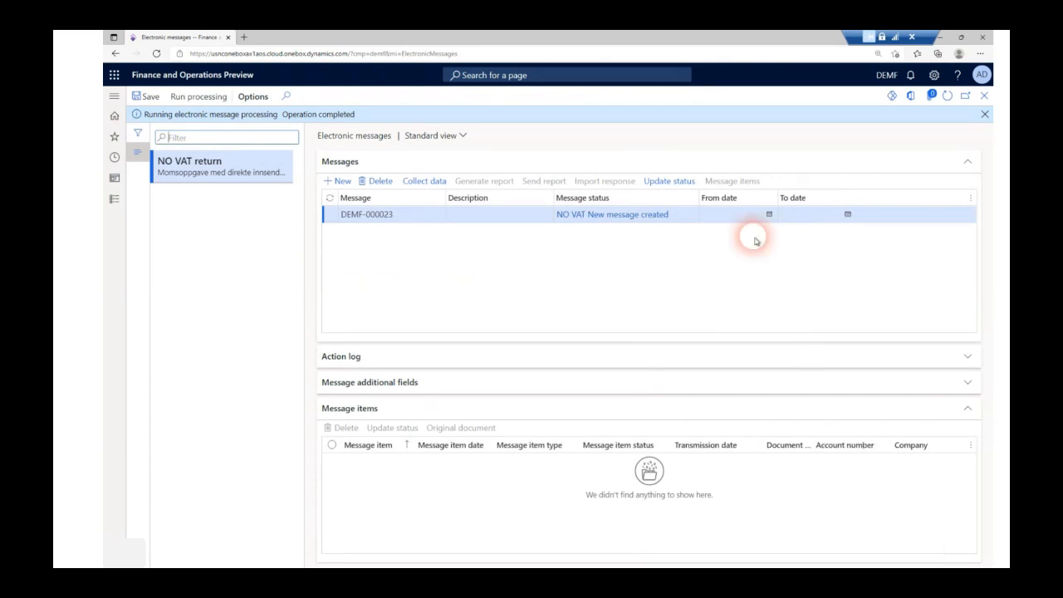
pyautogui.click(769, 214)
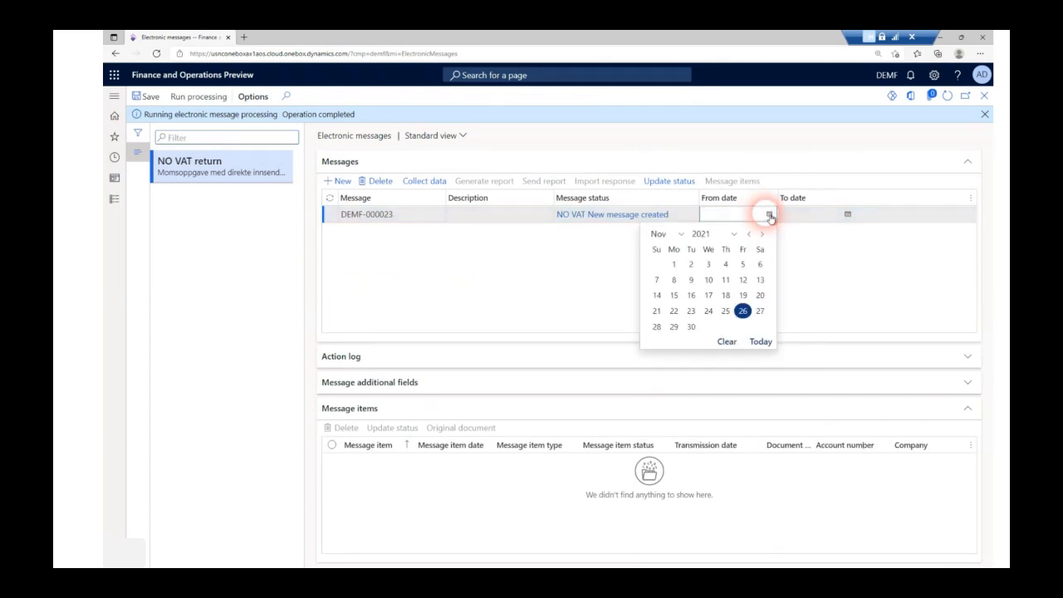
pyautogui.click(750, 233)
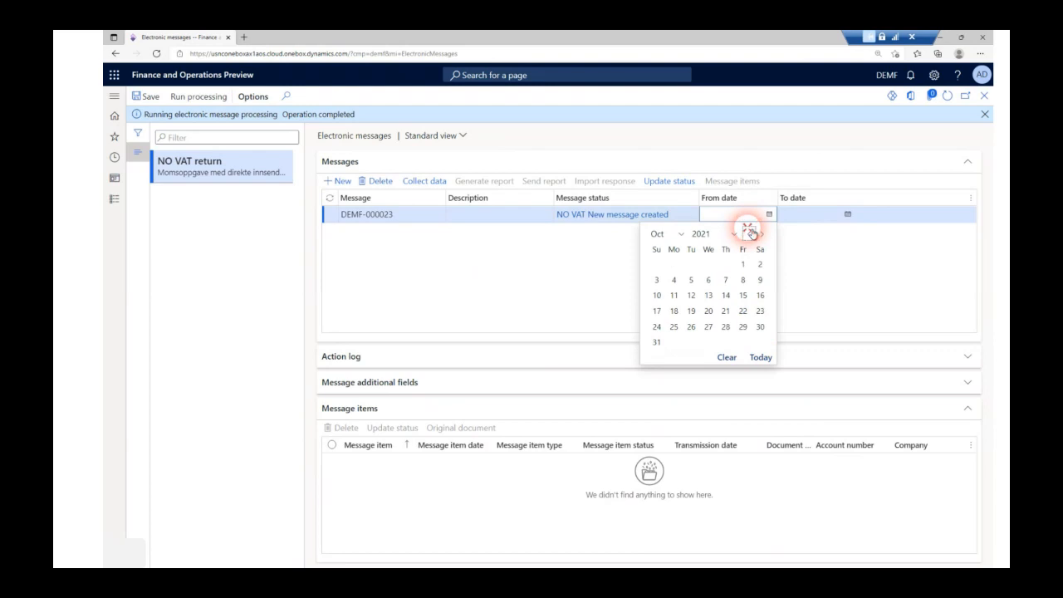
pyautogui.click(750, 233)
pyautogui.click(708, 264)
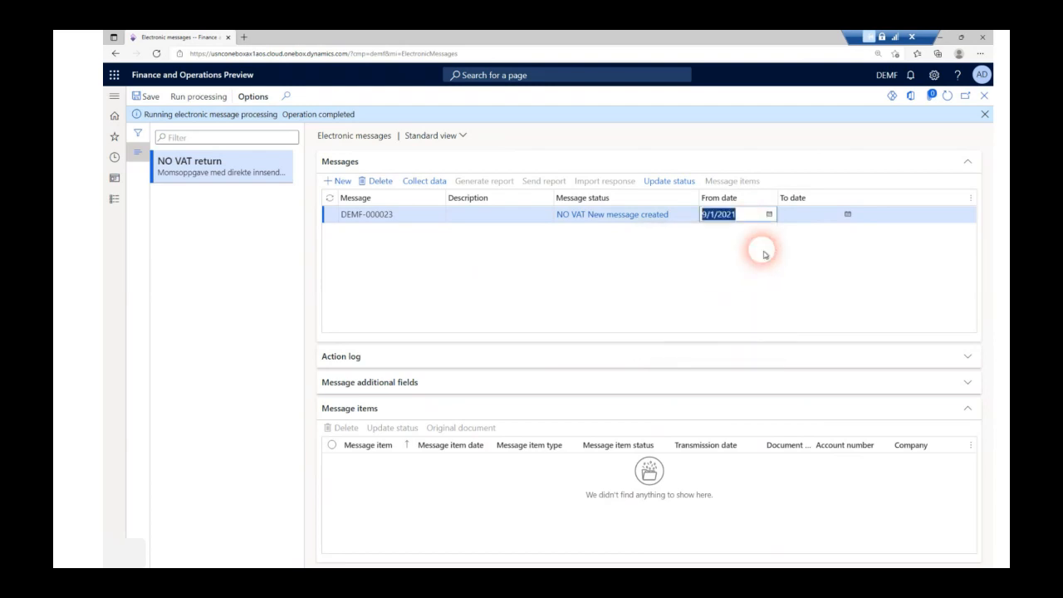
pyautogui.click(848, 217)
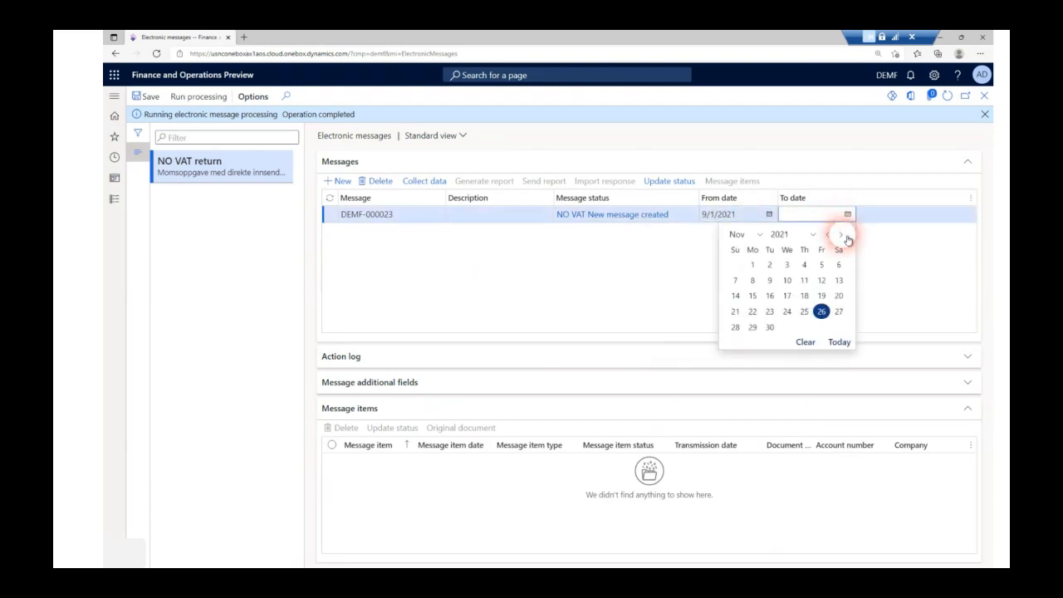
pyautogui.click(830, 236)
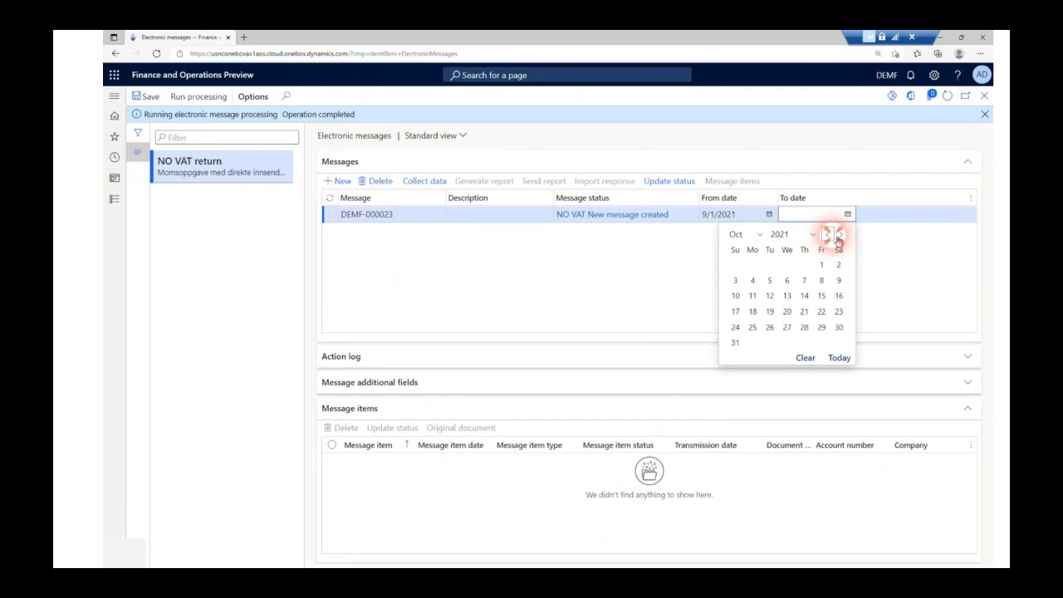
pyautogui.click(736, 342)
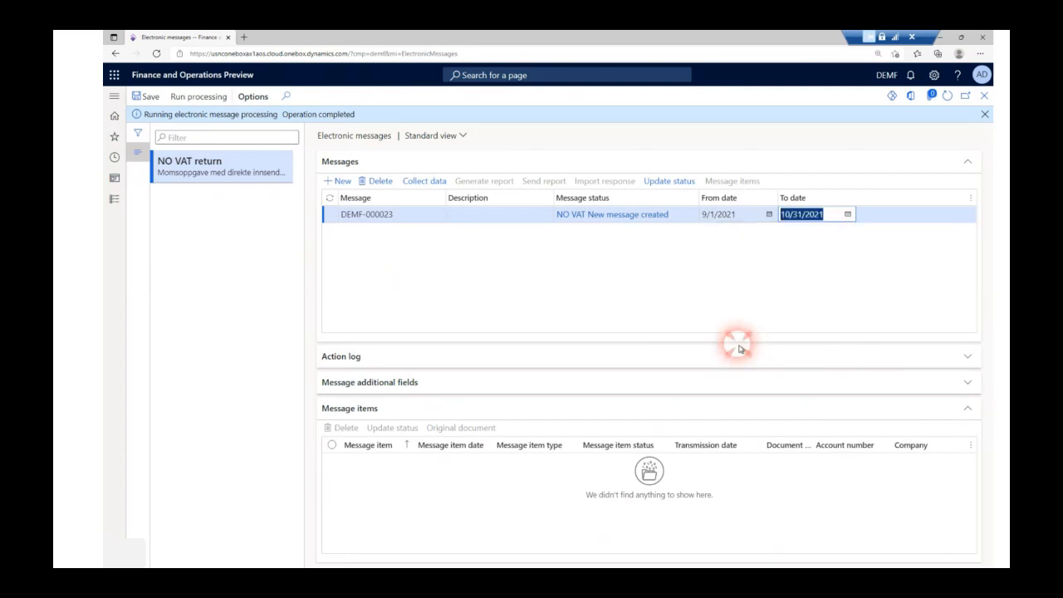
# Describe the new message as "VAT return Sep-Oct 2021" and run the sales tax payment data collection for it
pyautogui.click(515, 215)
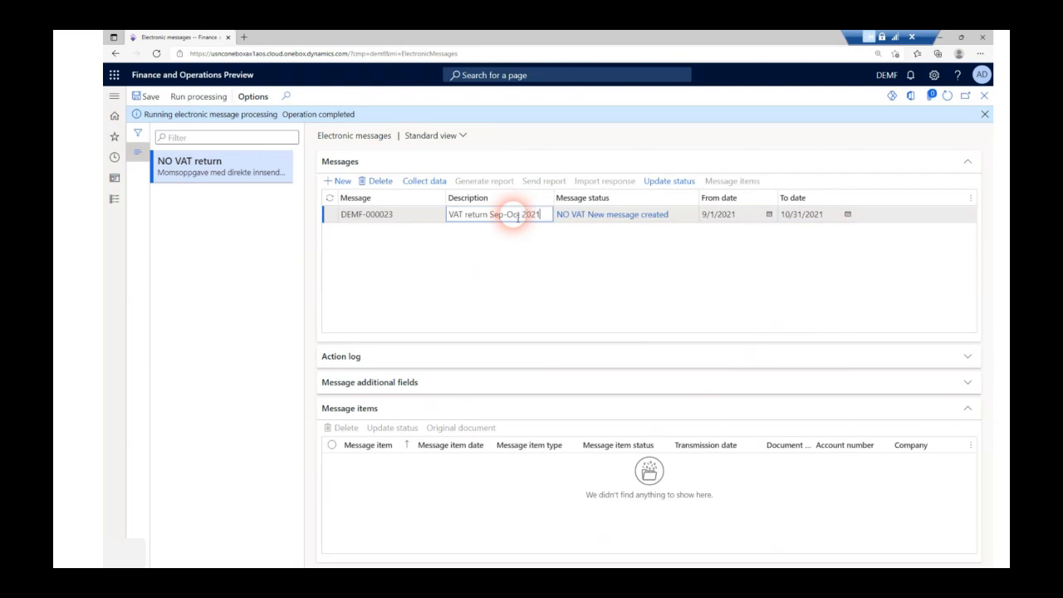
pyautogui.click(437, 184)
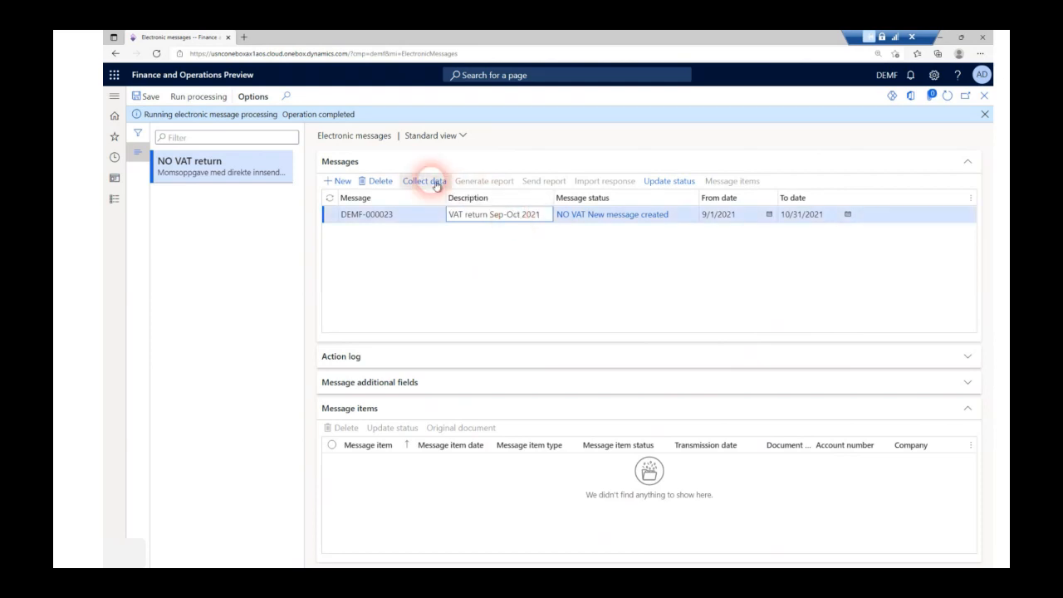
pyautogui.click(433, 183)
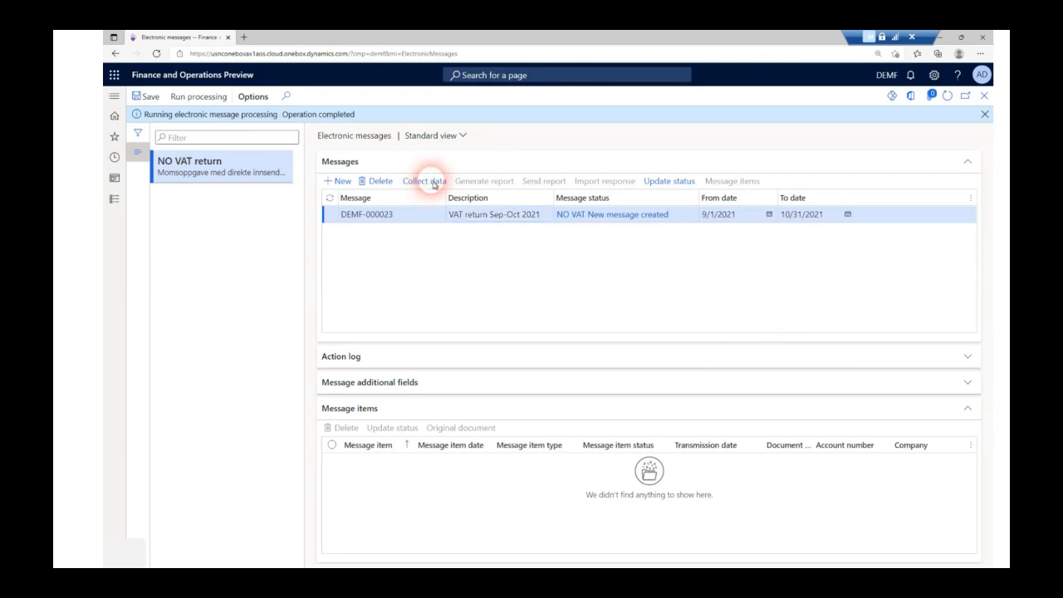
pyautogui.click(738, 177)
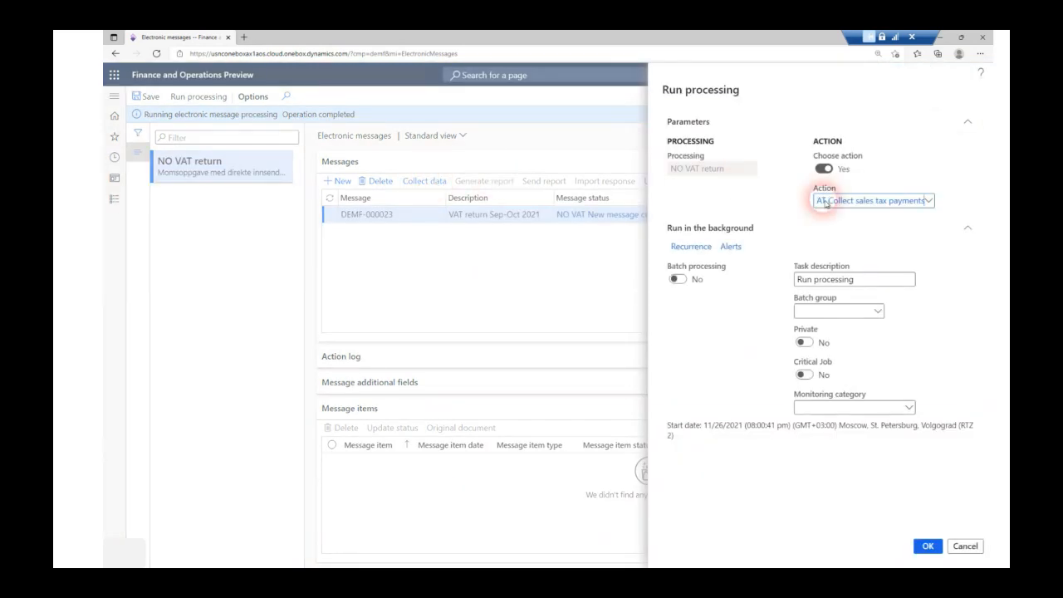
pyautogui.click(899, 288)
pyautogui.click(927, 547)
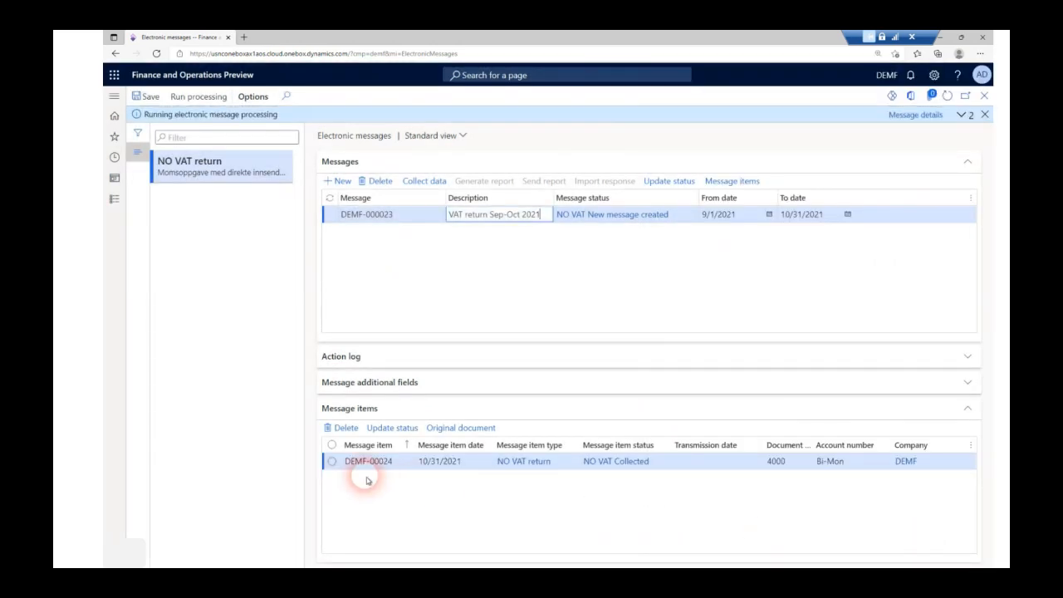
# Examine the collected message item's original sales tax payment and its posted sales tax transactions, and return to the electronic messages
pyautogui.click(353, 463)
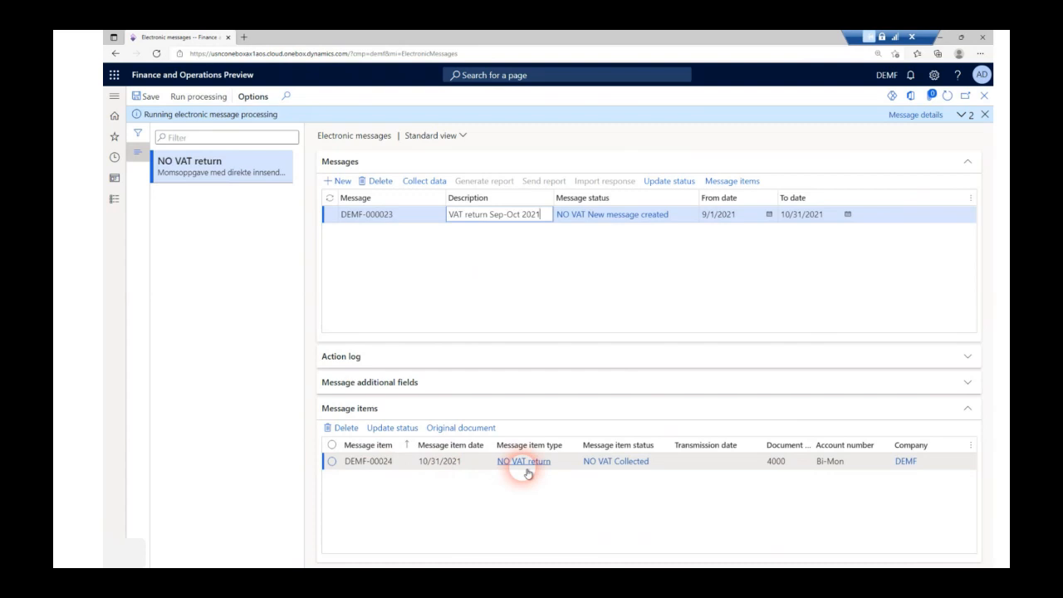
pyautogui.click(462, 429)
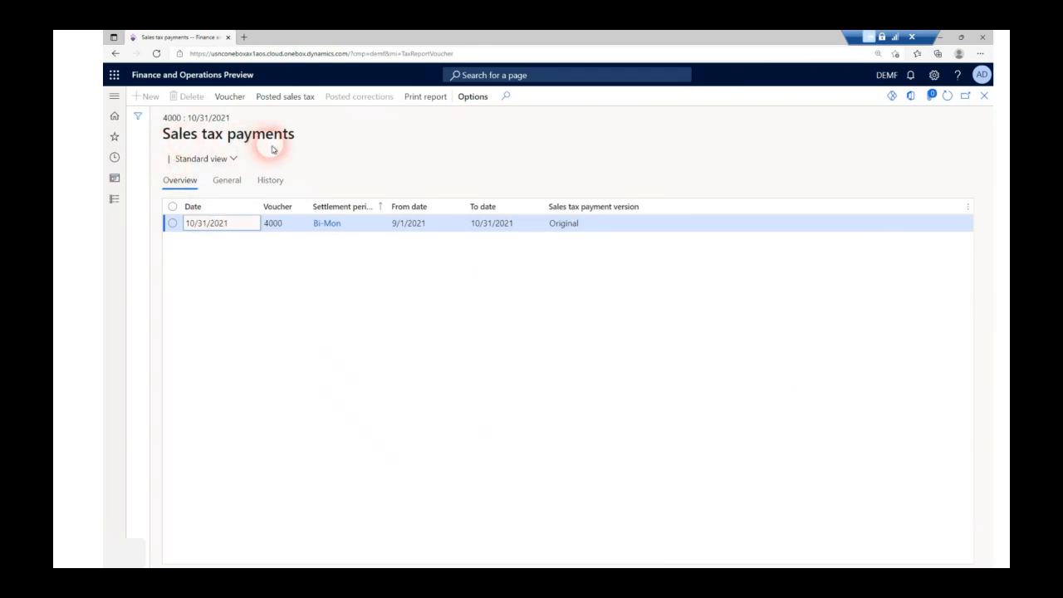
pyautogui.click(289, 98)
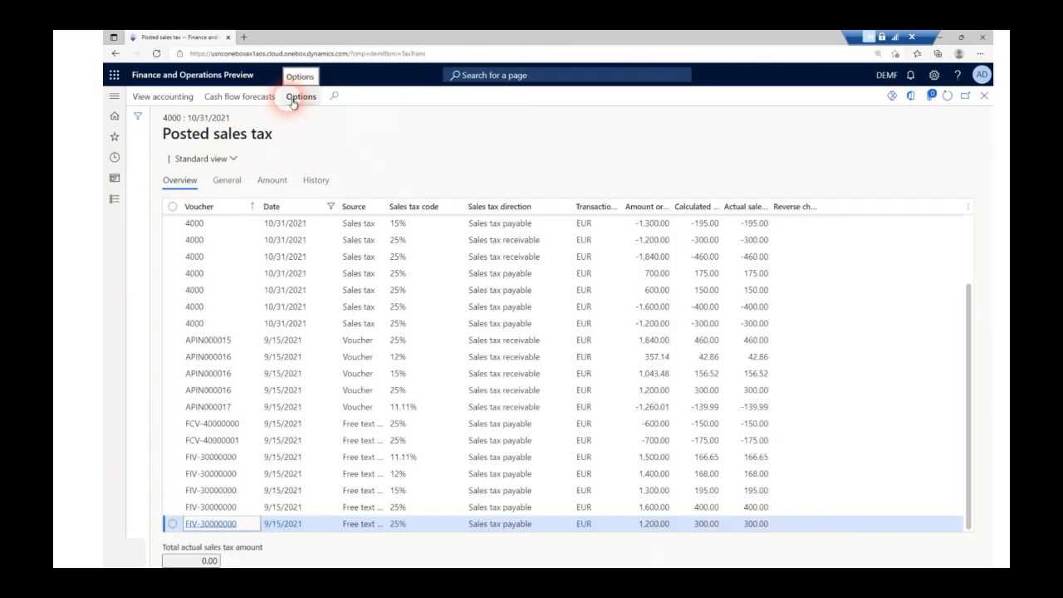
pyautogui.scroll(2, 360, 349)
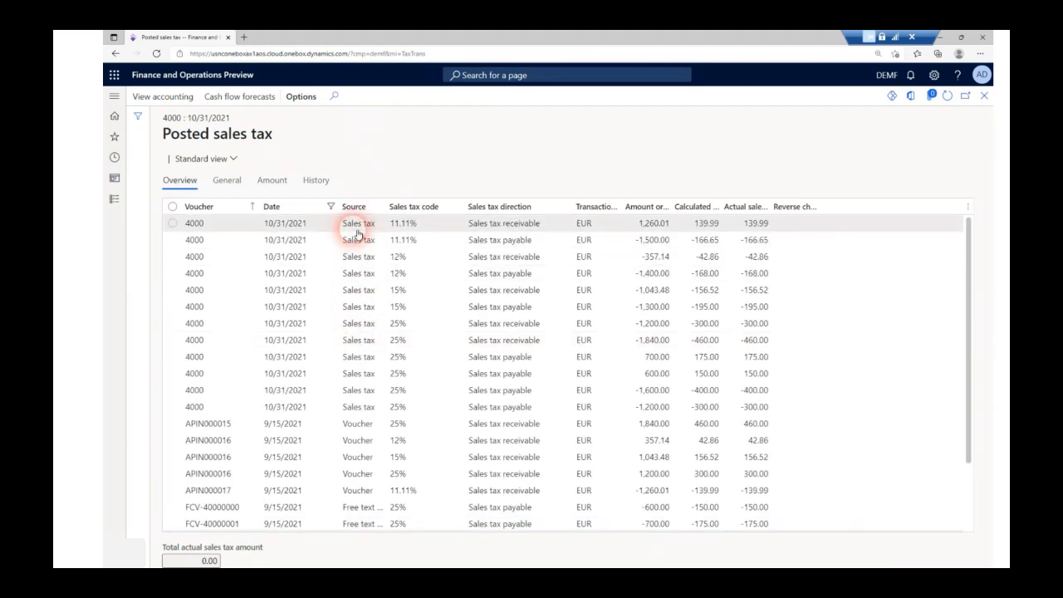
pyautogui.hotkey('alt', 'Left')
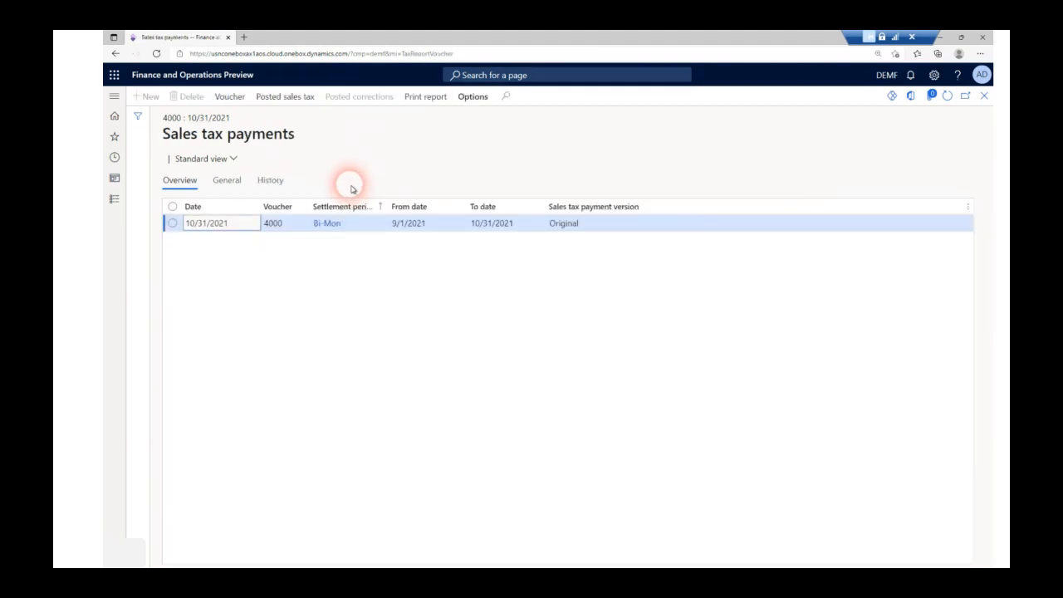
pyautogui.hotkey('alt', 'Right')
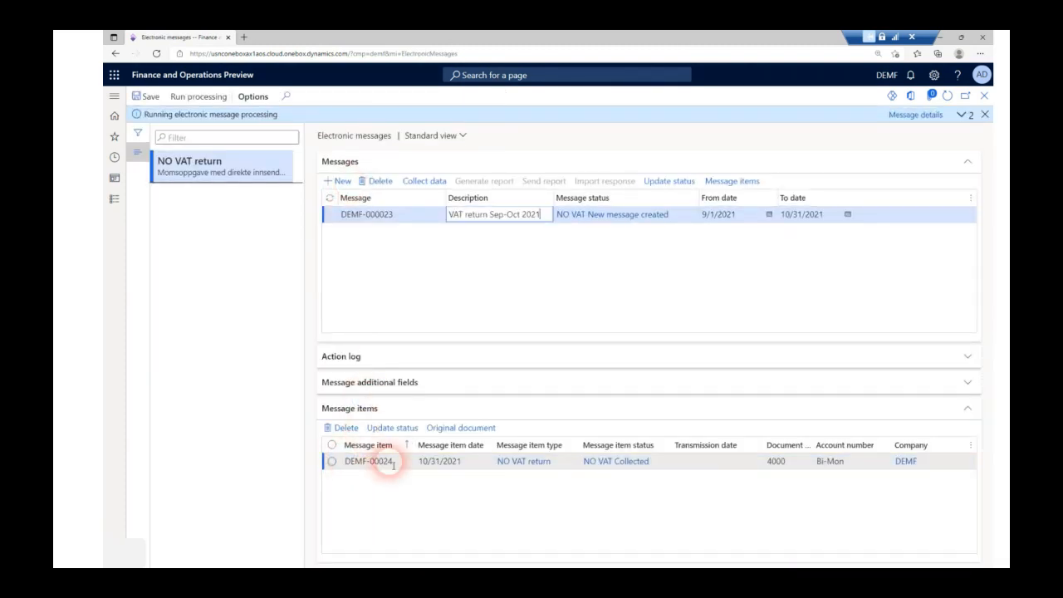
# Update the Sep-Oct 2021 message's status with the Ready to generate VAT return action and examine its action log
pyautogui.click(657, 188)
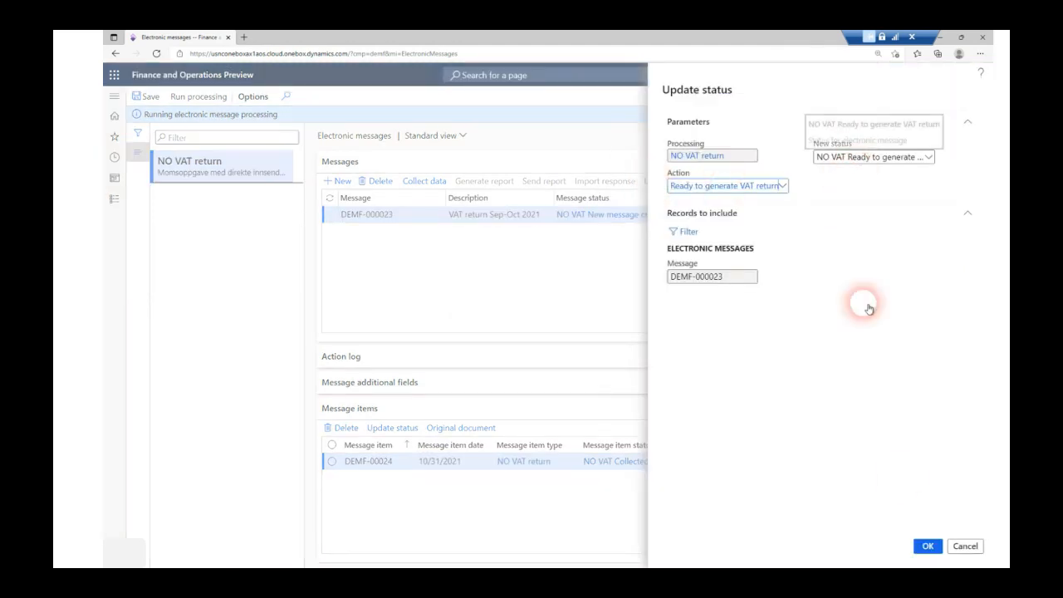
pyautogui.click(927, 546)
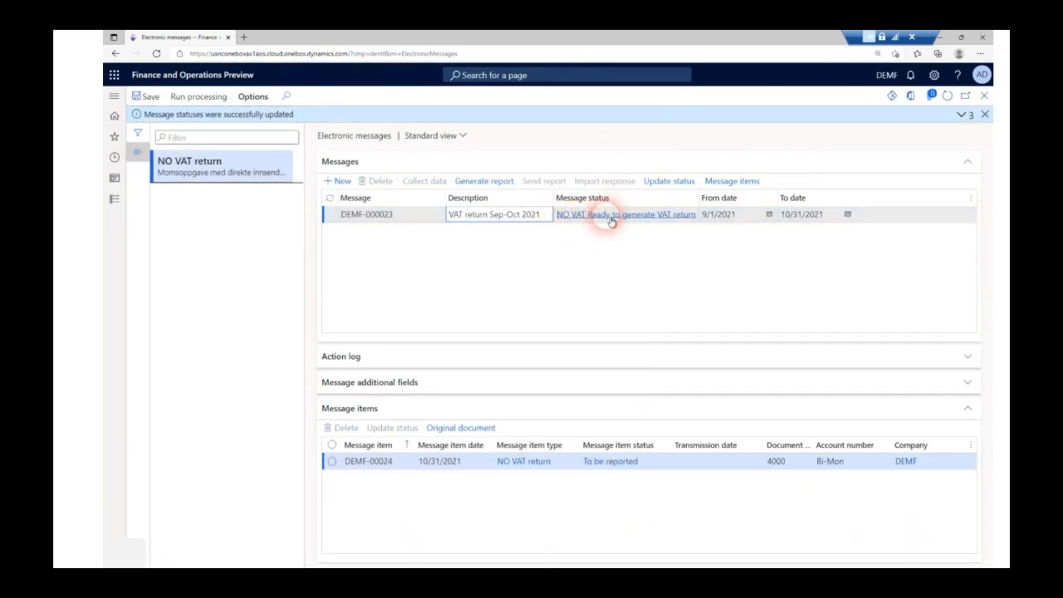
pyautogui.moveTo(641, 219)
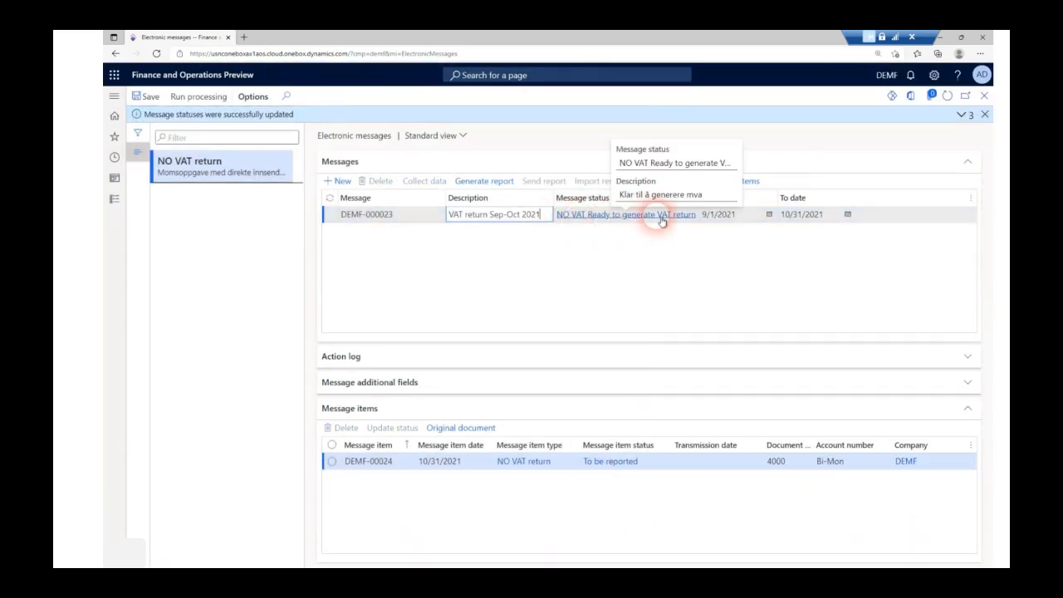
pyautogui.click(358, 362)
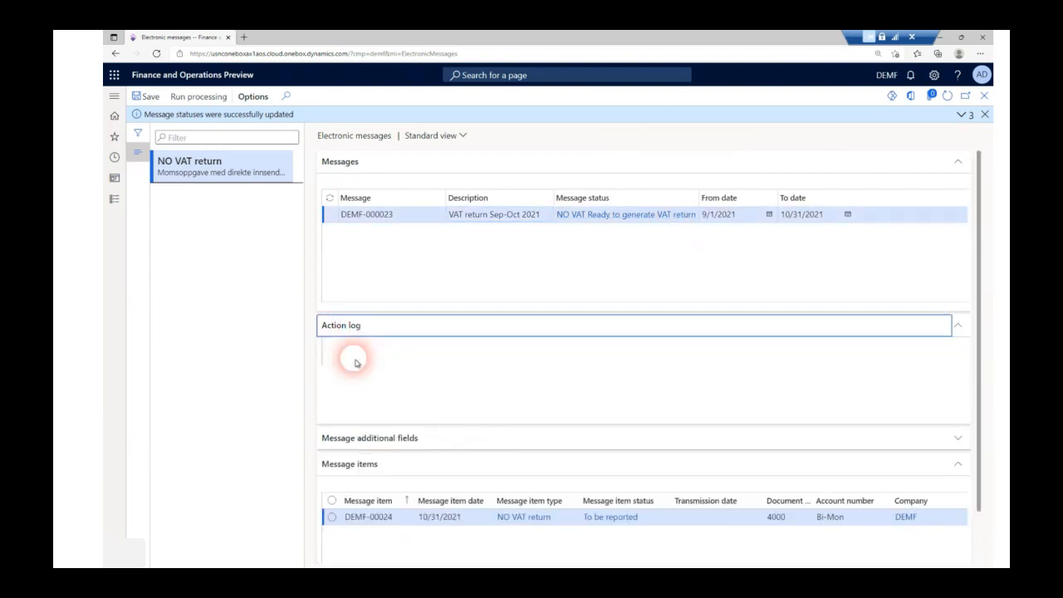
pyautogui.click(366, 385)
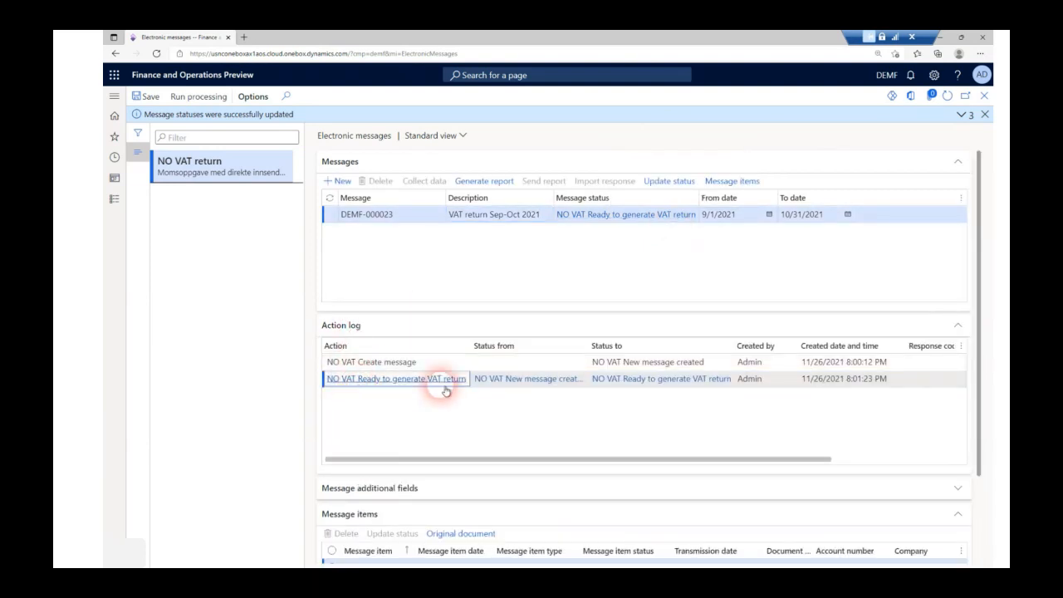
pyautogui.click(814, 379)
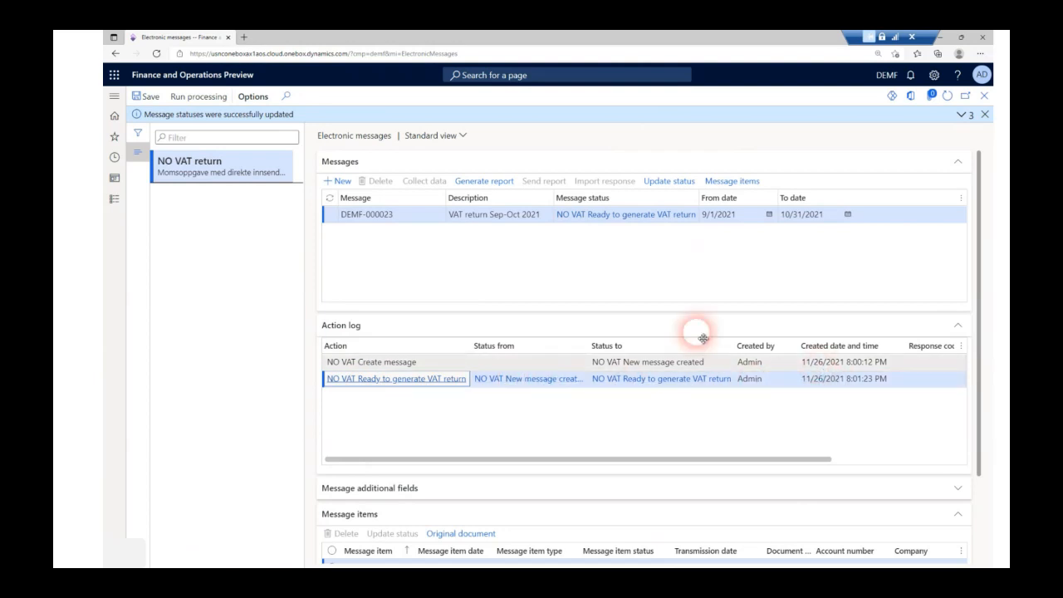
# Generate a preview report for the message by running the NO VAT Preview VAT return in Excel action
pyautogui.click(498, 184)
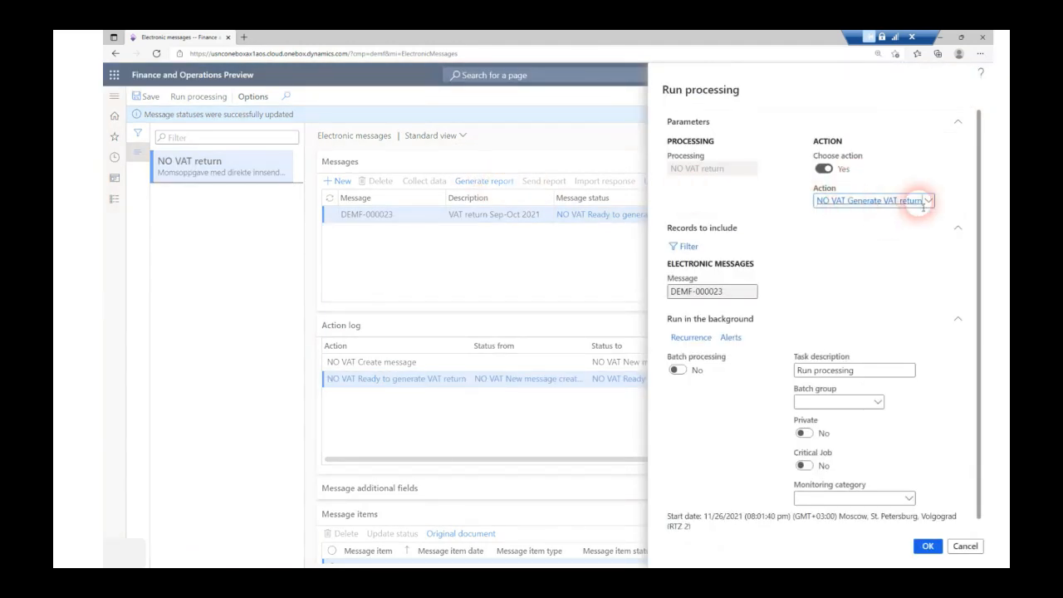
pyautogui.click(929, 202)
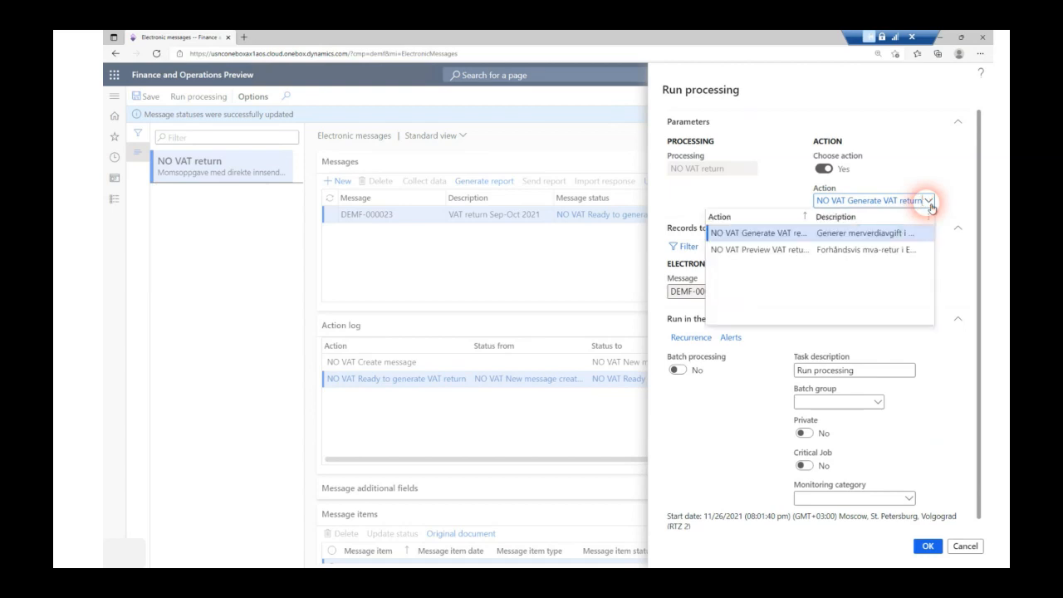
pyautogui.click(779, 250)
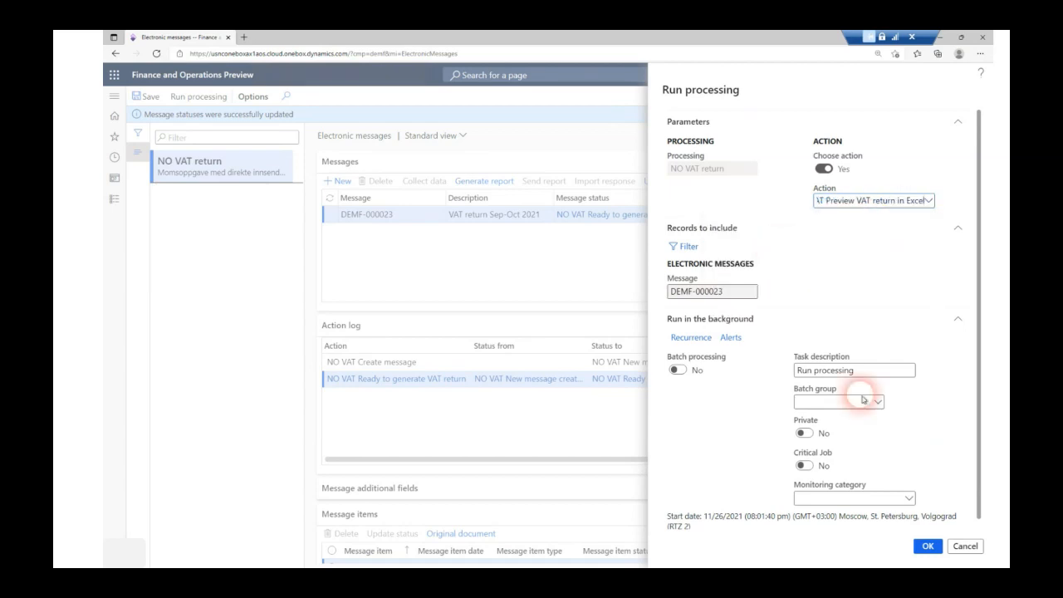
pyautogui.click(928, 546)
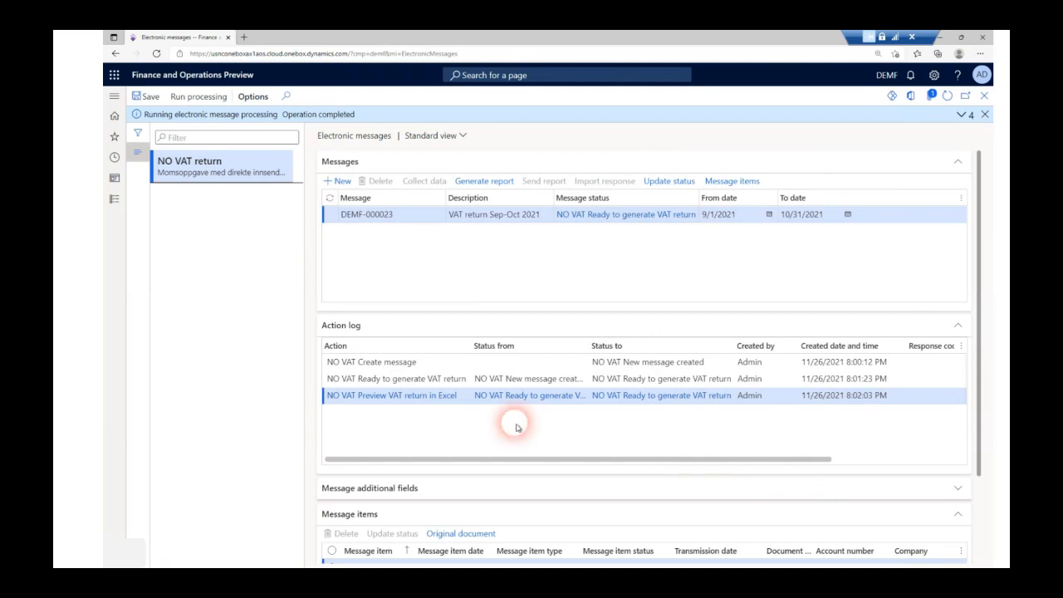
# Open the message's attached VAT return preview.xlsx file in Excel and enable editing
pyautogui.click(462, 404)
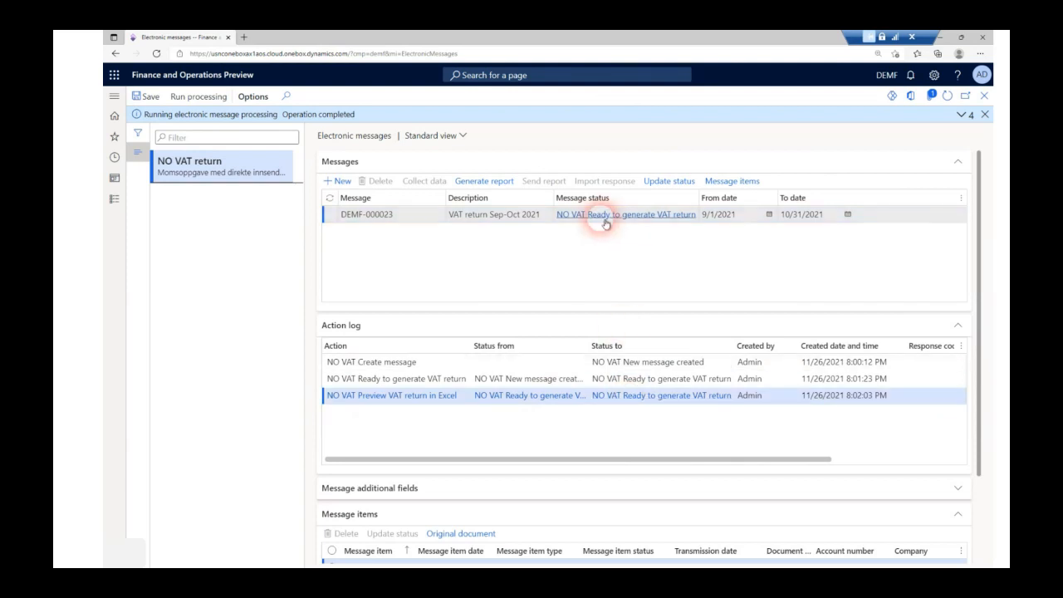
pyautogui.click(511, 214)
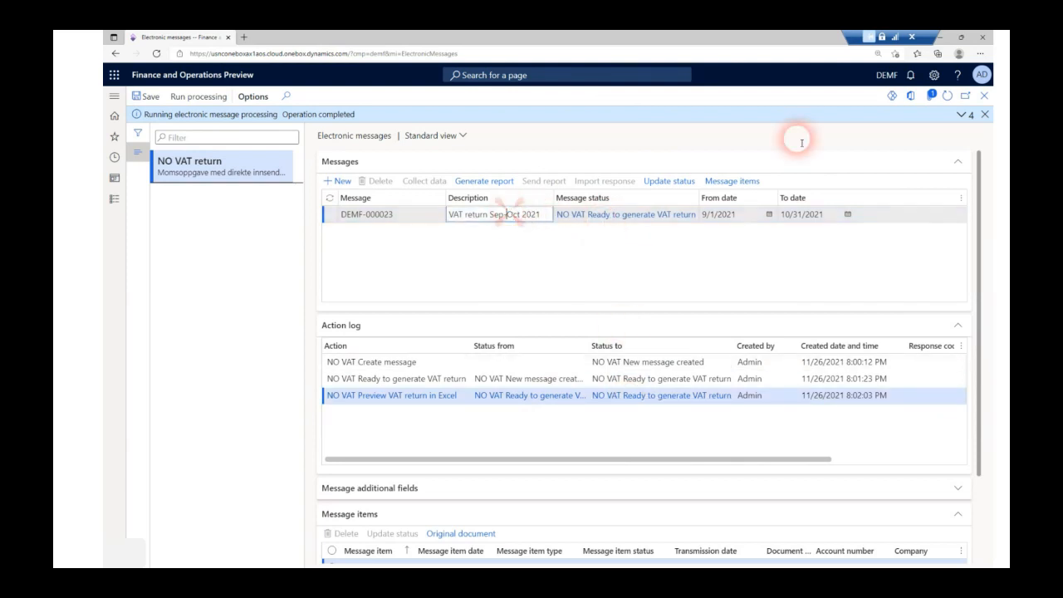
pyautogui.click(931, 97)
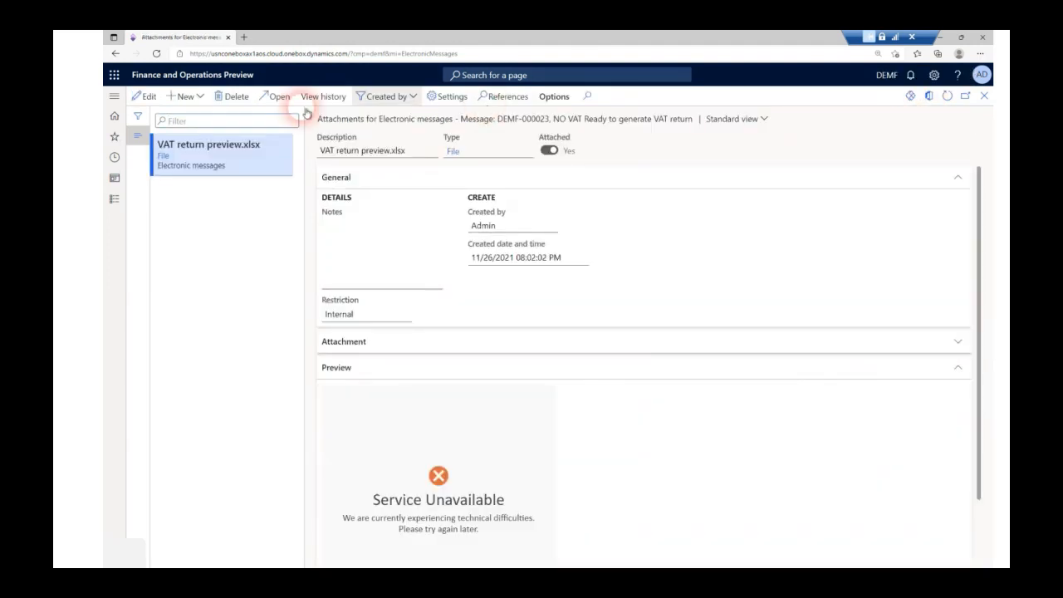
pyautogui.click(252, 144)
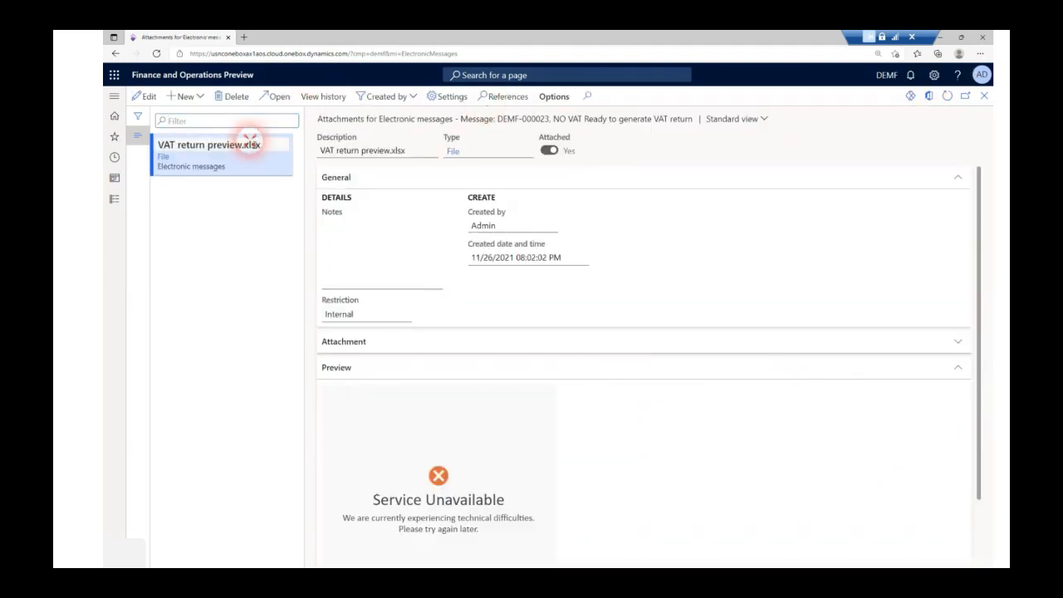
pyautogui.click(279, 99)
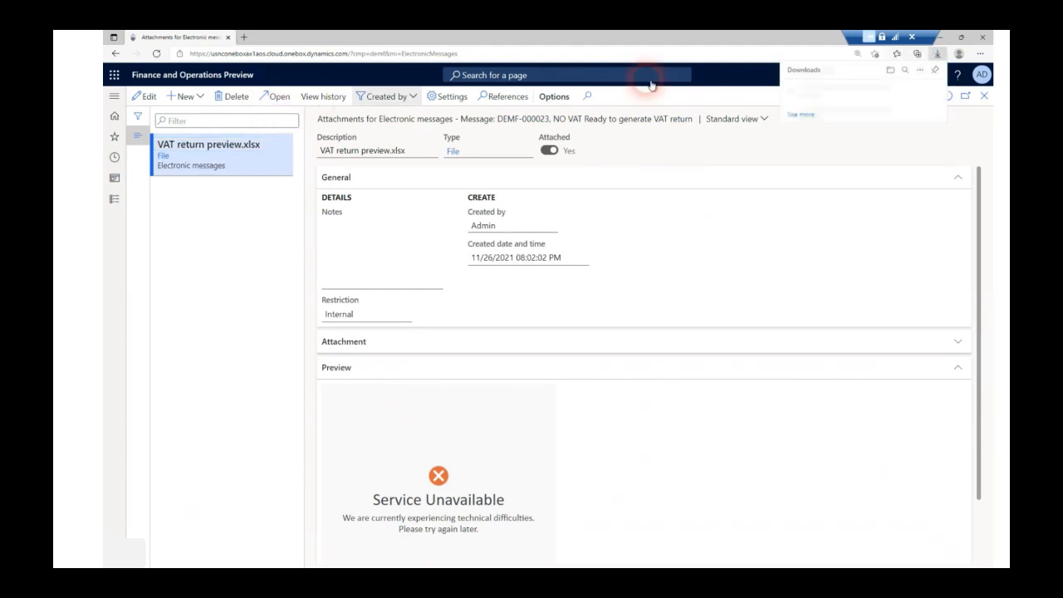
pyautogui.click(811, 96)
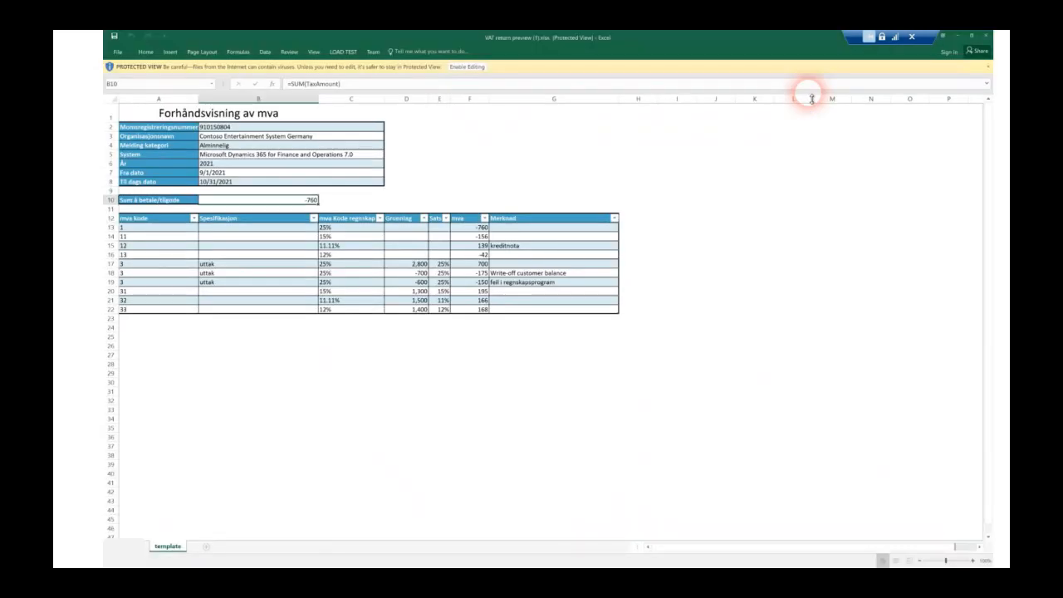
pyautogui.click(476, 70)
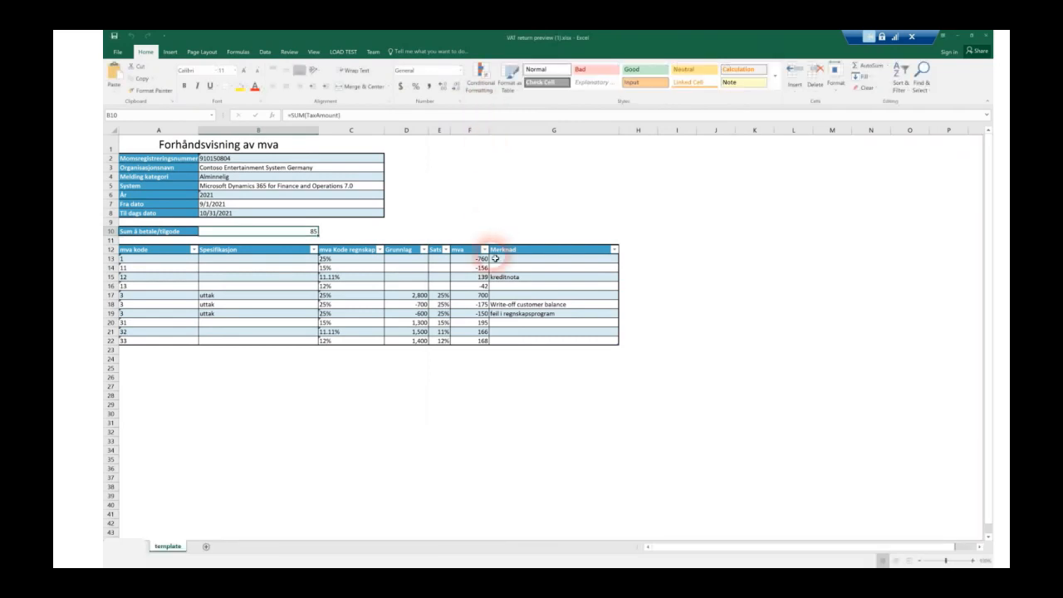
# Examine the preview's mva amounts, total and column filters, and return to the electronic messages without saving the workbook
pyautogui.scroll(1, 353, 292)
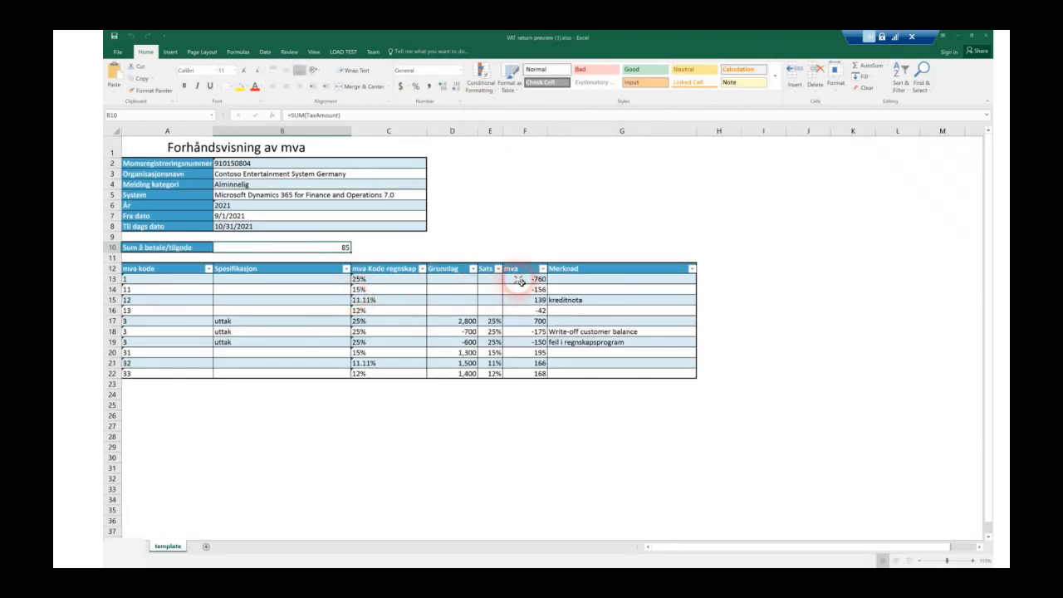
pyautogui.moveTo(519, 283); pyautogui.dragTo(519, 381)
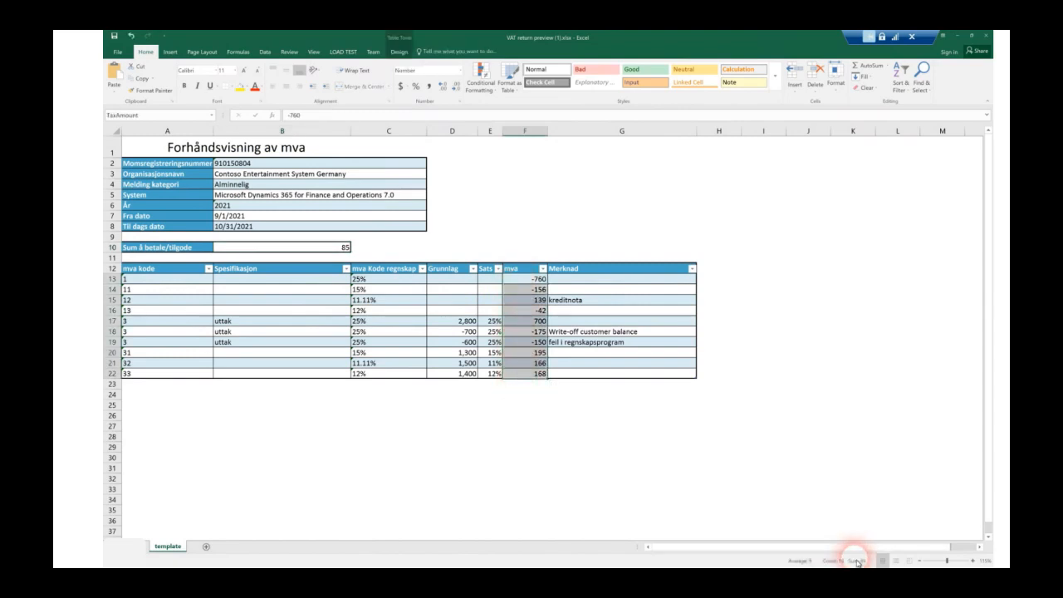
pyautogui.click(340, 249)
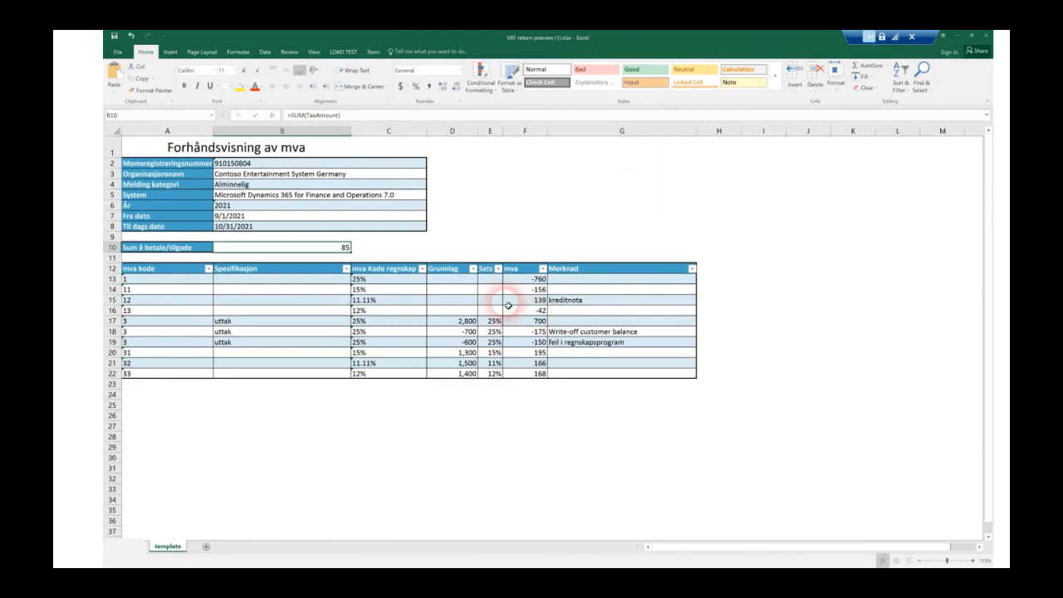
pyautogui.click(422, 268)
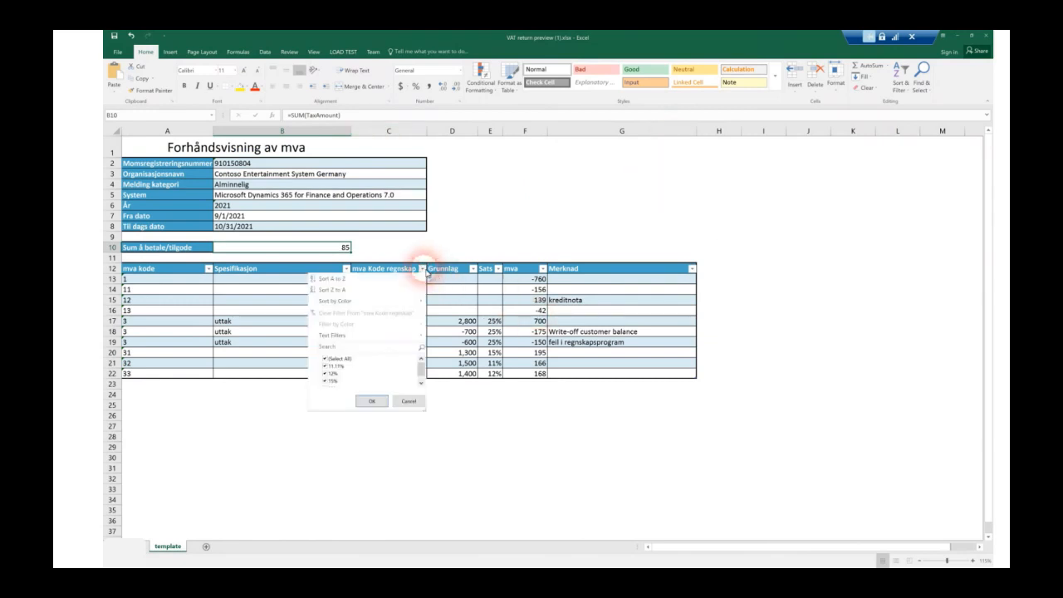
pyautogui.click(423, 269)
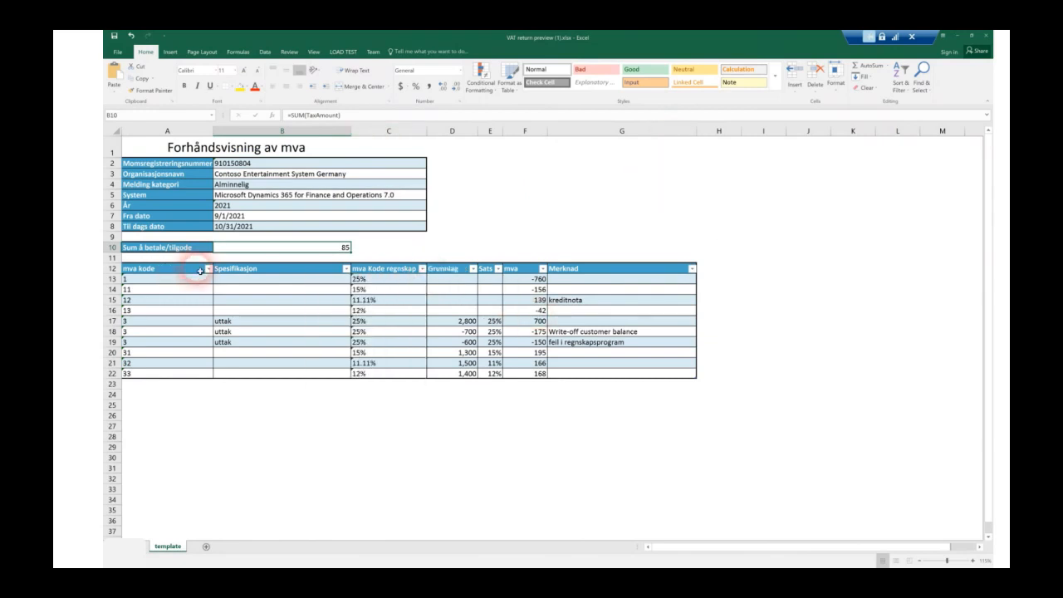
pyautogui.click(208, 269)
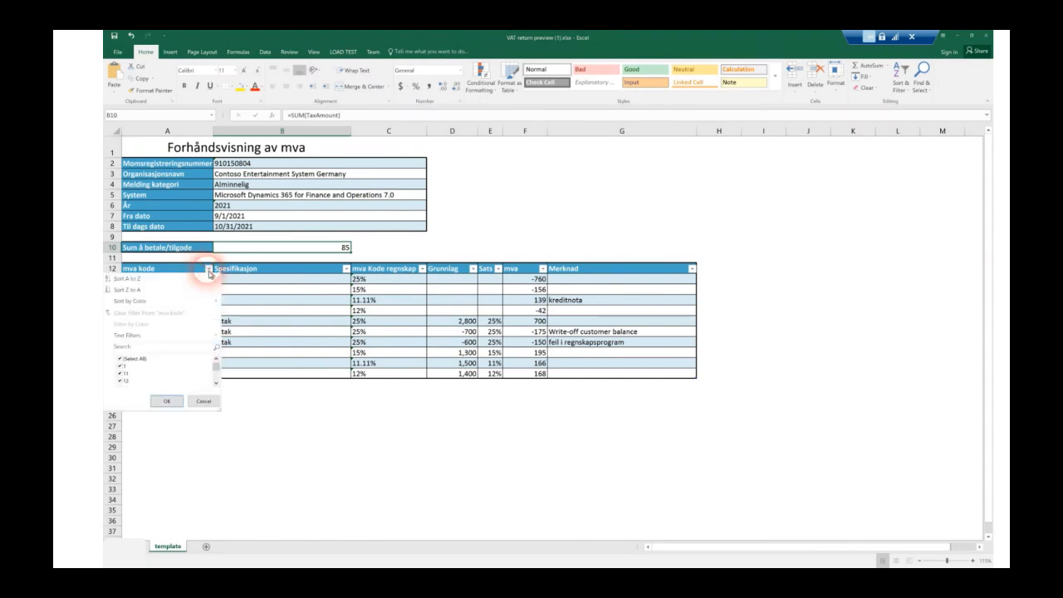
pyautogui.click(208, 269)
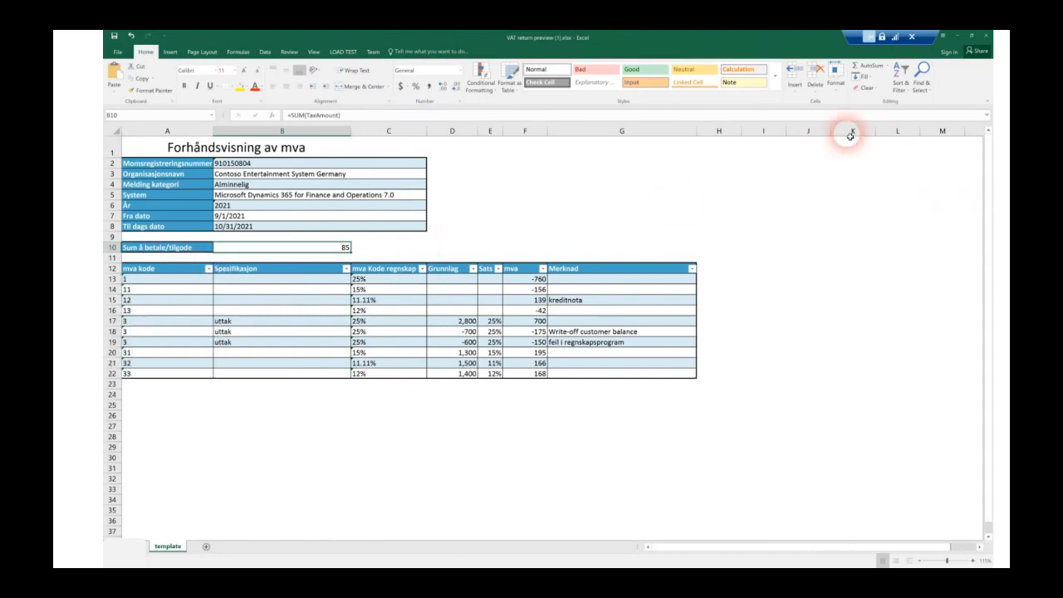
pyautogui.click(987, 38)
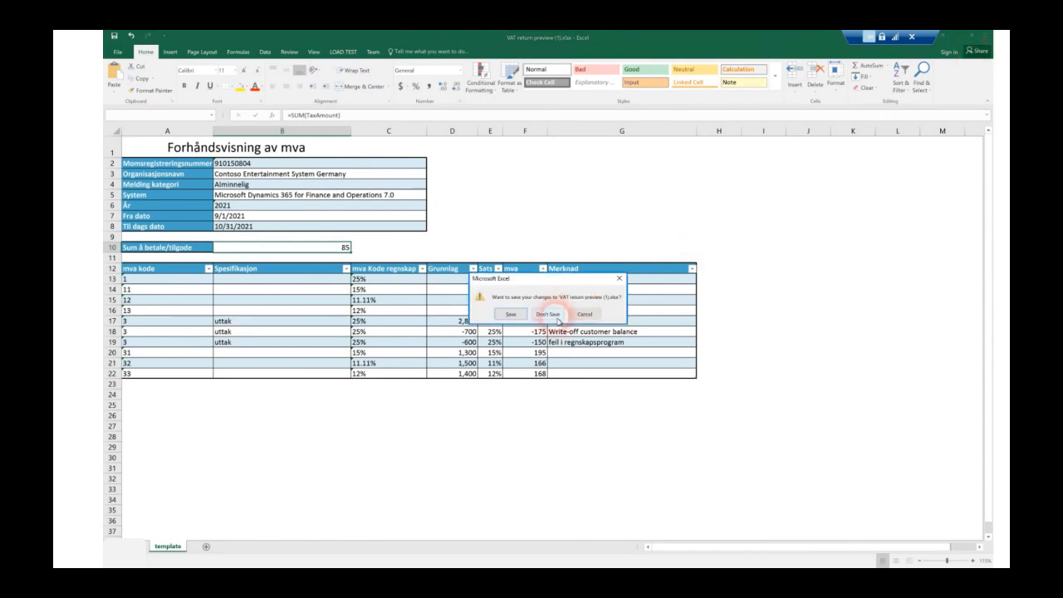
pyautogui.click(555, 317)
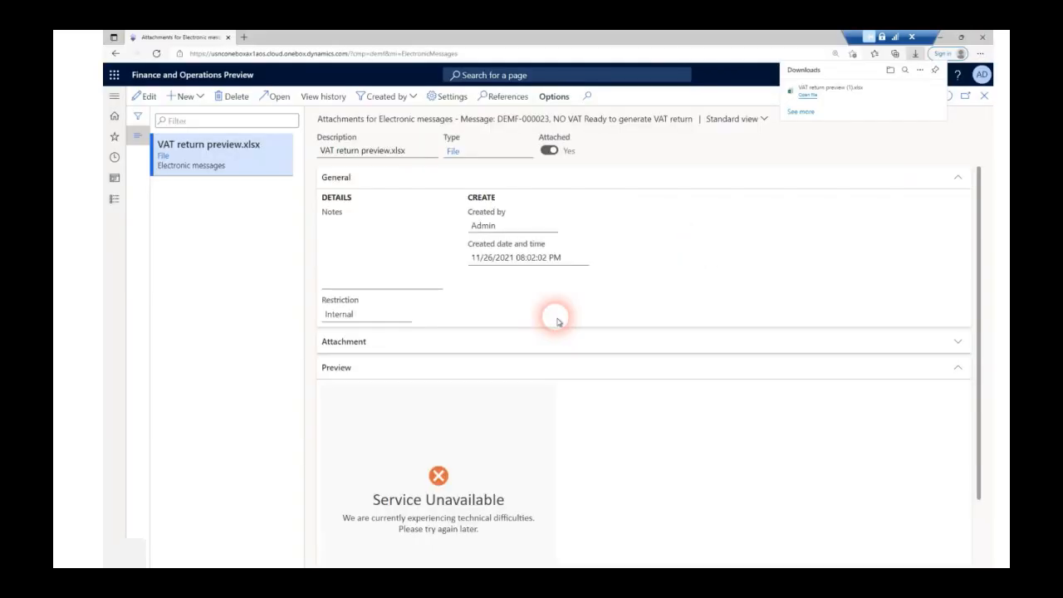
pyautogui.click(985, 96)
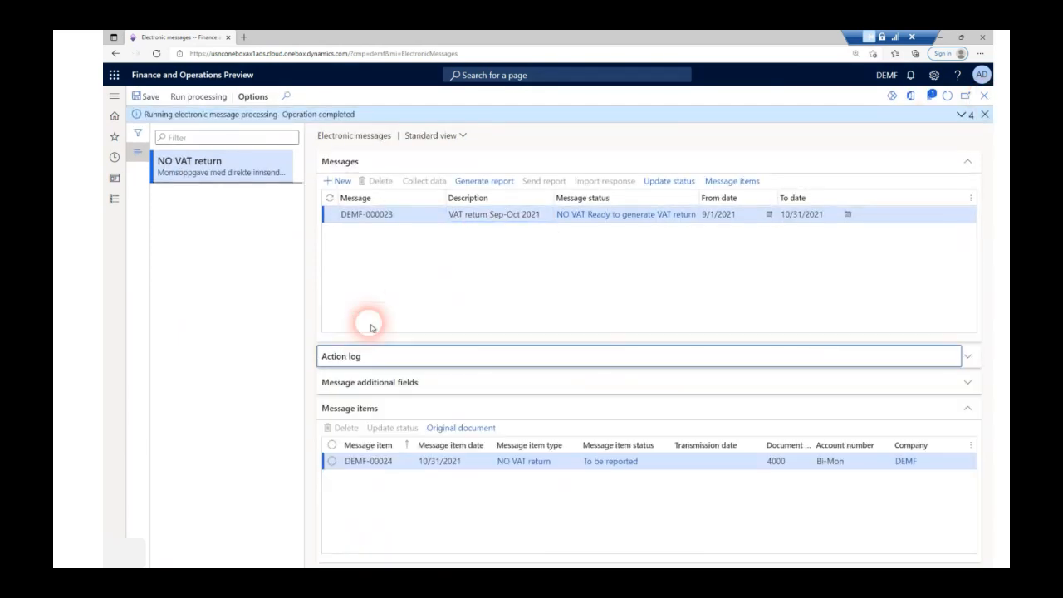
# Examine the predefined values for the NO VAT Note for VAT return additional field, keeping fritekstnotat, and select the Sep-Oct 2021 message
pyautogui.click(348, 384)
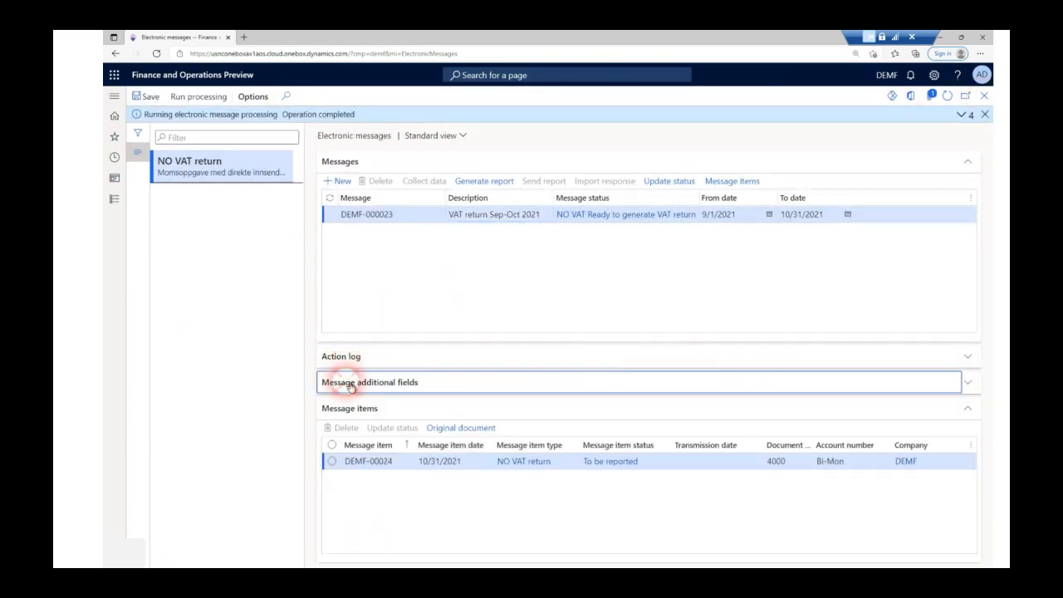
pyautogui.moveTo(532, 472); pyautogui.dragTo(331, 491)
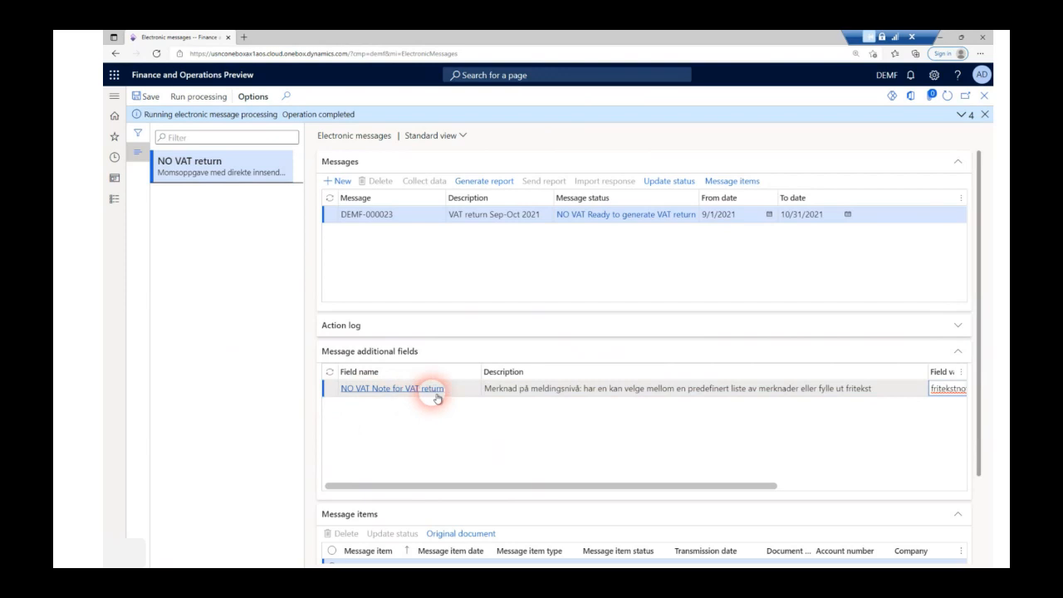
pyautogui.moveTo(439, 490); pyautogui.dragTo(670, 474)
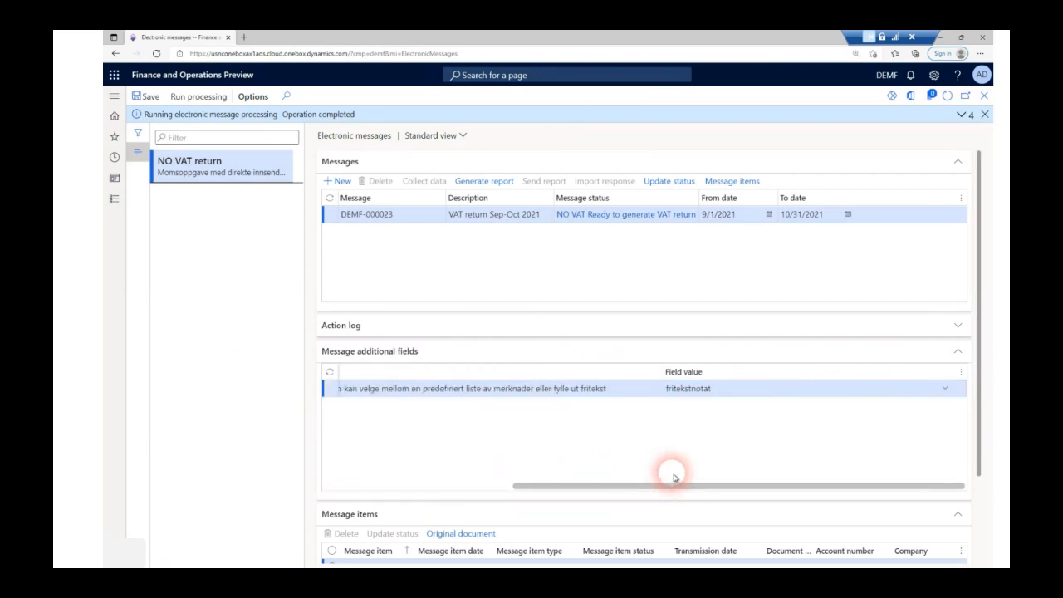
pyautogui.click(945, 389)
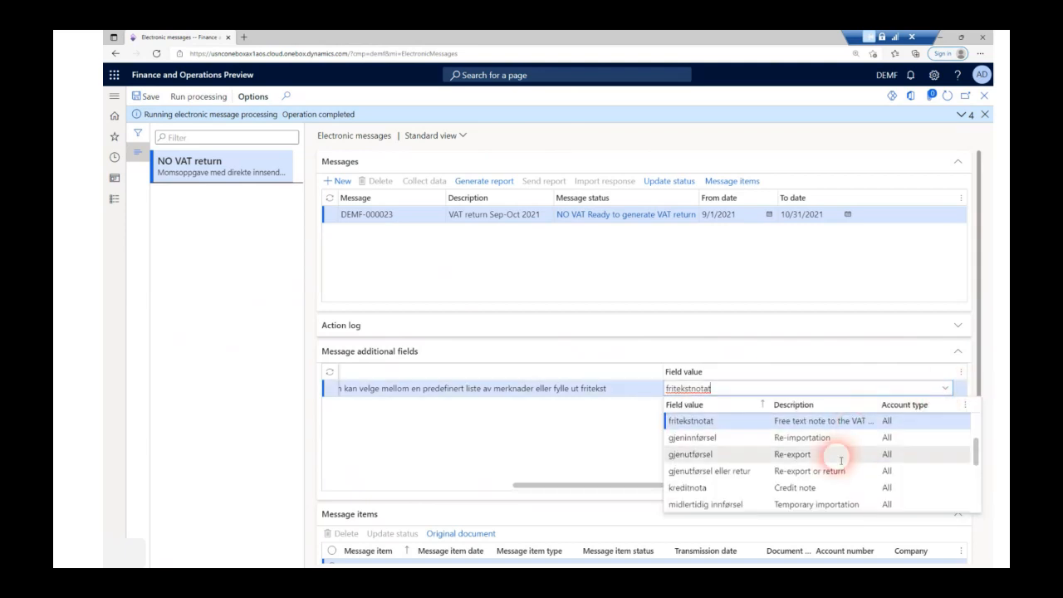
pyautogui.scroll(-3, 840, 460)
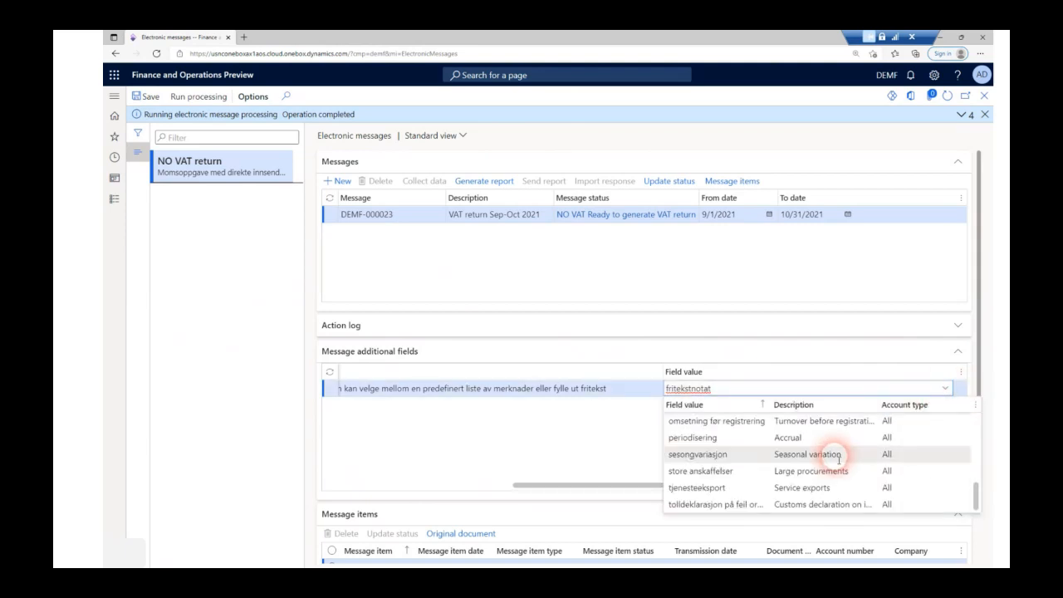
pyautogui.scroll(3, 840, 460)
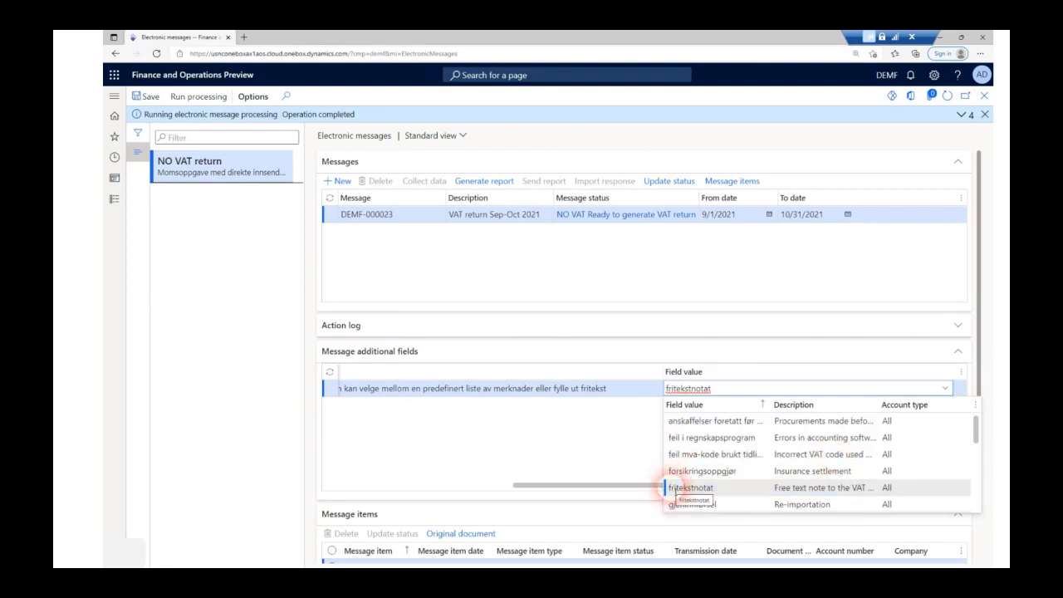
pyautogui.click(712, 390)
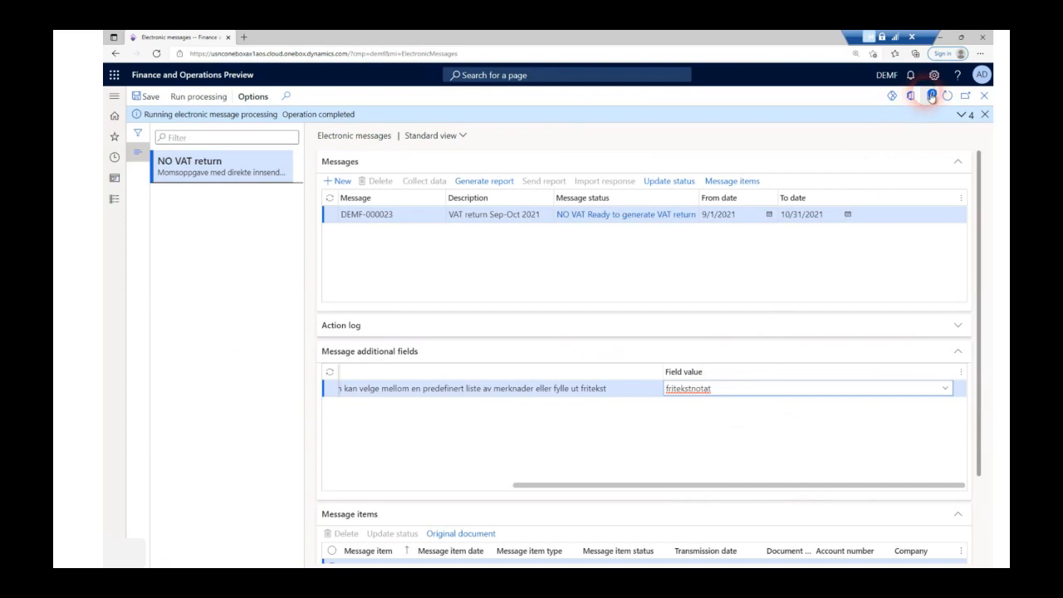
pyautogui.click(511, 216)
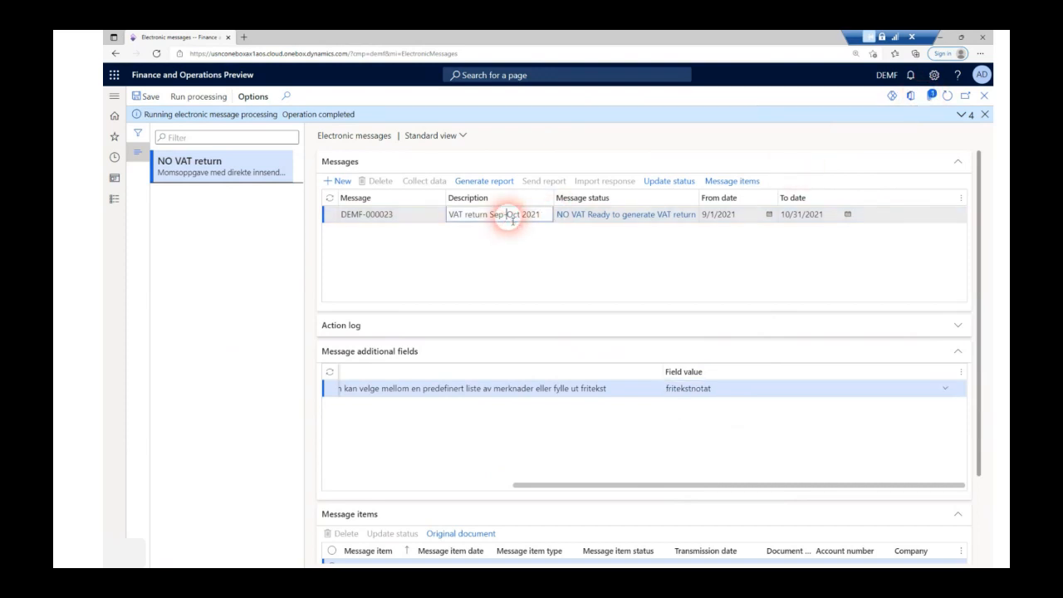
# Attach a note to the message, described as Note to VAT, with the text "Here you can put your note up to 4000symb."
pyautogui.click(931, 98)
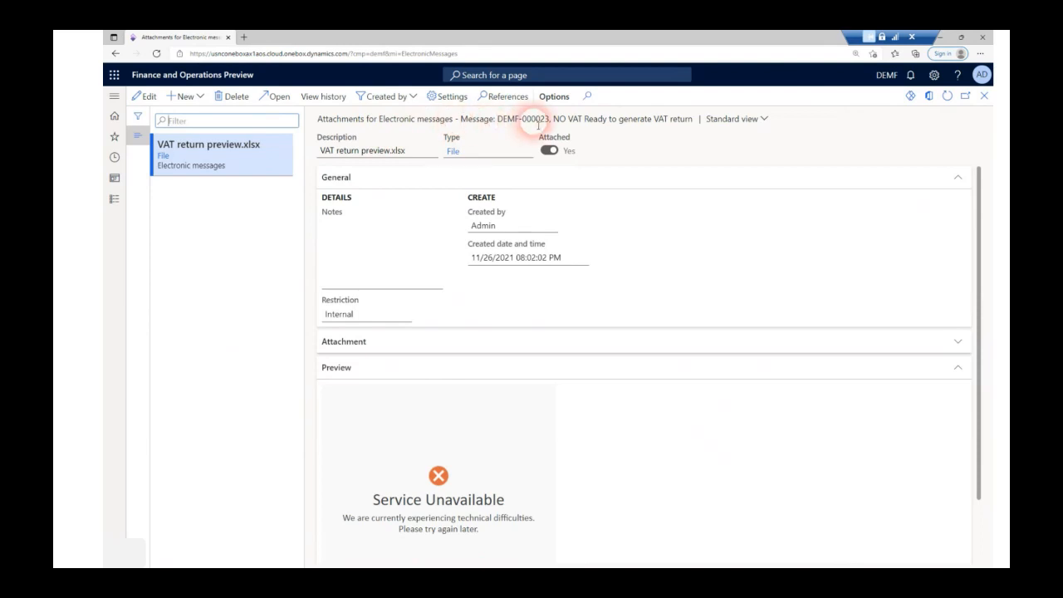
pyautogui.moveTo(462, 120); pyautogui.dragTo(552, 123)
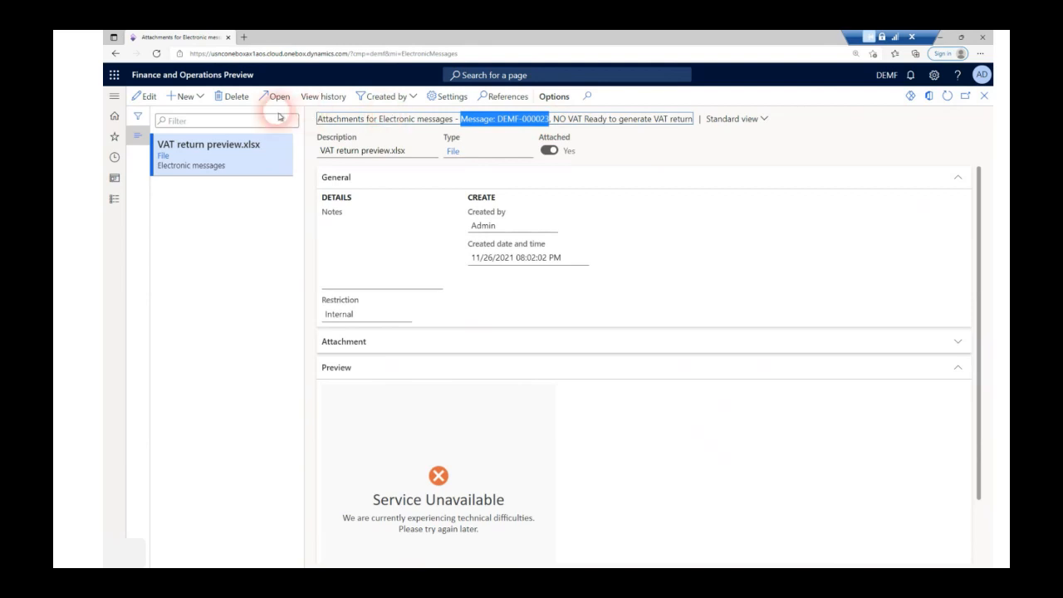
pyautogui.click(199, 98)
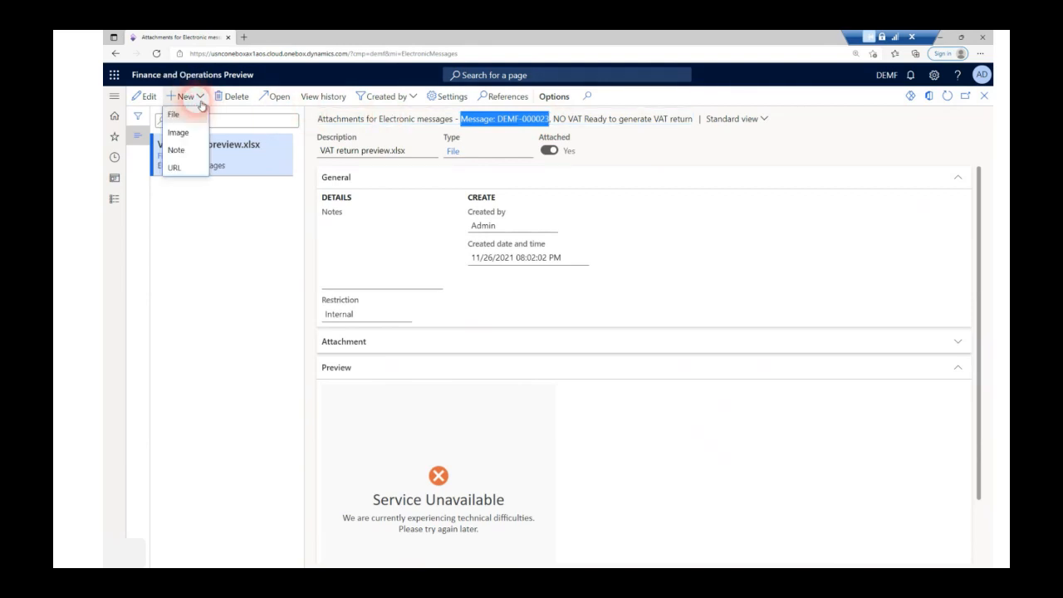
pyautogui.click(192, 157)
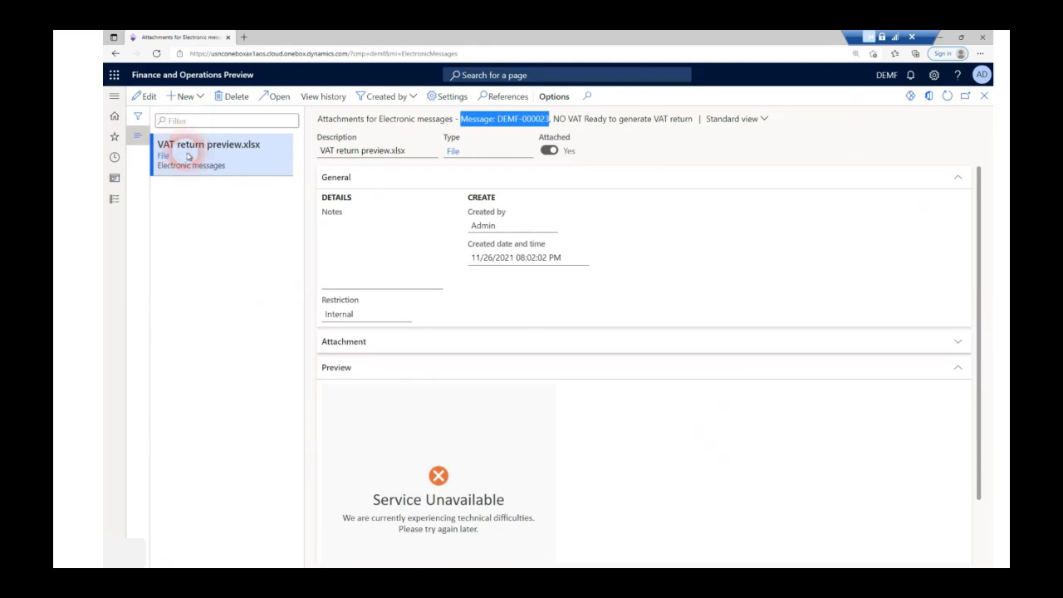
pyautogui.click(327, 152)
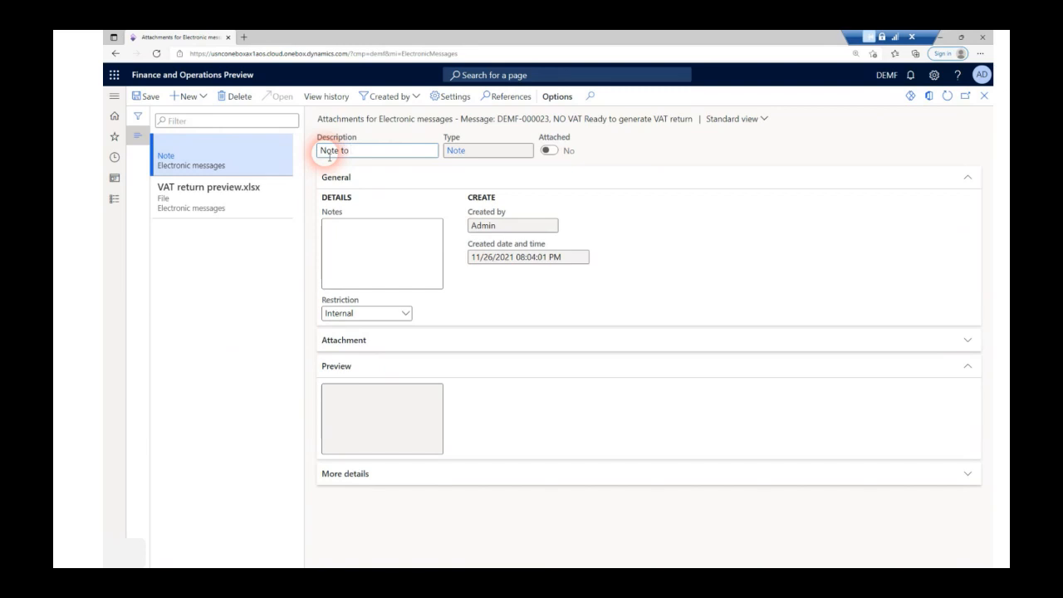
pyautogui.click(357, 240)
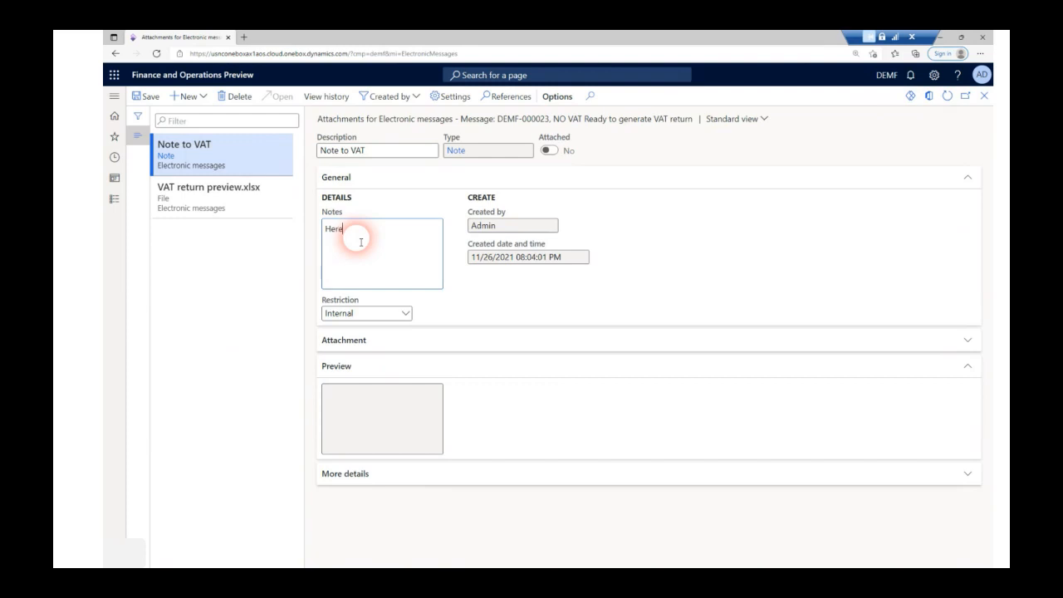
pyautogui.write('Here you can put your note up to 4000symb.')
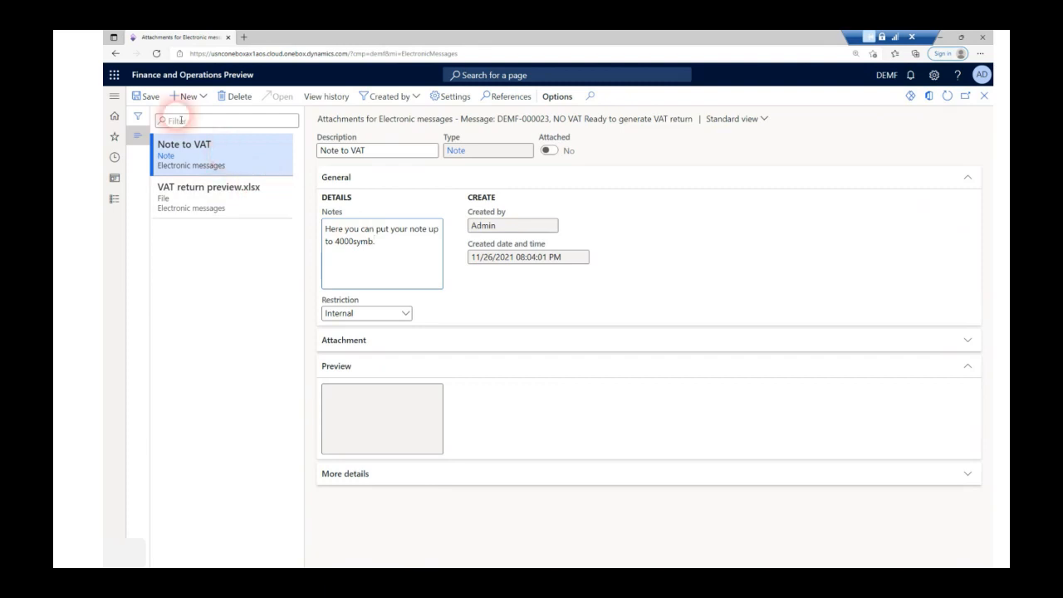
pyautogui.click(984, 95)
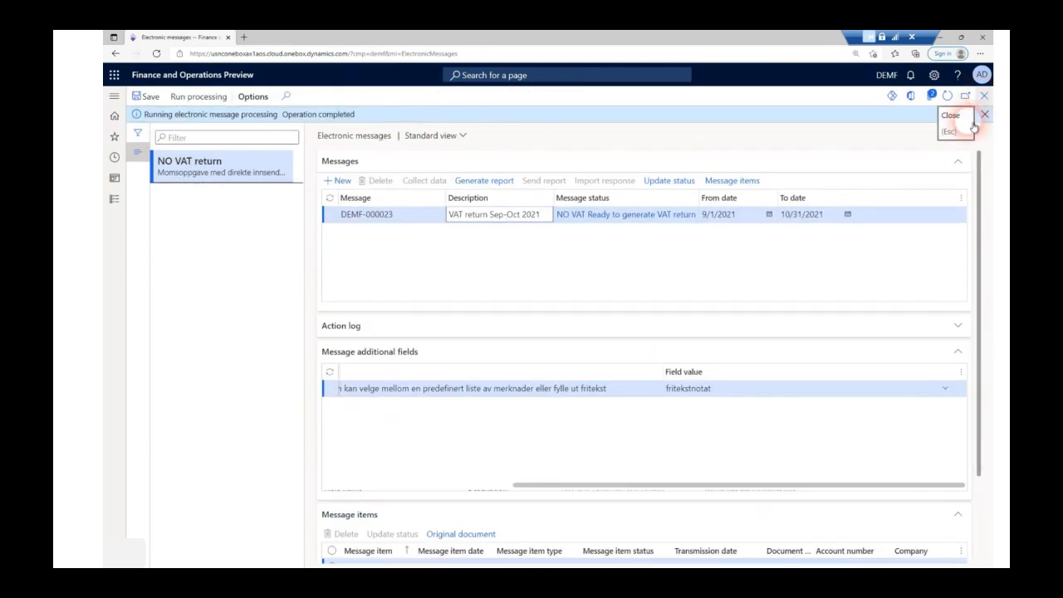
# Generate the report for the Sep-Oct 2021 message with the NO VAT Generate VAT return action and check its entry in the action log
pyautogui.click(506, 184)
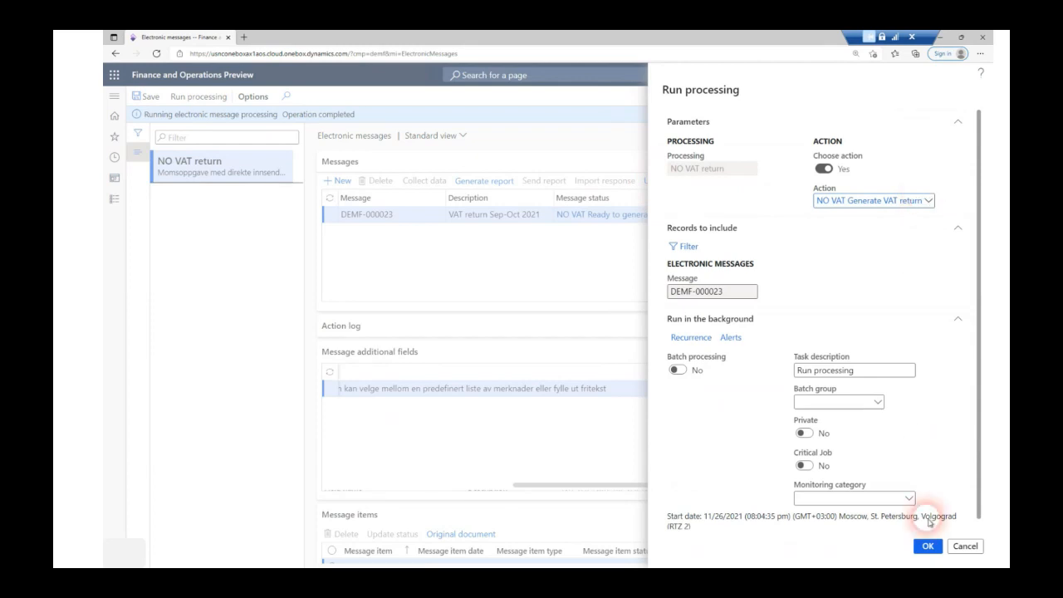
pyautogui.click(928, 545)
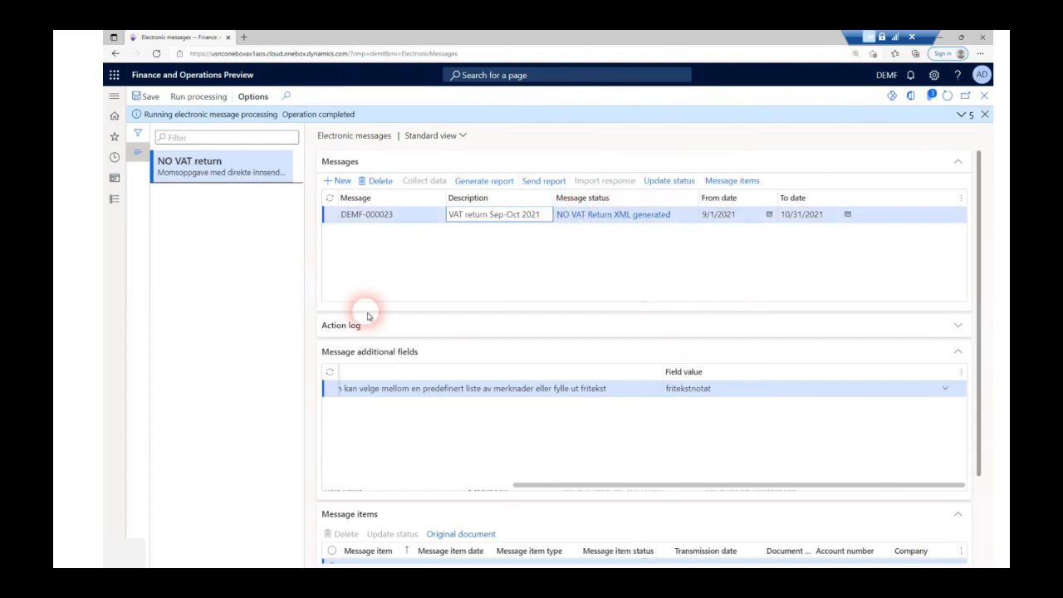
pyautogui.click(337, 328)
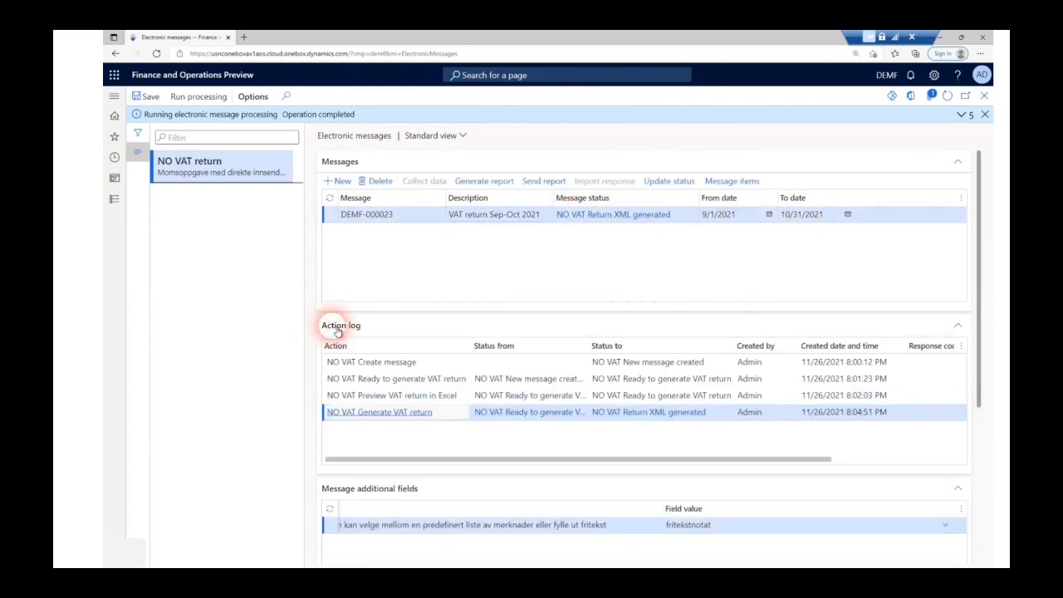
pyautogui.click(341, 419)
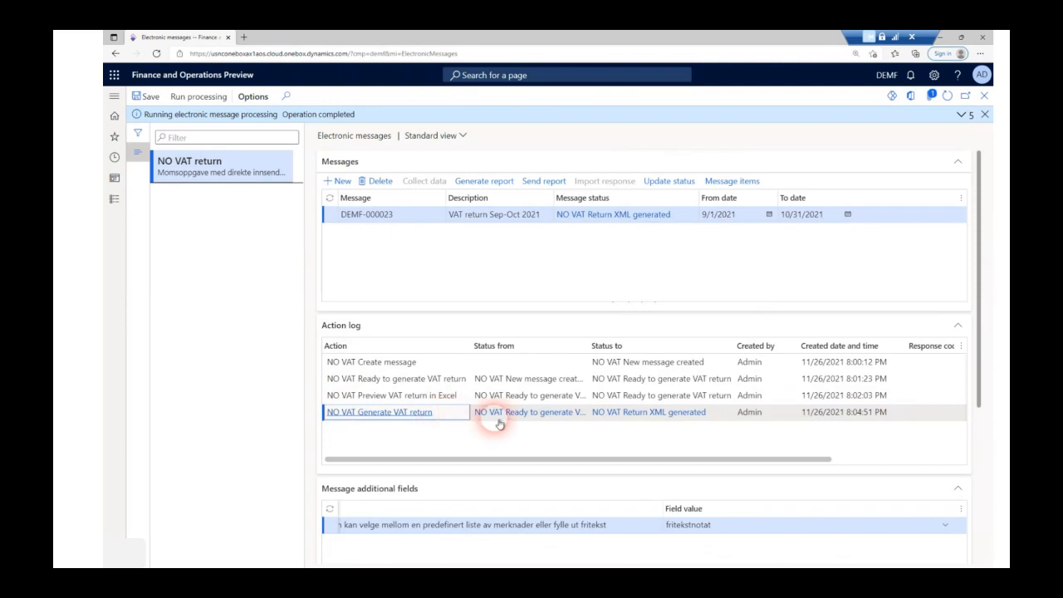
pyautogui.click(508, 216)
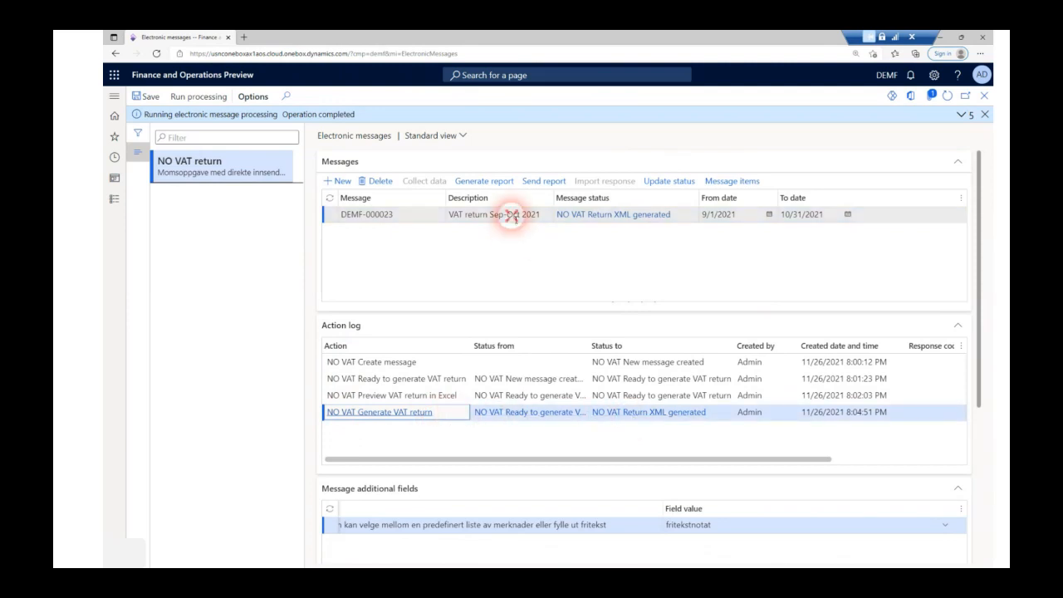
# Open the mvamelding.xml file from the message's attachments
pyautogui.click(931, 96)
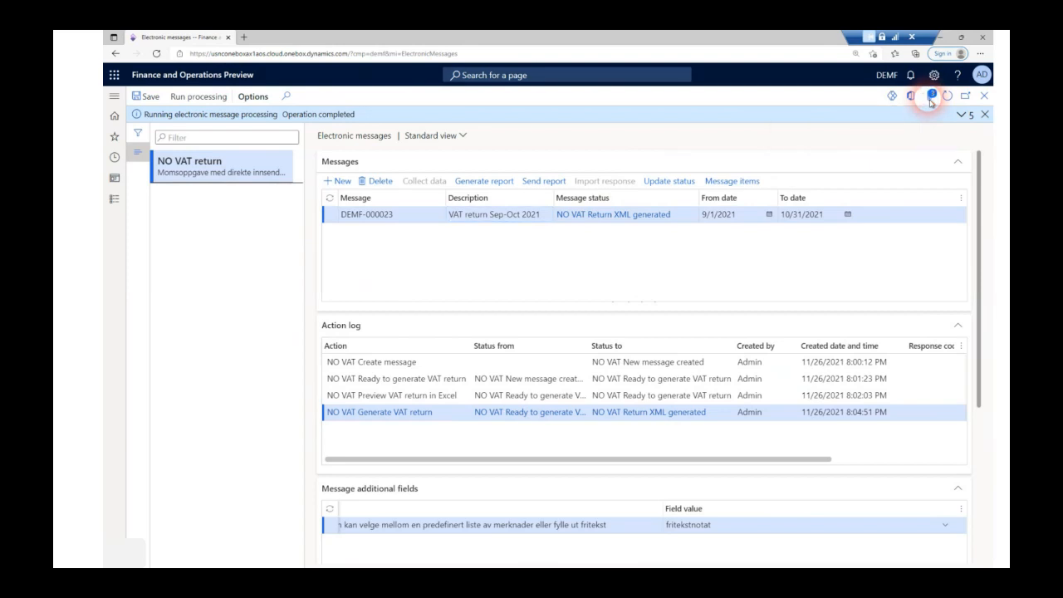
pyautogui.click(222, 223)
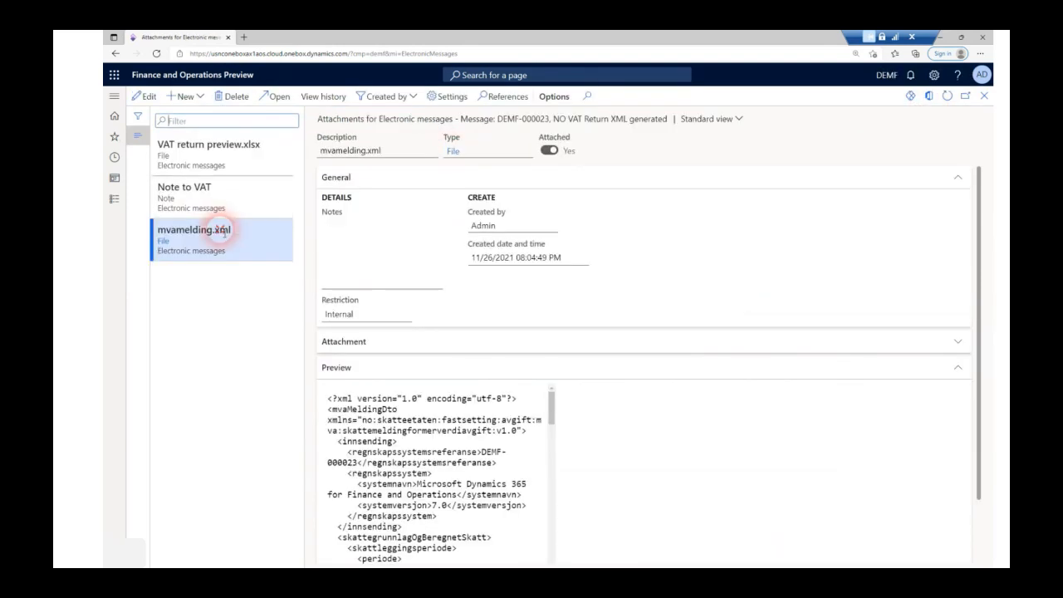
pyautogui.click(278, 98)
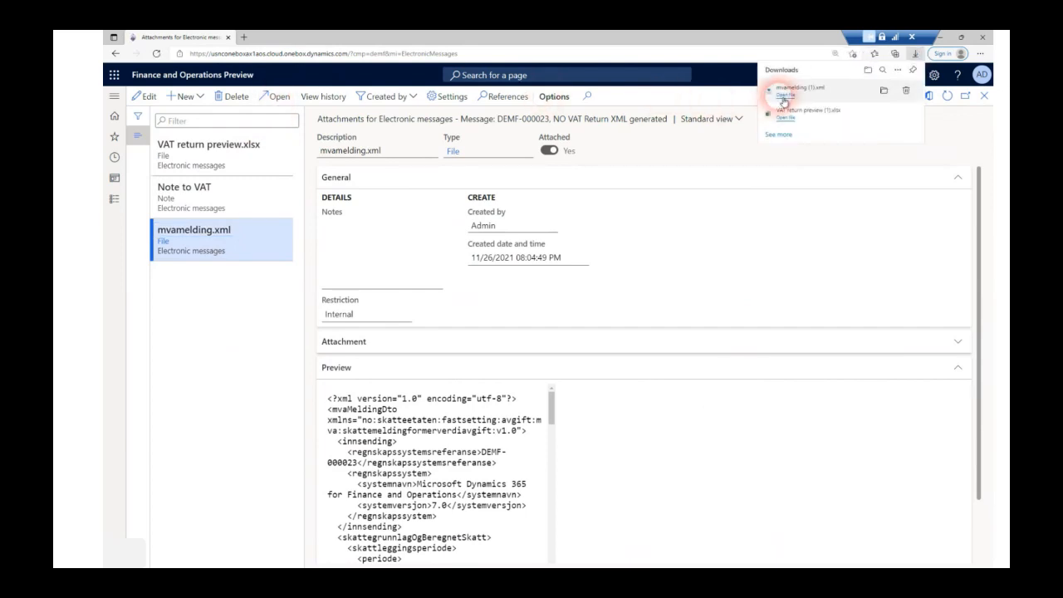
pyautogui.click(782, 97)
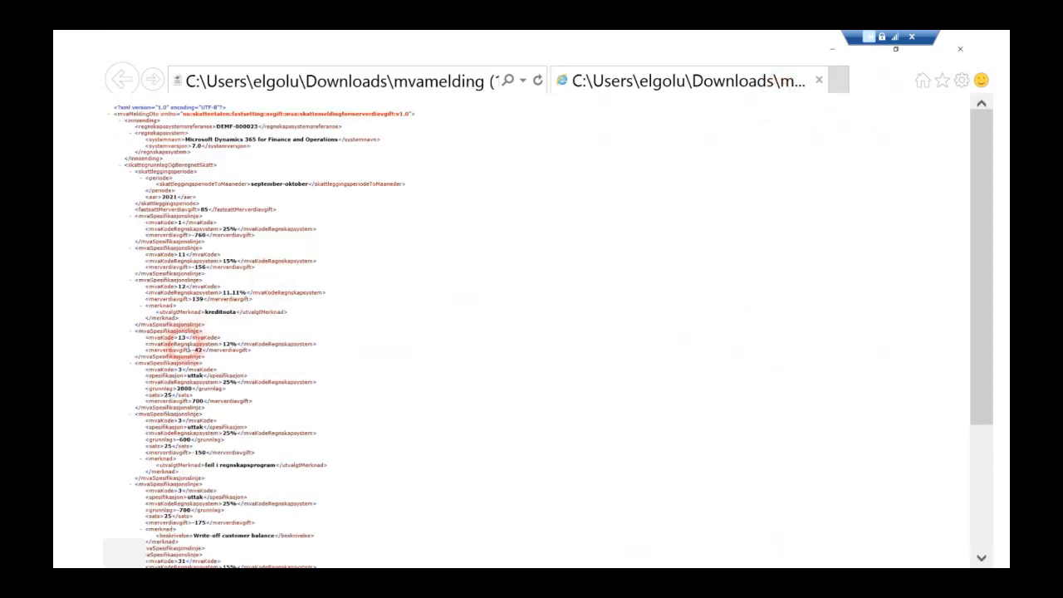
# Examine the XML's period, VAT specification lines and the closing free-text note, and return to the electronic messages
pyautogui.scroll(2, 185, 343)
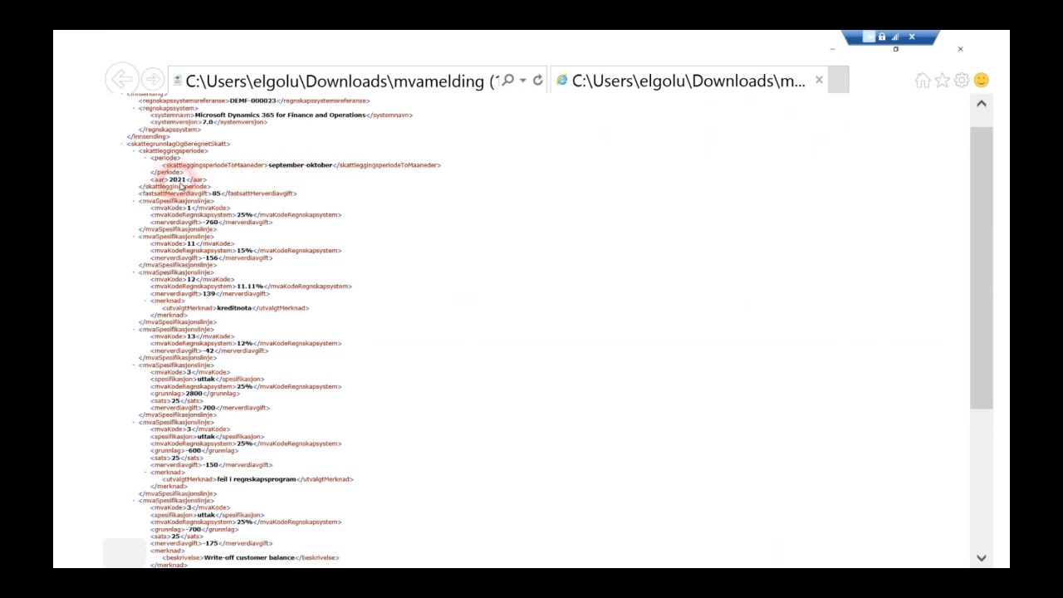
pyautogui.scroll(-5, 237, 251)
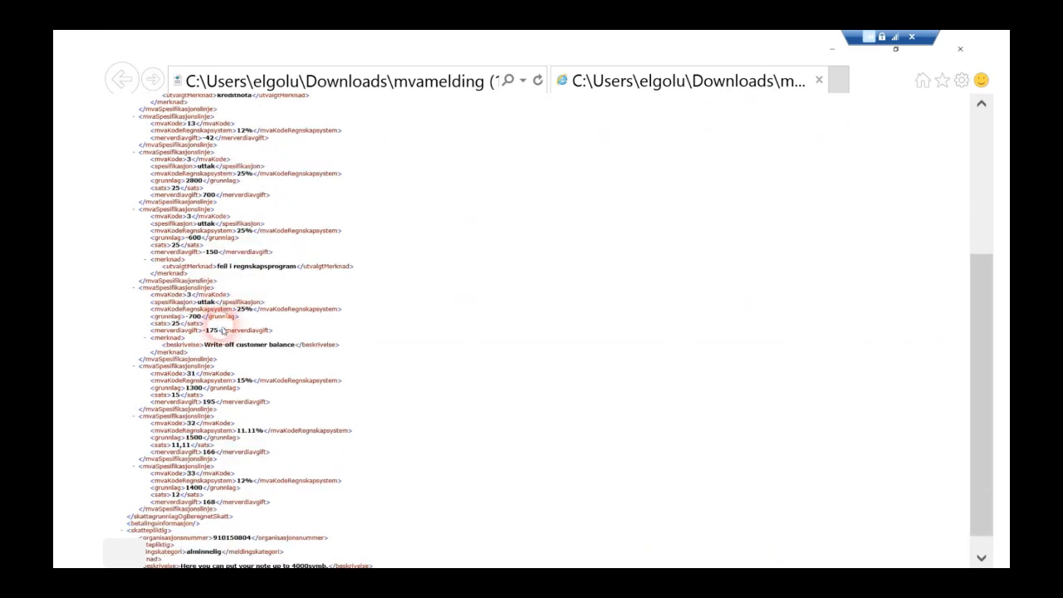
pyautogui.scroll(-1, 226, 427)
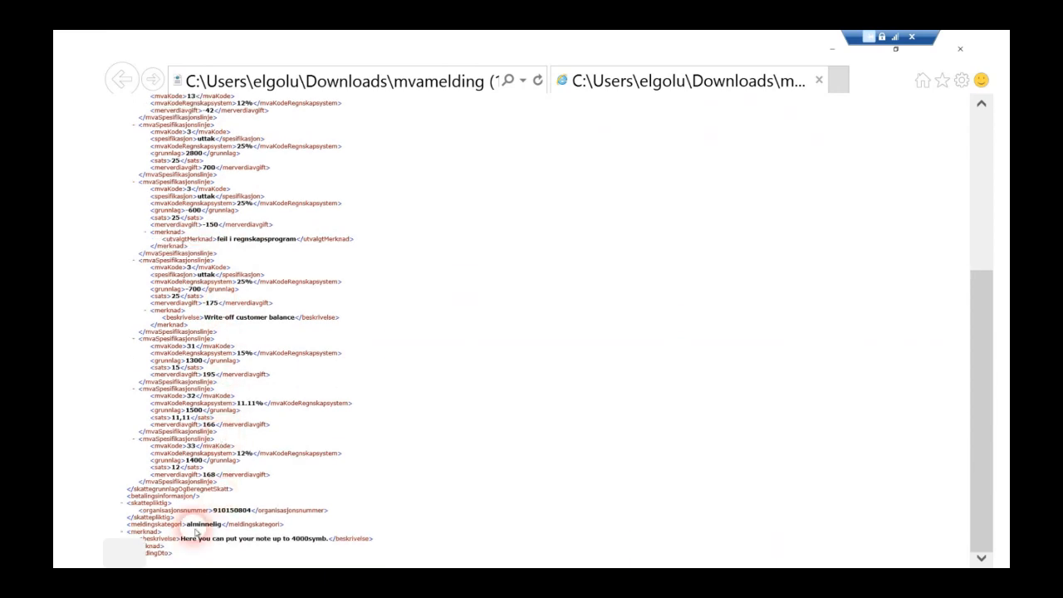
pyautogui.moveTo(199, 544); pyautogui.dragTo(329, 547)
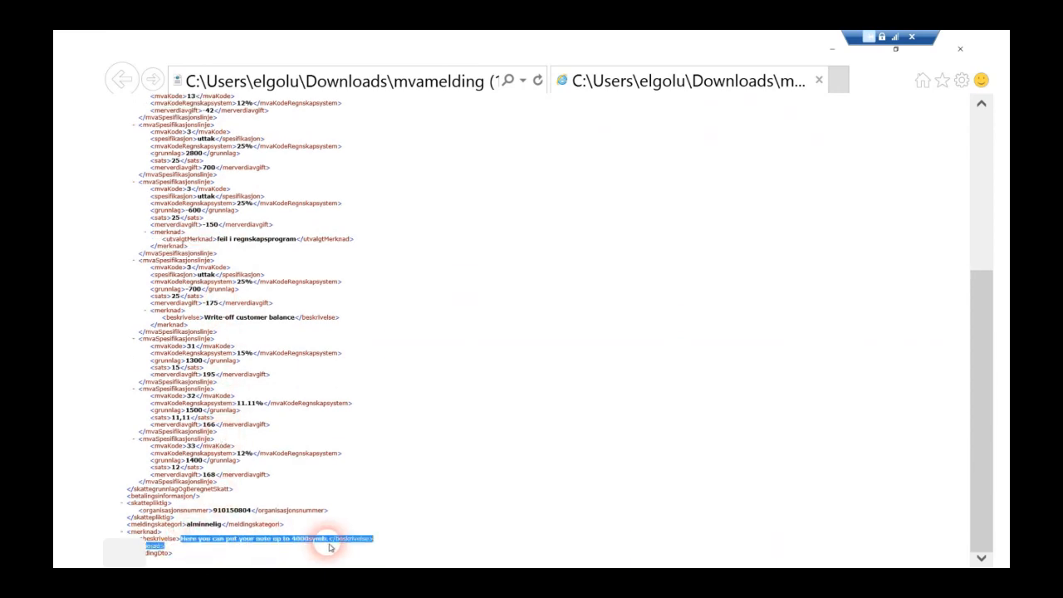
pyautogui.scroll(7, 507, 299)
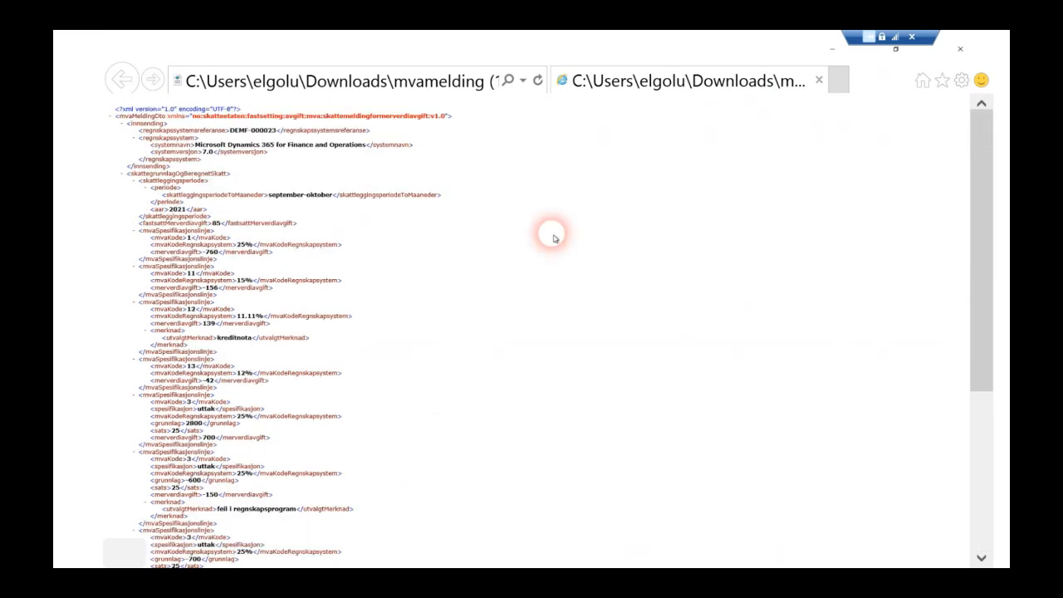
pyautogui.click(960, 49)
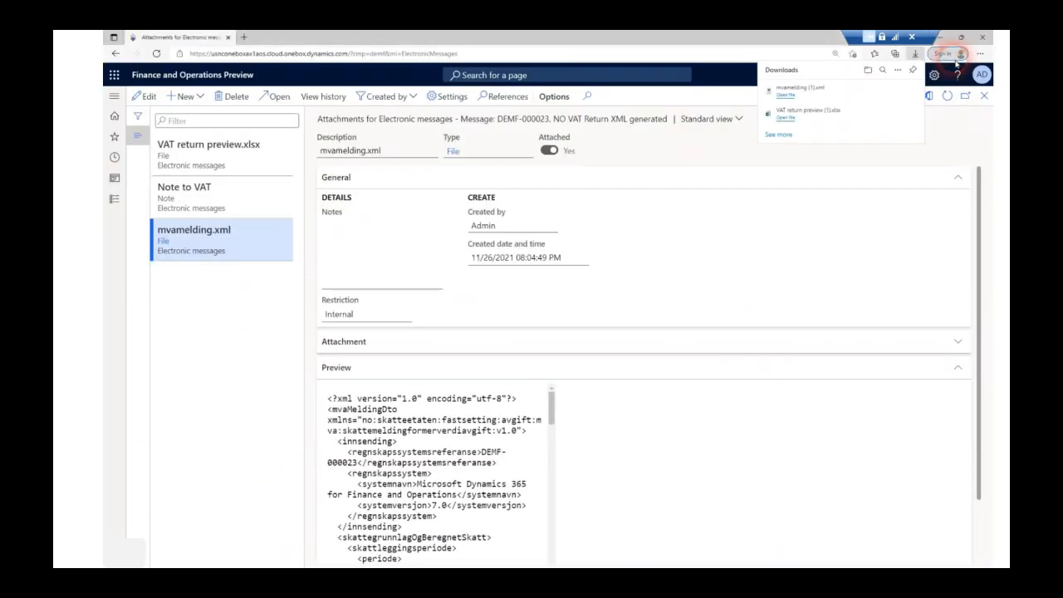
pyautogui.click(983, 97)
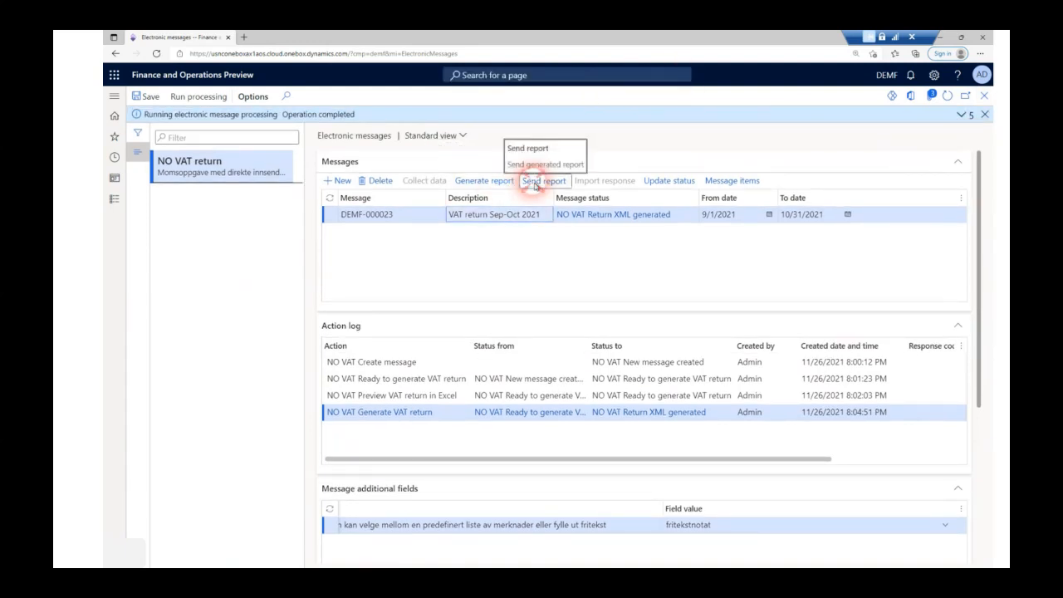
# Send the generated report for validation by running the NO VAT Send validation request action
pyautogui.click(537, 185)
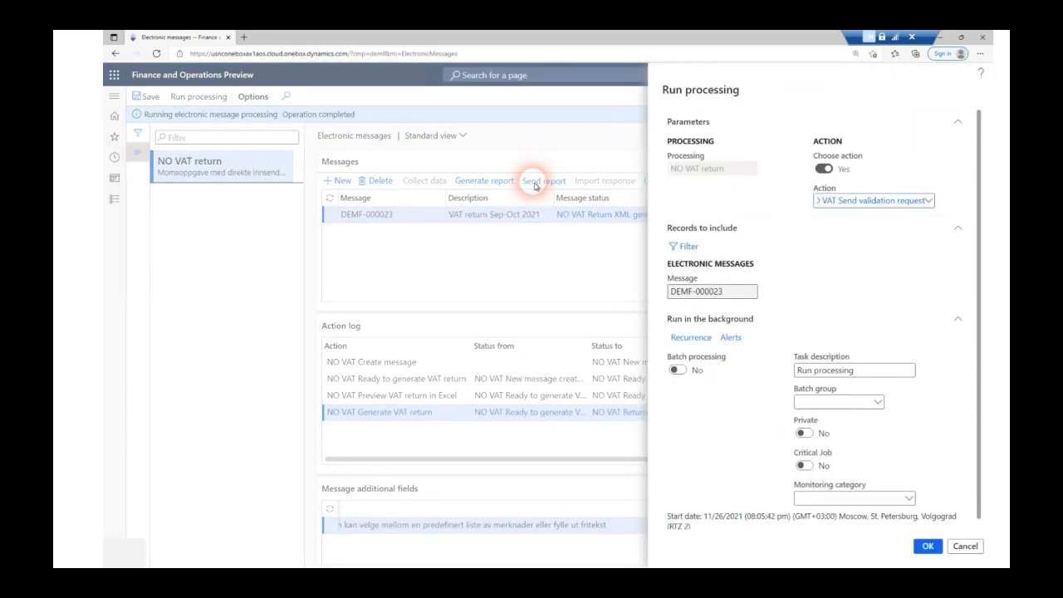
pyautogui.click(864, 201)
pyautogui.moveTo(864, 201); pyautogui.dragTo(923, 200)
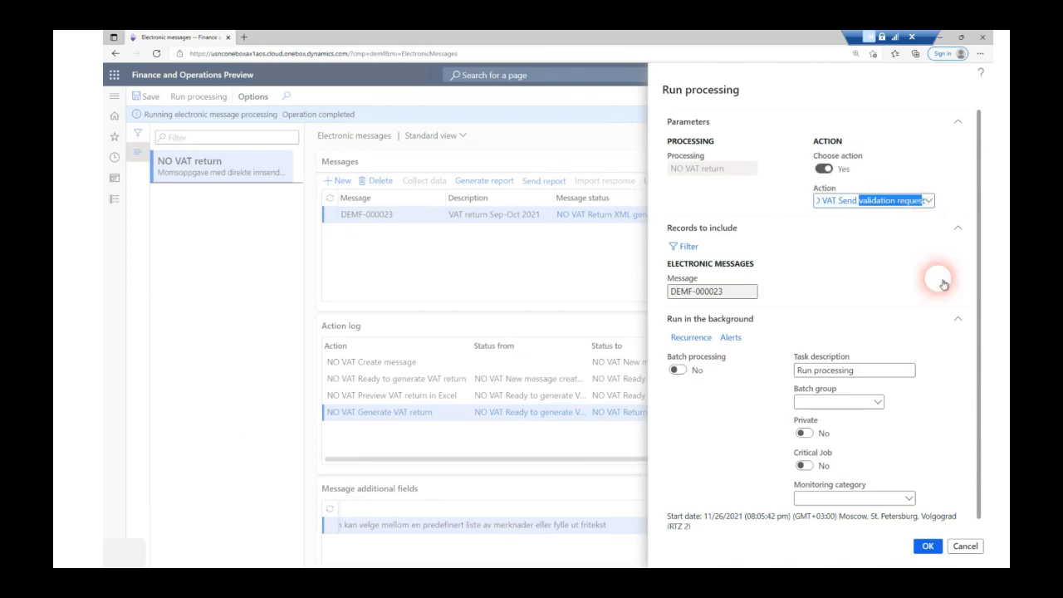
pyautogui.click(941, 548)
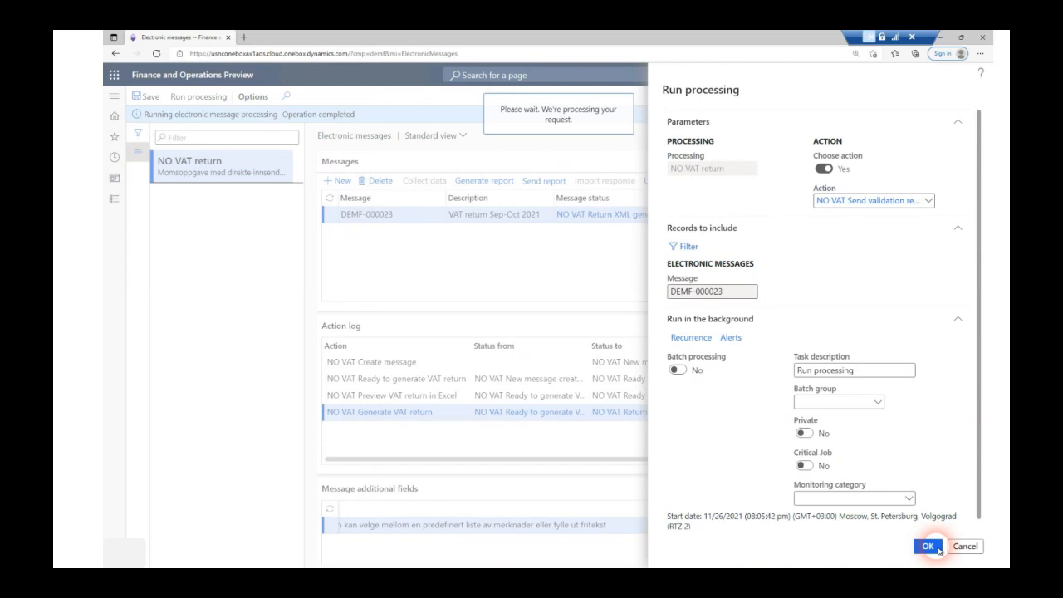
pyautogui.click(937, 549)
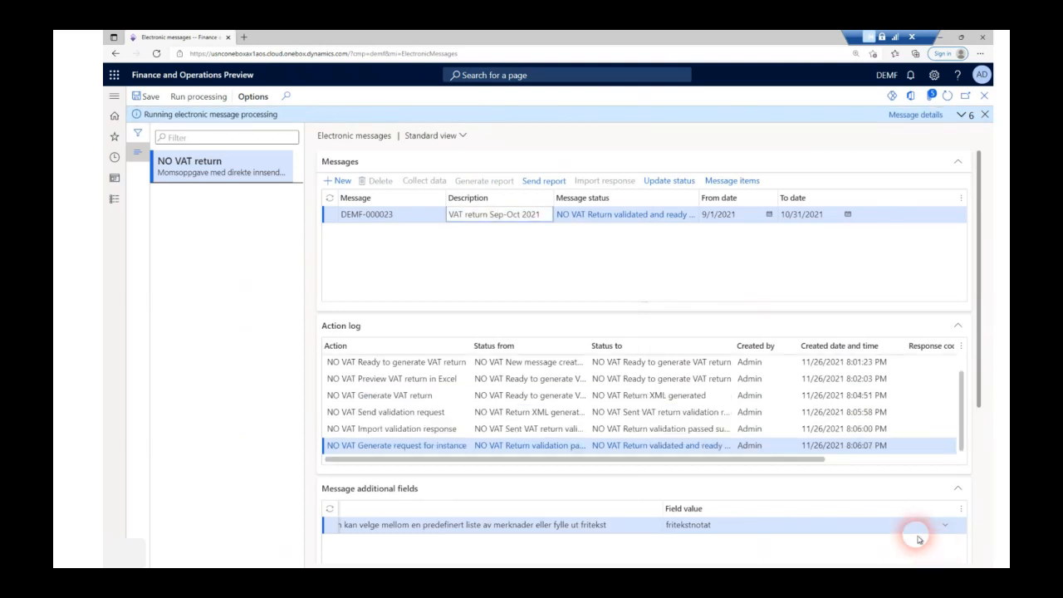
# Check the message status and the action log entries for importing the validation response and generating the request for instance
pyautogui.doubleClick(600, 215)
pyautogui.moveTo(648, 224); pyautogui.dragTo(654, 225)
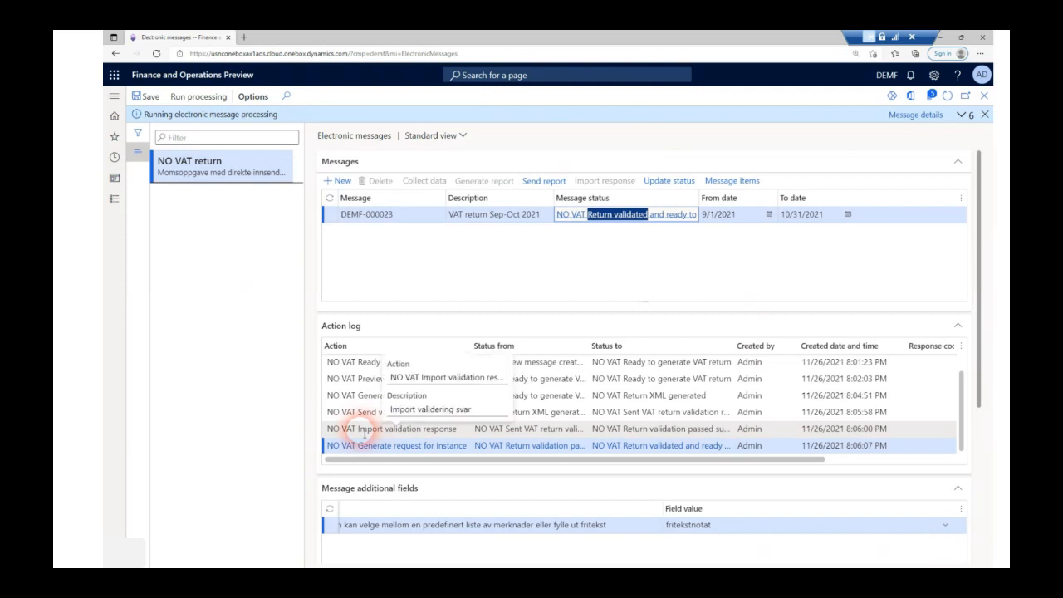
pyautogui.moveTo(358, 430); pyautogui.dragTo(473, 431)
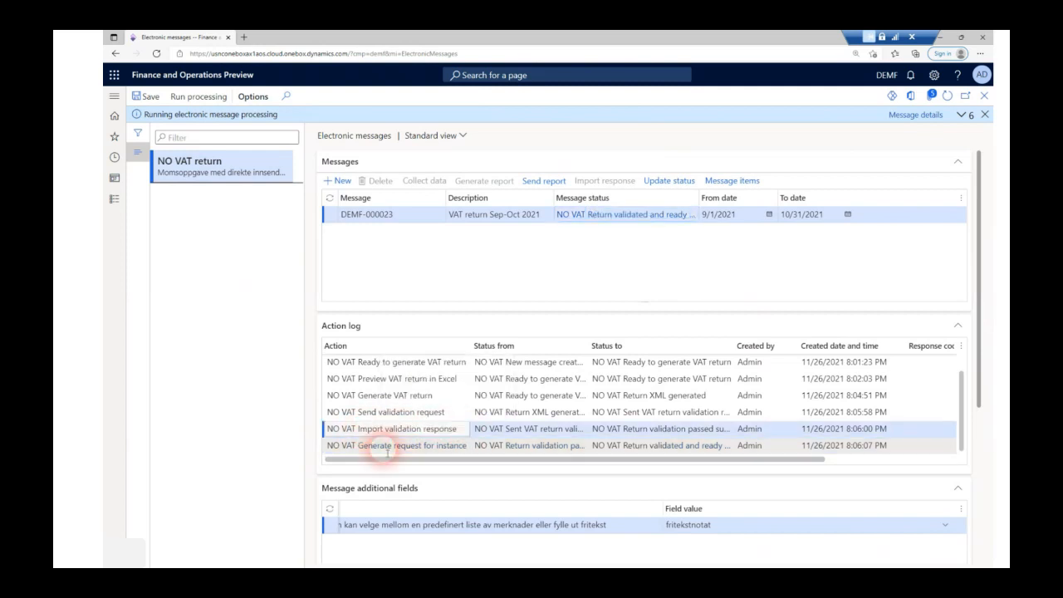
pyautogui.moveTo(359, 446); pyautogui.dragTo(477, 449)
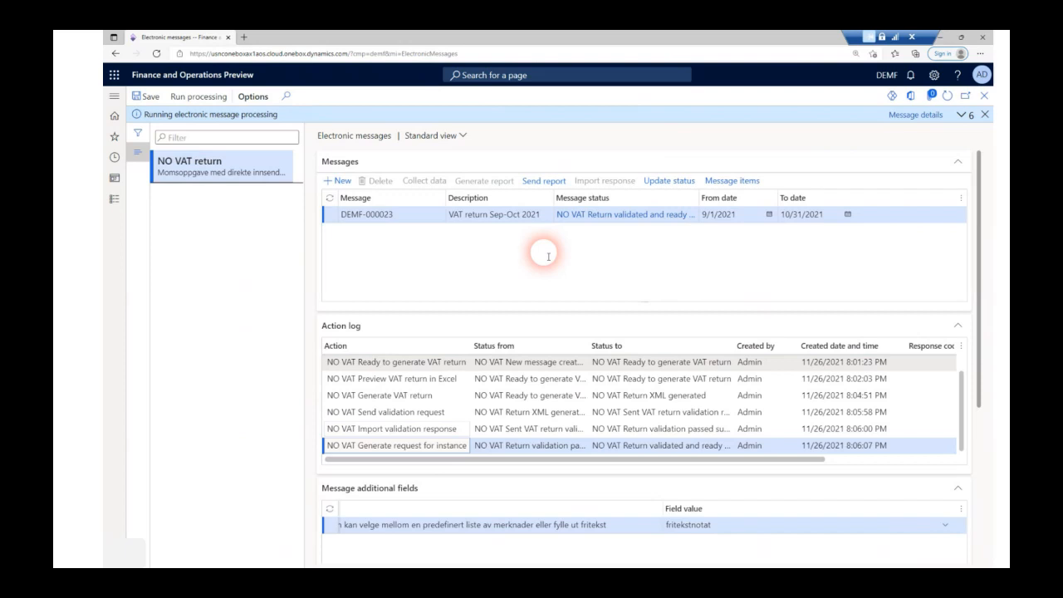
# Submit the validated VAT return by running the NO VAT Send request to create instance action
pyautogui.click(533, 186)
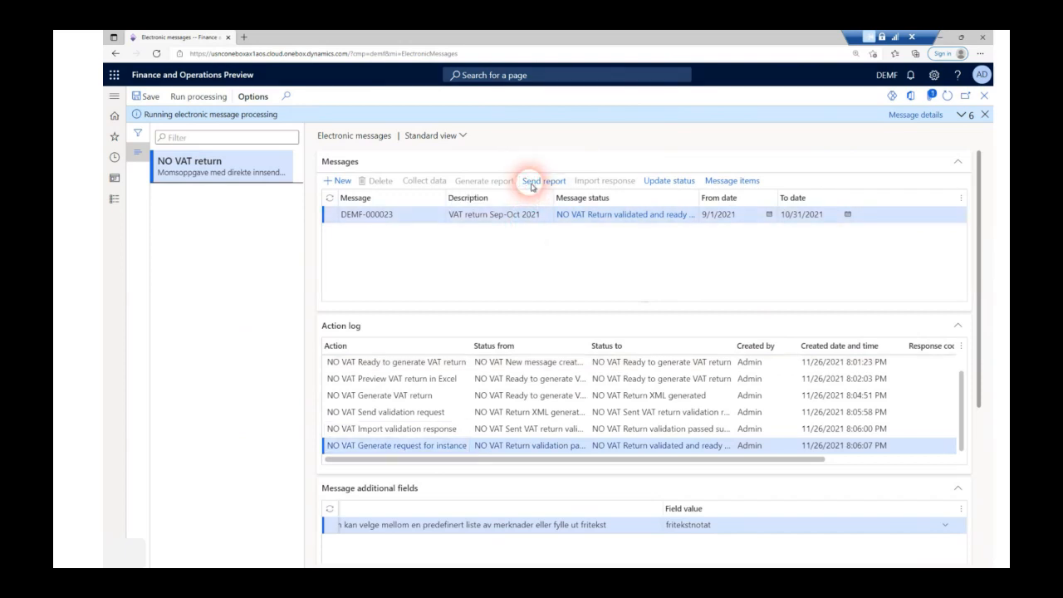
pyautogui.click(887, 202)
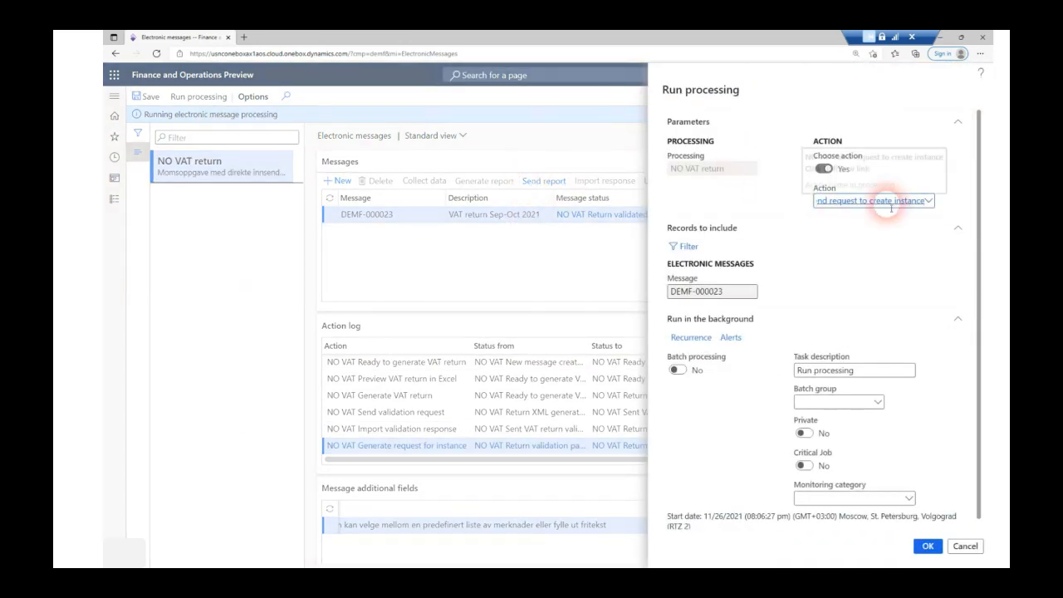
pyautogui.moveTo(868, 202); pyautogui.dragTo(922, 201)
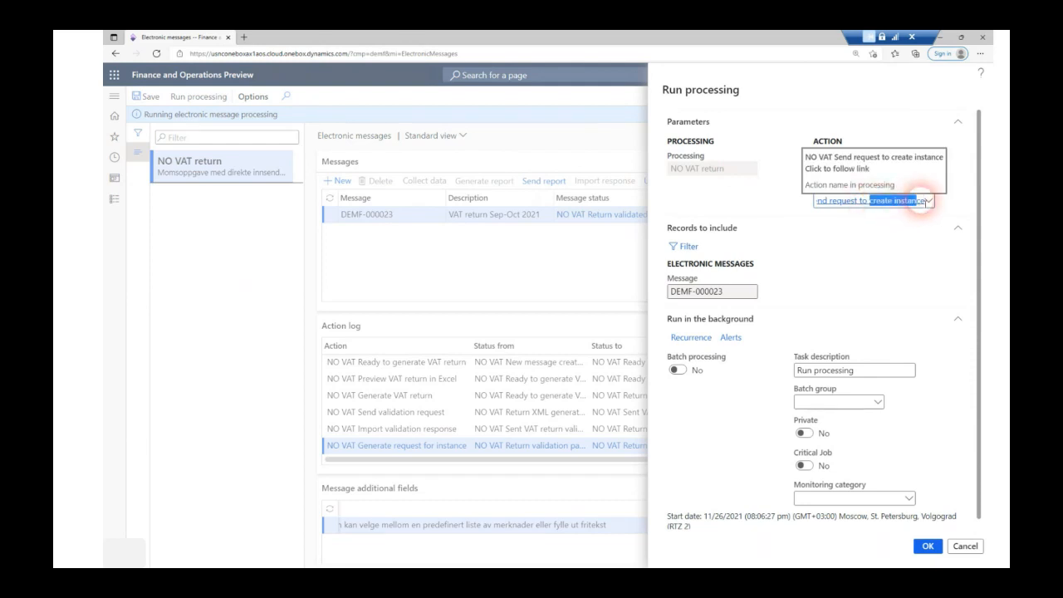
pyautogui.click(926, 546)
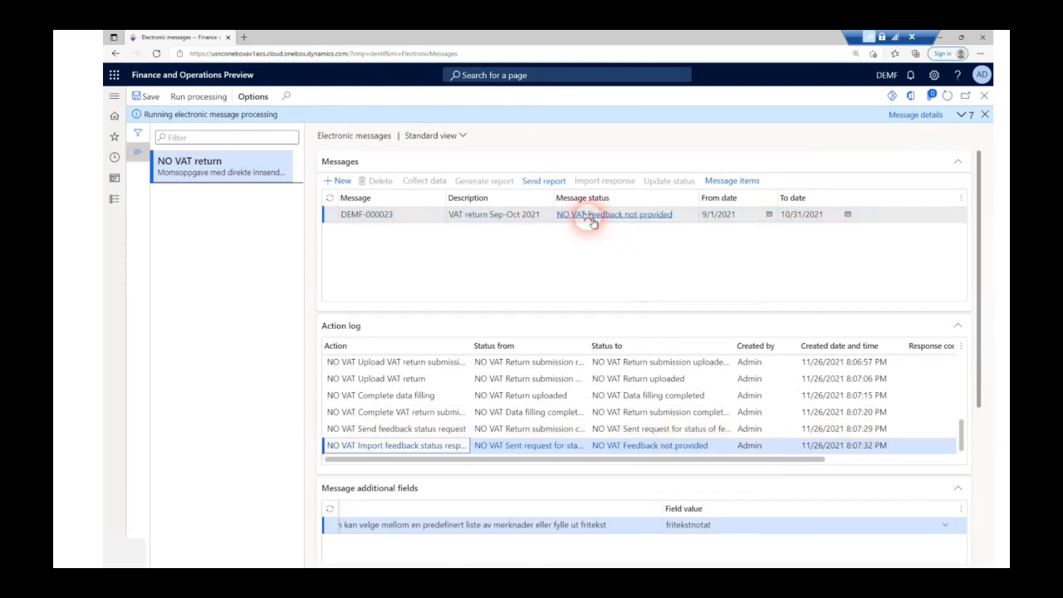
# Check the message status and the action log entries from sending the instance creation request through importing the feedback status response
pyautogui.moveTo(588, 219); pyautogui.dragTo(677, 221)
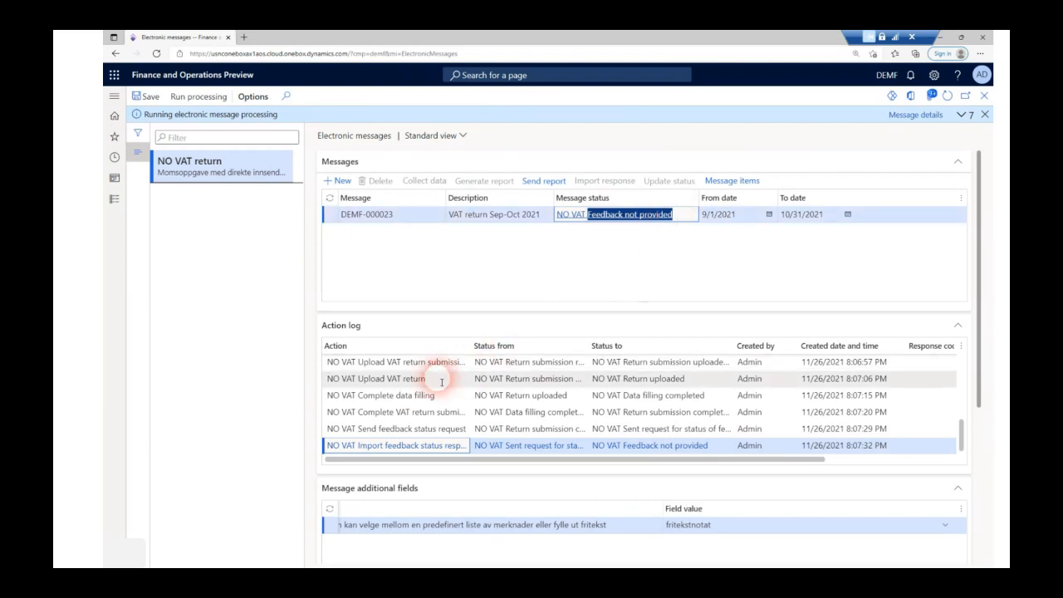
pyautogui.scroll(2, 487, 401)
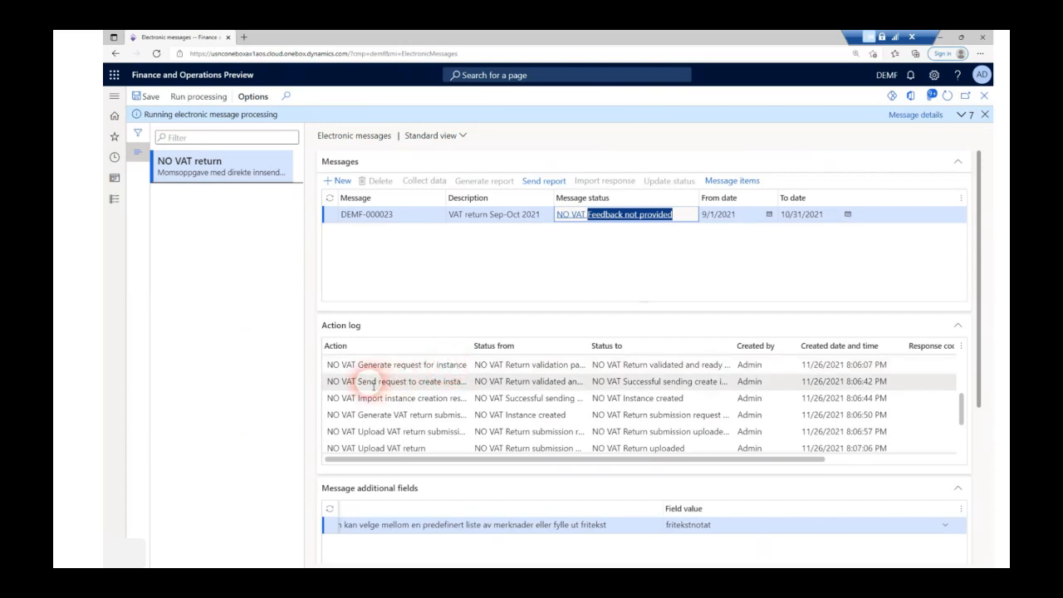
pyautogui.moveTo(357, 382); pyautogui.dragTo(447, 384)
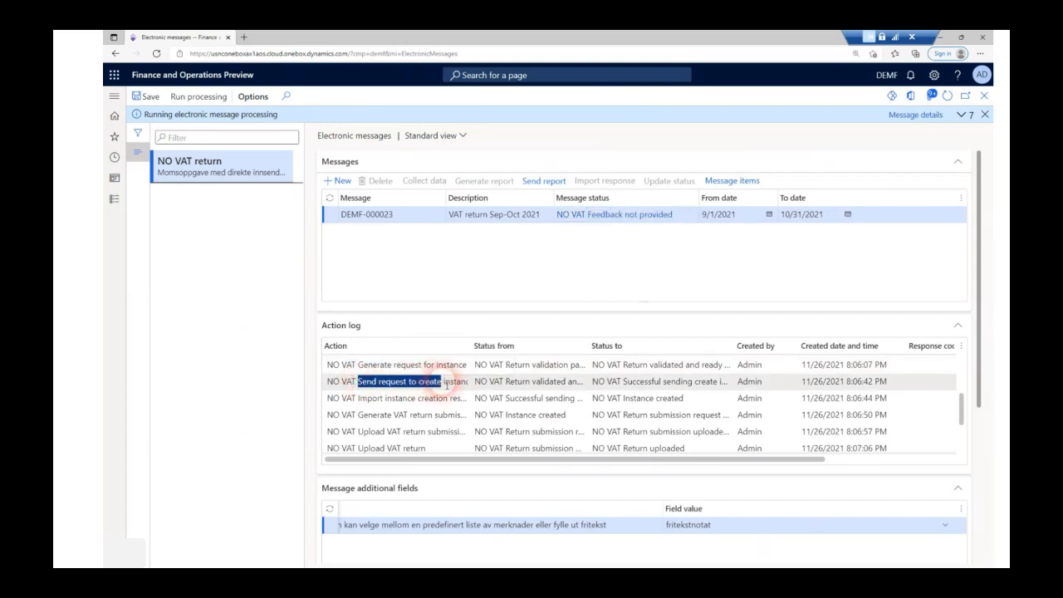
pyautogui.click(357, 382)
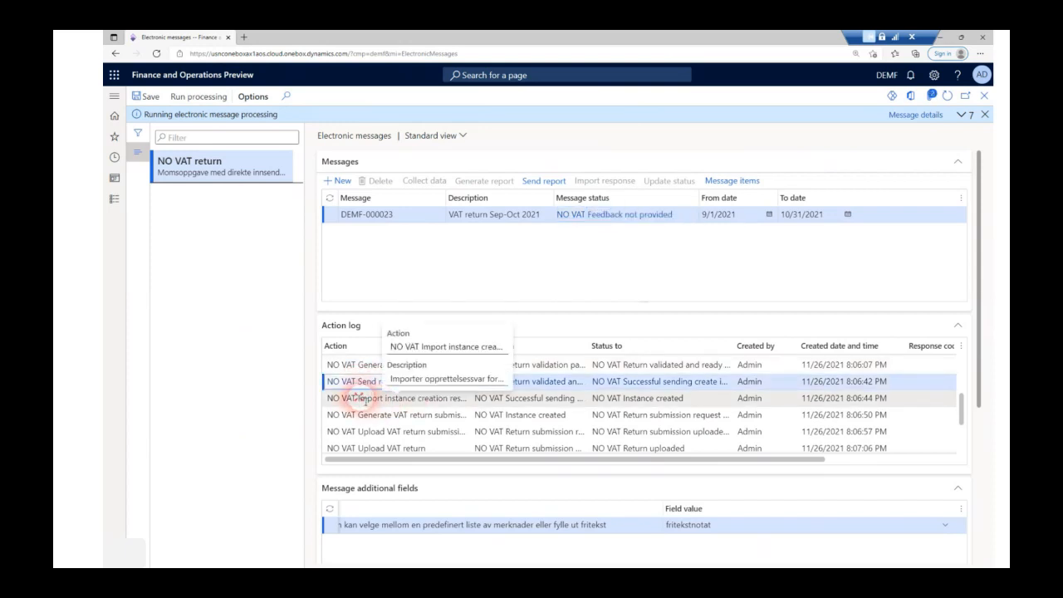
pyautogui.moveTo(358, 398); pyautogui.dragTo(442, 399)
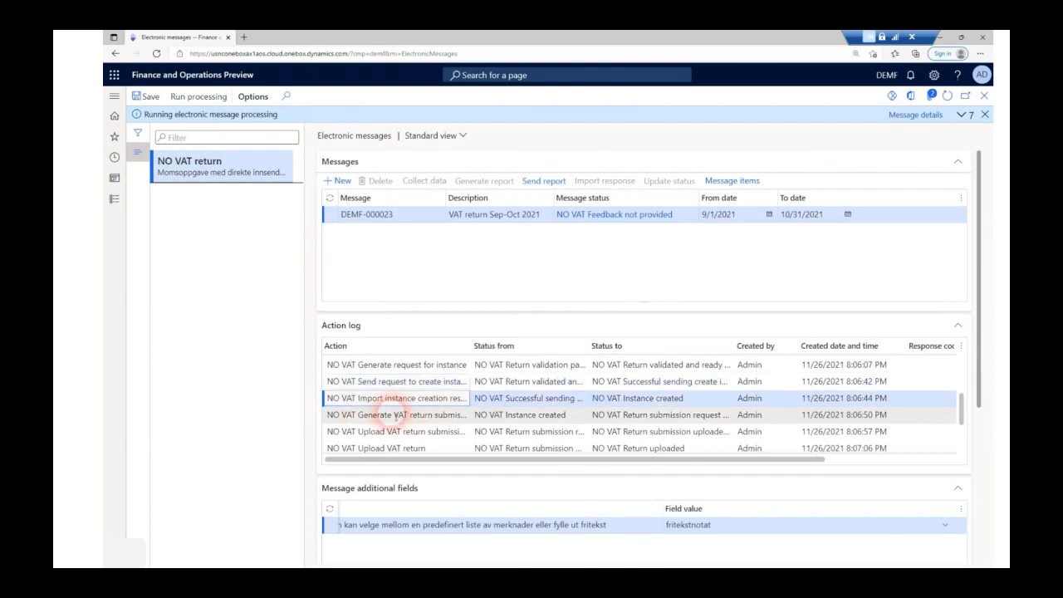
pyautogui.moveTo(355, 414); pyautogui.dragTo(475, 419)
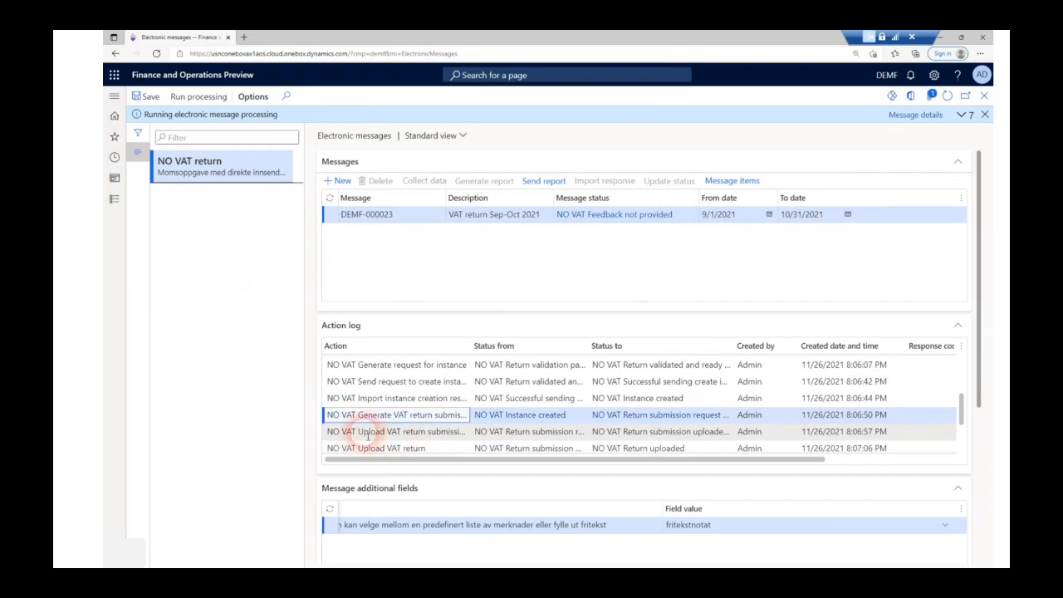
pyautogui.moveTo(358, 432); pyautogui.dragTo(427, 433)
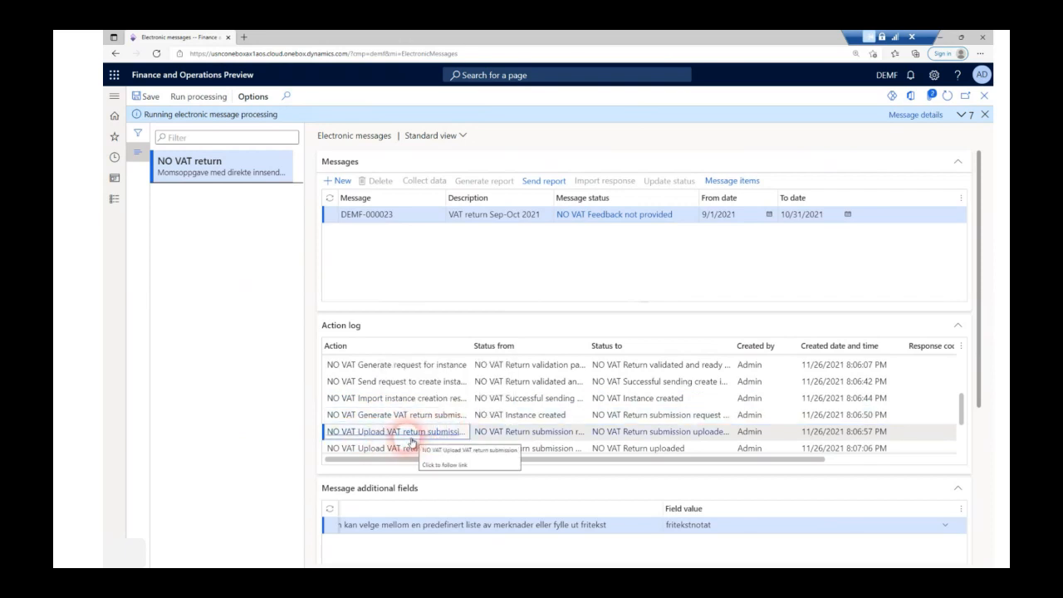
pyautogui.scroll(-2, 403, 434)
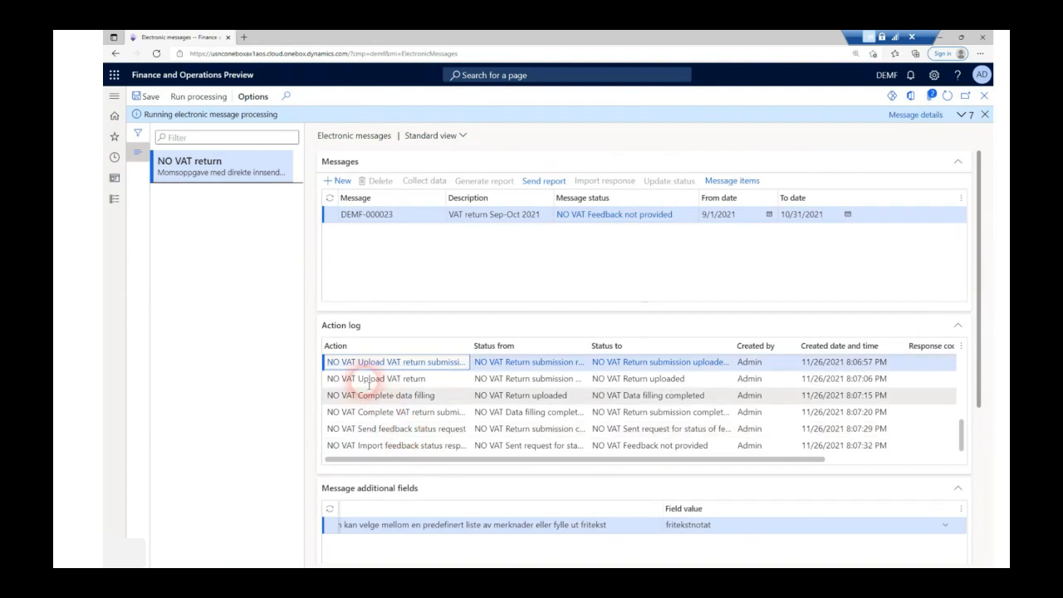
pyautogui.moveTo(358, 379); pyautogui.dragTo(422, 381)
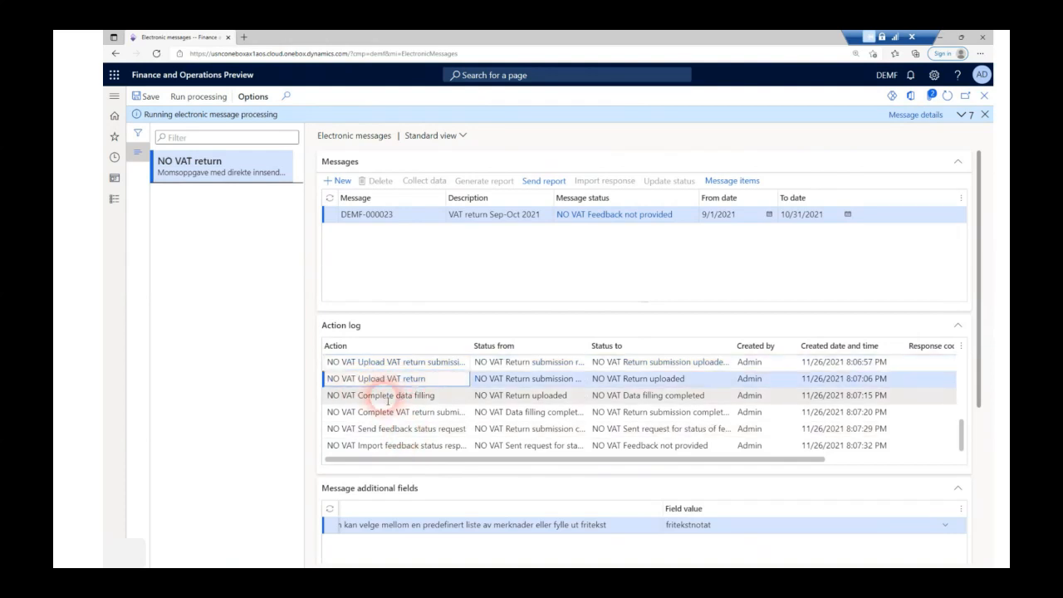
pyautogui.moveTo(358, 397); pyautogui.dragTo(426, 402)
pyautogui.moveTo(358, 411); pyautogui.dragTo(452, 415)
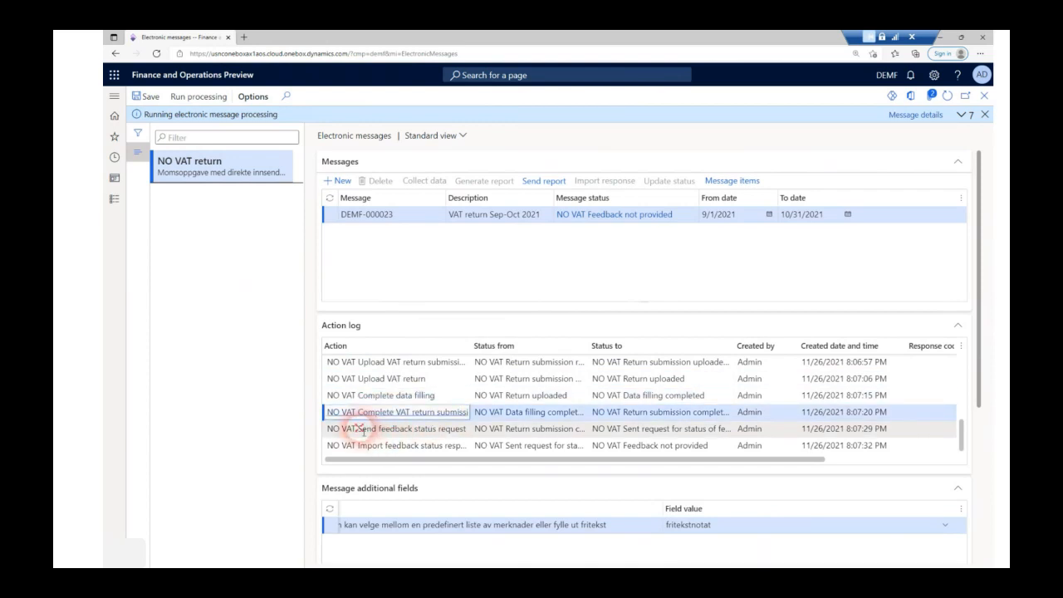
pyautogui.moveTo(359, 428); pyautogui.dragTo(440, 431)
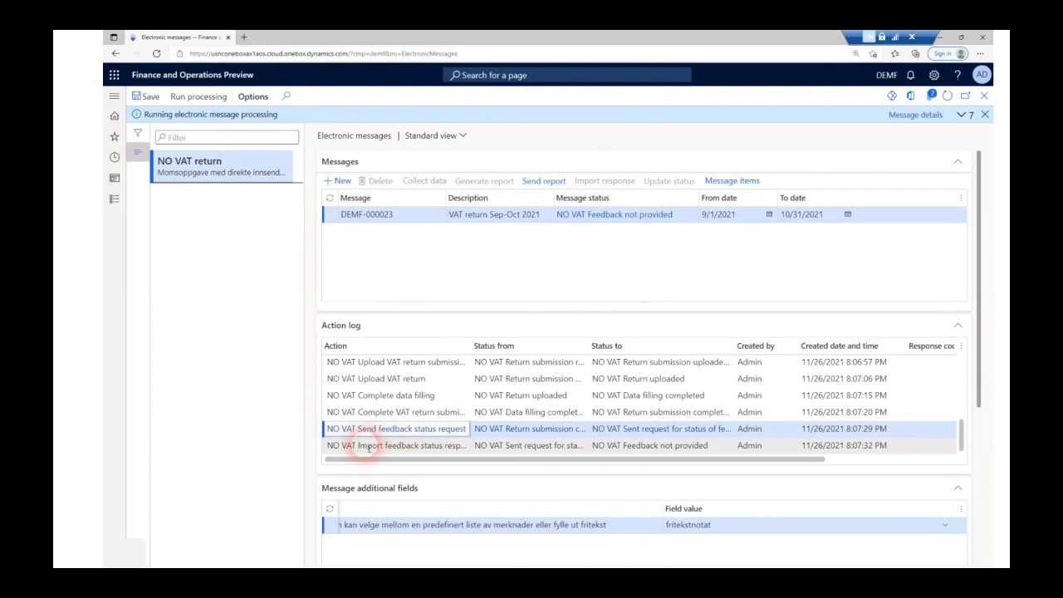
pyautogui.moveTo(358, 446); pyautogui.dragTo(451, 450)
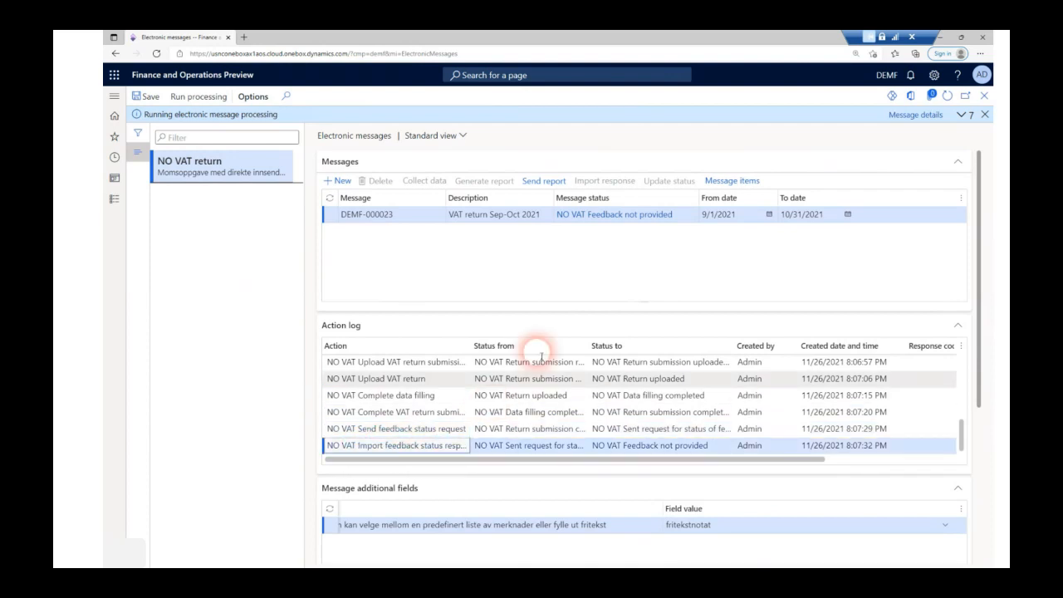
# Request the tax authority's feedback on the VAT return message by running the NO VAT Send feedback status request action
pyautogui.click(546, 183)
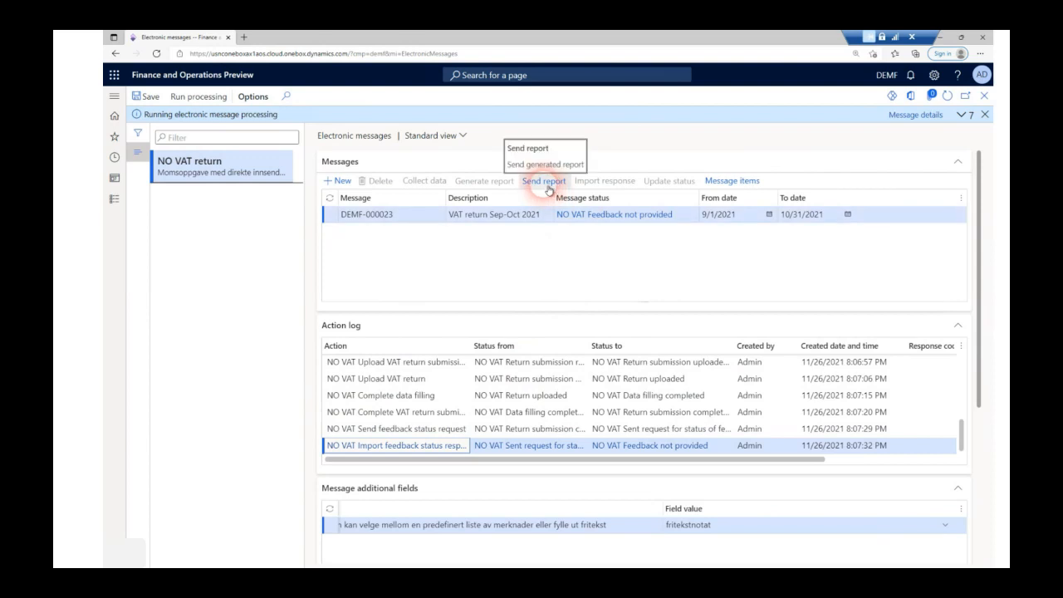
pyautogui.click(547, 189)
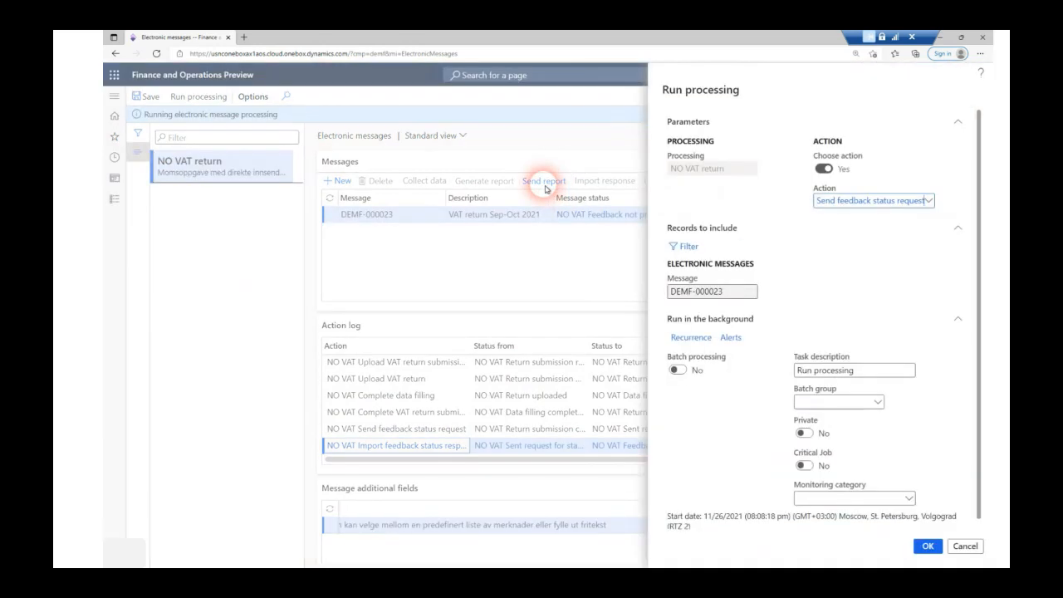
pyautogui.moveTo(822, 207); pyautogui.dragTo(926, 202)
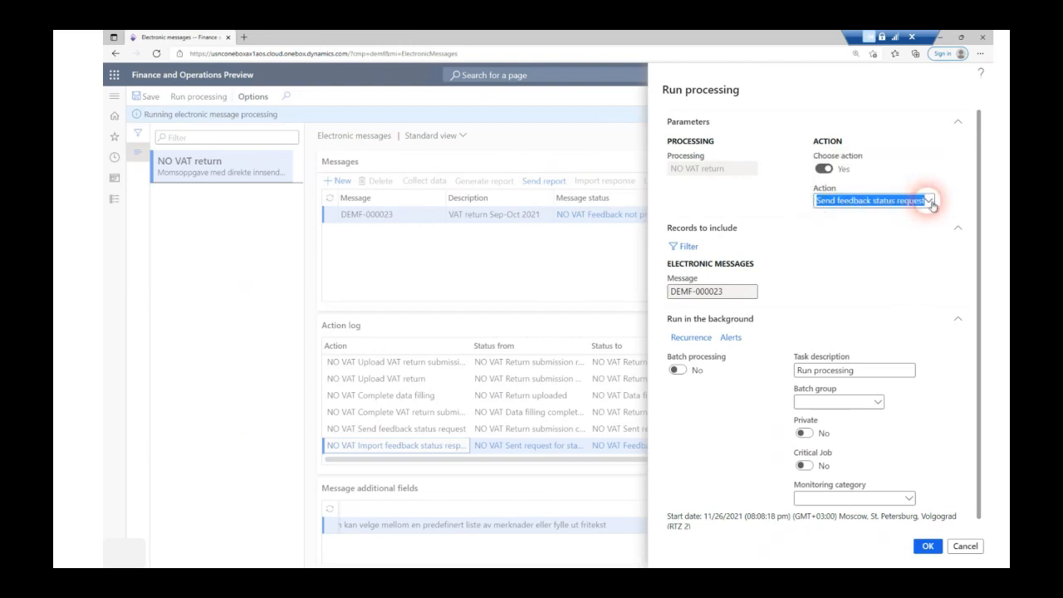
pyautogui.click(936, 546)
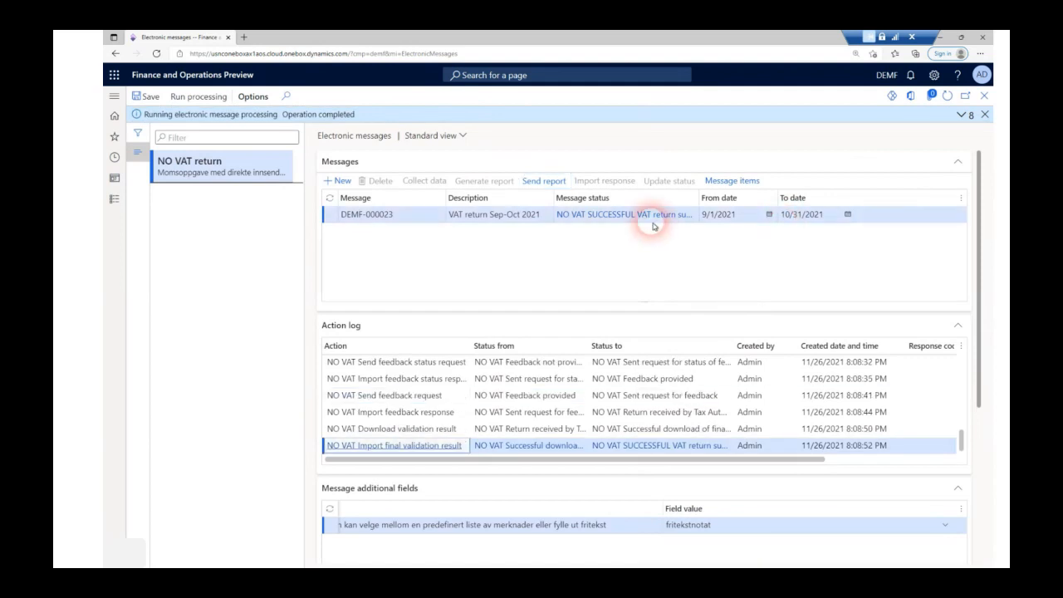
# Check the message status and the action log entries for importing the feedback response and downloading and importing the final validation result
pyautogui.moveTo(581, 218); pyautogui.dragTo(681, 225)
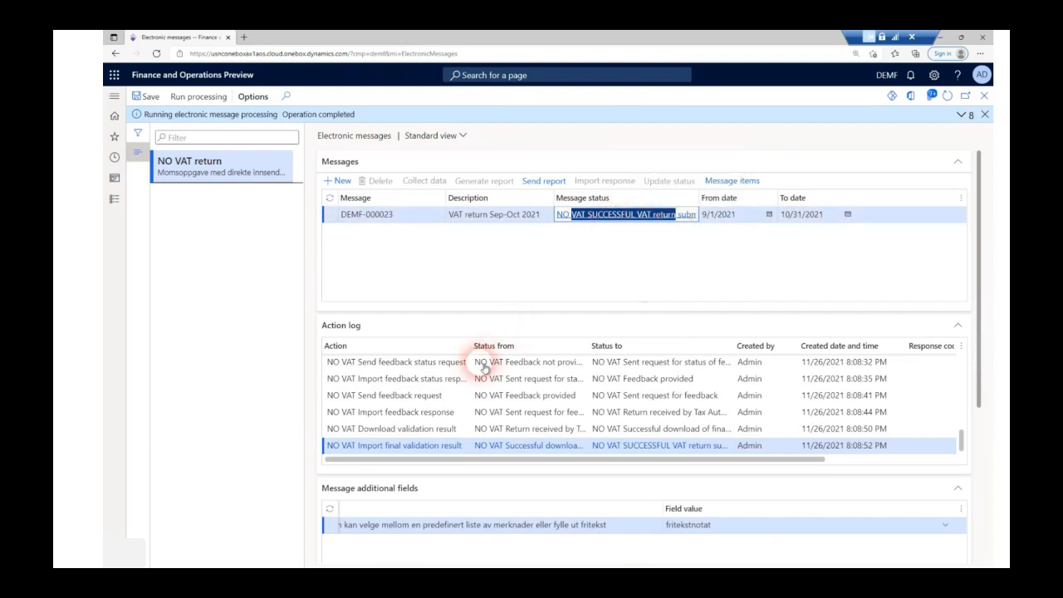
pyautogui.moveTo(420, 400)
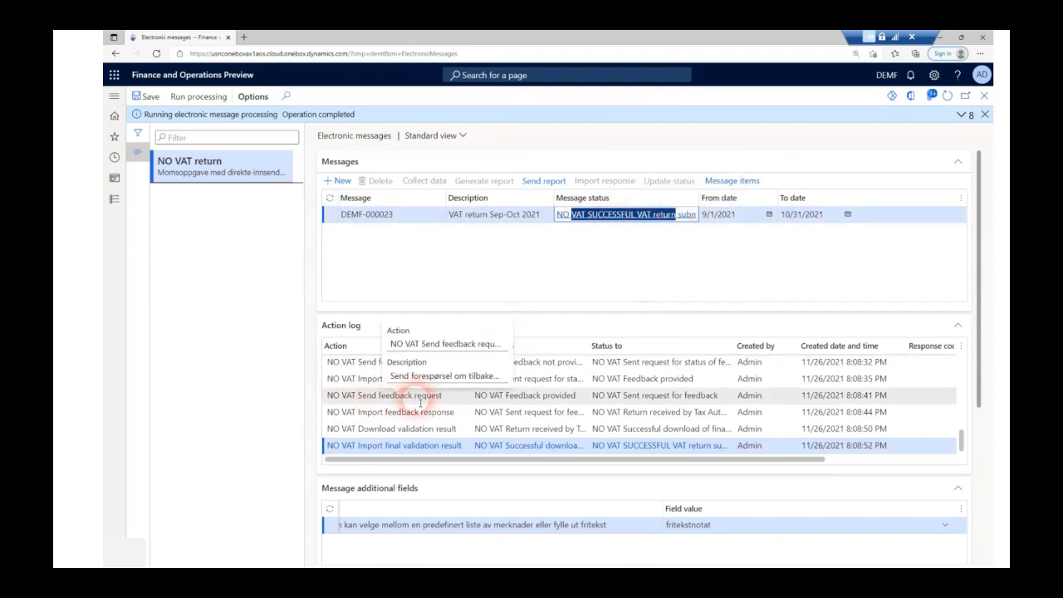
pyautogui.moveTo(358, 413); pyautogui.dragTo(439, 429)
pyautogui.click(367, 412)
pyautogui.click(438, 429)
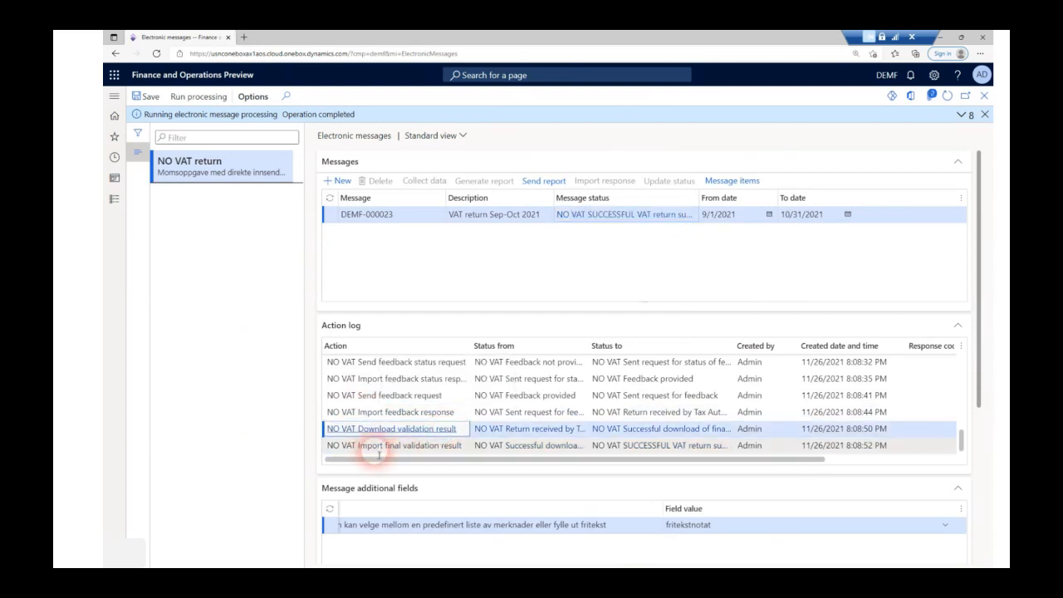
pyautogui.moveTo(357, 447); pyautogui.dragTo(461, 450)
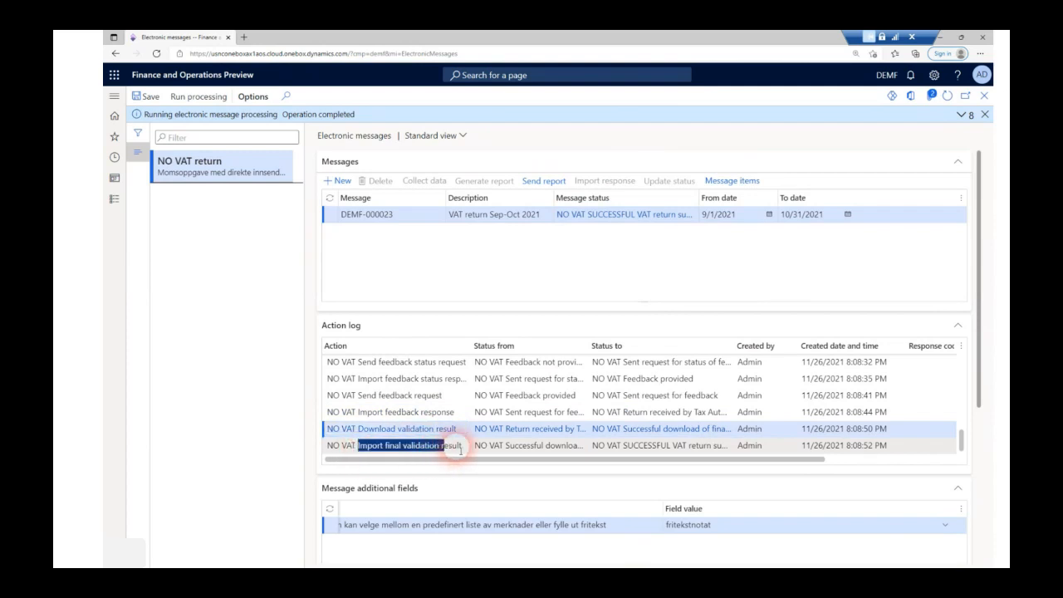
pyautogui.click(458, 449)
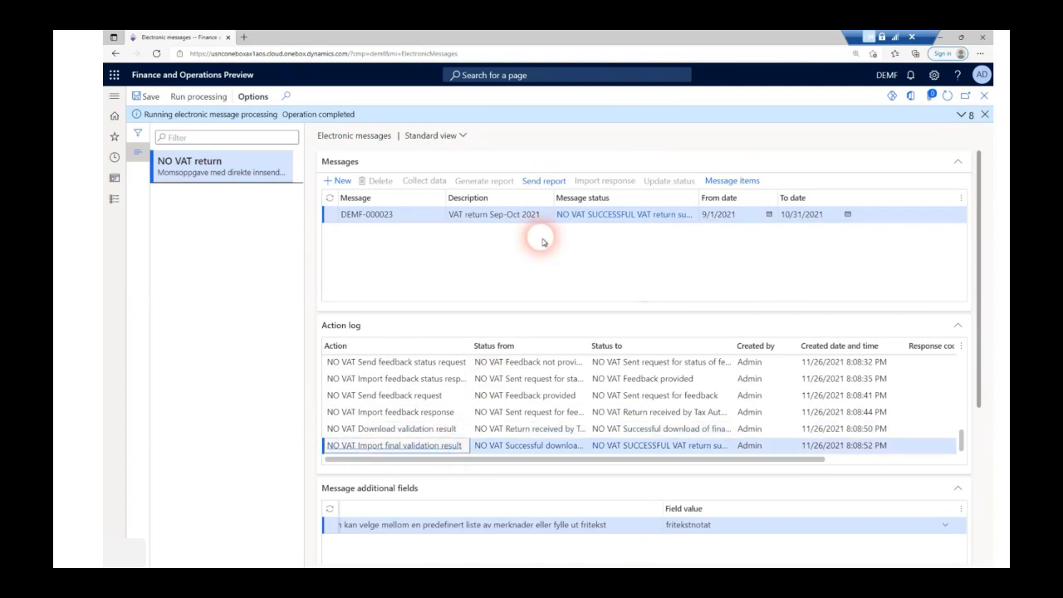
# Download the payment details for the VAT return message by running the NO VAT Download payment information action
pyautogui.click(545, 182)
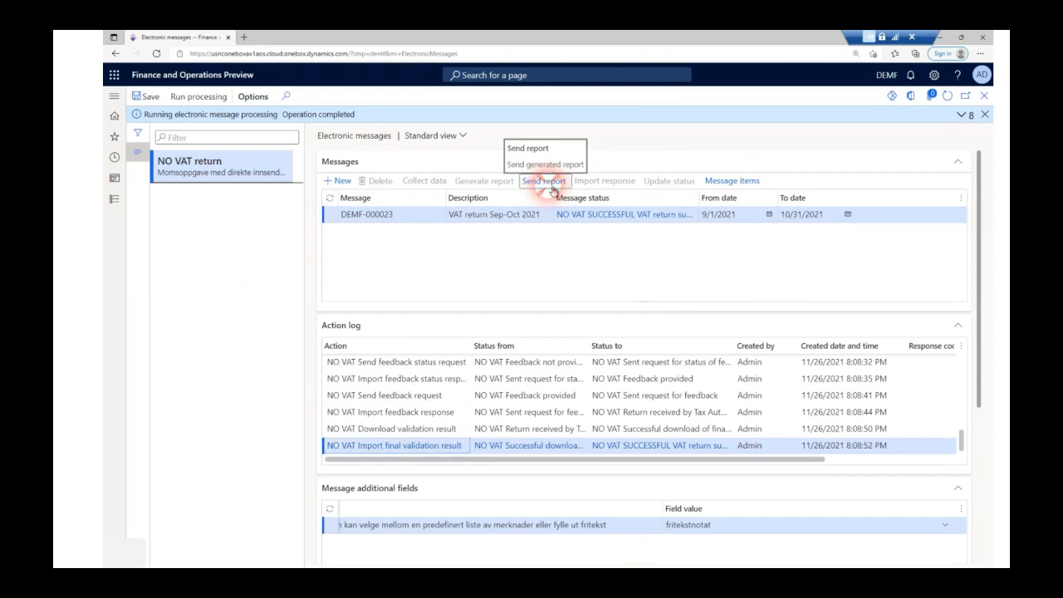
pyautogui.click(550, 186)
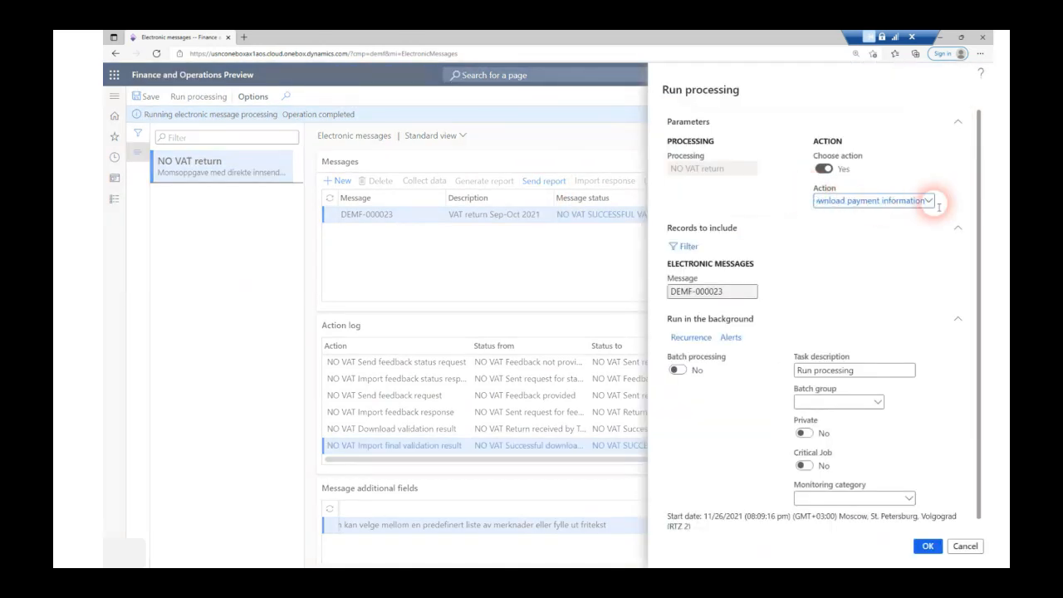
pyautogui.click(930, 201)
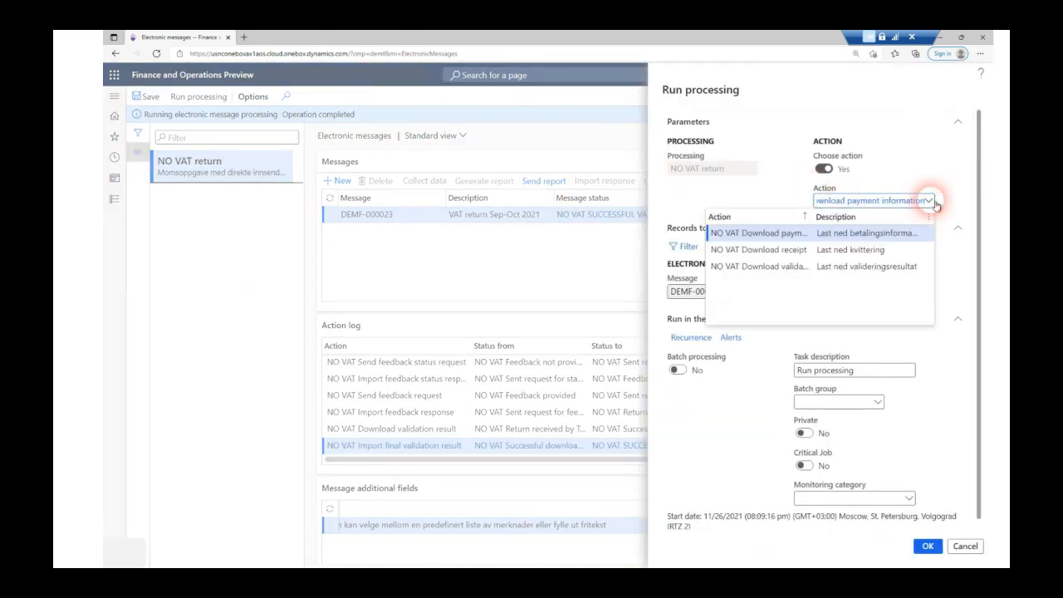
pyautogui.click(804, 216)
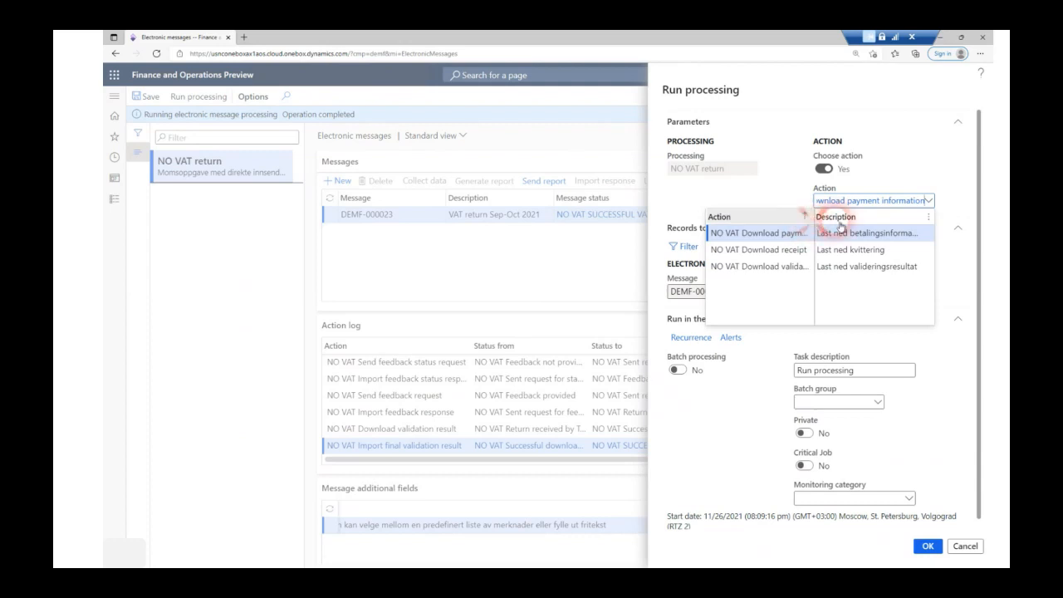
pyautogui.moveTo(840, 225); pyautogui.dragTo(854, 228)
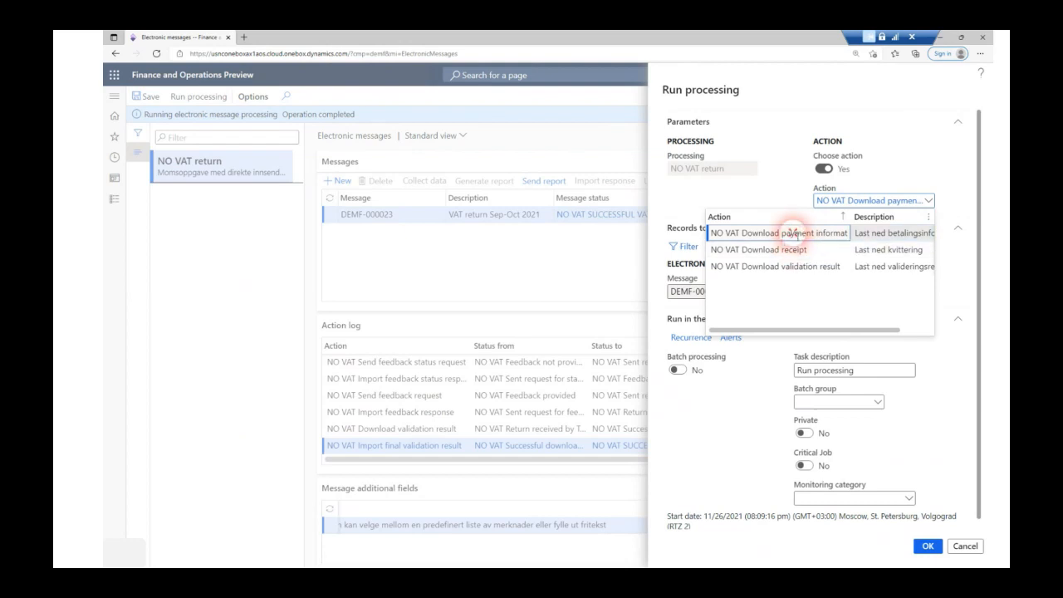
pyautogui.click(793, 232)
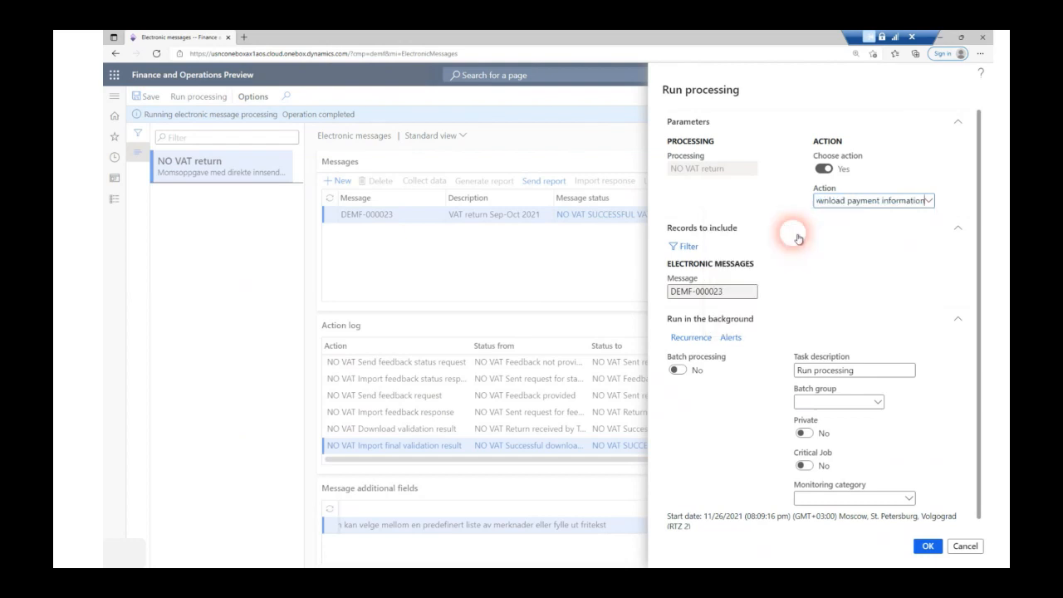
pyautogui.click(922, 548)
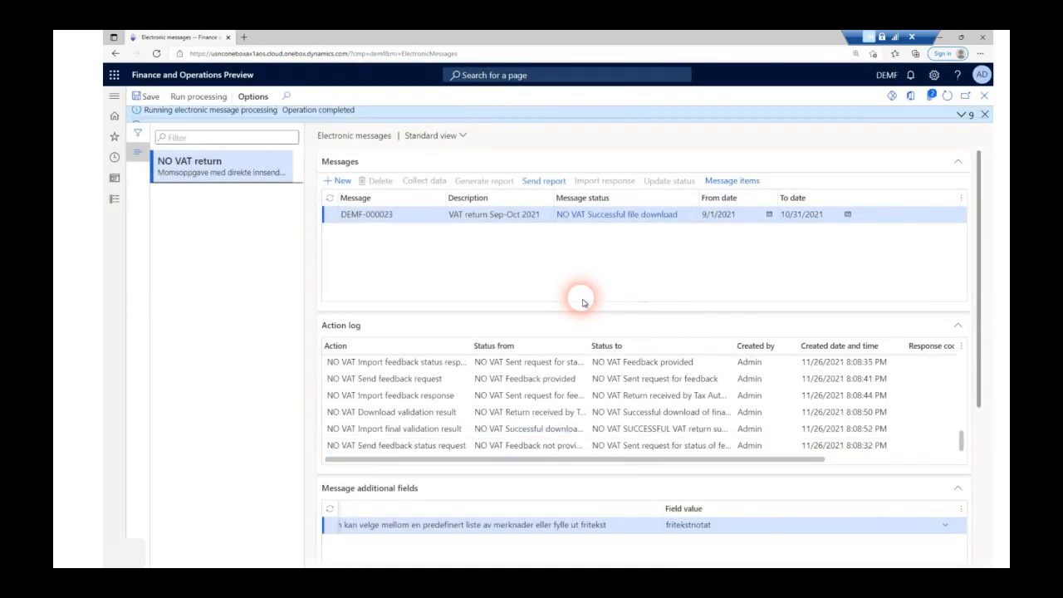
# Open the betalingsinformasjon.xml attachment of the VAT return Sep-Oct 2021 message, examine its payment information, and leave the attachments page
pyautogui.click(508, 214)
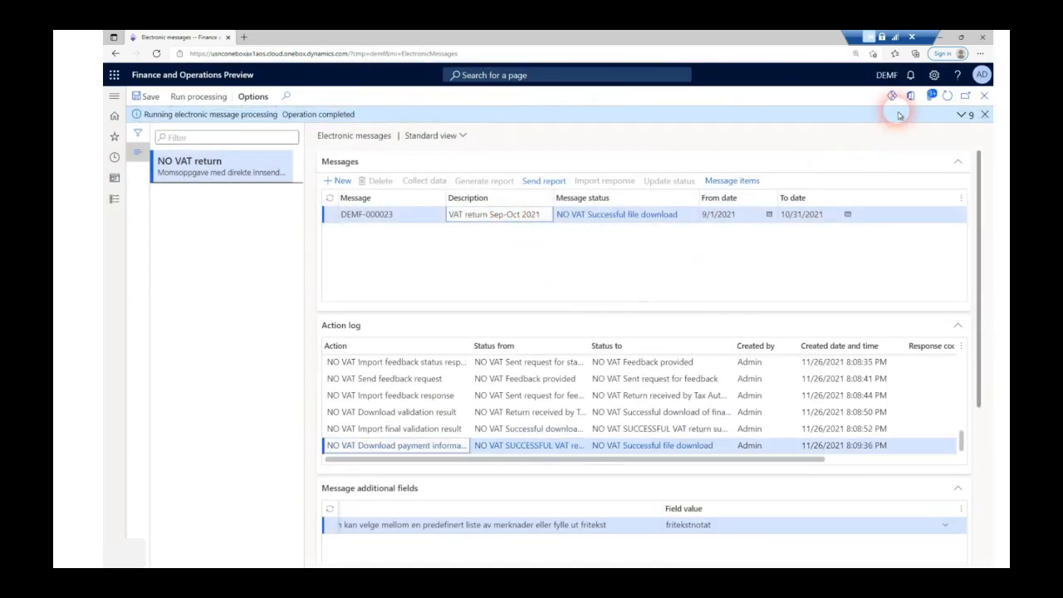
pyautogui.click(932, 96)
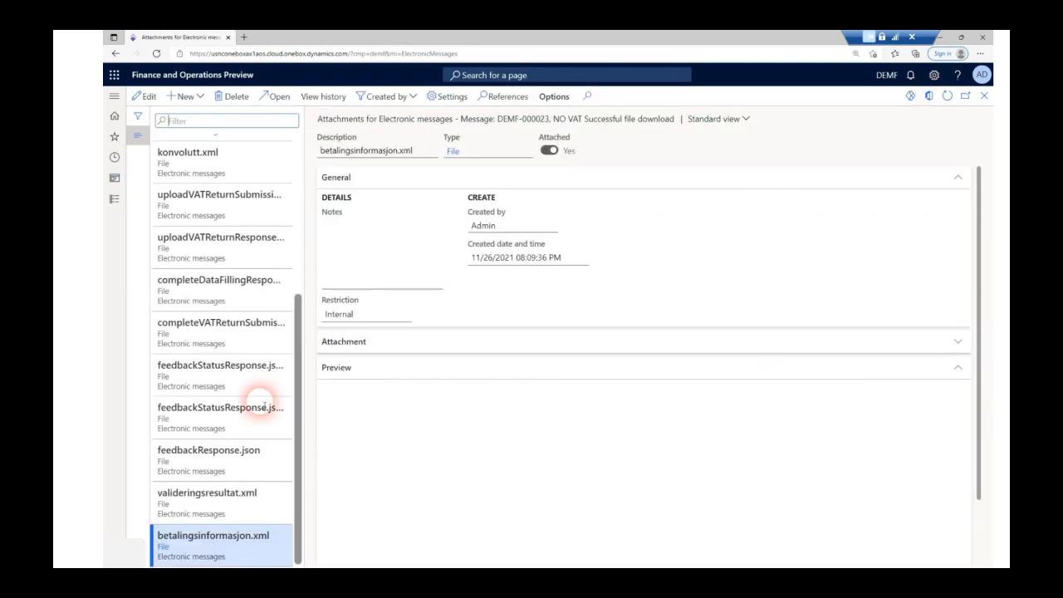
pyautogui.click(233, 536)
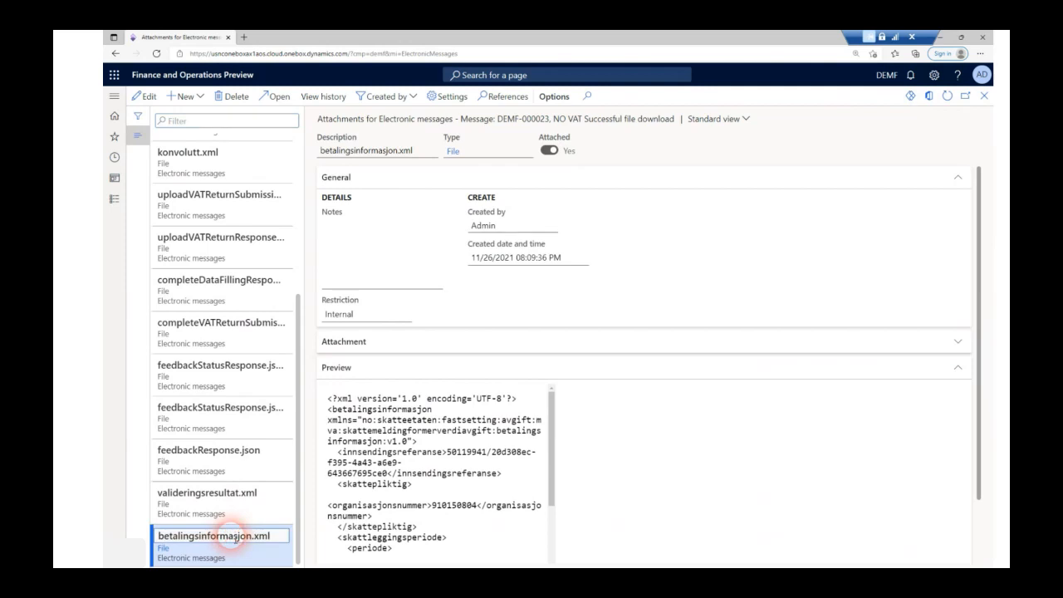
pyautogui.click(283, 98)
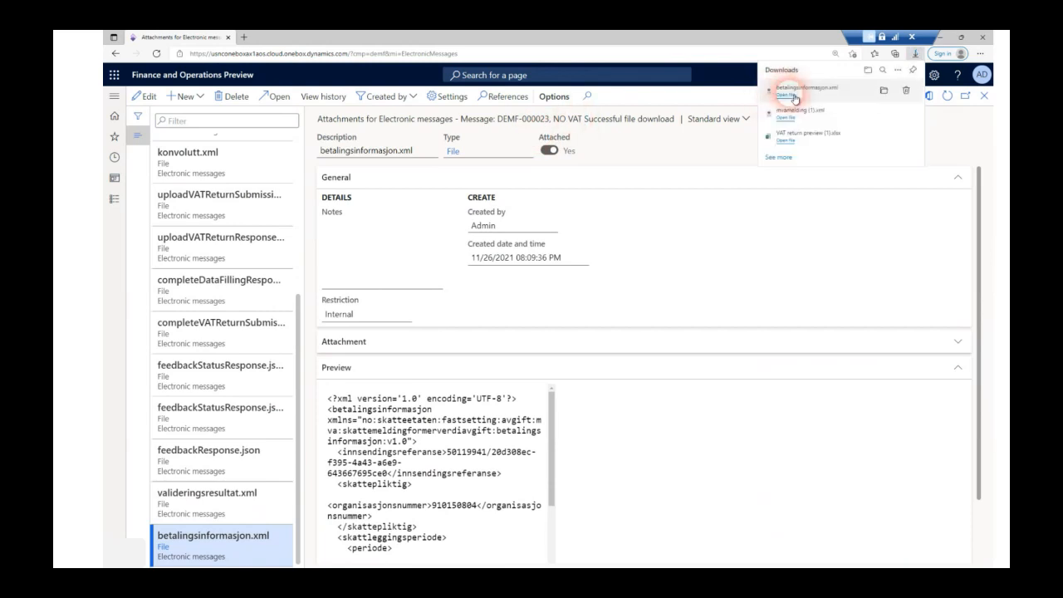
pyautogui.click(793, 97)
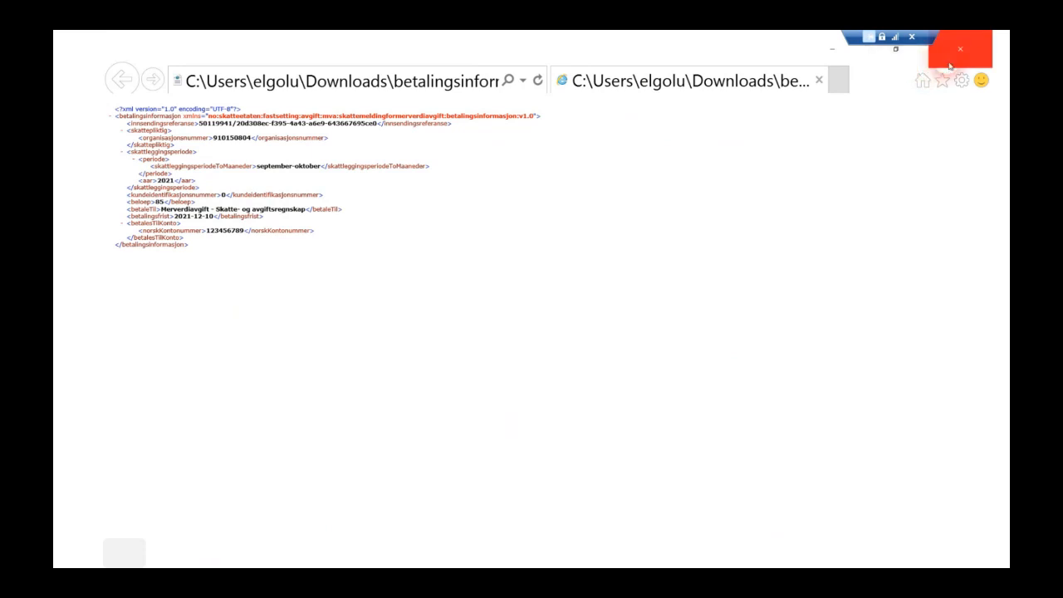
pyautogui.click(960, 49)
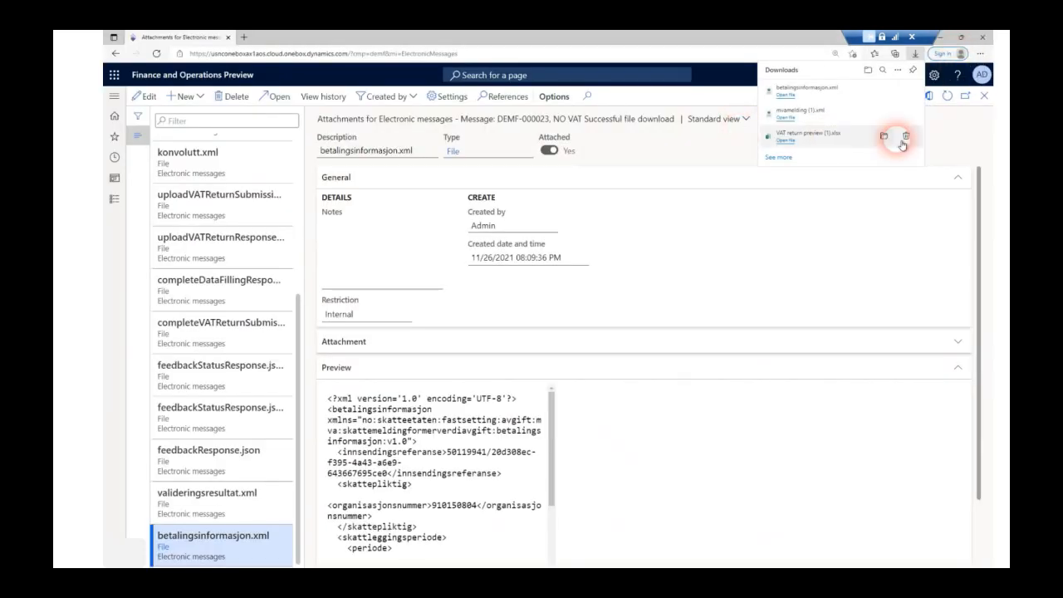
pyautogui.click(984, 97)
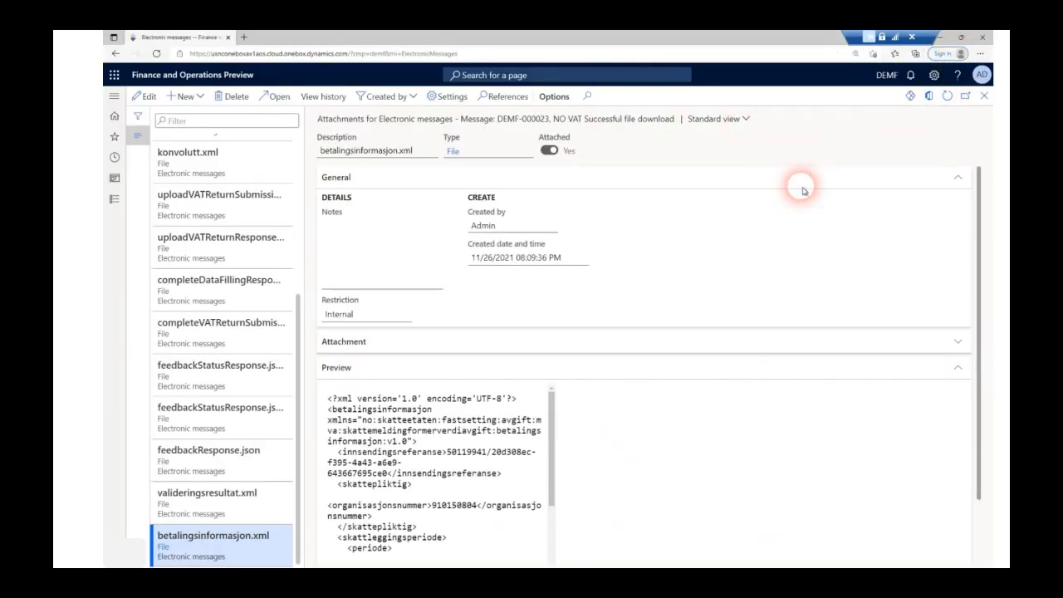
# Download the receipt for the VAT return Sep-Oct 2021 message by running the NO VAT Download receipt action
pyautogui.click(544, 181)
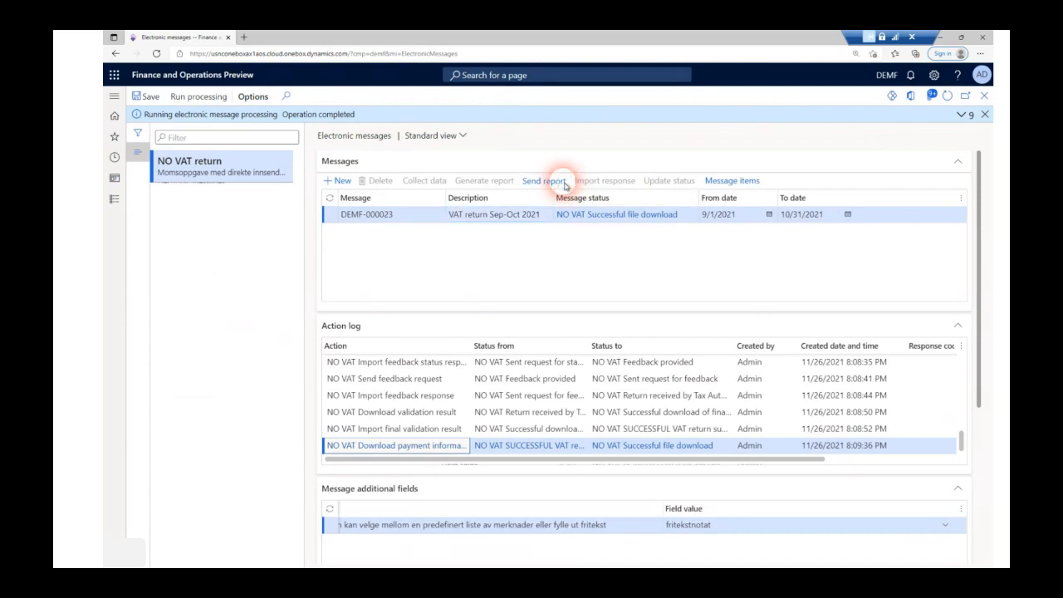
pyautogui.click(930, 201)
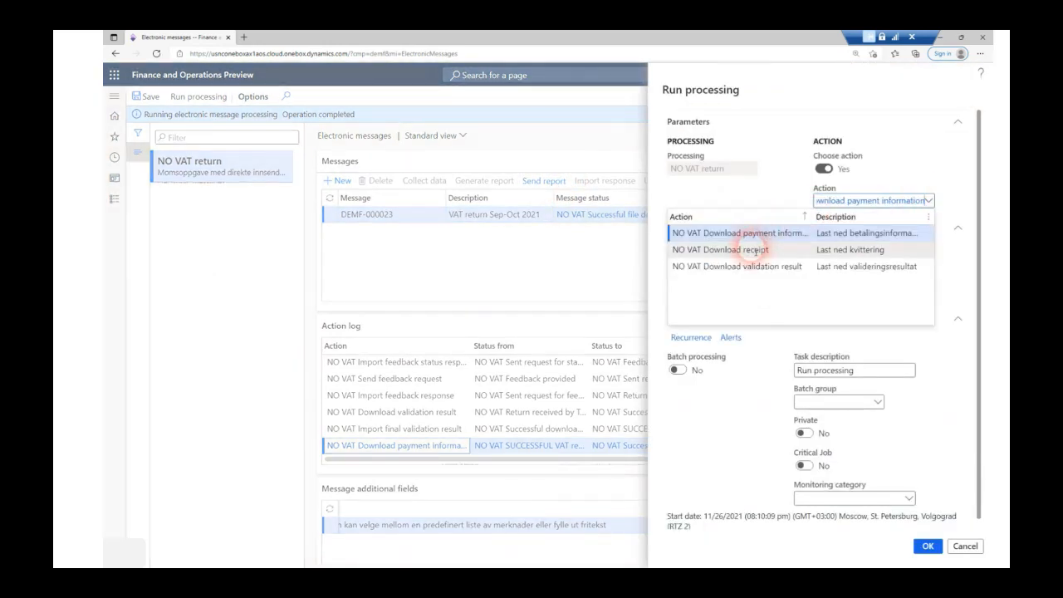
pyautogui.click(758, 249)
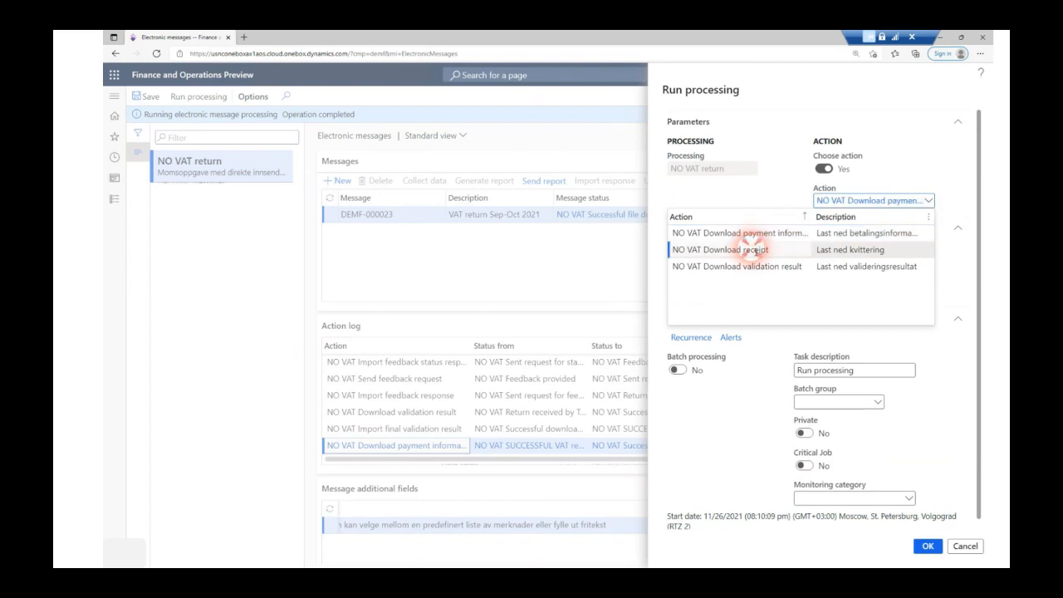
pyautogui.click(927, 546)
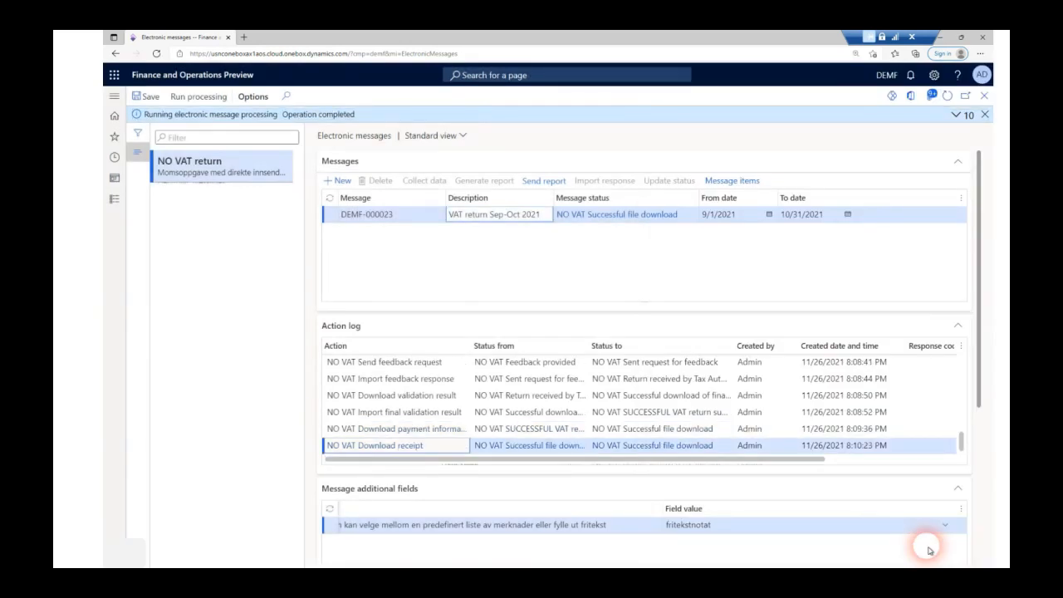
# Open the kvittering.pdf attachment of the VAT return Sep-Oct 2021 message, examine its preview, and leave the attachments page
pyautogui.click(522, 217)
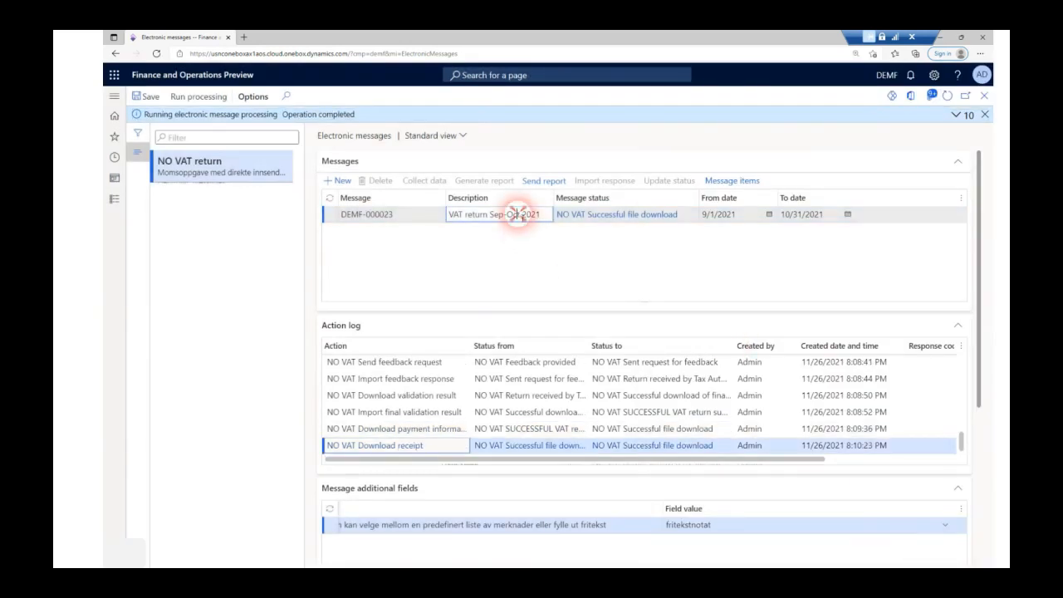
pyautogui.click(929, 94)
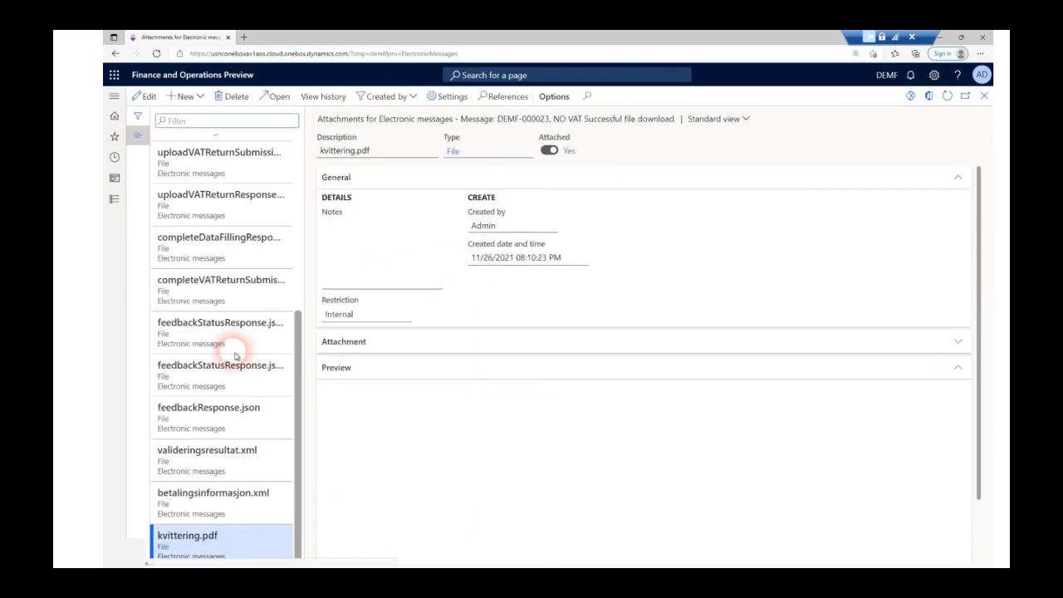
pyautogui.click(215, 537)
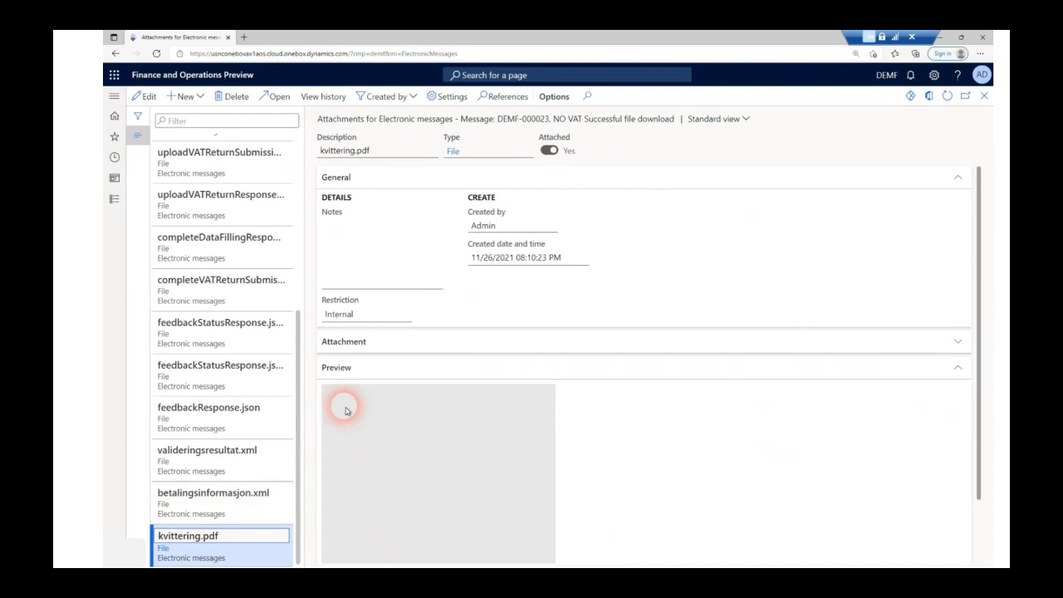
pyautogui.scroll(-5, 419, 448)
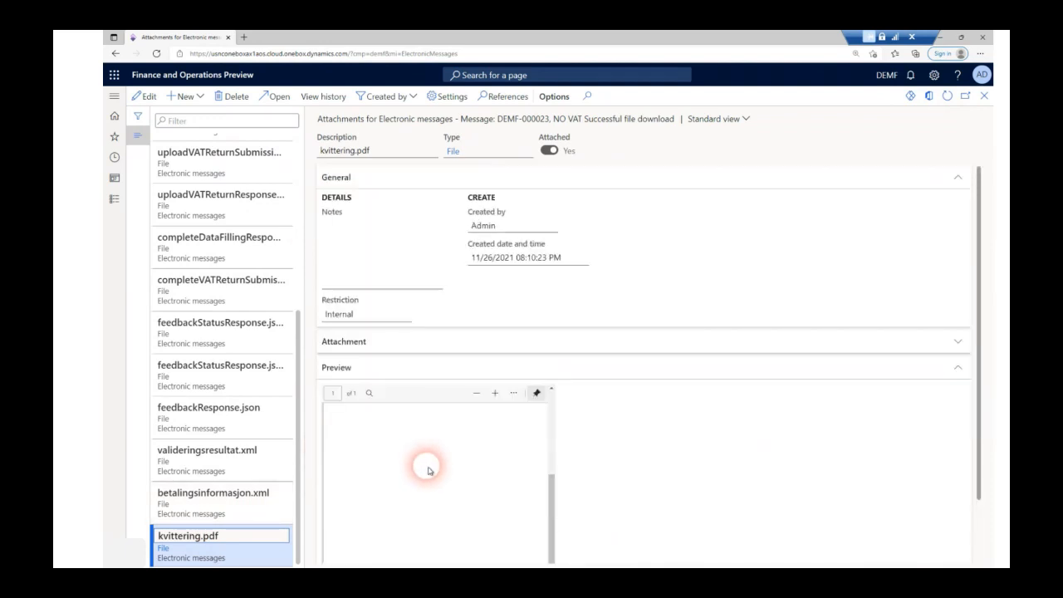
pyautogui.click(983, 96)
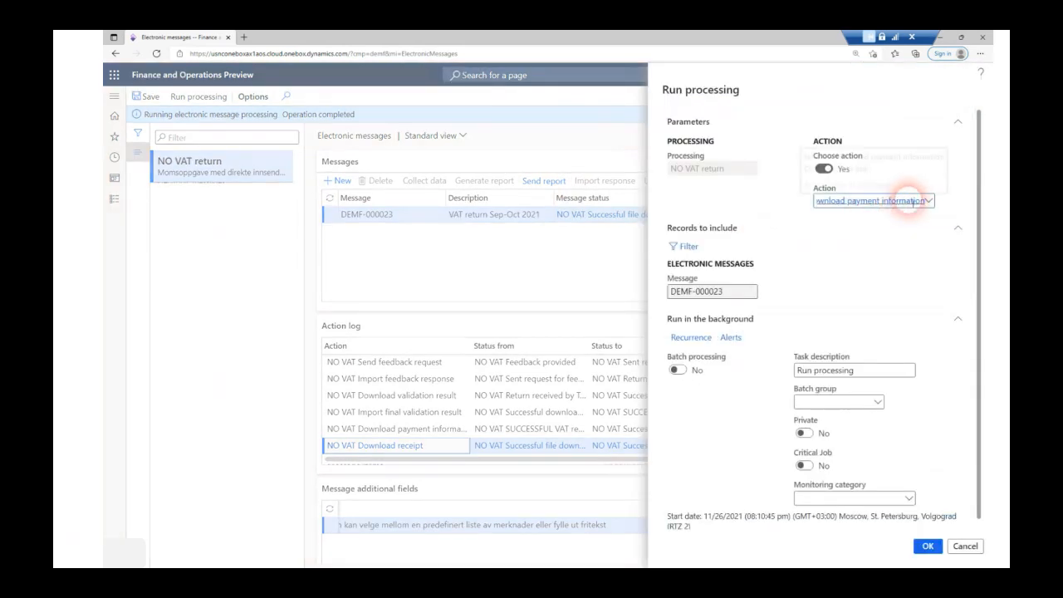
# Download the validation result for the VAT return message by running the NO VAT Download validation result action
pyautogui.click(918, 201)
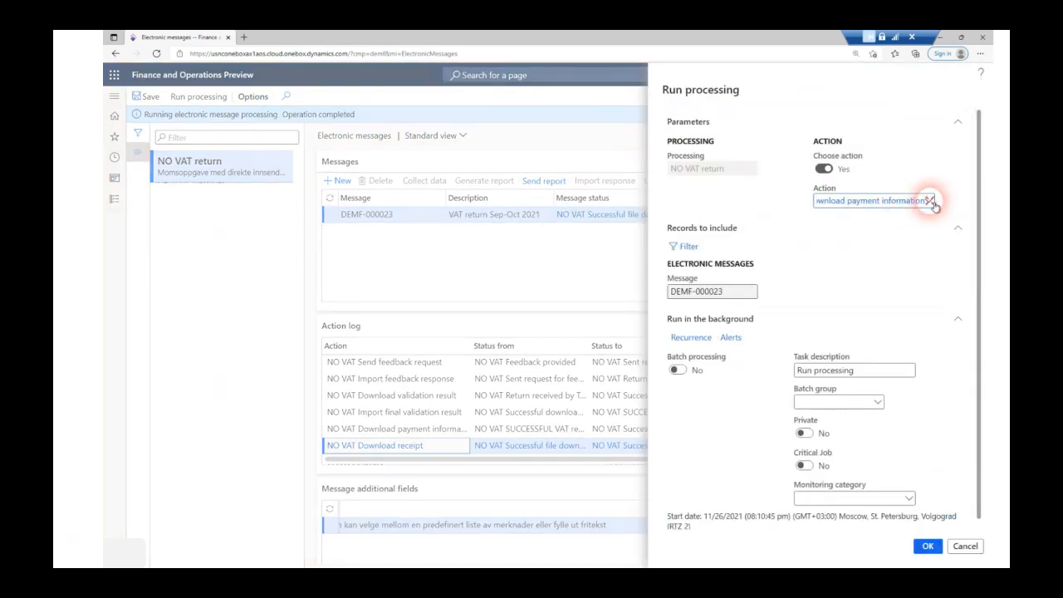
pyautogui.click(930, 202)
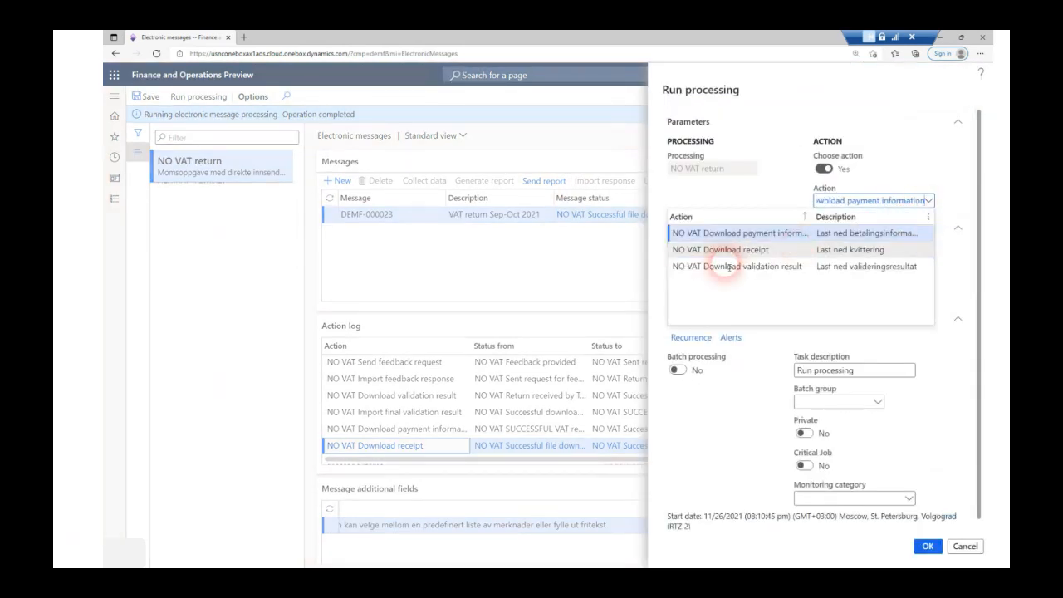
pyautogui.moveTo(687, 266); pyautogui.dragTo(754, 271)
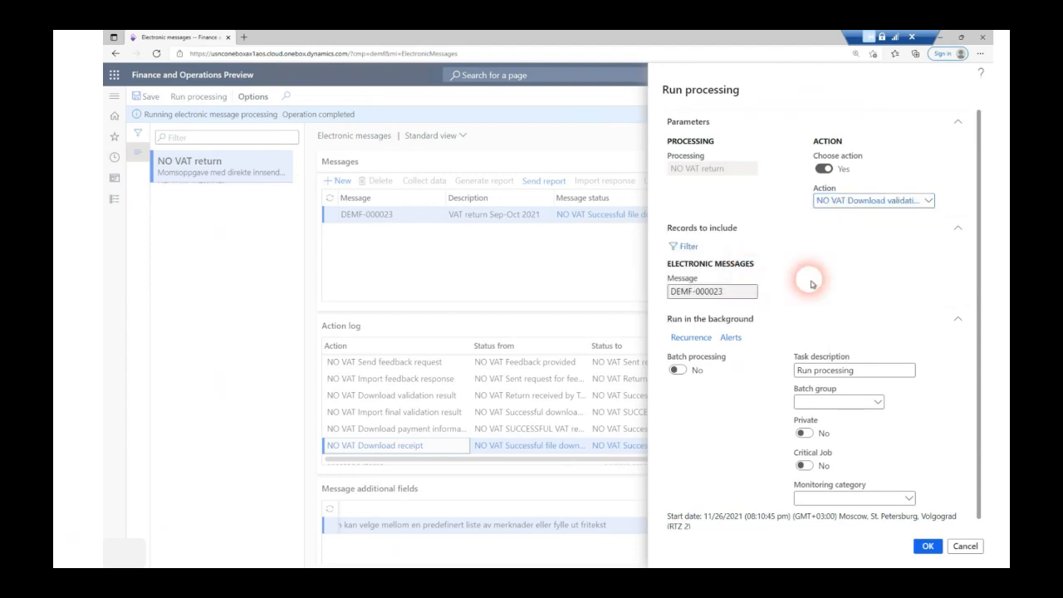
pyautogui.click(926, 546)
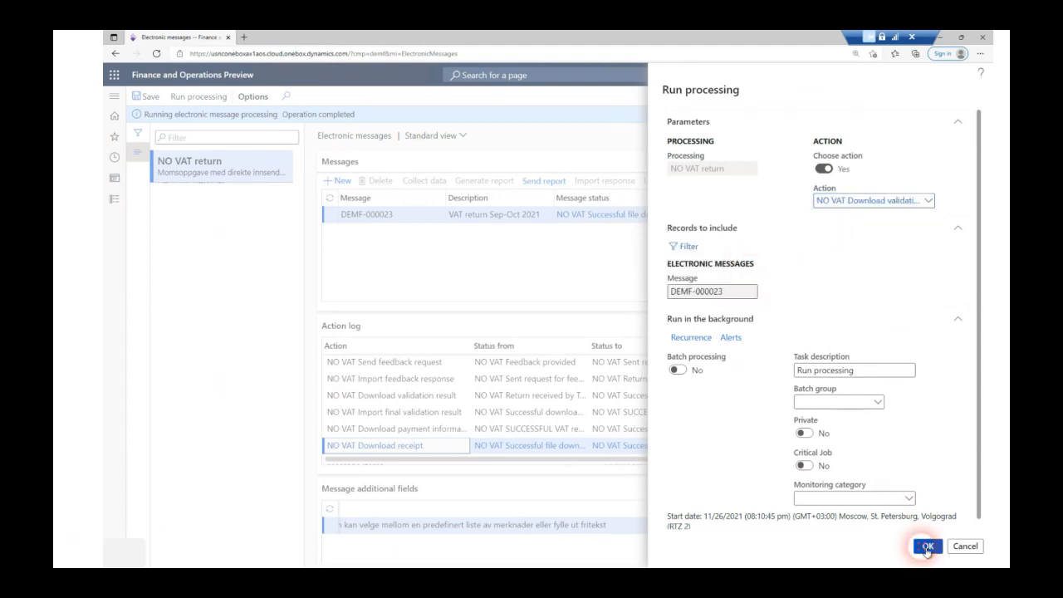
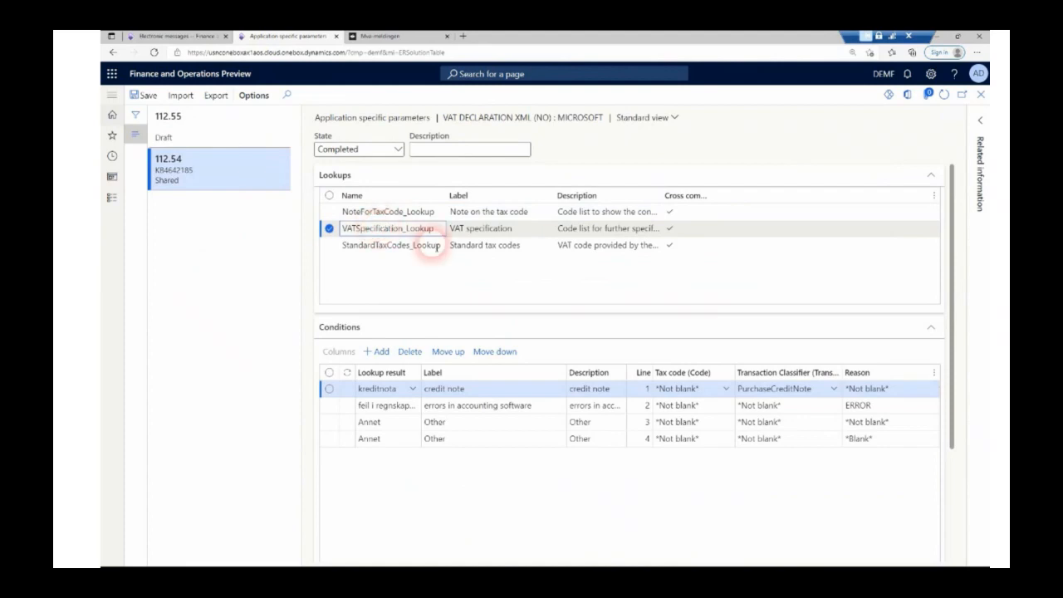
# Compare the VATSpecification_Lookup conditions with the code 3 and withdrawal specification lines in the Encoding table of the Mva-meldingen documentation
pyautogui.click(391, 396)
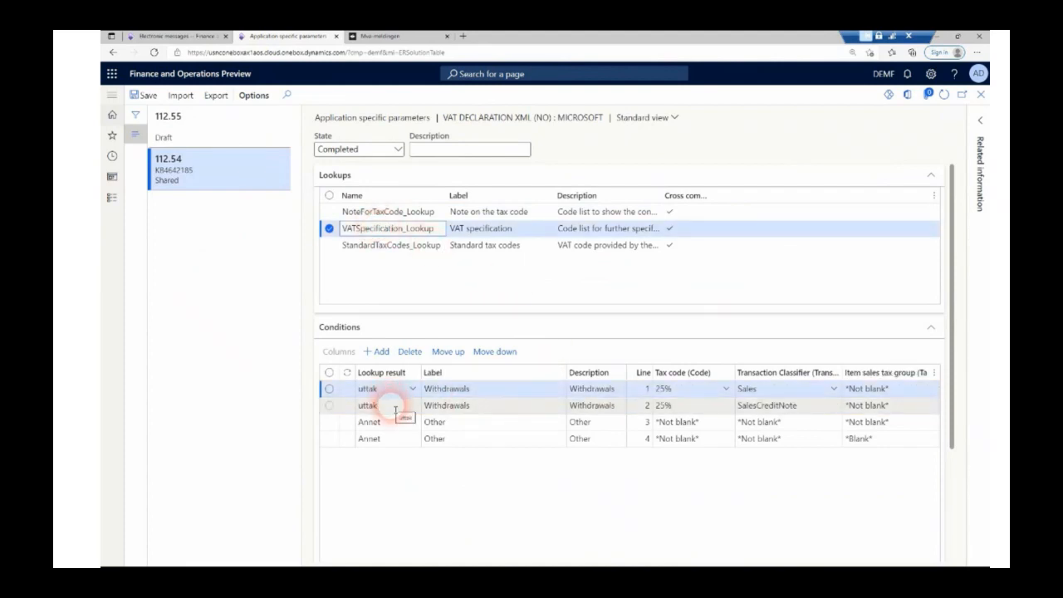
pyautogui.click(412, 38)
pyautogui.scroll(2, 325, 237)
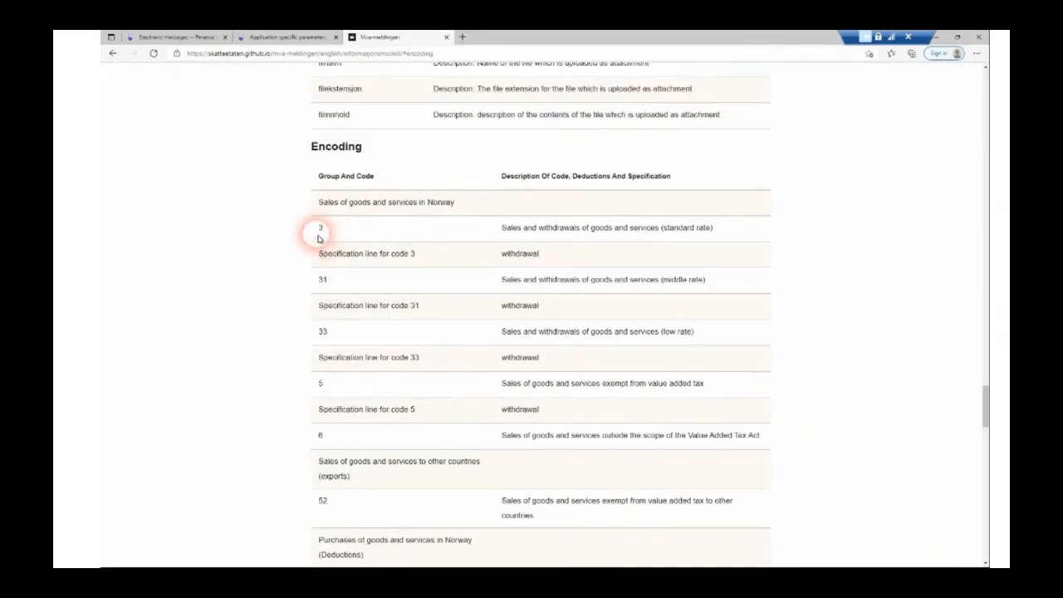
pyautogui.moveTo(318, 230); pyautogui.dragTo(553, 258)
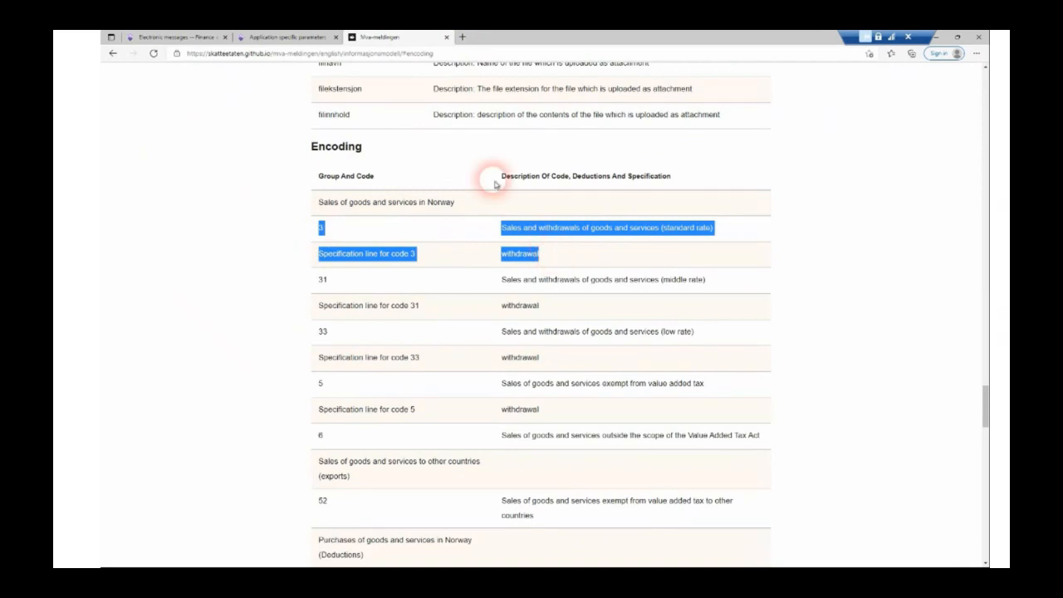
# Return to the application specific parameters and add a VATSpecification_Lookup condition with the lookup result Reversal of input value added tax
pyautogui.click(283, 38)
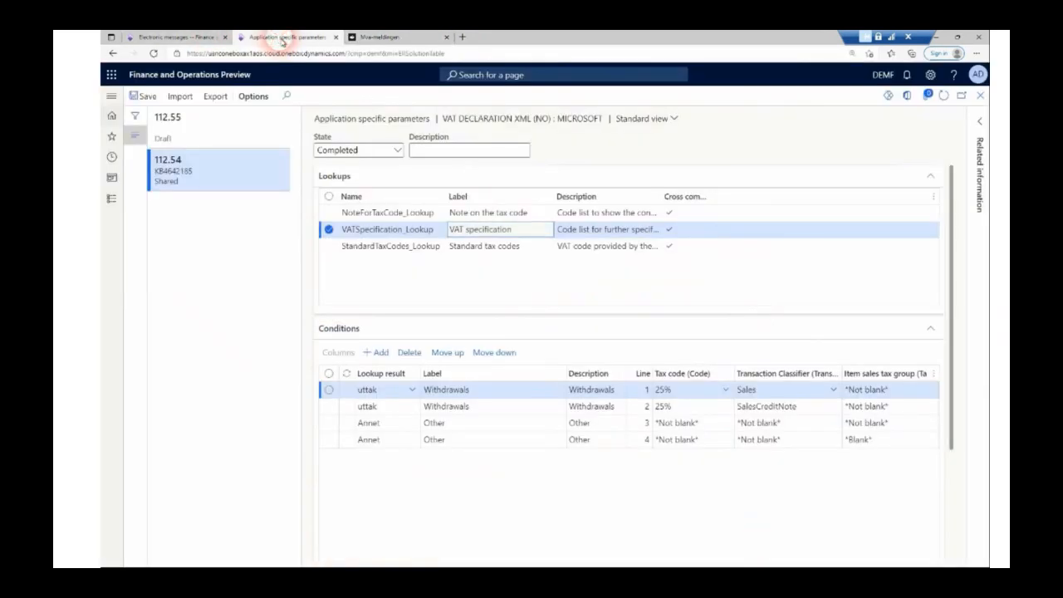
pyautogui.click(382, 352)
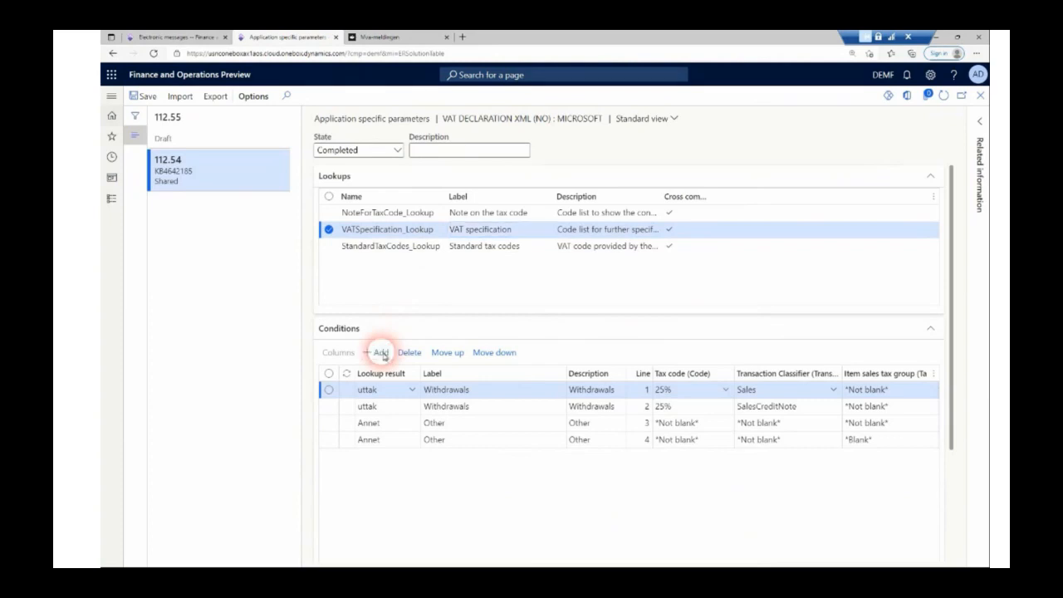
pyautogui.click(413, 390)
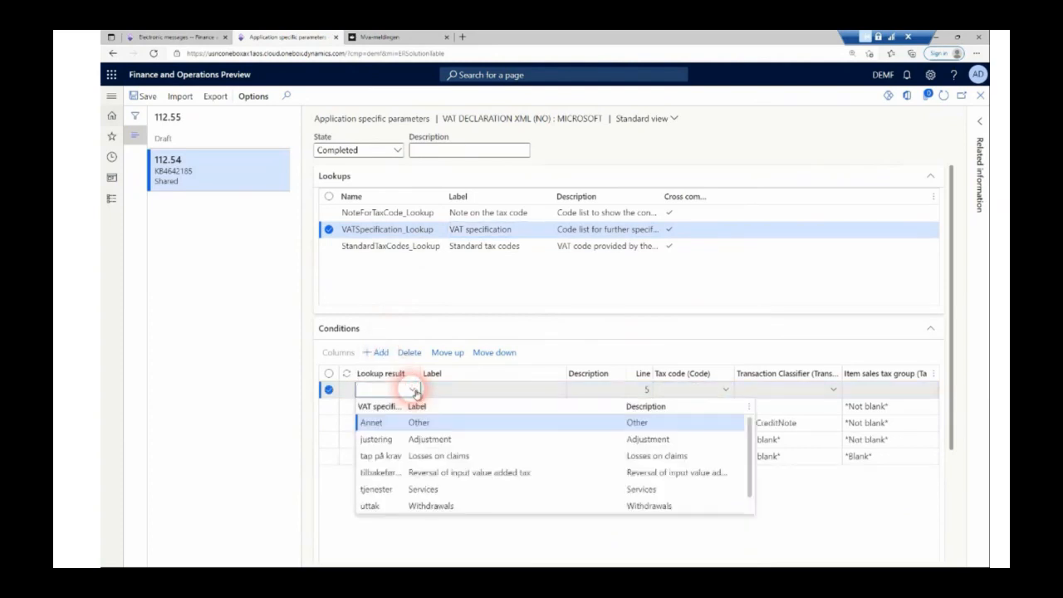
pyautogui.click(431, 476)
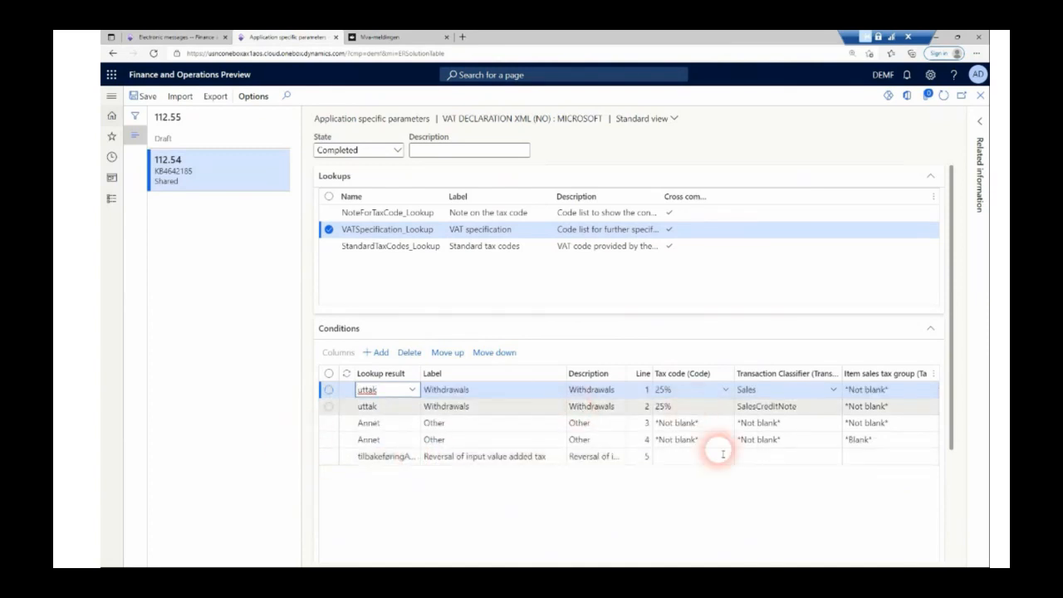
# Set the tax code to 11.11% and the transaction classifier to Sales on the Reversal of input value added tax condition
pyautogui.click(724, 457)
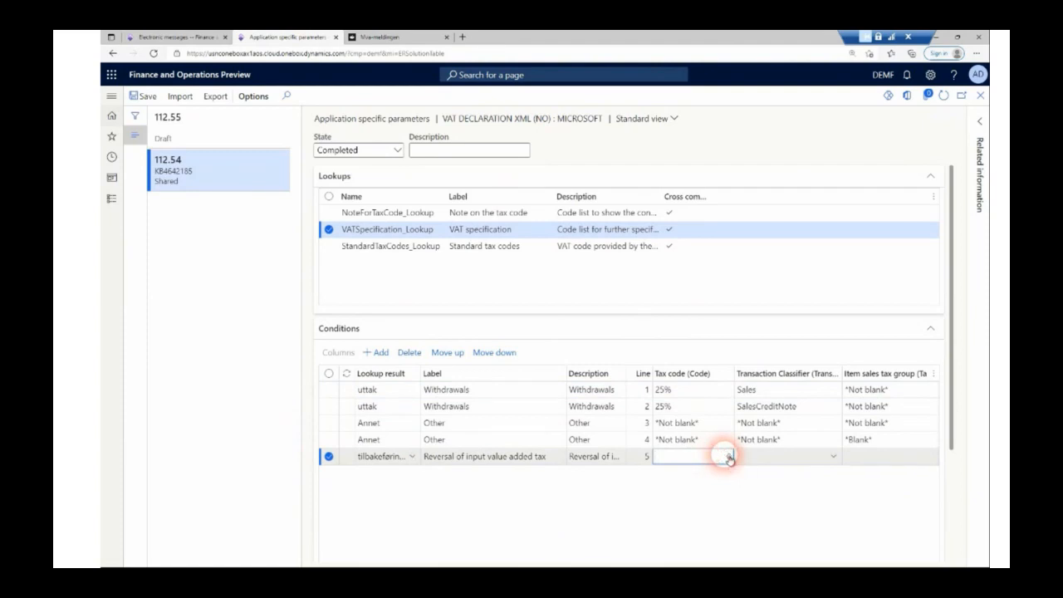
pyautogui.click(728, 458)
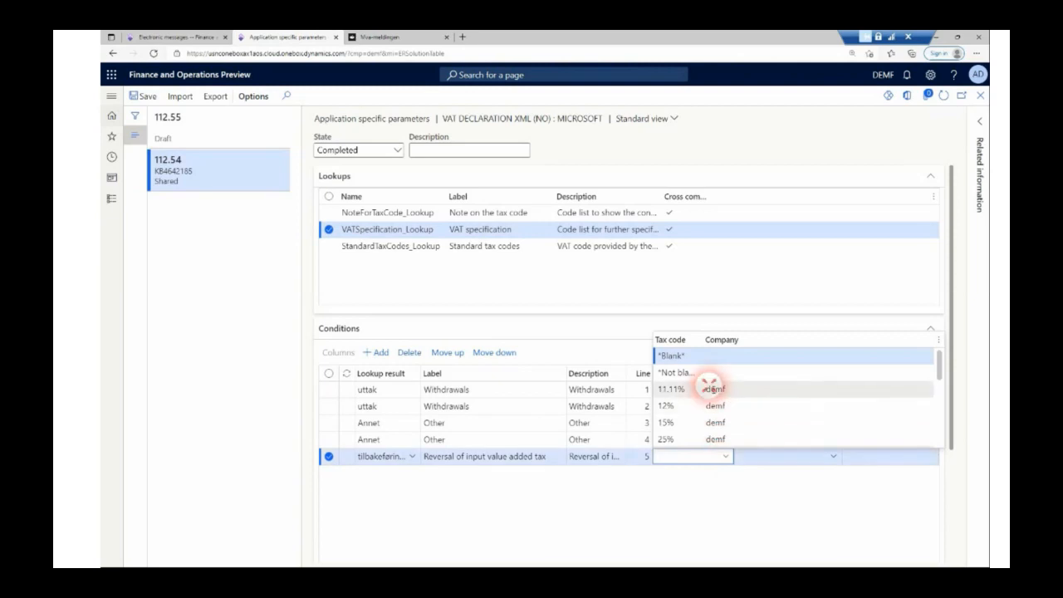
pyautogui.click(711, 389)
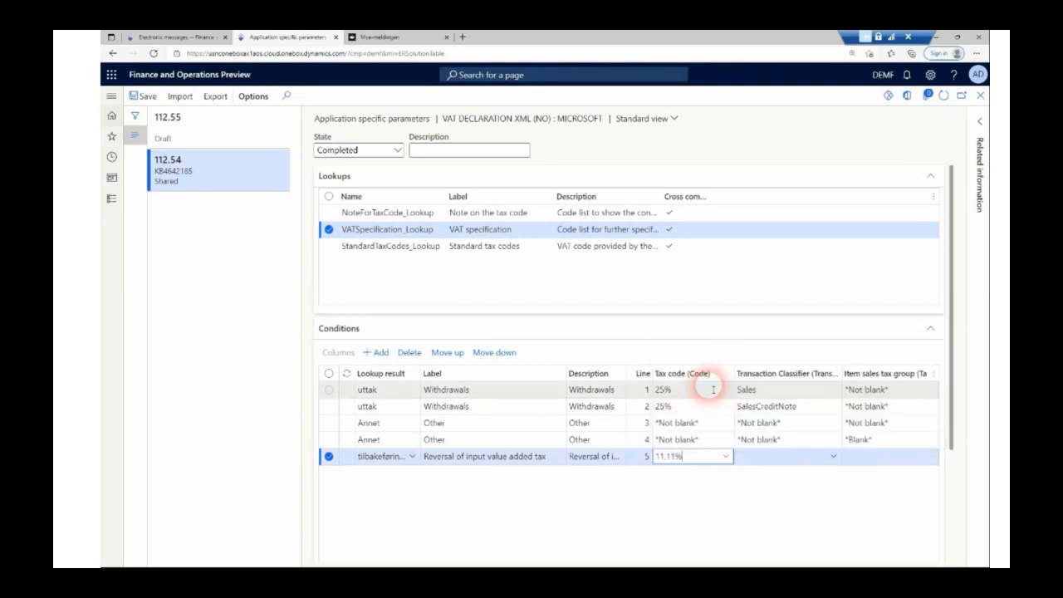
pyautogui.click(832, 457)
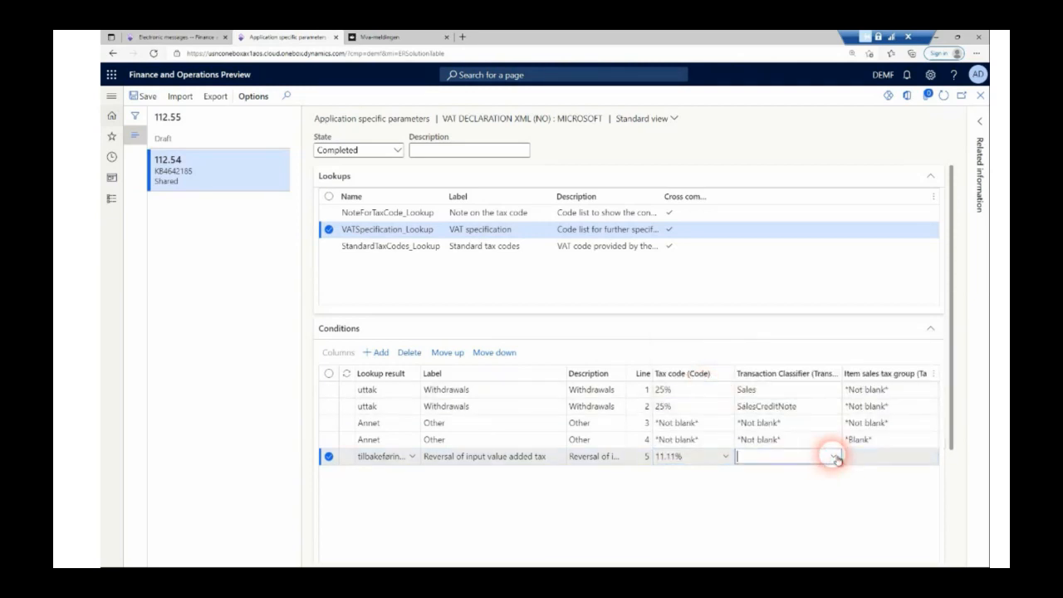
pyautogui.click(833, 457)
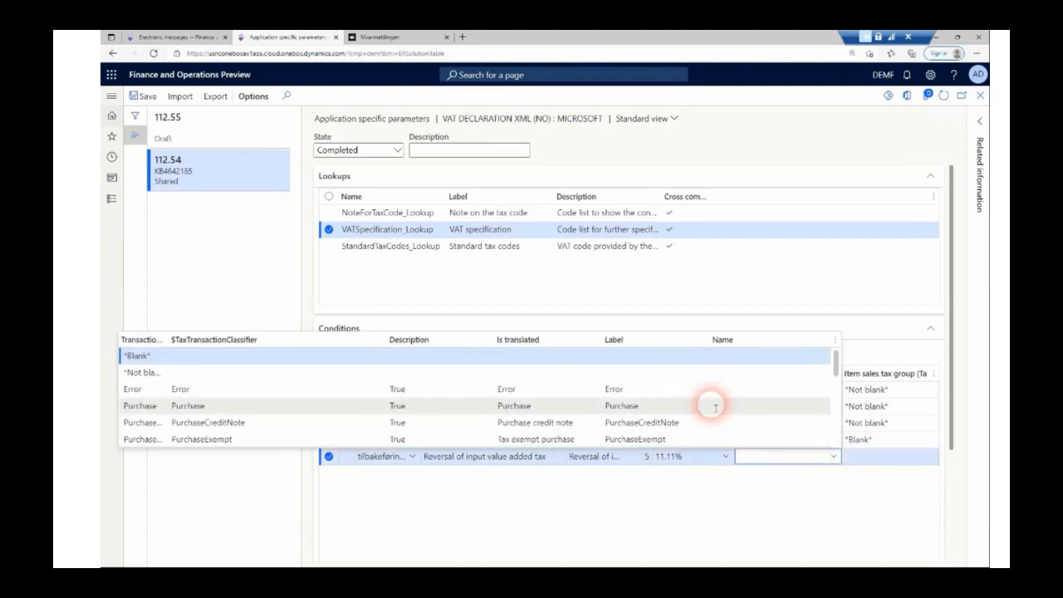
pyautogui.scroll(-2, 707, 403)
pyautogui.scroll(-3, 684, 405)
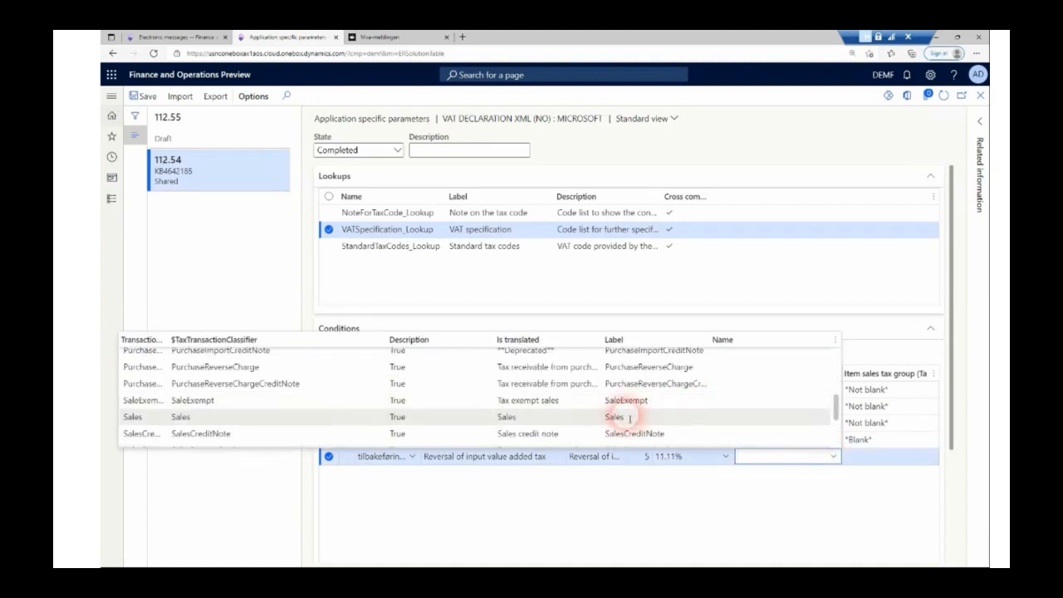
pyautogui.click(737, 426)
# Set both the item sales tax group and the sales tax group of the reversal condition to *Not blank*
pyautogui.click(897, 455)
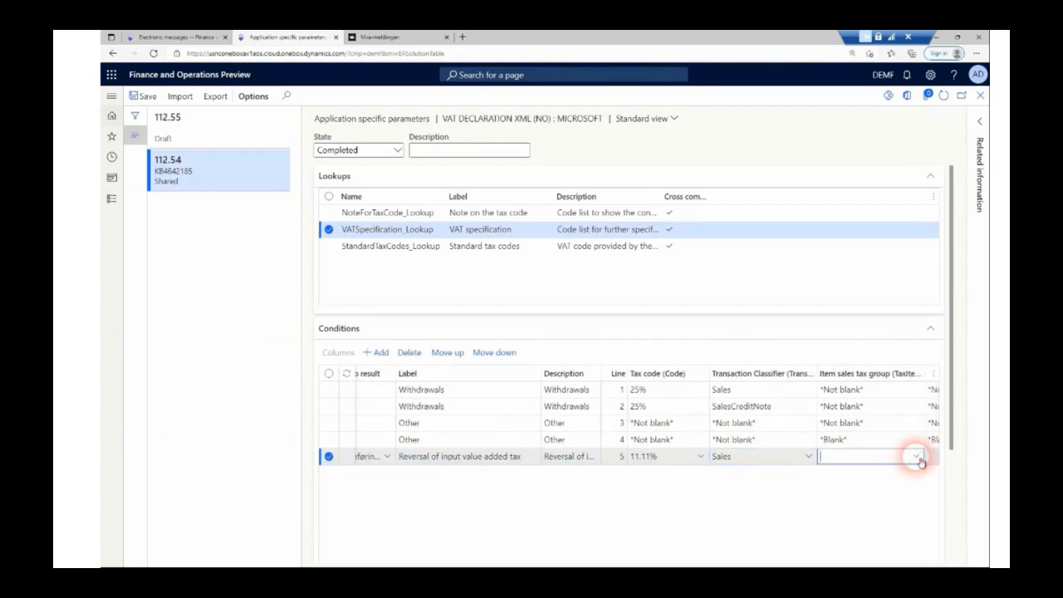
pyautogui.click(917, 456)
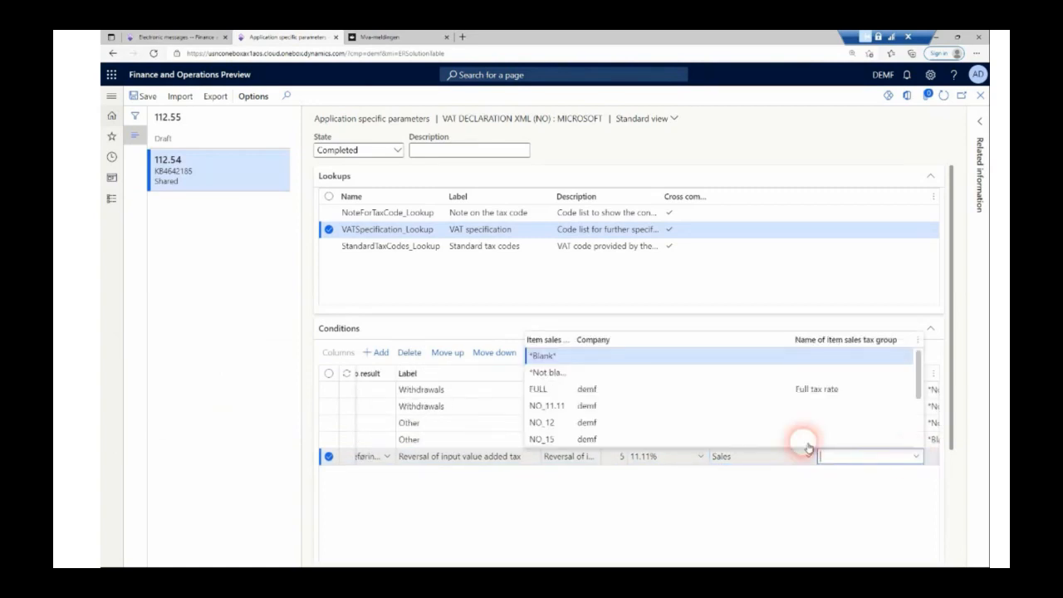
pyautogui.click(594, 374)
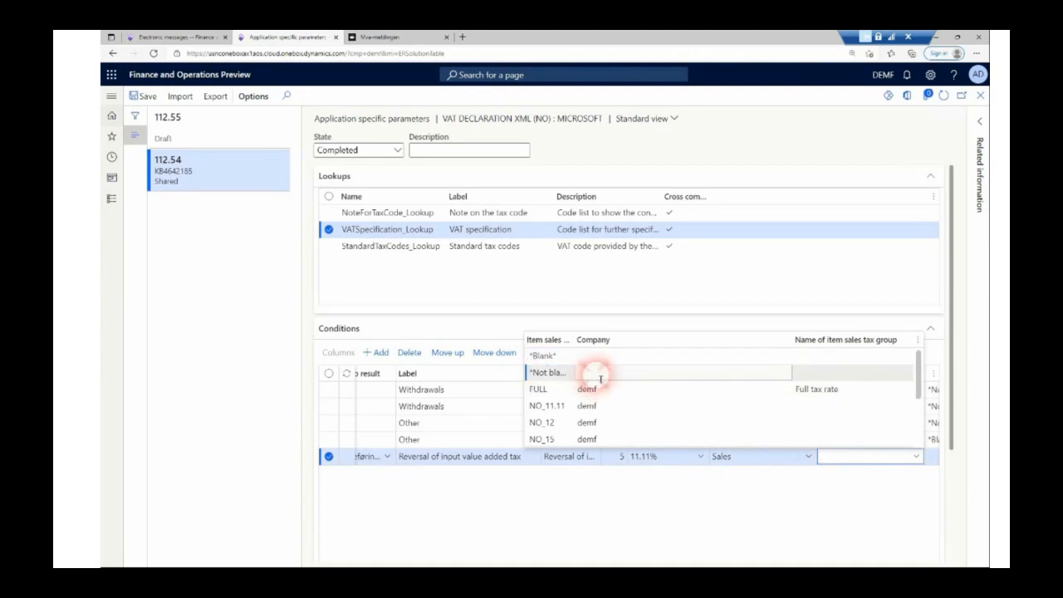
pyautogui.click(927, 457)
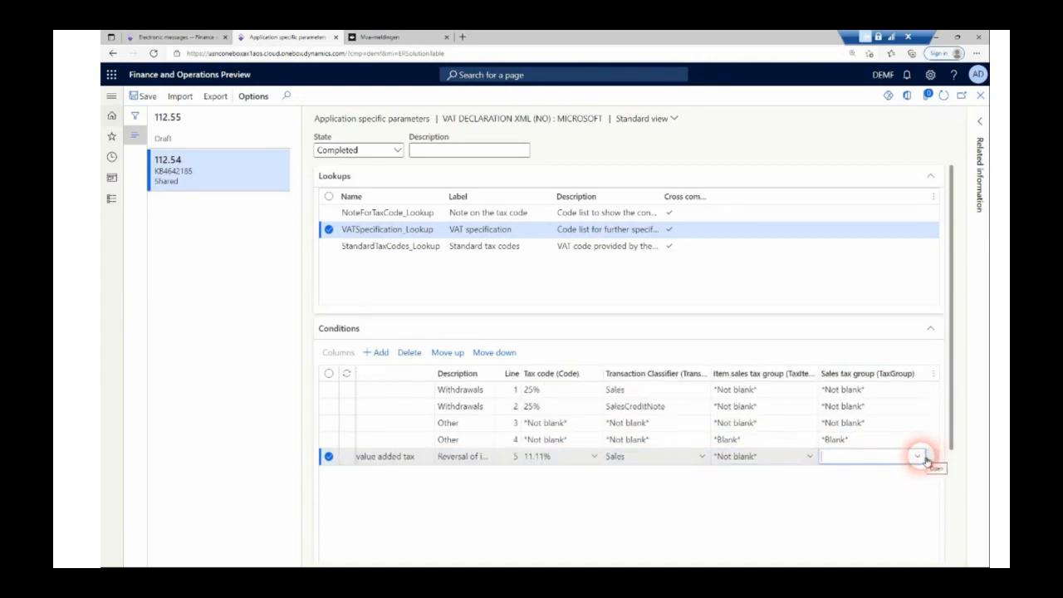
pyautogui.click(926, 459)
pyautogui.click(542, 374)
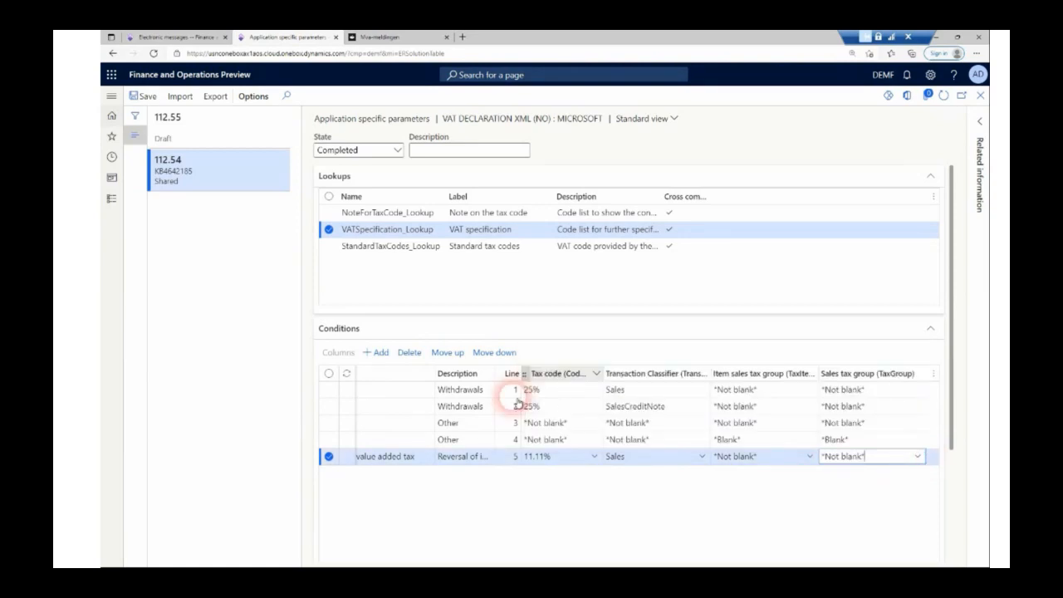
# Move the Reversal of input value added tax condition up to line 1 and save the application specific parameters
pyautogui.click(446, 353)
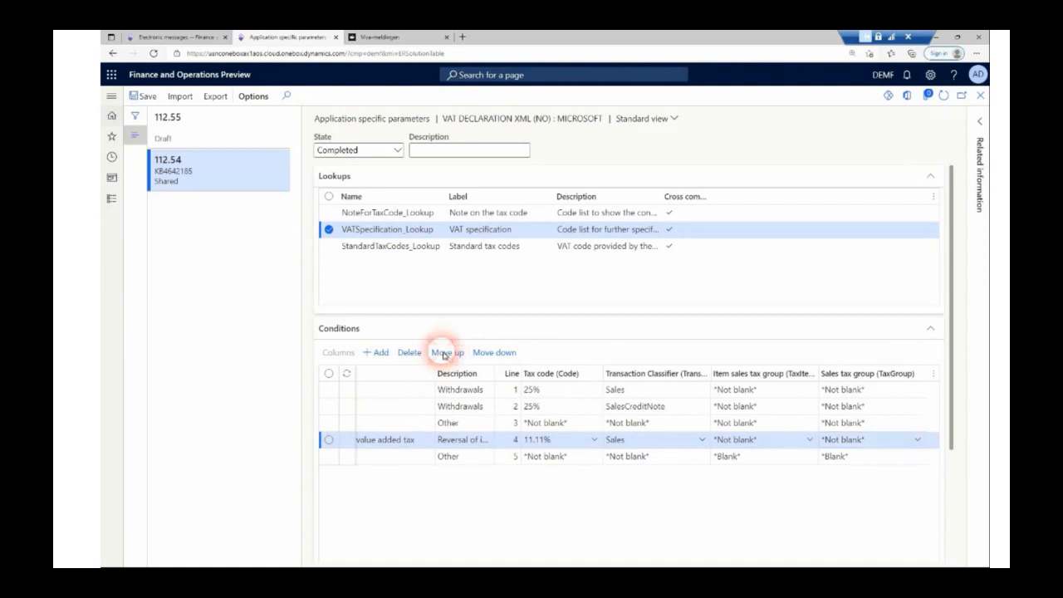
pyautogui.click(446, 353)
pyautogui.click(446, 353)
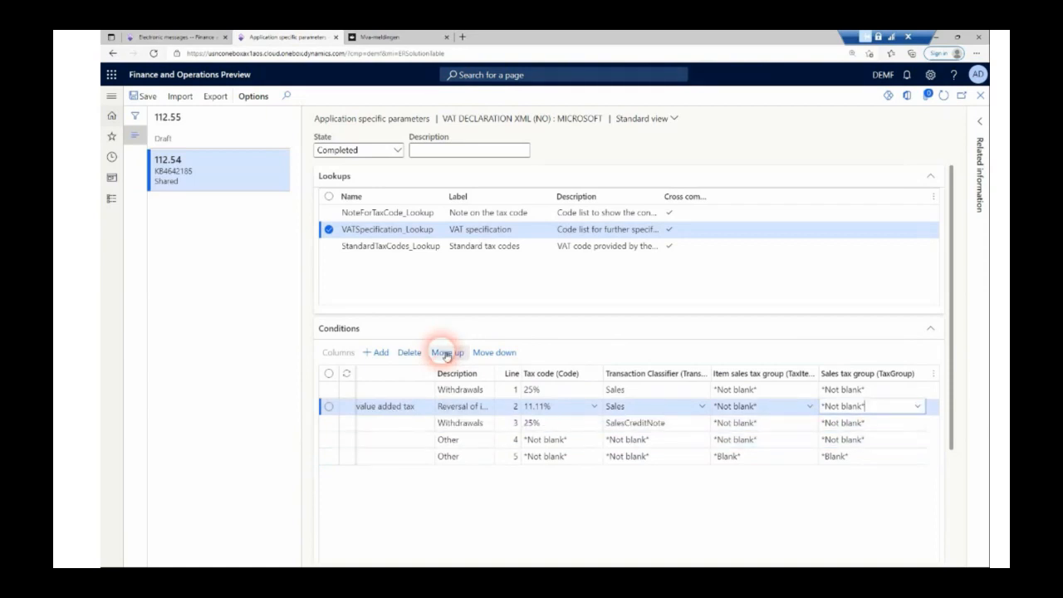
pyautogui.click(446, 353)
pyautogui.click(148, 97)
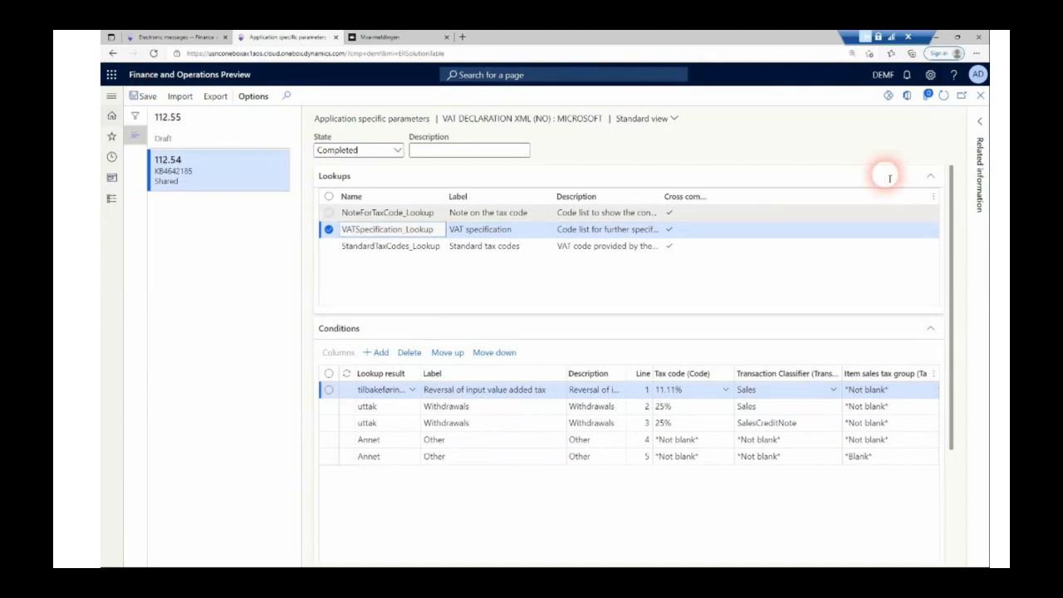
# Return to the electronic messages and allow deletion for the message status NO VAT SUCCESSFUL VAT return submission, saving the change
pyautogui.click(982, 98)
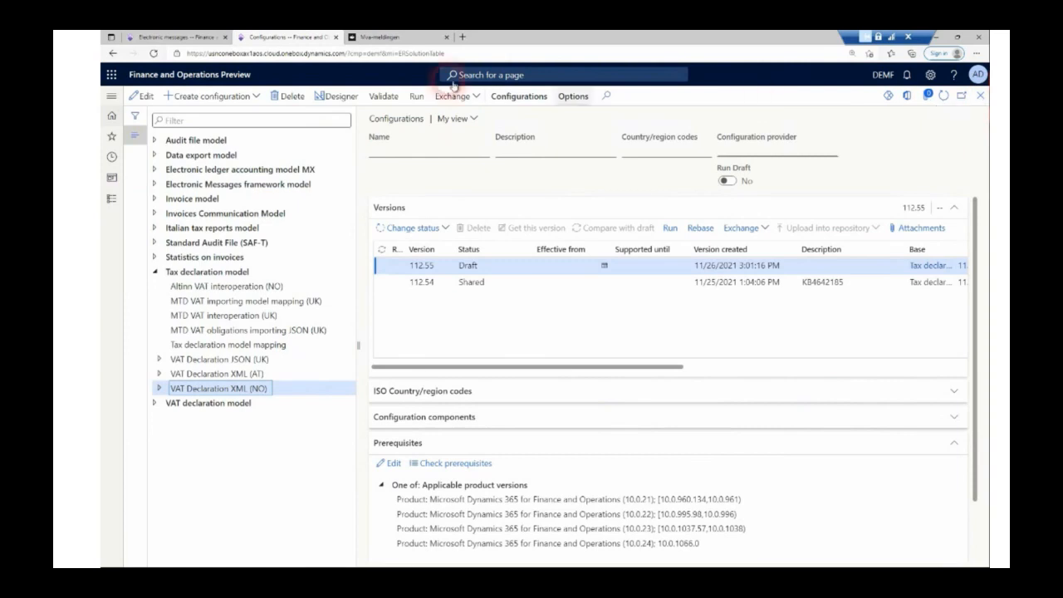
pyautogui.click(180, 37)
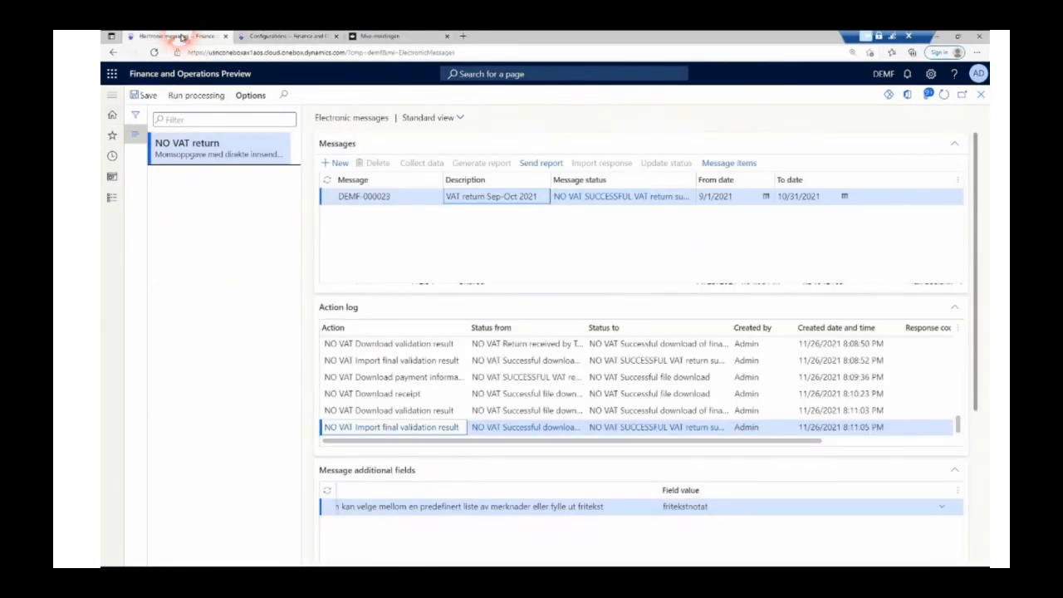
pyautogui.click(585, 199)
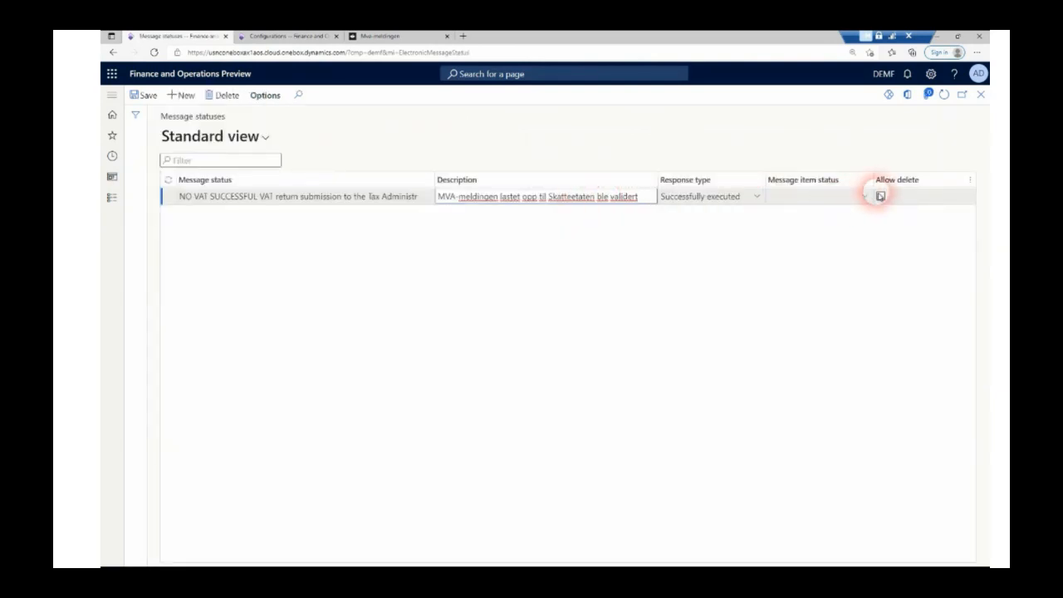
pyautogui.click(881, 196)
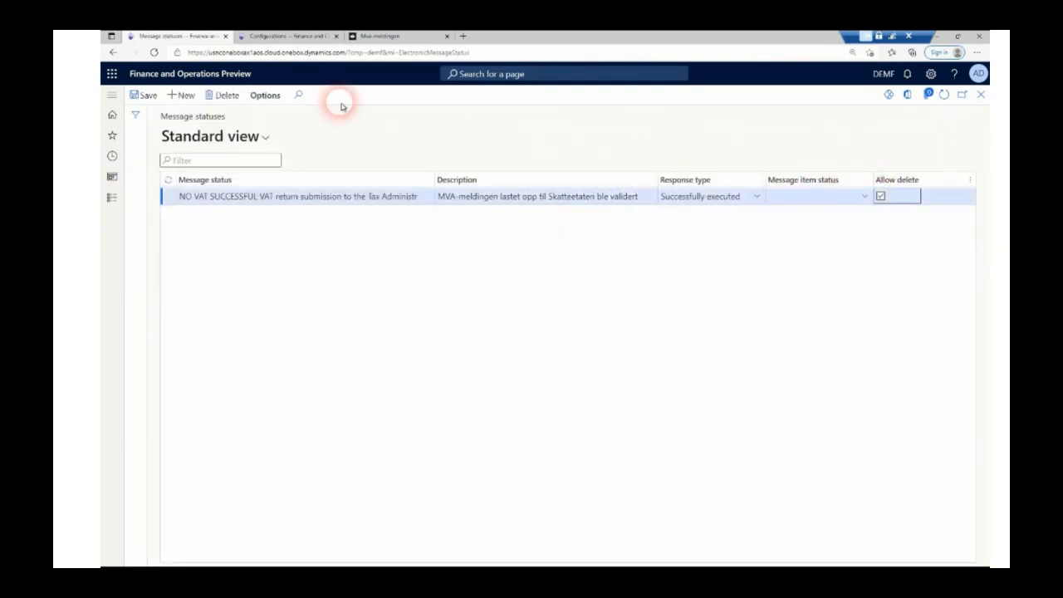
pyautogui.click(150, 96)
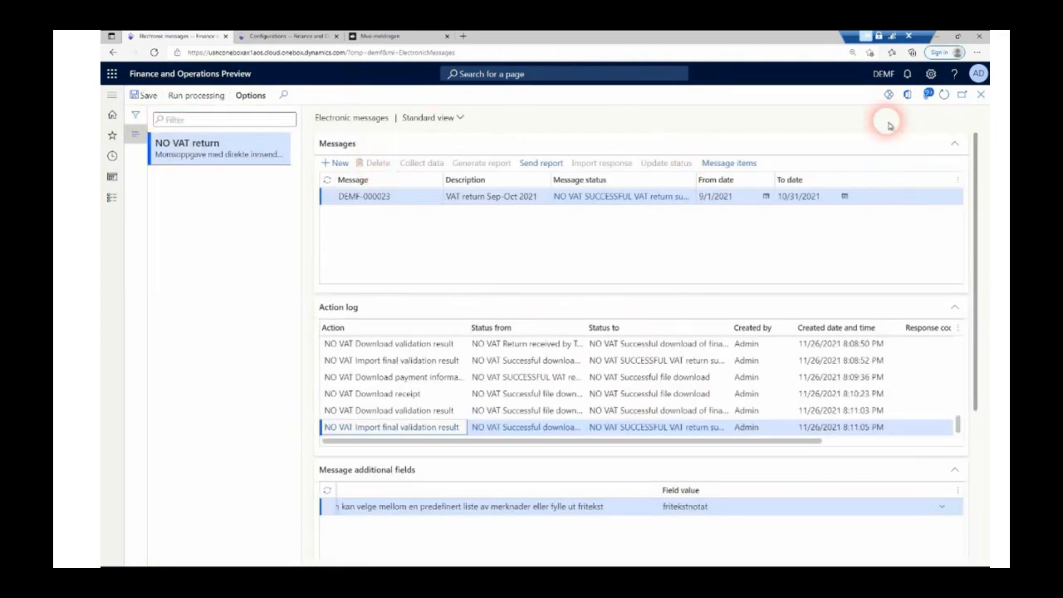
# Refresh the electronic messages and delete the VAT return Sep-Oct 2021 message
pyautogui.click(943, 96)
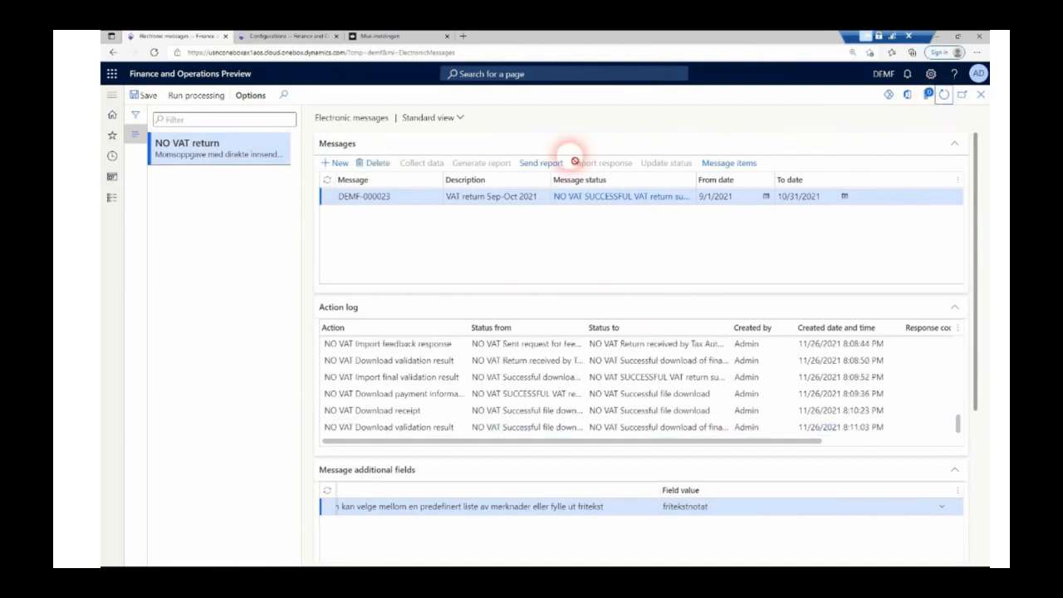
pyautogui.click(377, 164)
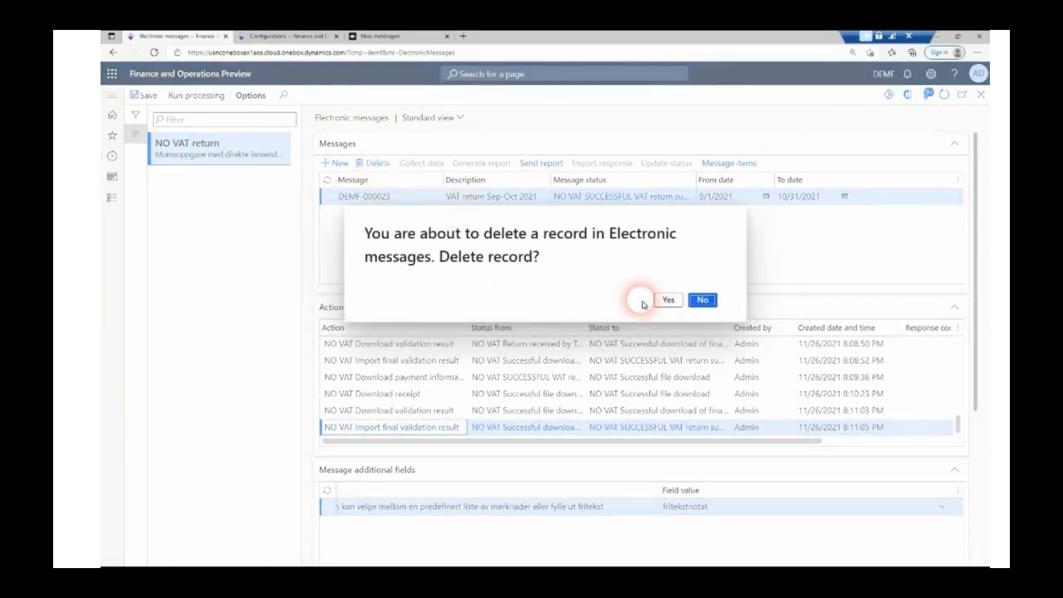
pyautogui.click(668, 301)
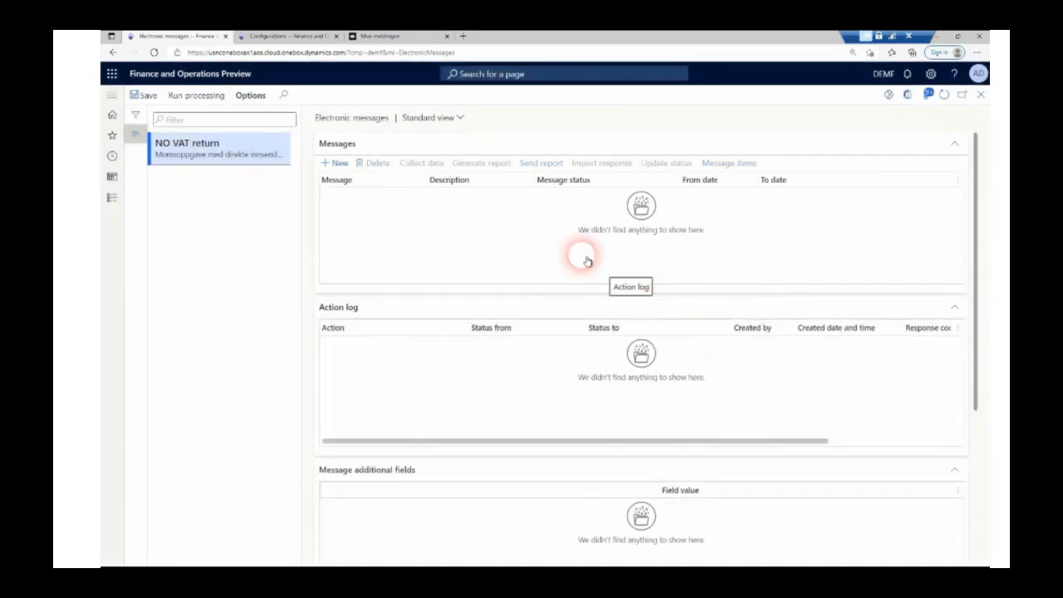
# Create a new NO VAT return message with the from date 9/1/2021 and the to date 10/31/2021
pyautogui.click(338, 164)
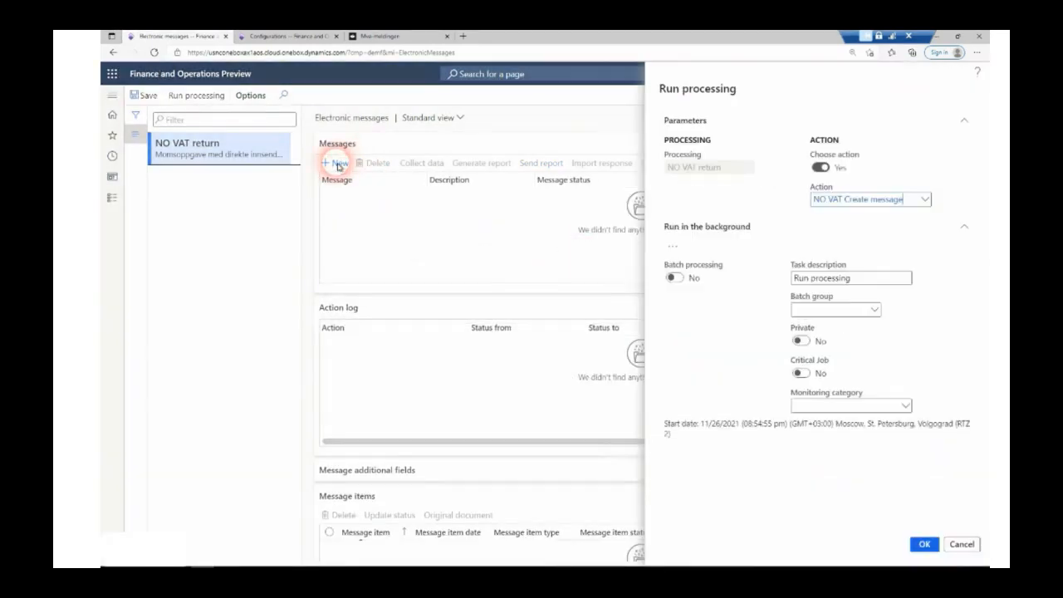
pyautogui.click(922, 546)
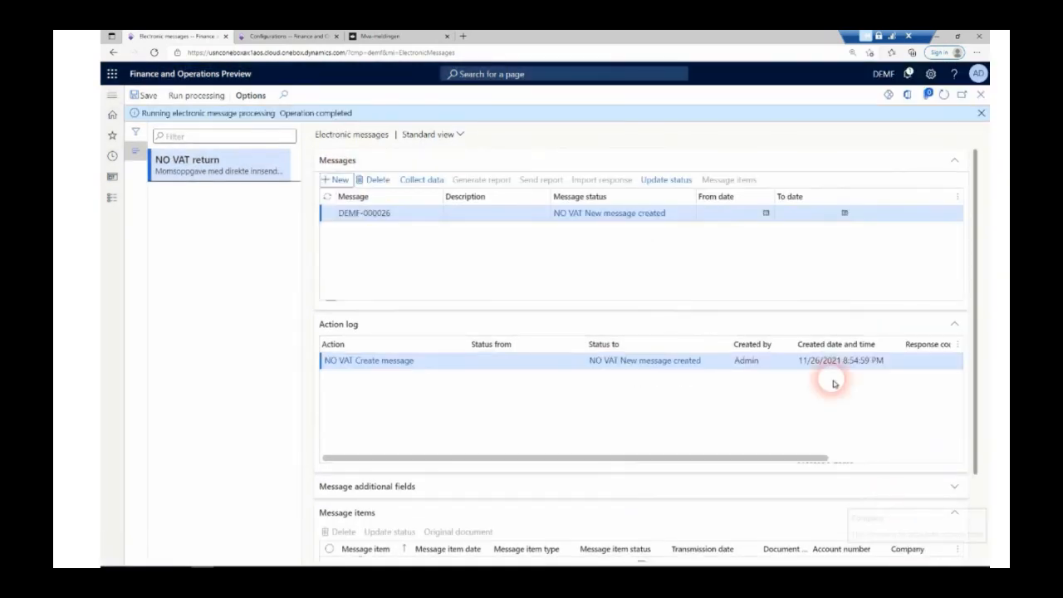
pyautogui.click(768, 213)
pyautogui.click(747, 236)
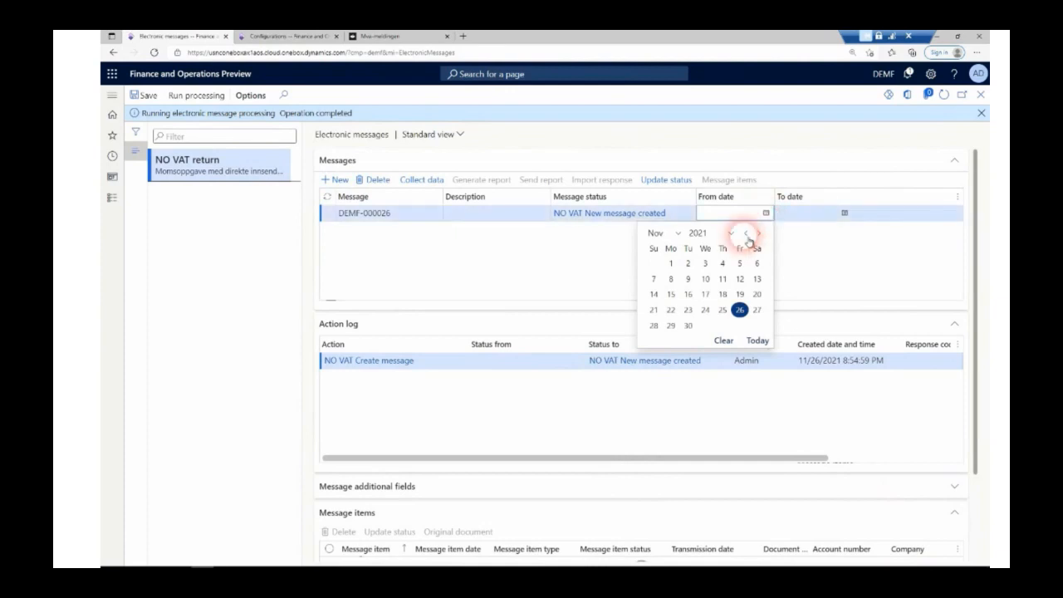
pyautogui.click(745, 234)
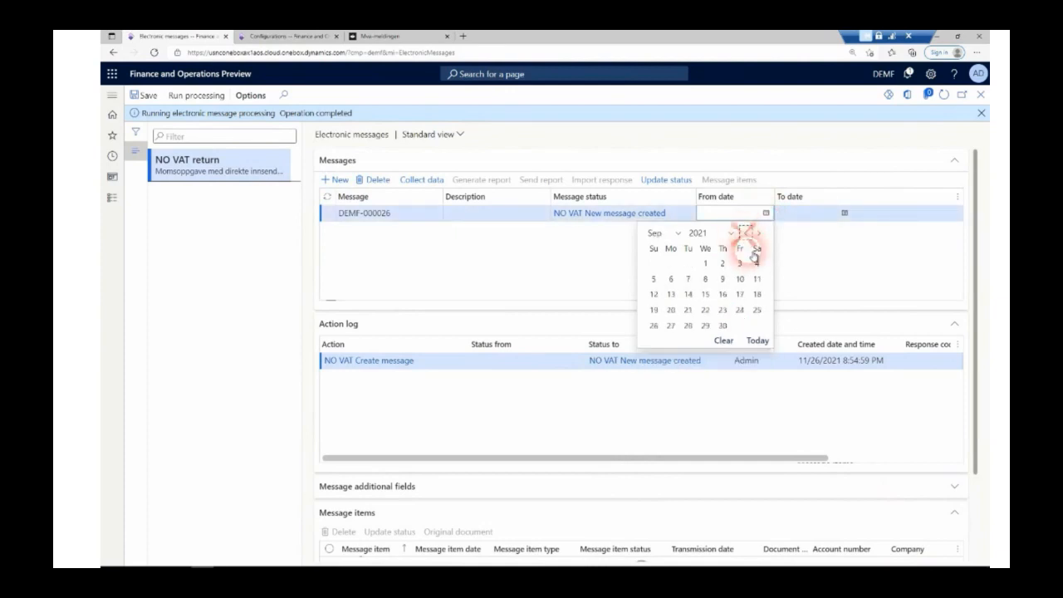
pyautogui.click(708, 263)
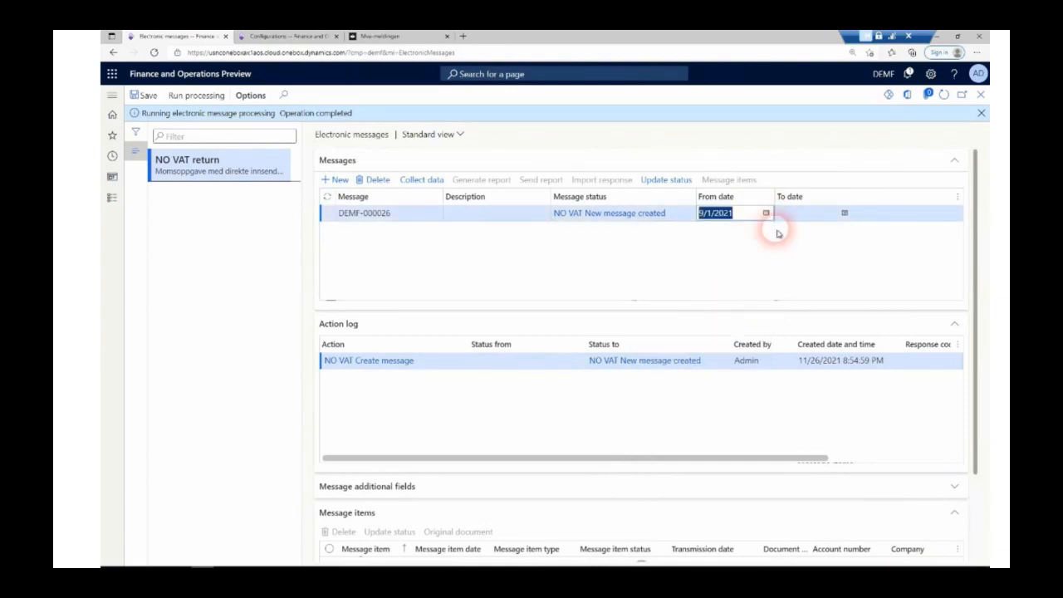
pyautogui.click(845, 213)
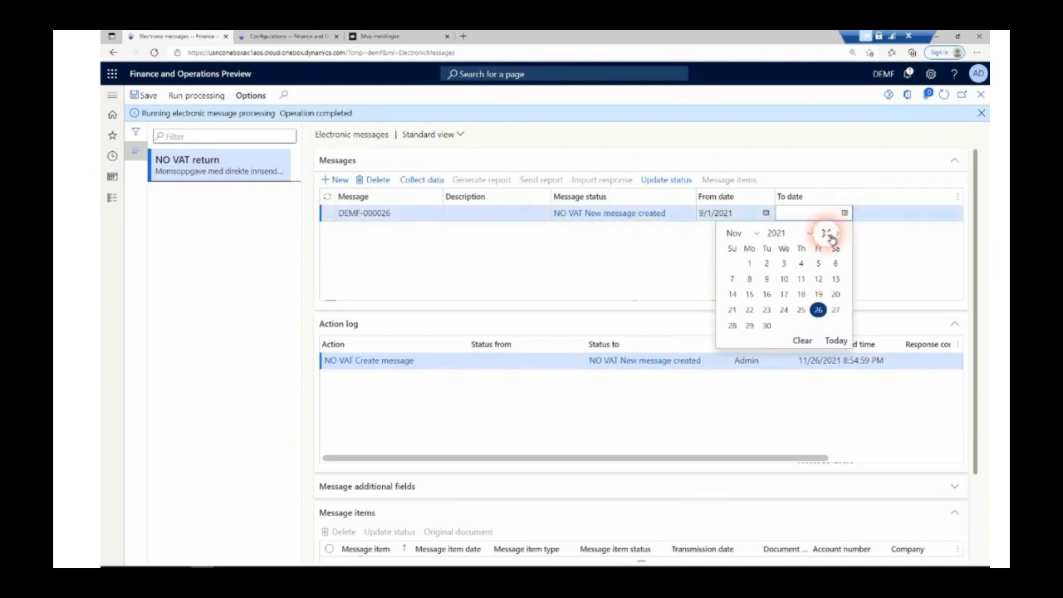
pyautogui.click(827, 233)
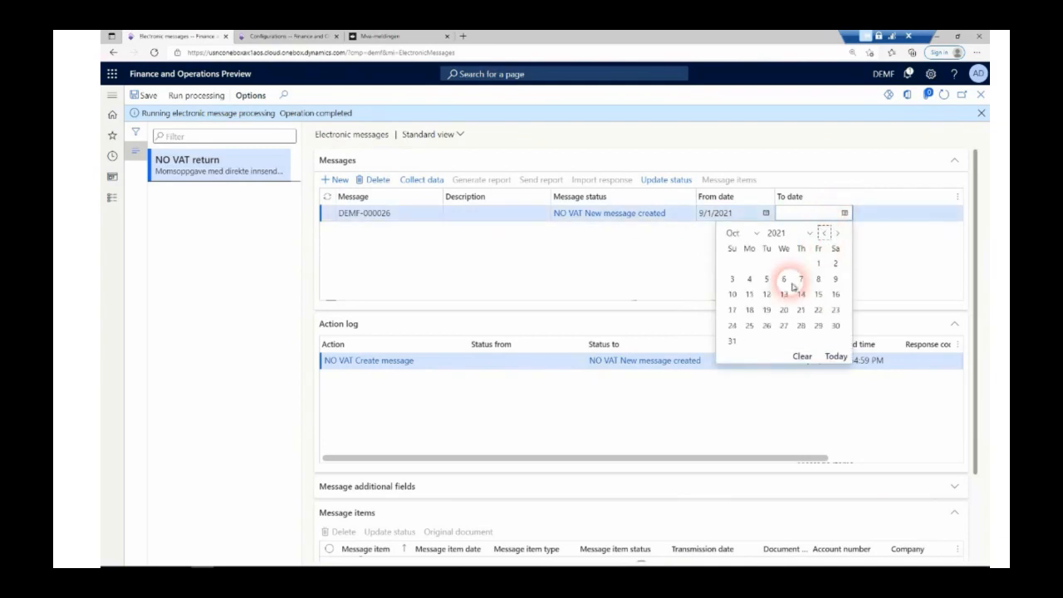
pyautogui.click(736, 342)
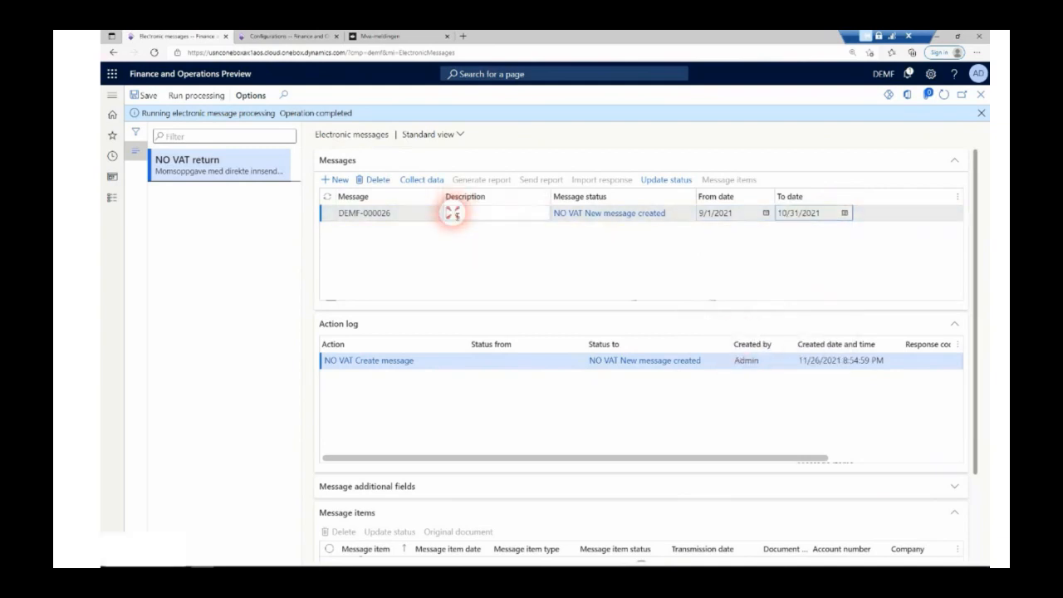
# Enter Validation as the description of the new message and collapse the action log
pyautogui.click(453, 213)
pyautogui.write('Vali')
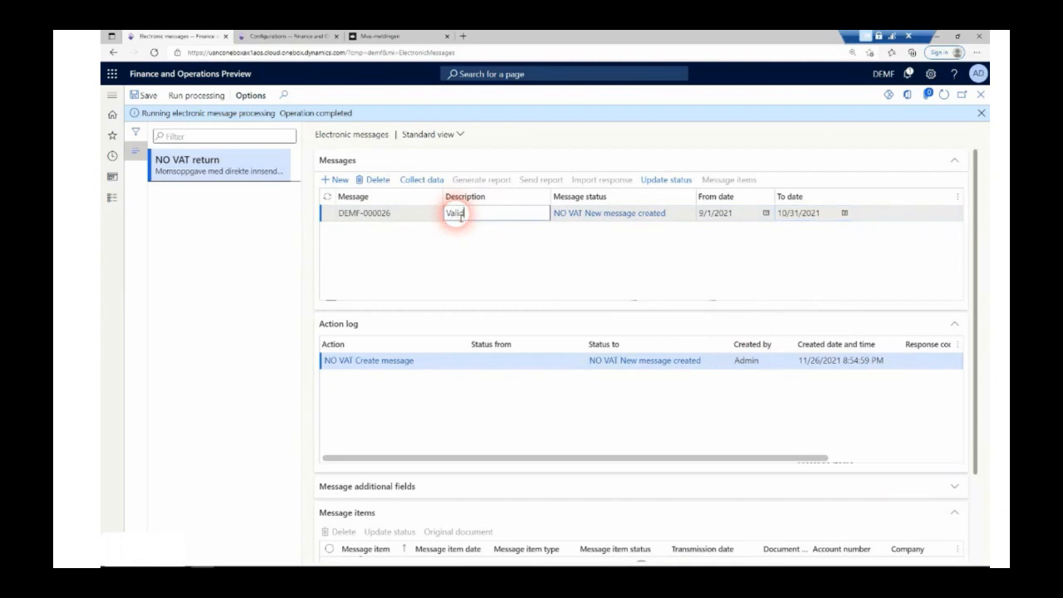
pyautogui.write('dation')
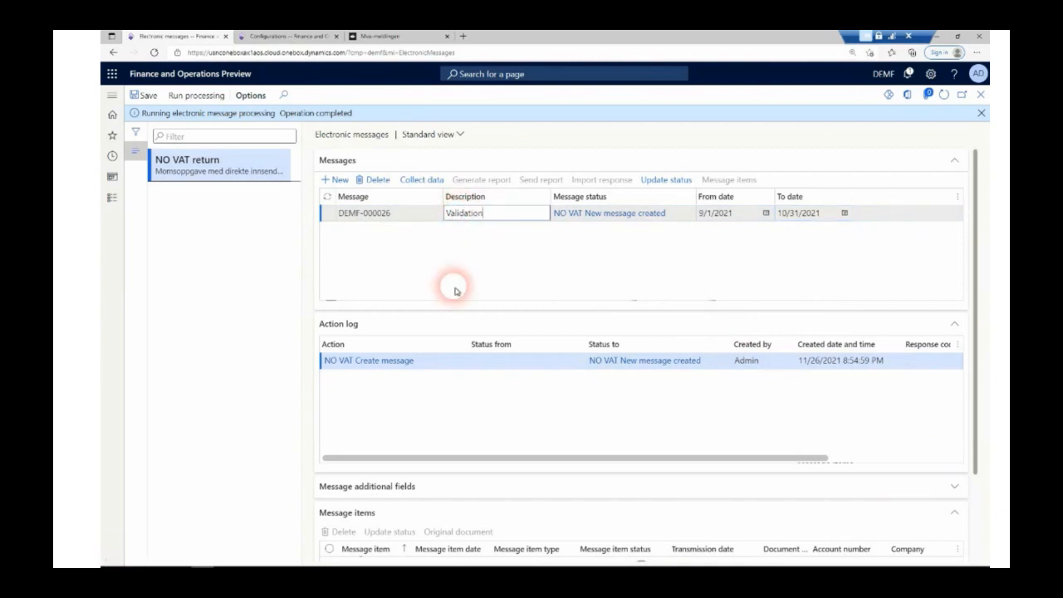
pyautogui.click(367, 328)
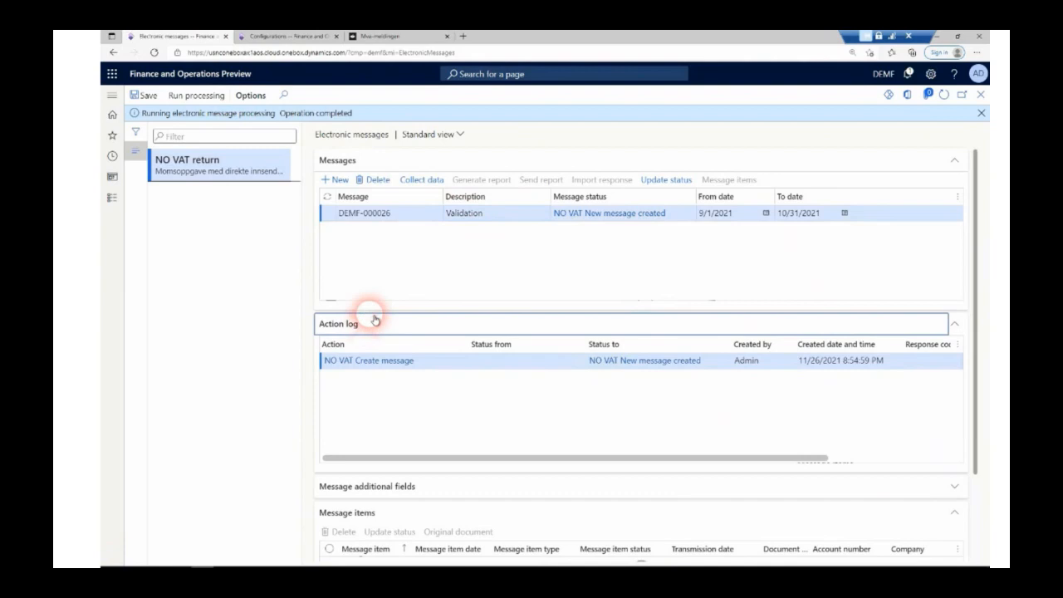
# Collect the sales tax payments for the Validation message and update its status to NO VAT Ready to generate VAT return
pyautogui.click(424, 180)
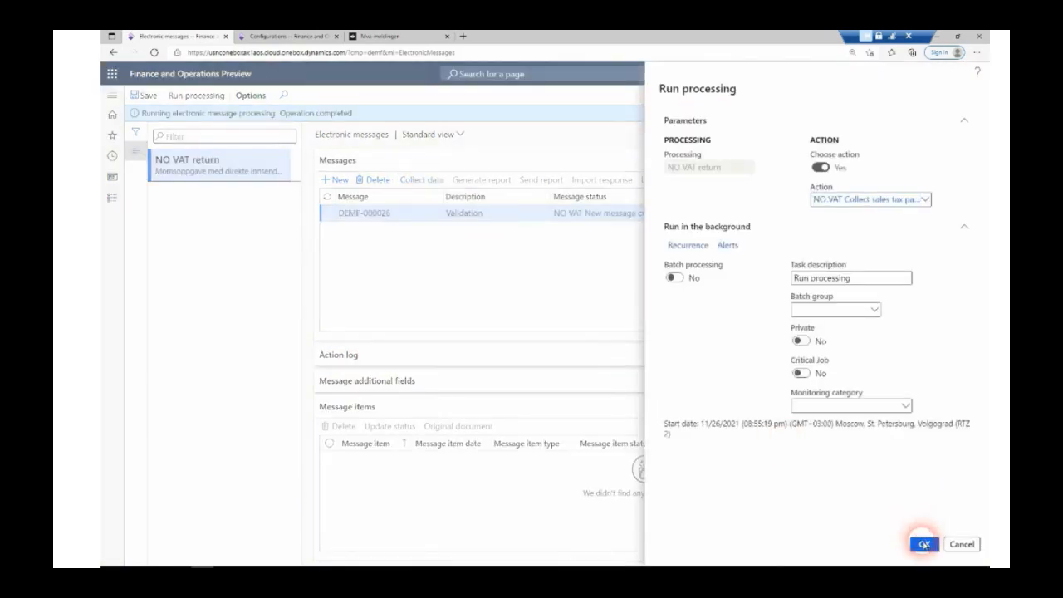
pyautogui.click(923, 543)
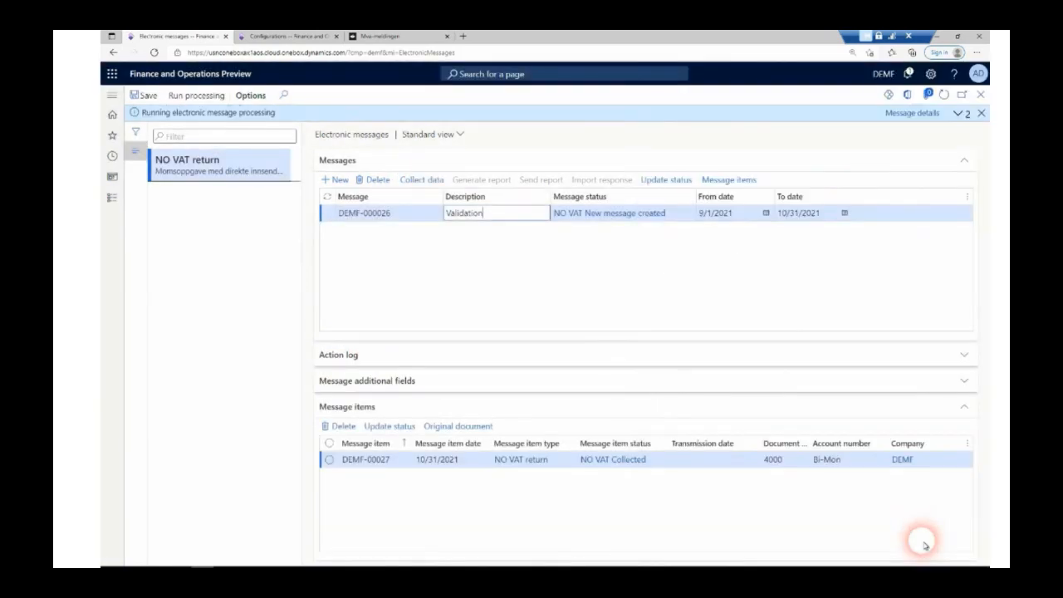
pyautogui.click(662, 181)
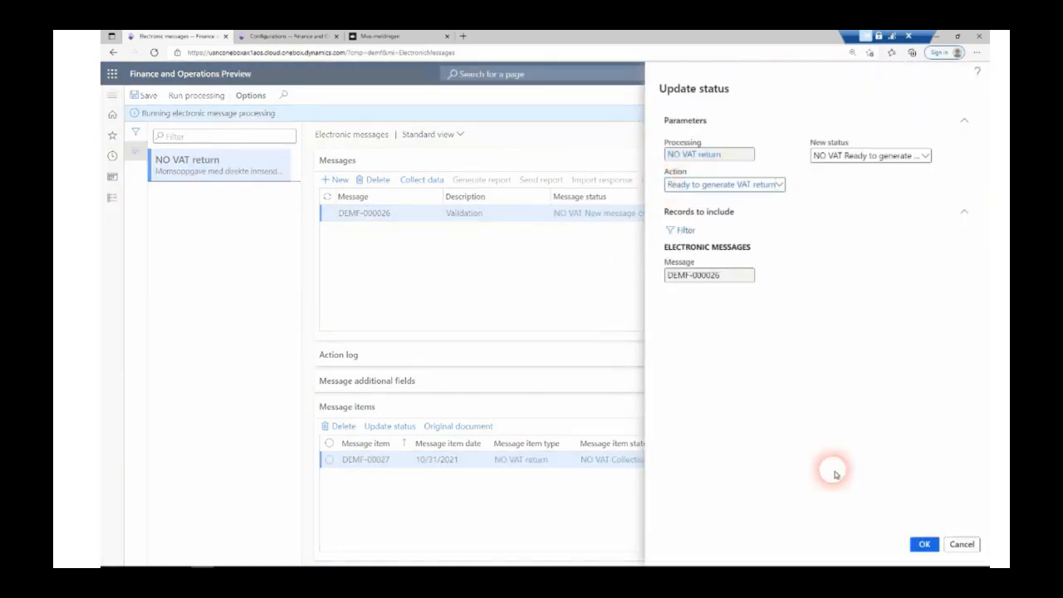
pyautogui.click(924, 544)
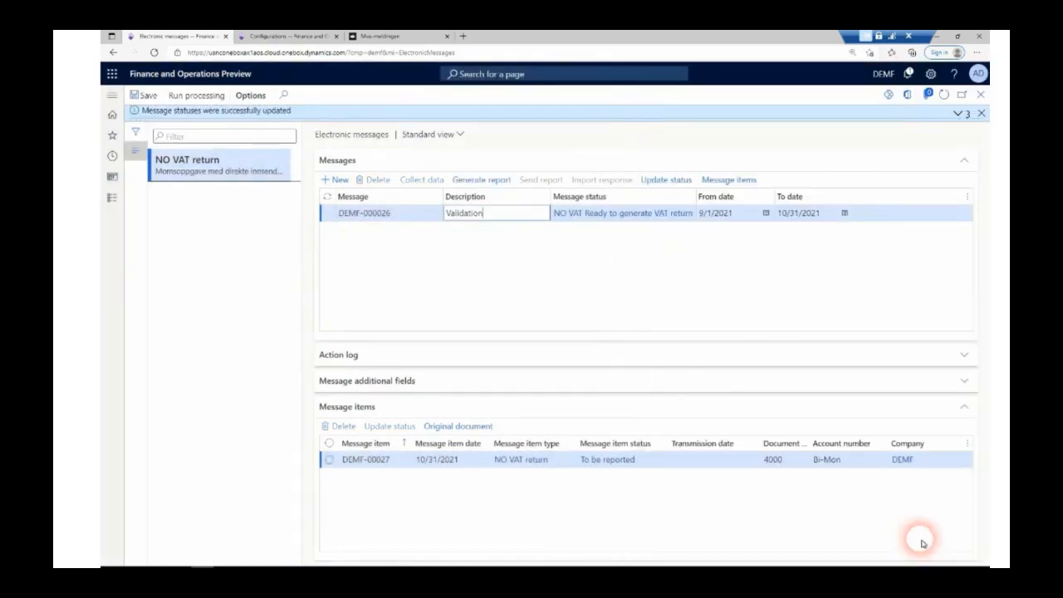
# Generate the VAT return report for the Validation message with the NO VAT Generate VAT return action
pyautogui.click(501, 182)
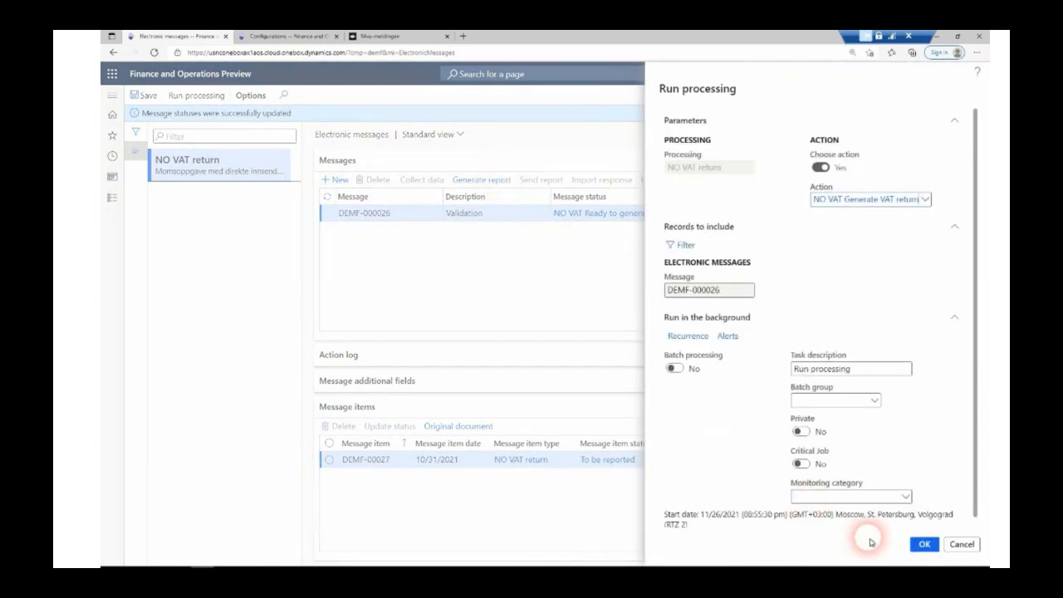
pyautogui.click(923, 545)
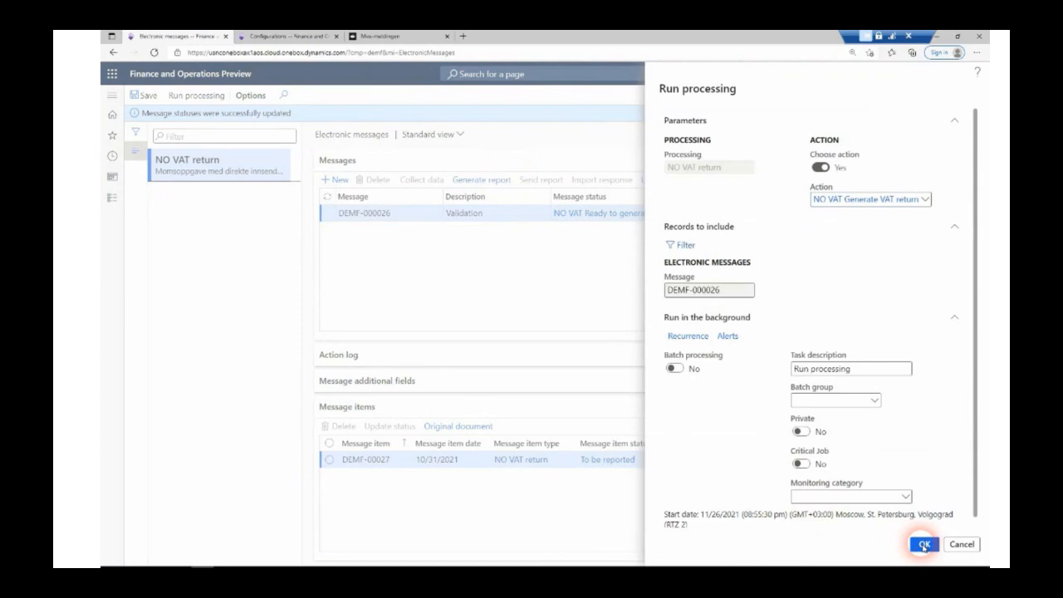
pyautogui.click(532, 214)
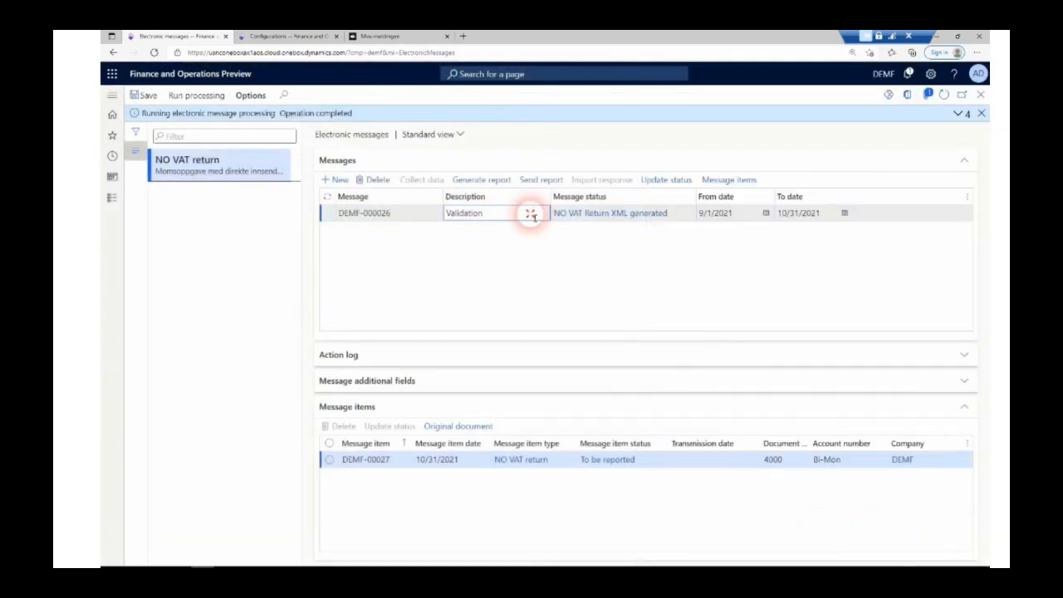
# Open the attached mvamelding.xml and examine the 11.11% line with VAT code 32 and its specification, then return to the messages
pyautogui.click(927, 95)
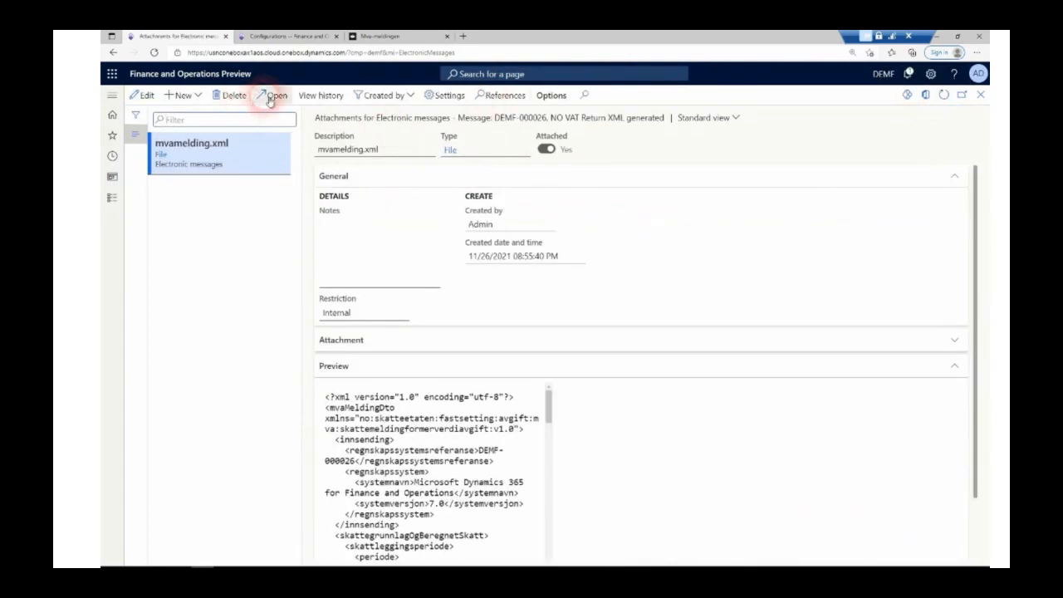
pyautogui.click(267, 100)
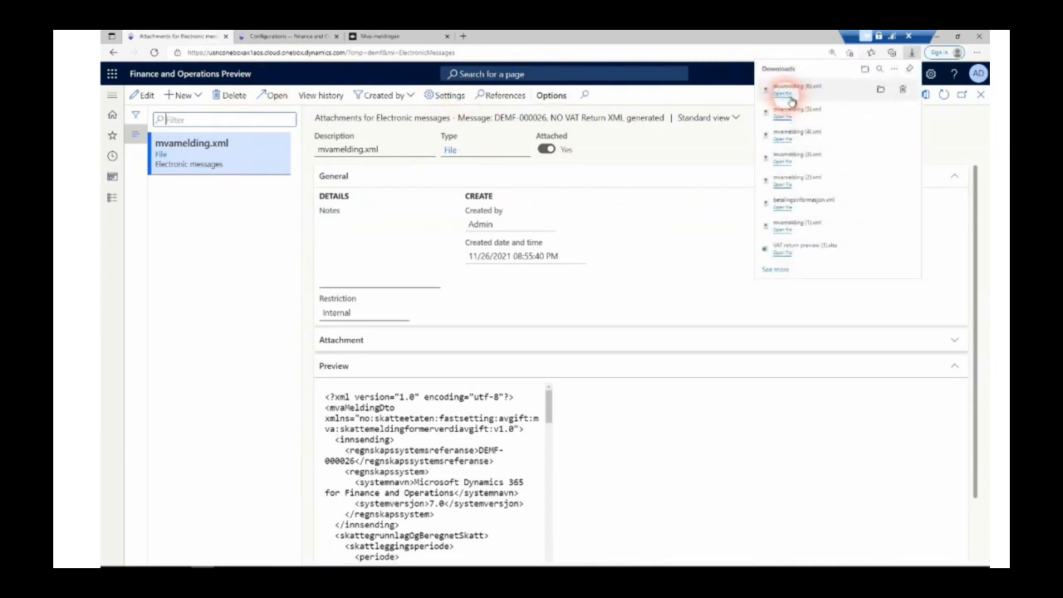
pyautogui.click(786, 94)
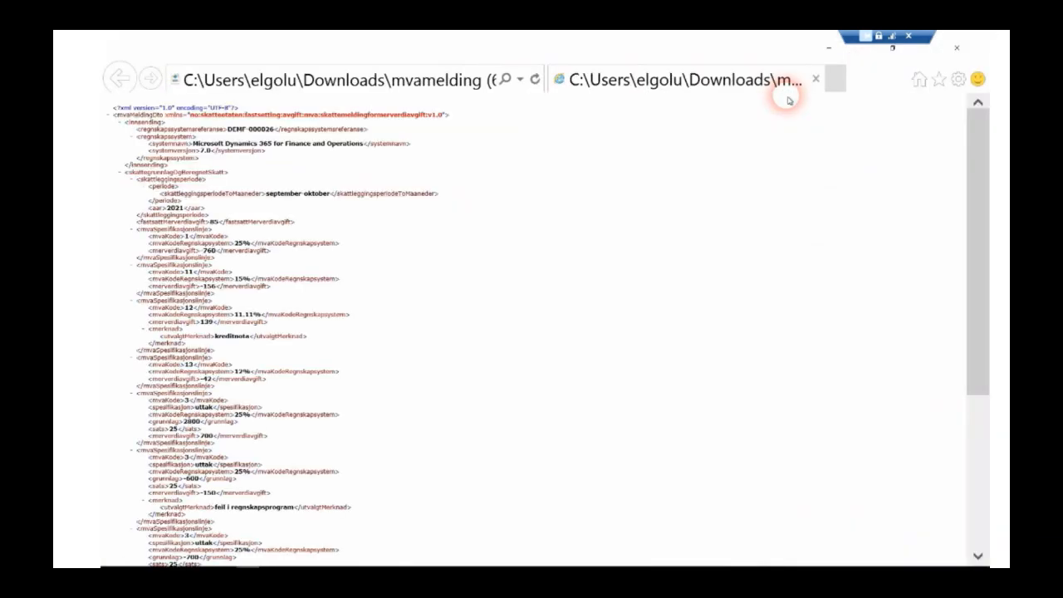
pyautogui.scroll(-5, 249, 368)
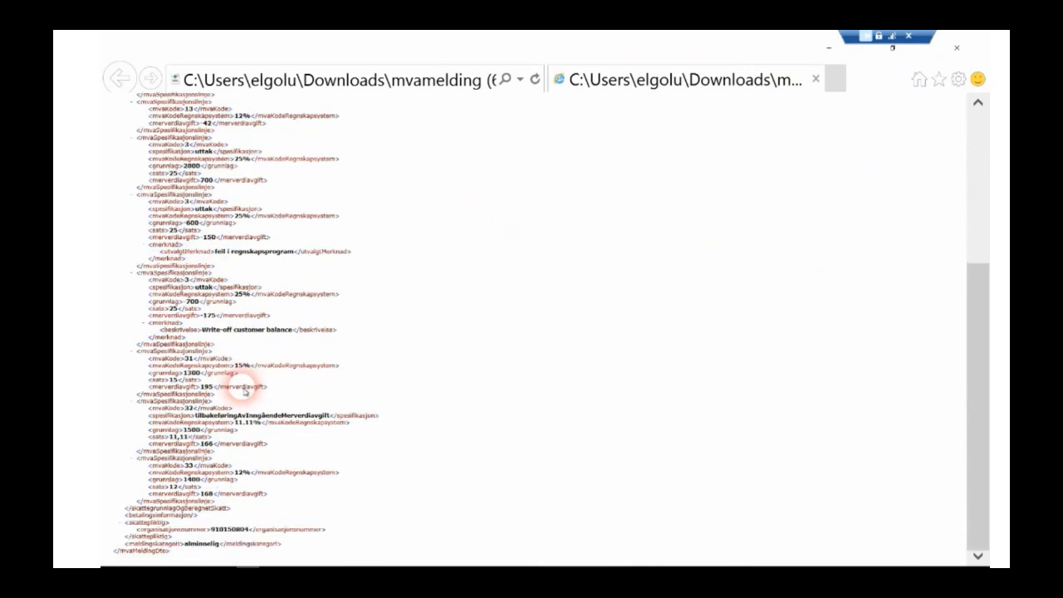
pyautogui.moveTo(150, 409); pyautogui.dragTo(328, 432)
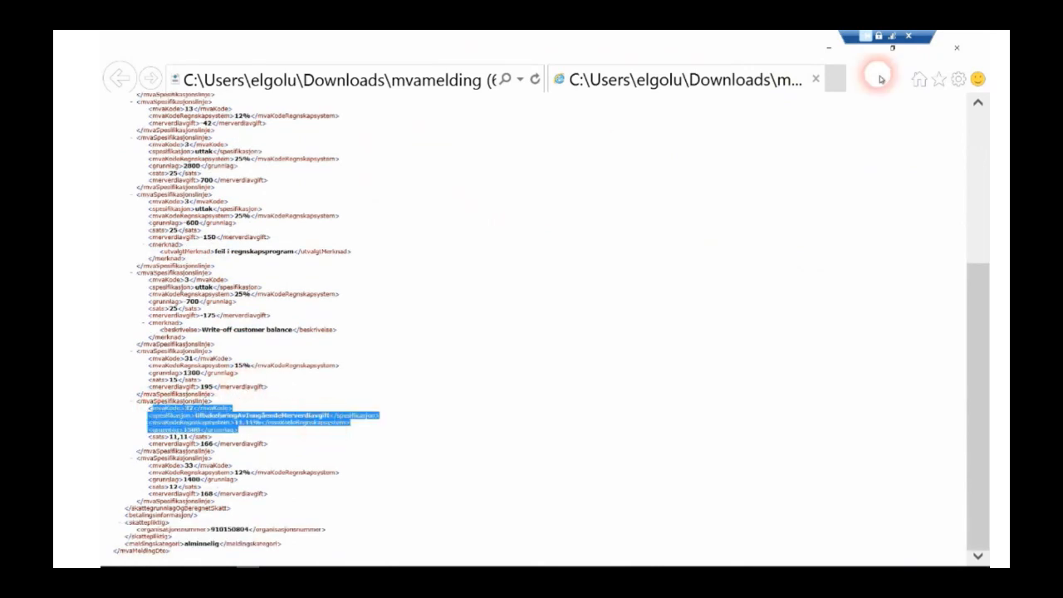
pyautogui.click(944, 61)
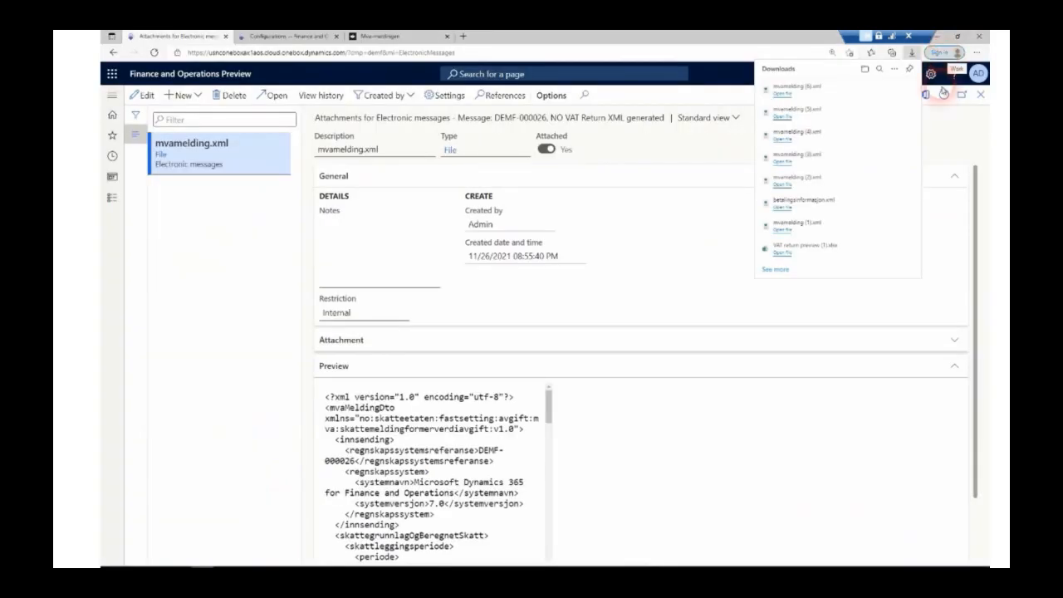
pyautogui.click(980, 95)
pyautogui.click(980, 95)
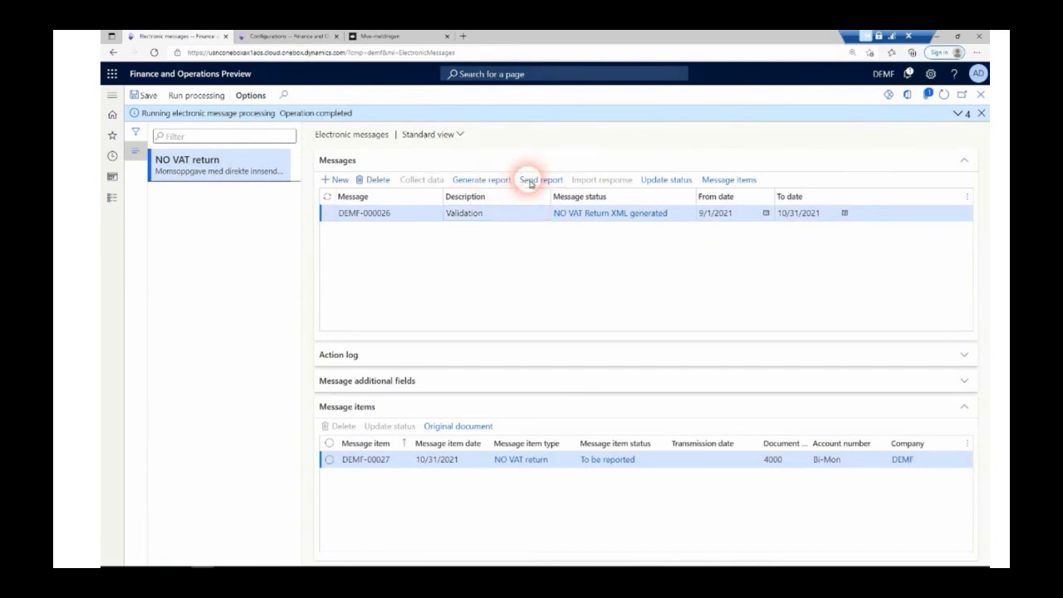
# Send the report of the Validation message with the NO VAT Send validation request action
pyautogui.click(530, 181)
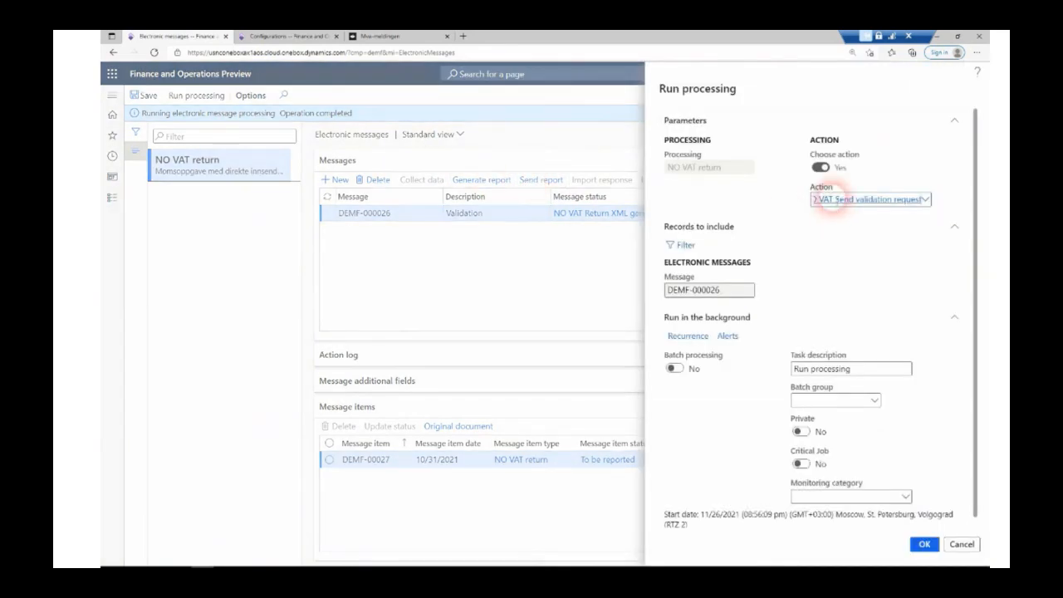
pyautogui.click(839, 201)
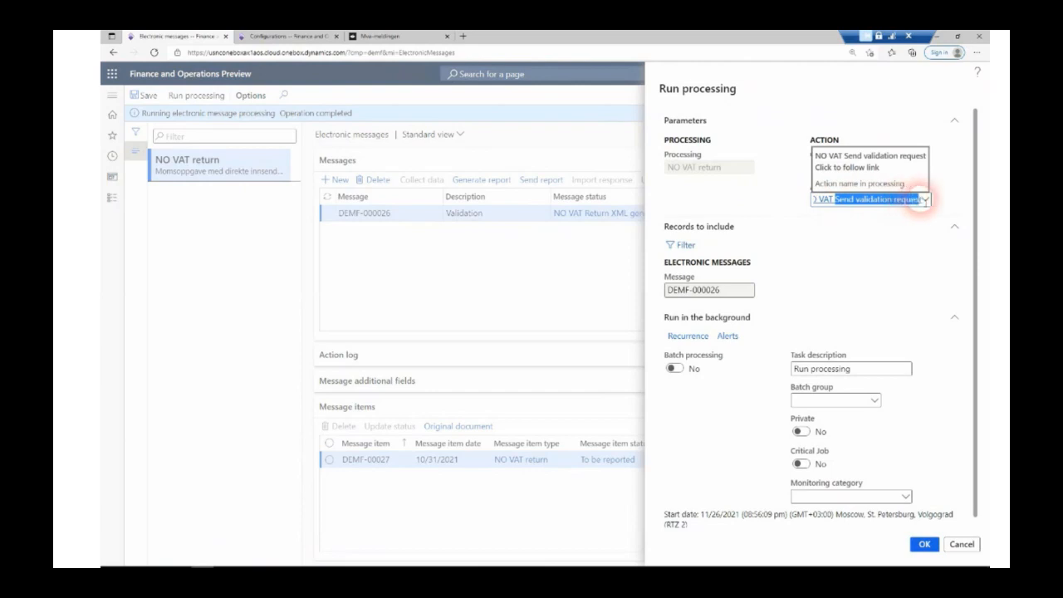
pyautogui.click(926, 200)
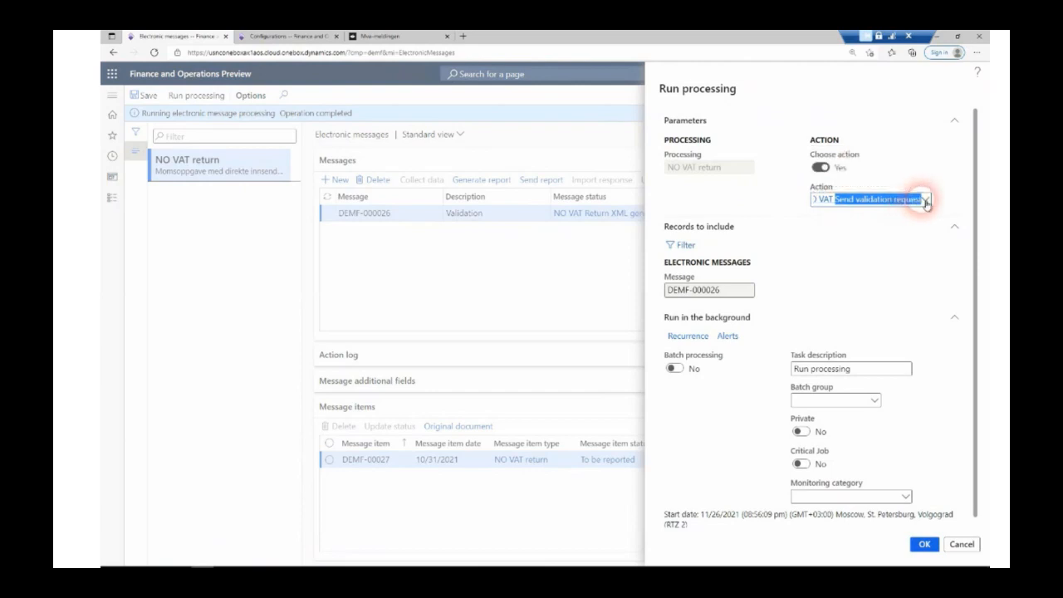
pyautogui.click(930, 545)
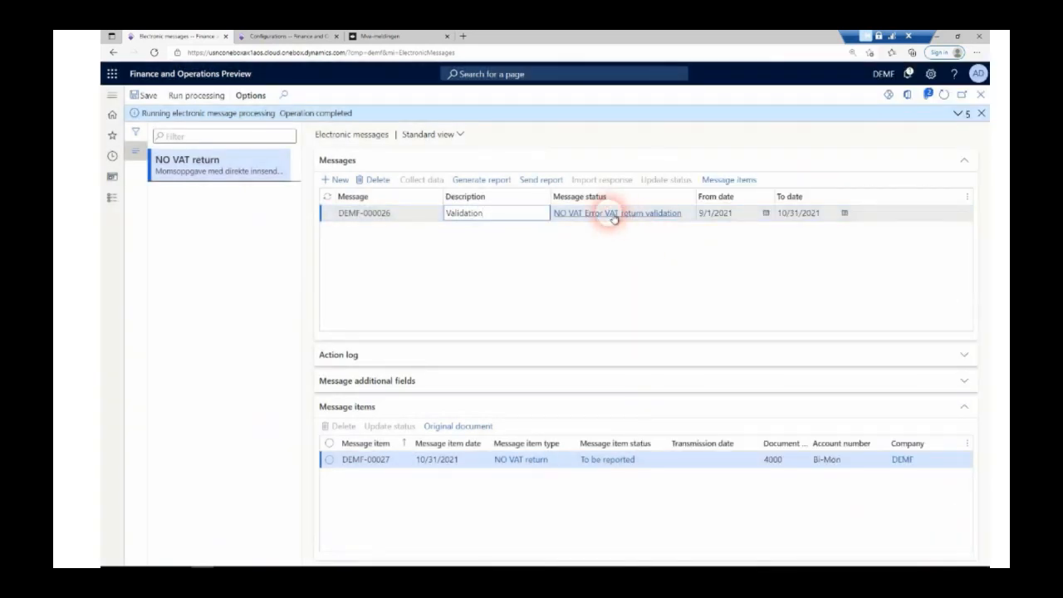
# Expand the action log and examine the response code and description of the NO VAT Import validation response entry
pyautogui.click(357, 357)
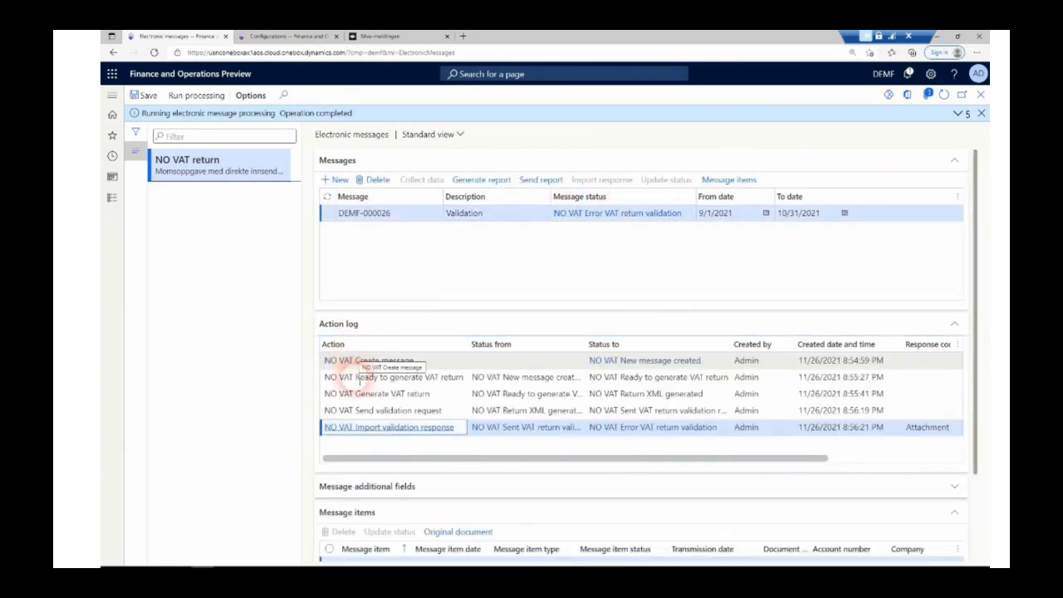
pyautogui.click(371, 425)
pyautogui.moveTo(348, 427); pyautogui.dragTo(748, 456)
pyautogui.click(769, 431)
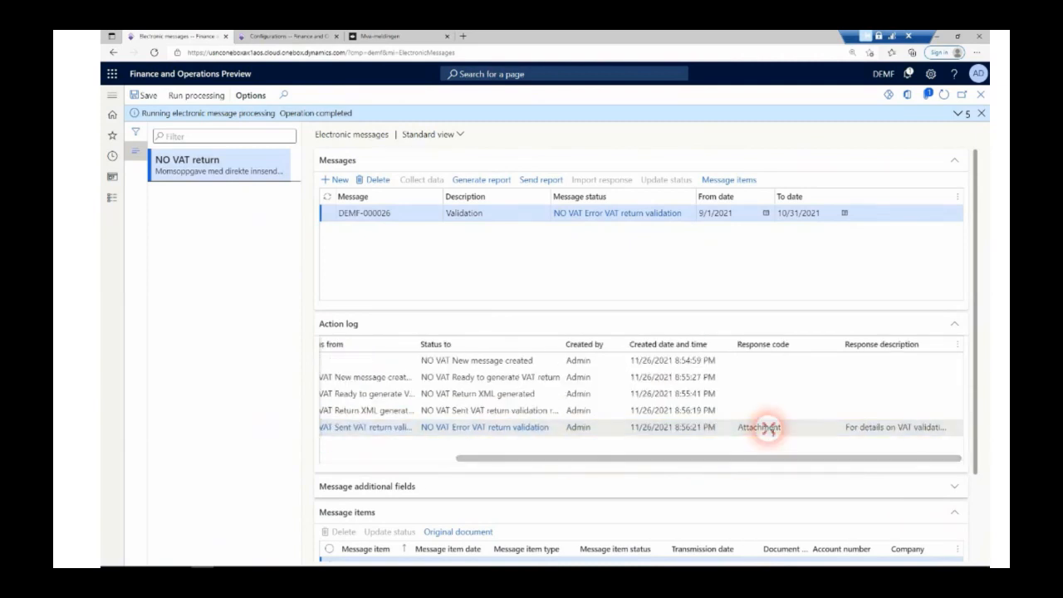
pyautogui.click(865, 430)
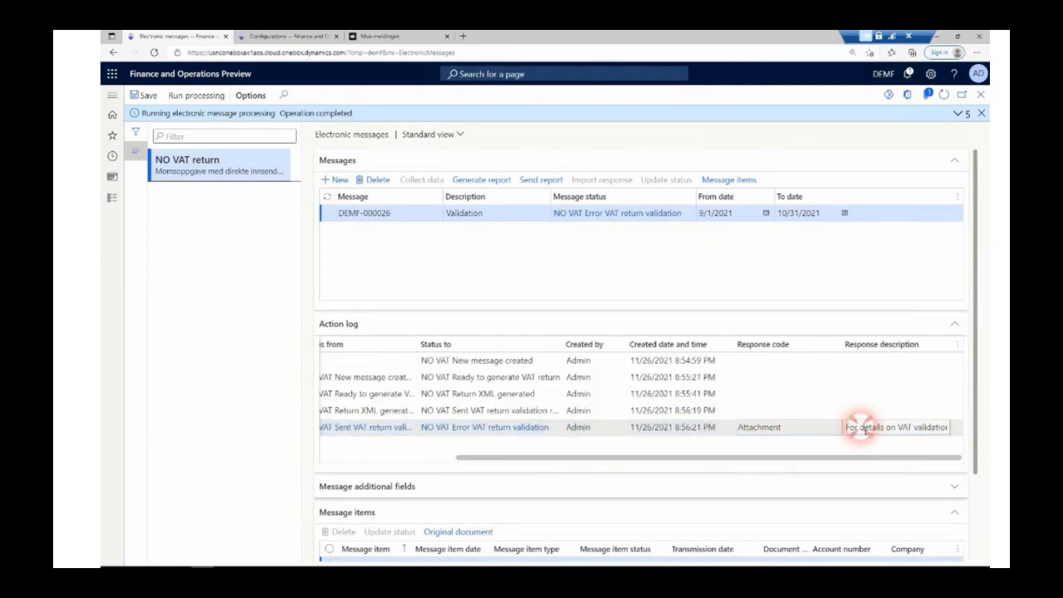
# Open the validation result file attached to the import validation response entry in its original language
pyautogui.click(928, 97)
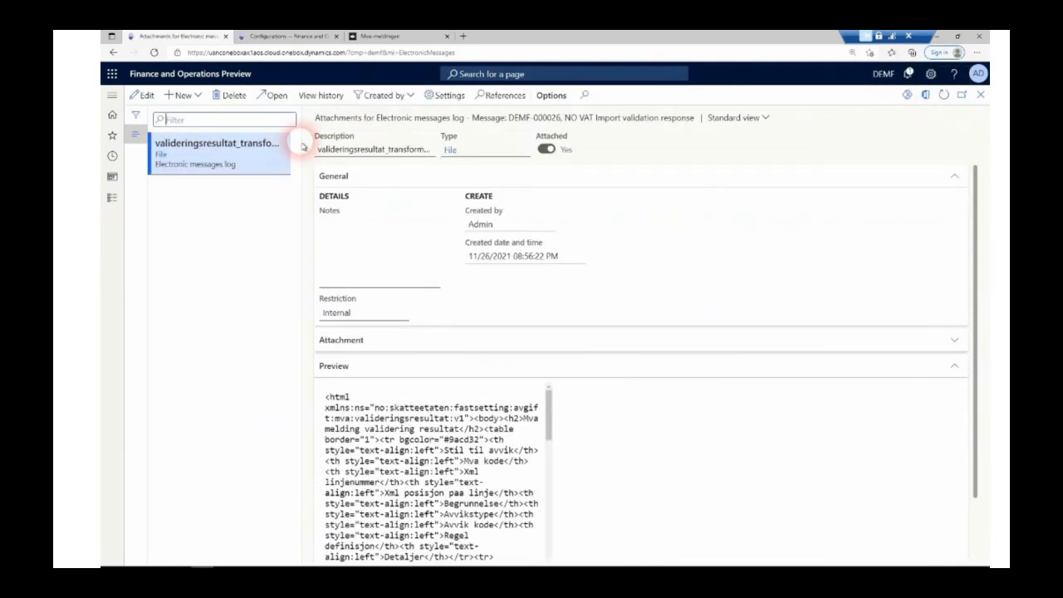
pyautogui.click(279, 96)
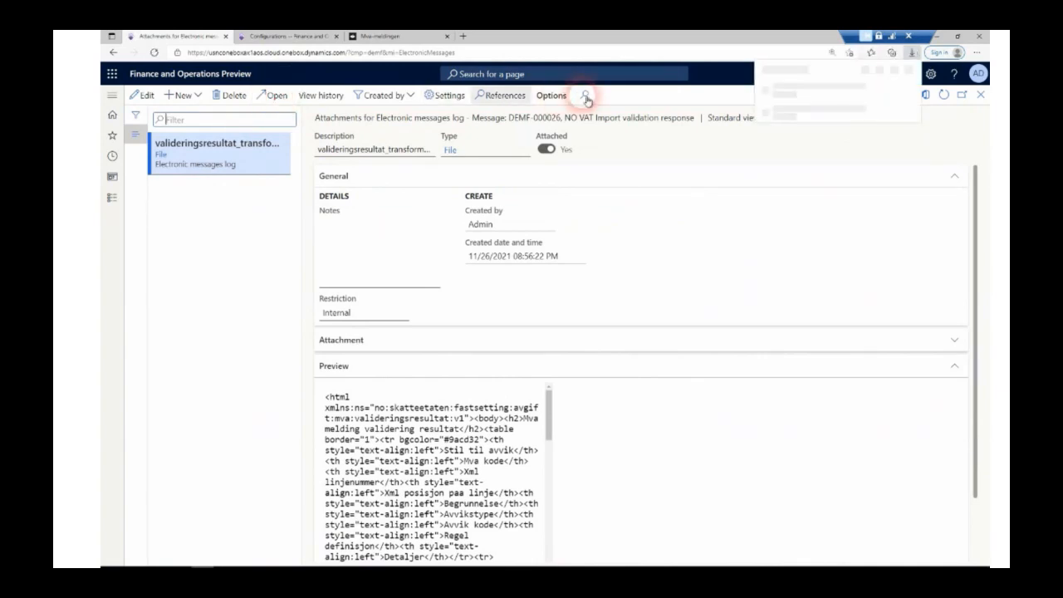
pyautogui.click(789, 95)
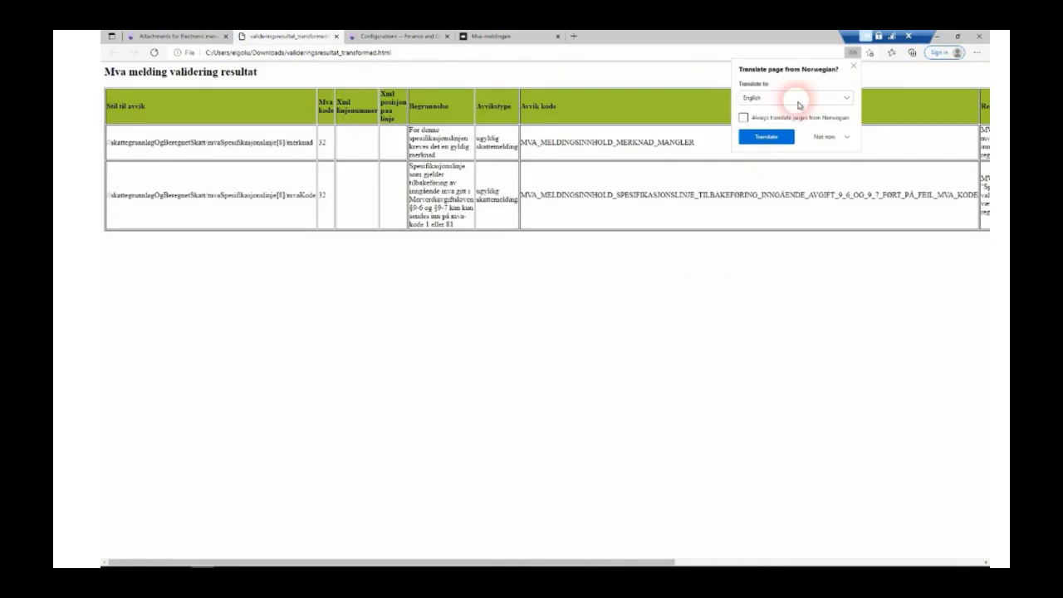
pyautogui.click(852, 68)
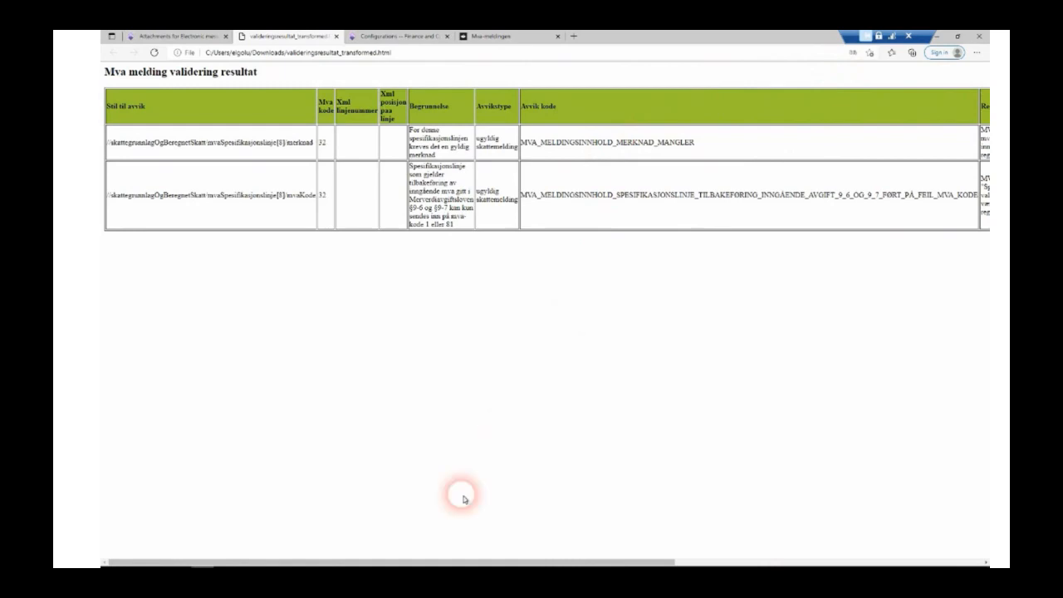
# Examine the reported errors for VAT code 32 in the validation result, including the rule definition and number of the missing-remark error
pyautogui.moveTo(324, 141); pyautogui.dragTo(329, 207)
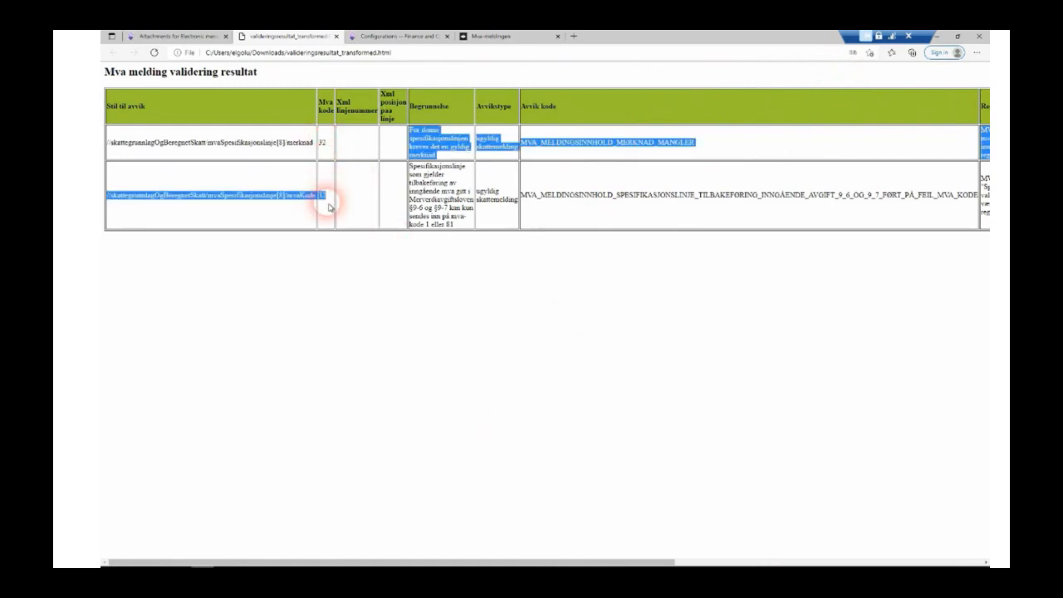
pyautogui.click(331, 207)
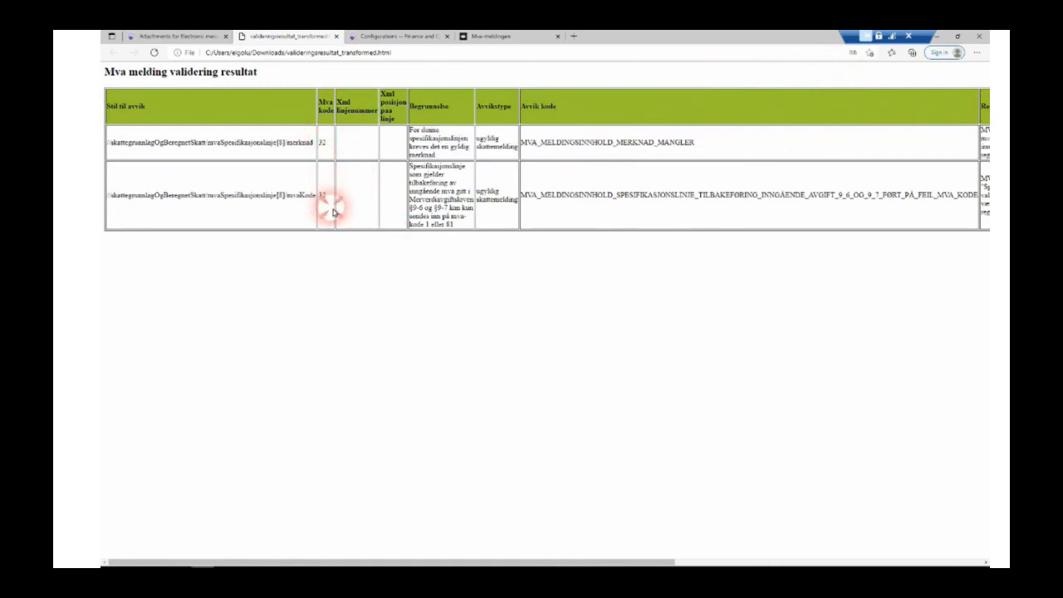
pyautogui.click(390, 562)
pyautogui.moveTo(390, 562); pyautogui.dragTo(680, 557)
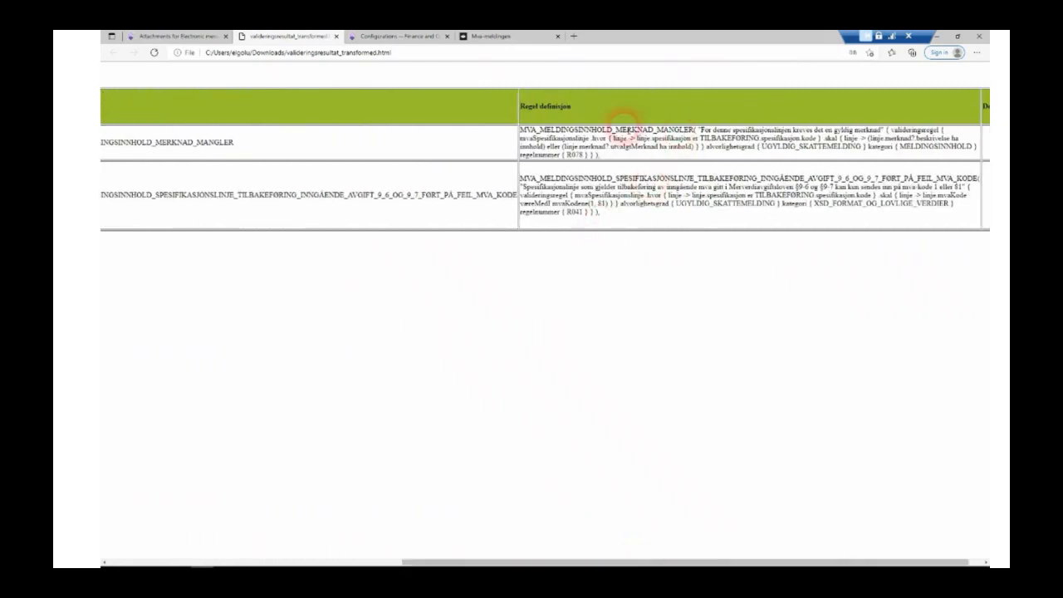
pyautogui.moveTo(521, 130); pyautogui.dragTo(606, 159)
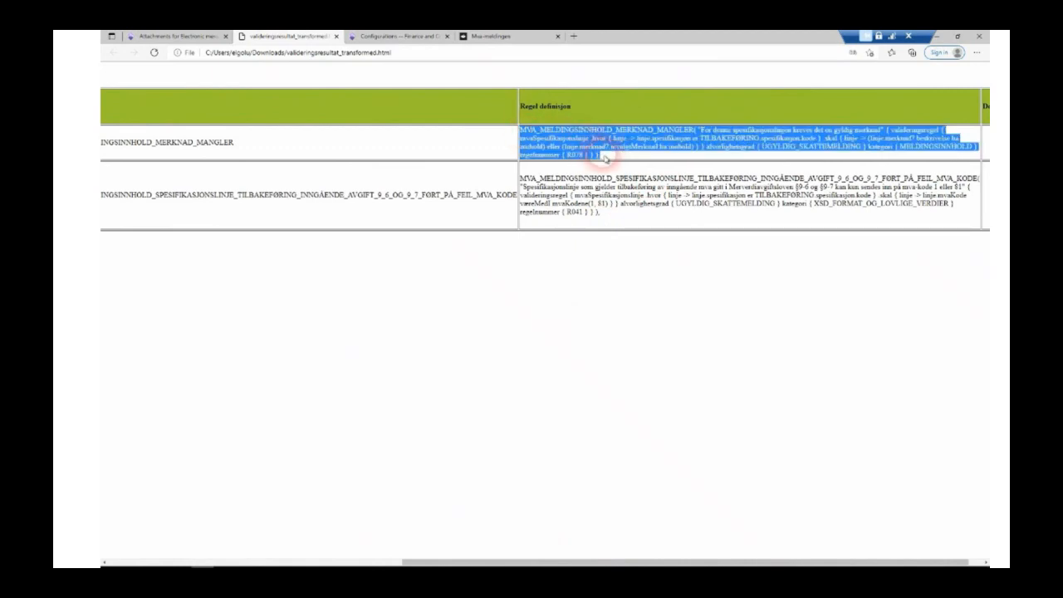
pyautogui.click(610, 162)
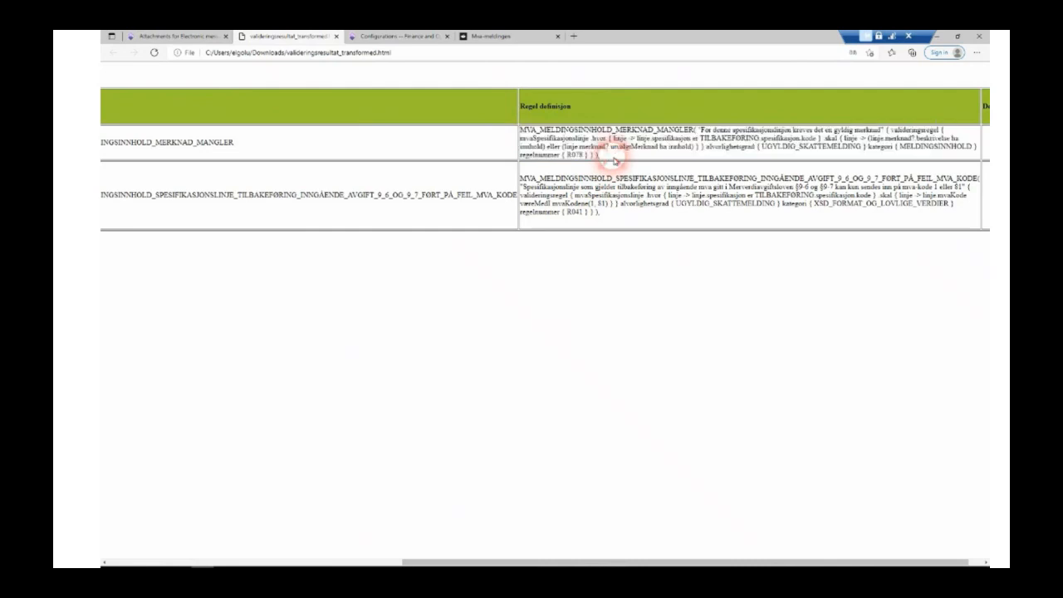
pyautogui.doubleClick(577, 154)
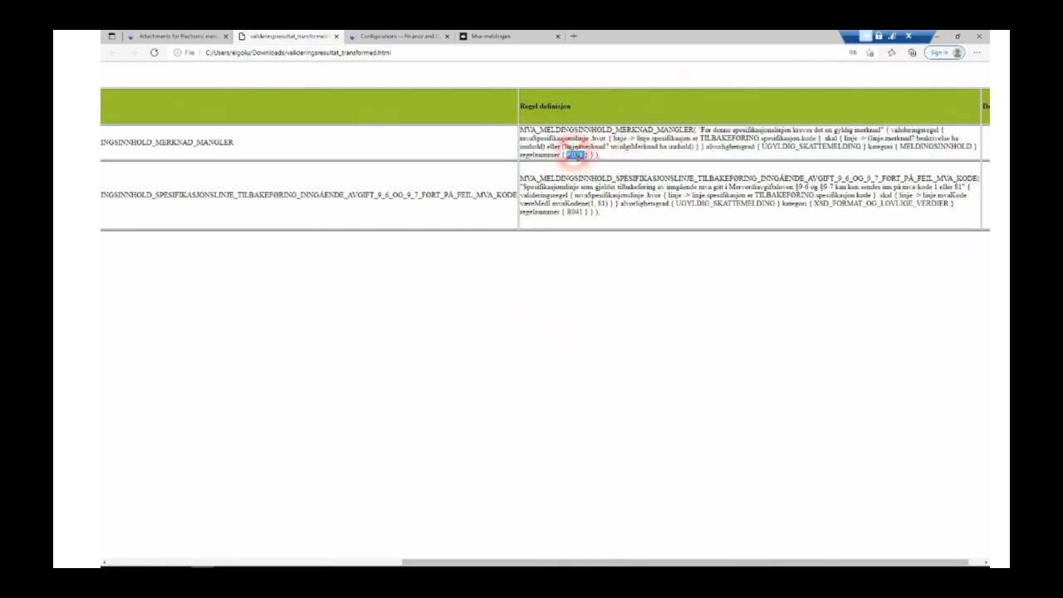
# Search the Validation rules page of the English Mva-meldingen documentation for rule R078
pyautogui.click(509, 41)
pyautogui.scroll(20, 588, 153)
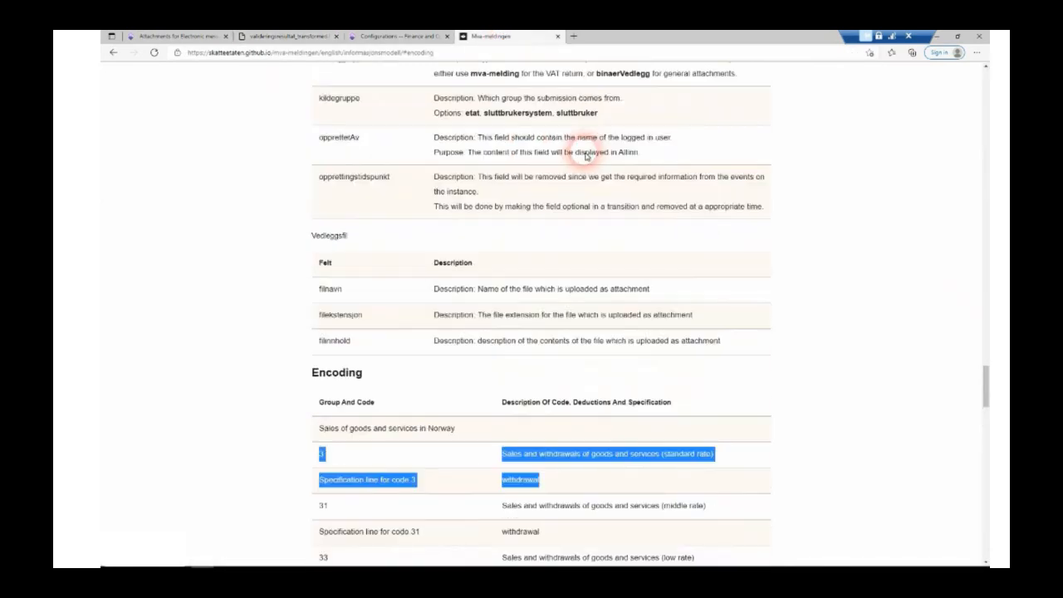
pyautogui.click(590, 92)
pyautogui.scroll(-4, 457, 399)
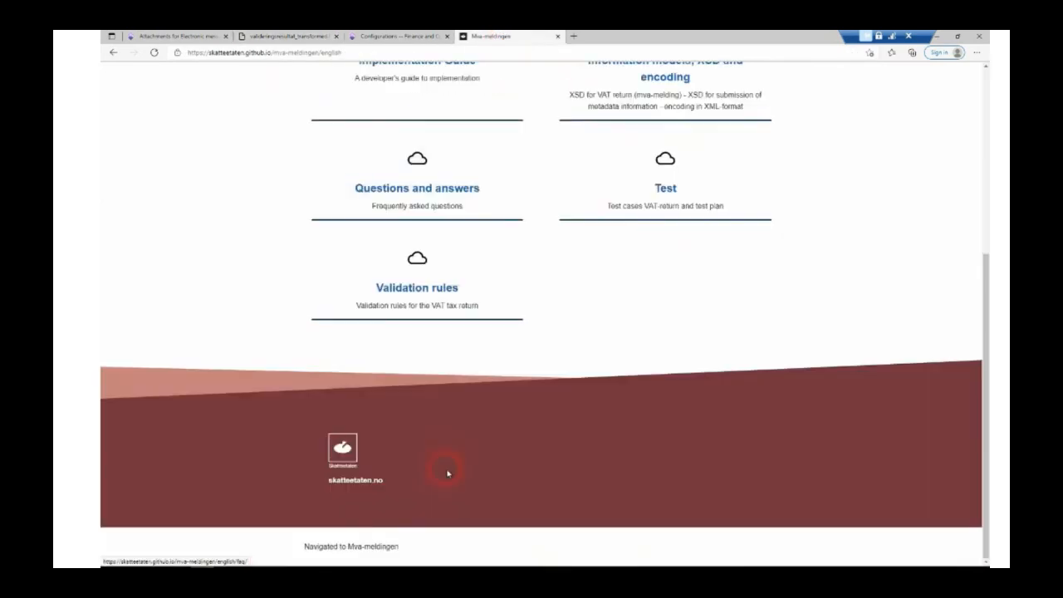
pyautogui.click(417, 298)
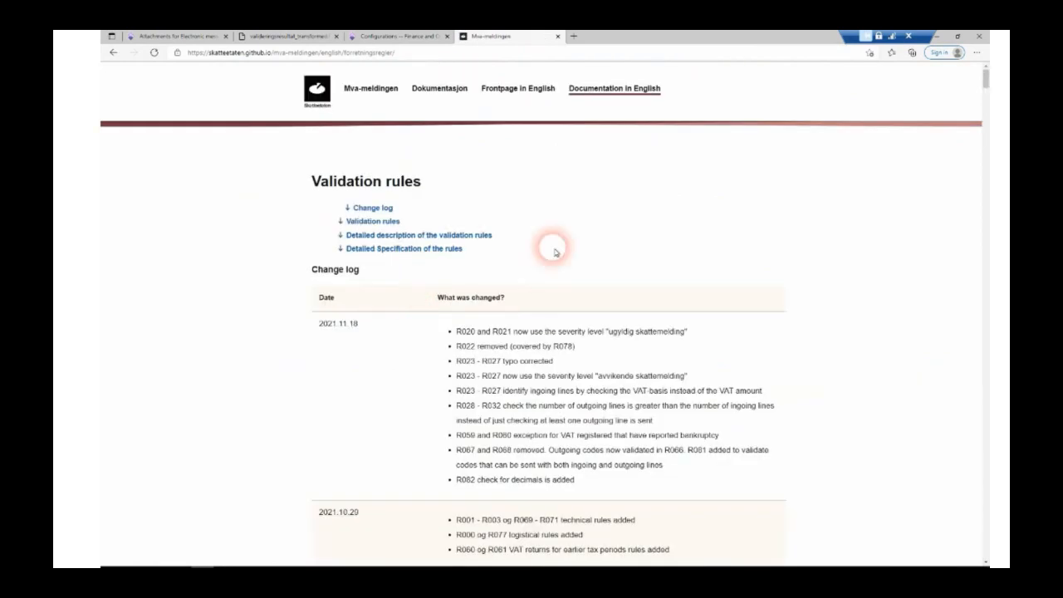
pyautogui.hotkey('ctrl', 'f')
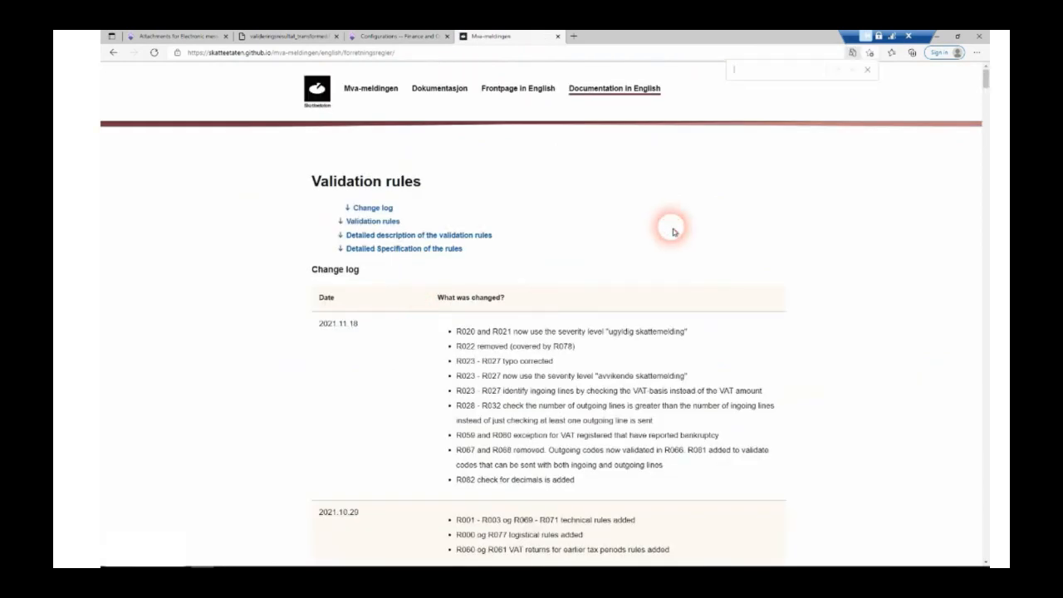
pyautogui.press('Return')
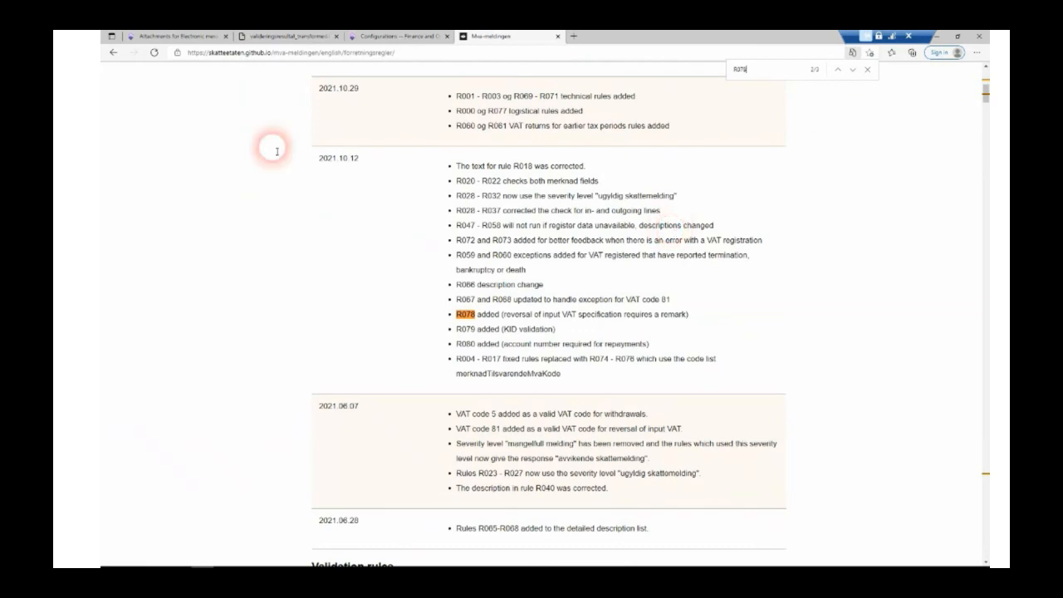
# Close the message attachments and open the application specific parameters setup of the VAT Declaration XML (NO) configuration
pyautogui.click(143, 42)
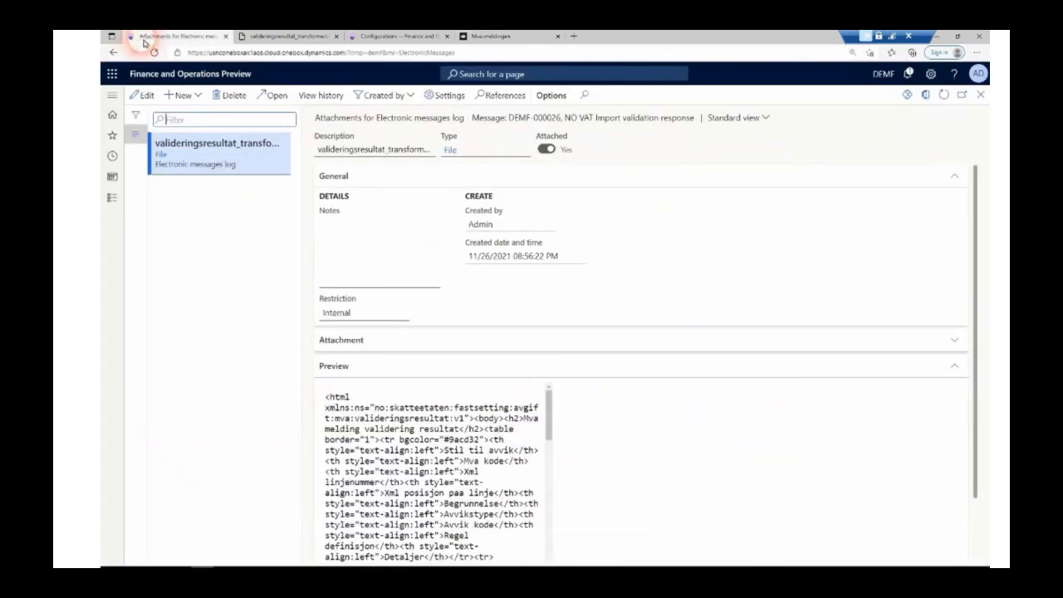
pyautogui.click(982, 93)
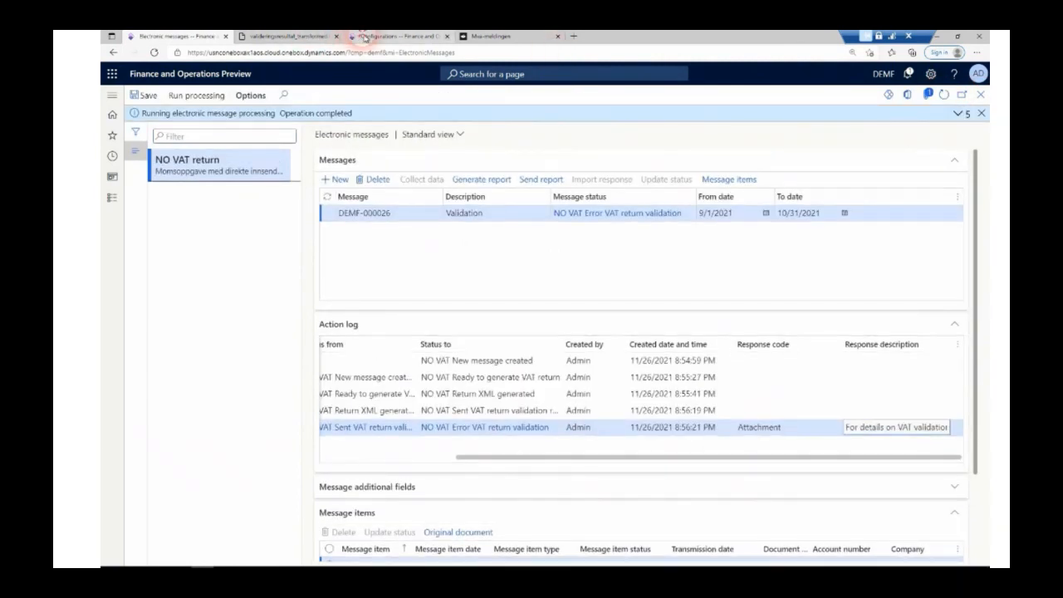
pyautogui.click(364, 36)
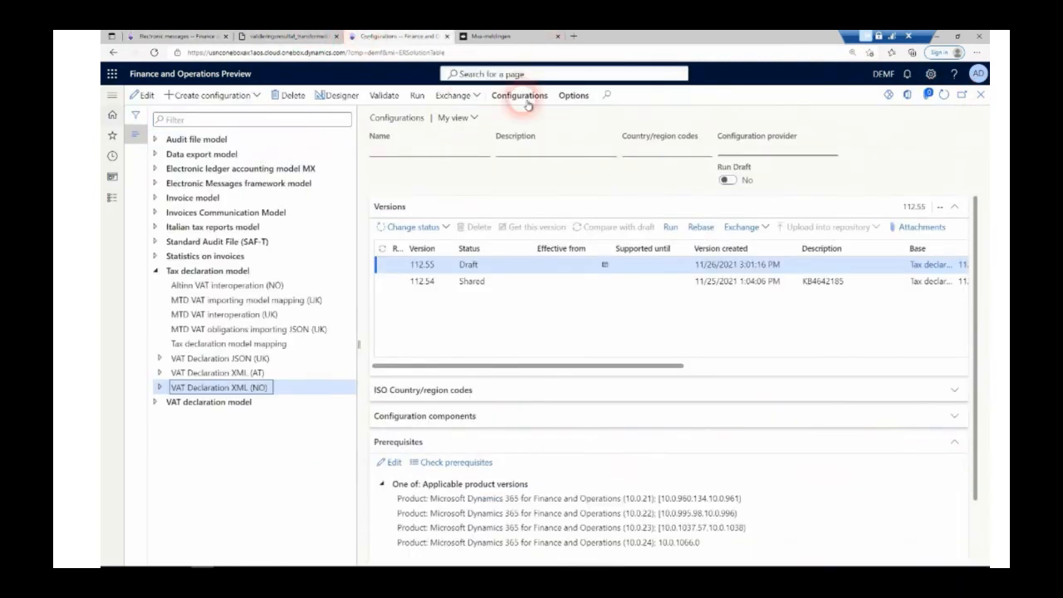
pyautogui.click(524, 97)
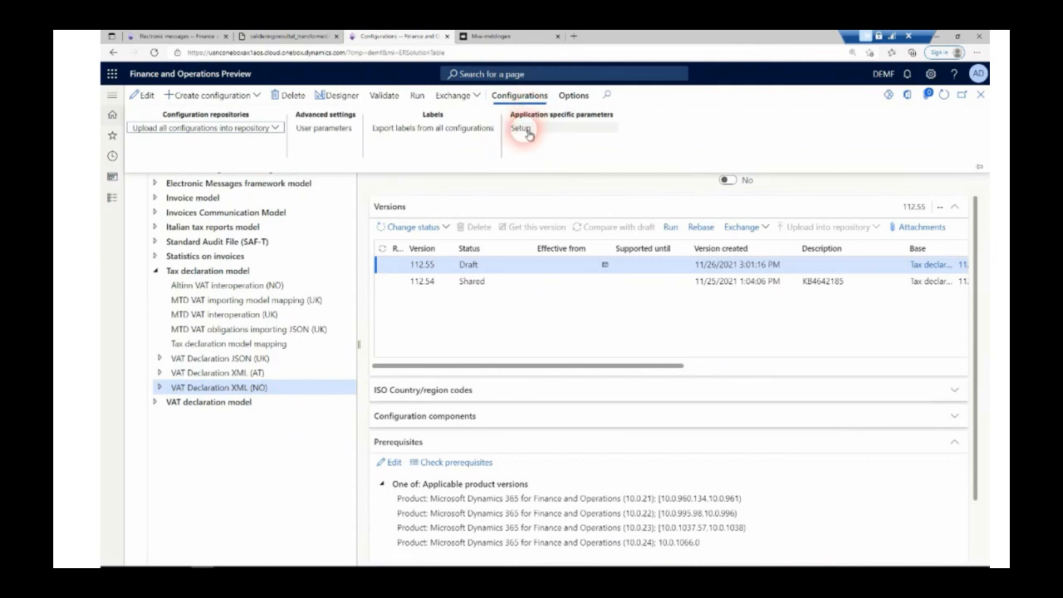
pyautogui.click(521, 128)
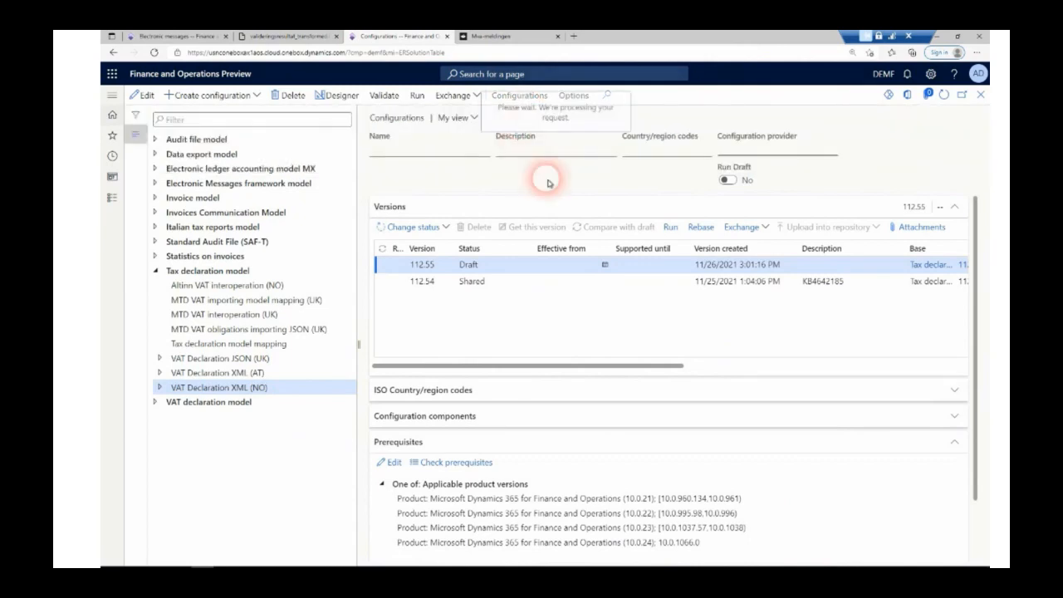
# Delete the 11.11% Sales condition for reversal of input value added tax from VATSpecification_Lookup in version 112.54 and close the parameters
pyautogui.click(347, 213)
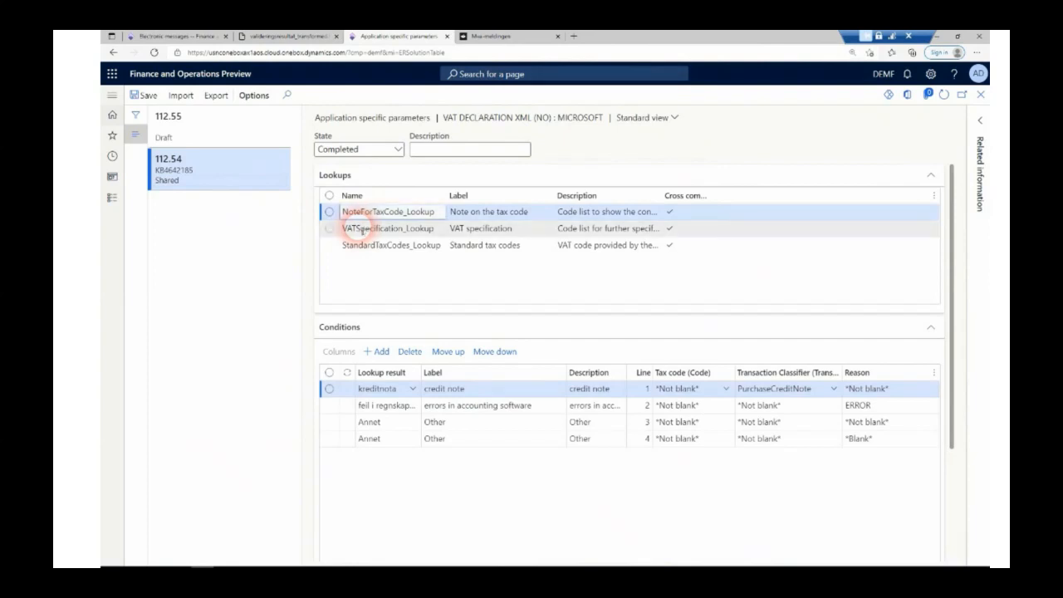
pyautogui.click(462, 228)
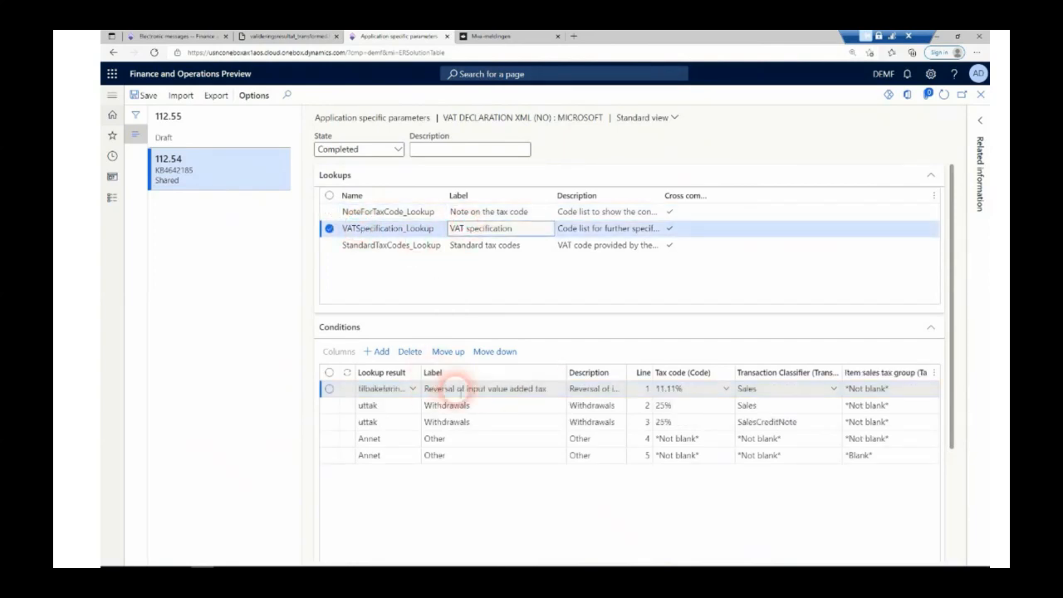
pyautogui.click(460, 390)
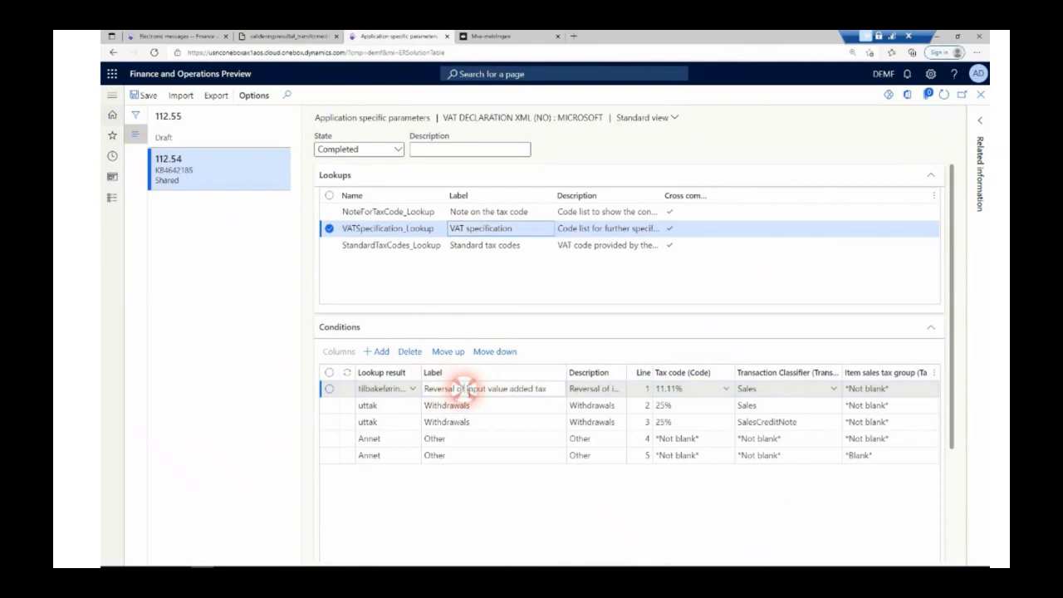
pyautogui.click(419, 352)
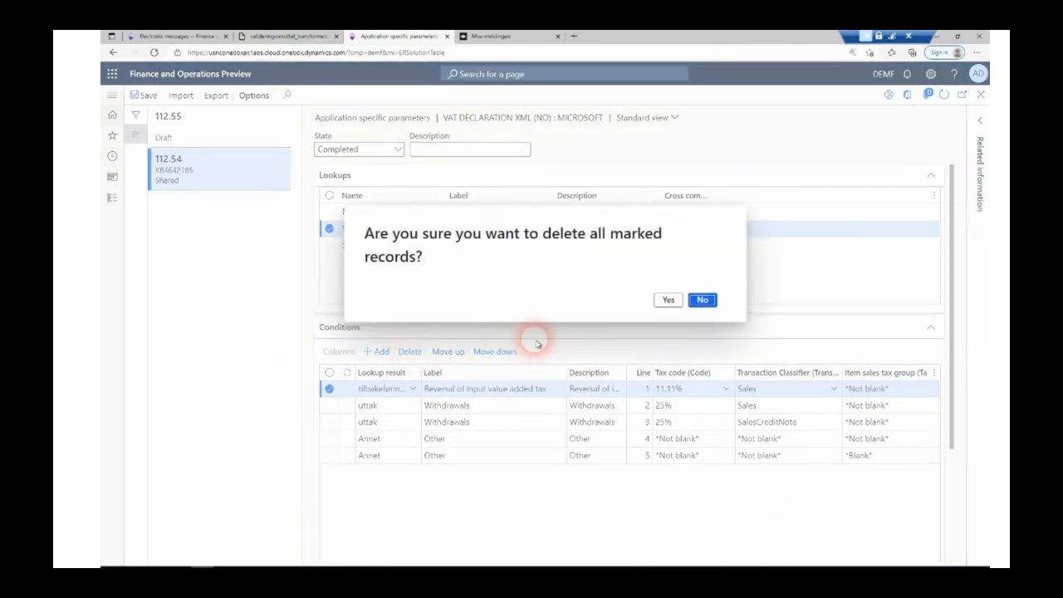
pyautogui.click(668, 300)
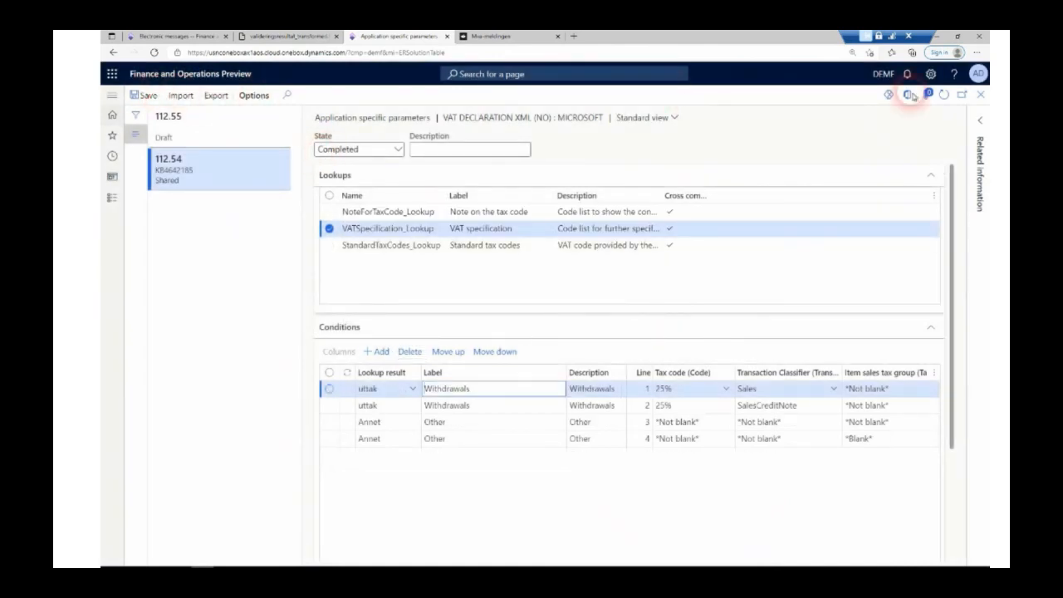
pyautogui.click(981, 95)
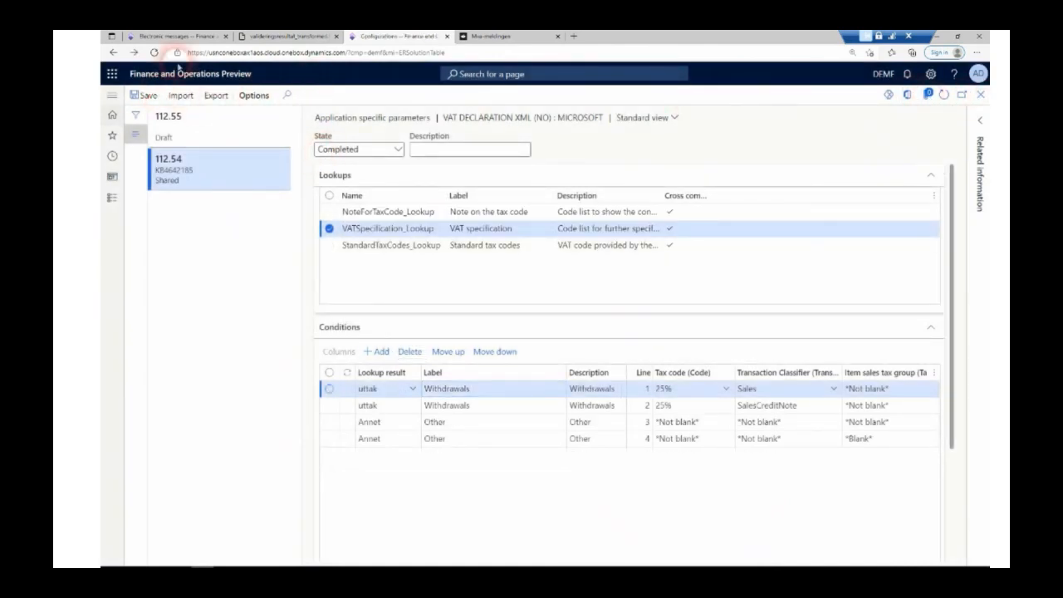
# Return to the electronic messages and regenerate the VAT return report for the Validation message
pyautogui.click(166, 37)
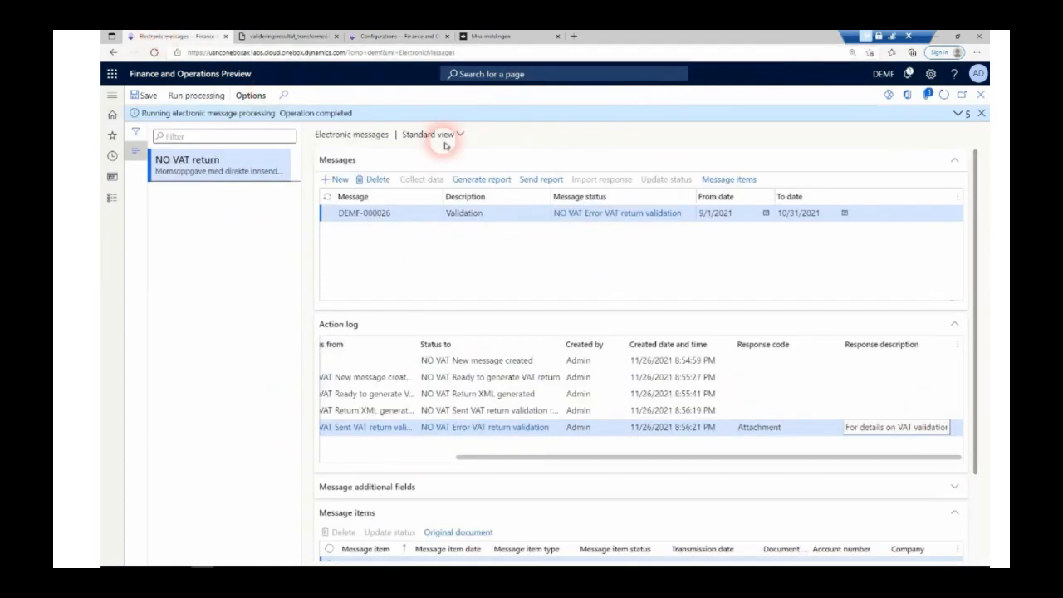
pyautogui.click(483, 182)
pyautogui.click(919, 544)
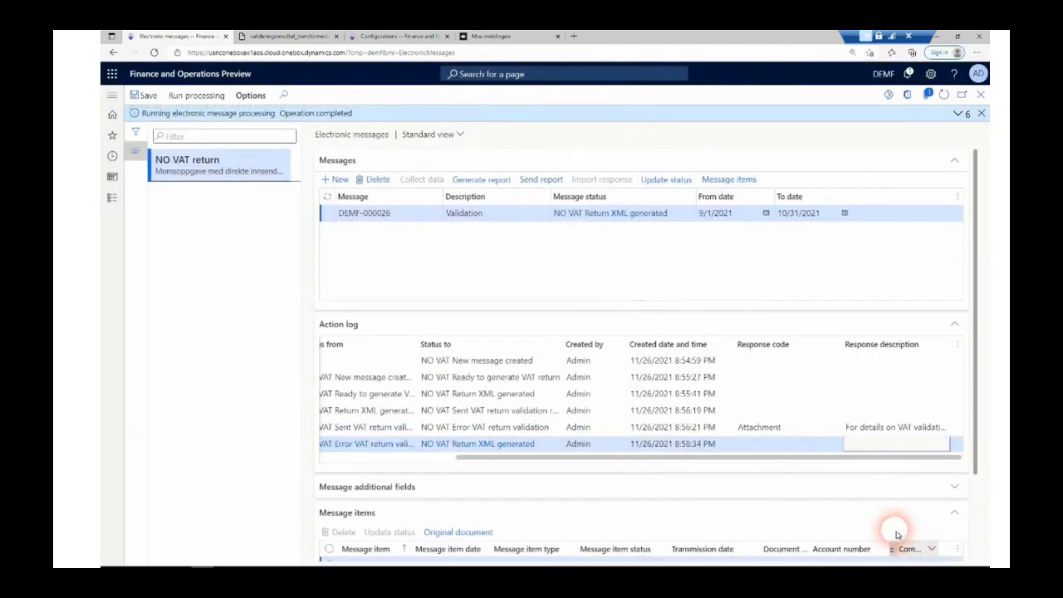
# Send the regenerated return with the NO VAT Send validation request action and check the full message status
pyautogui.click(523, 180)
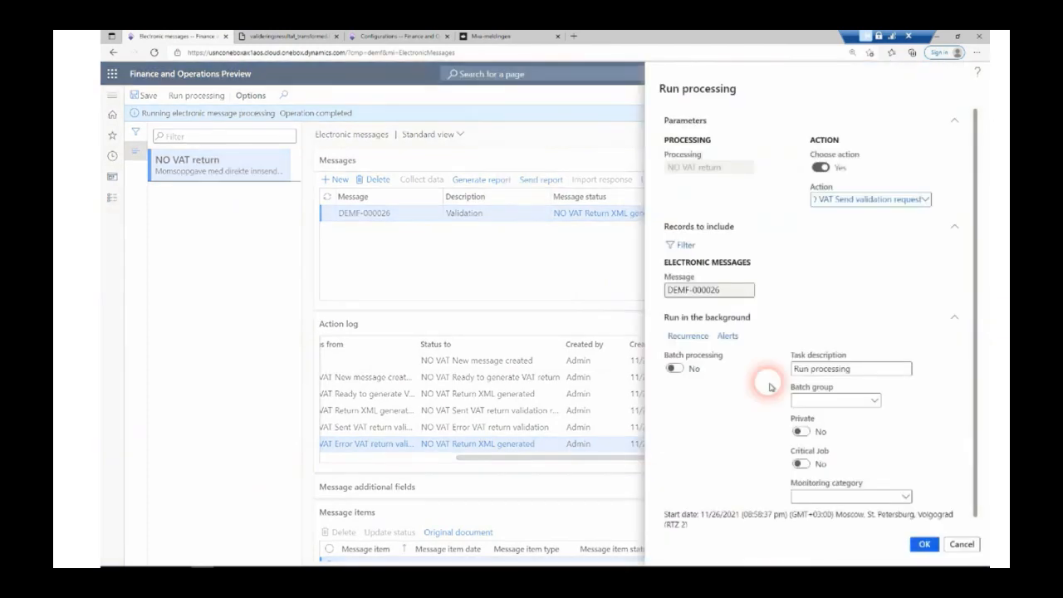
pyautogui.click(920, 544)
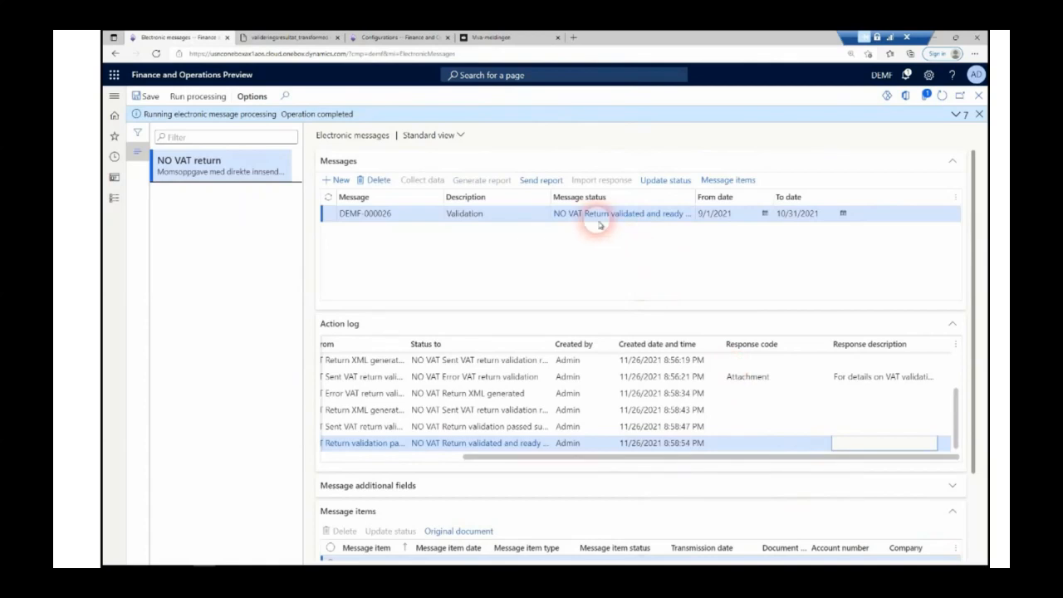
pyautogui.click(585, 215)
pyautogui.moveTo(643, 220); pyautogui.dragTo(694, 222)
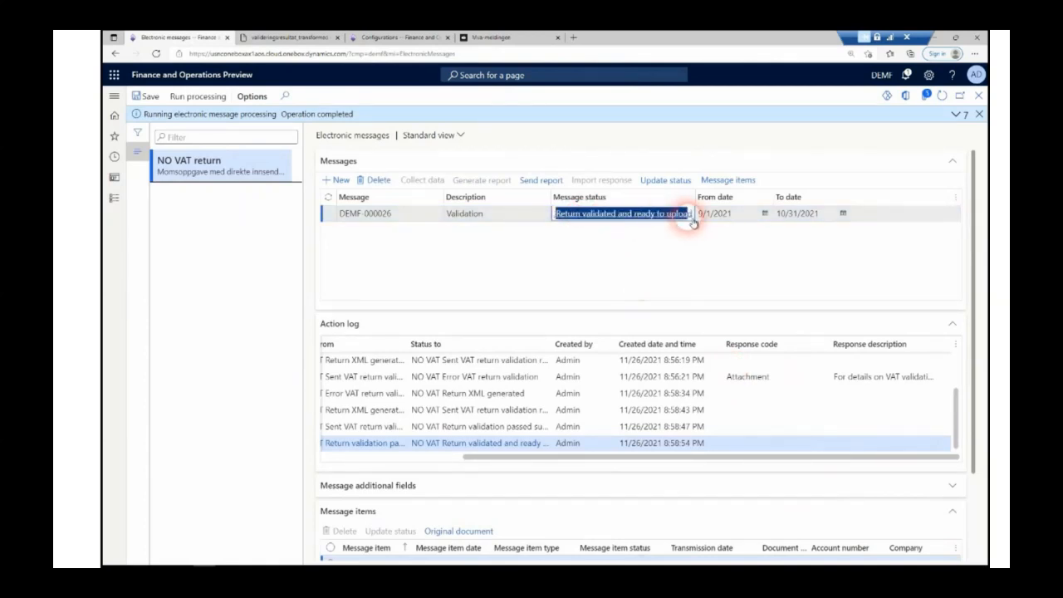
pyautogui.click(391, 211)
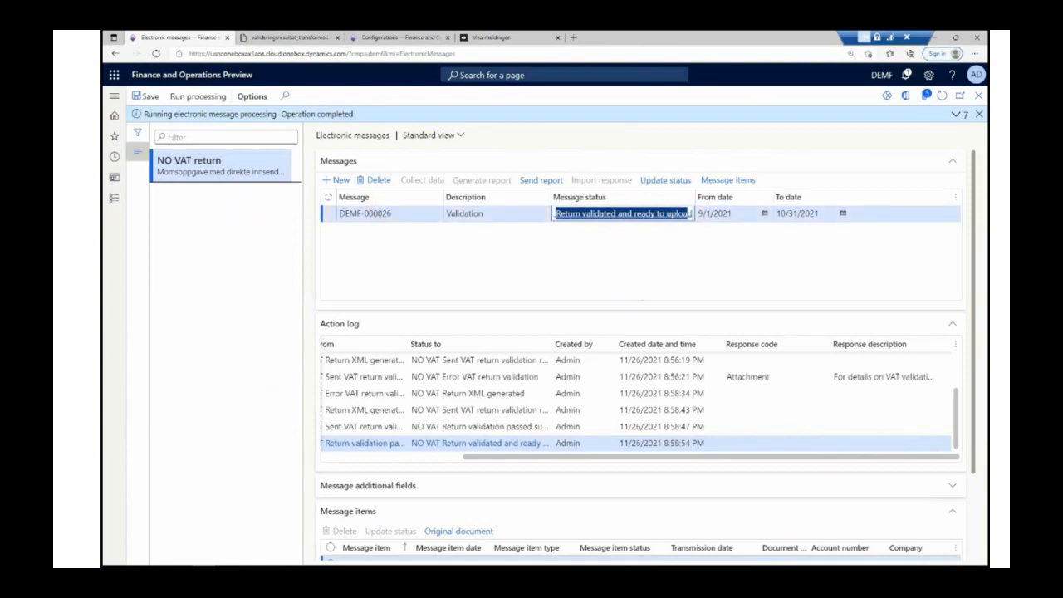